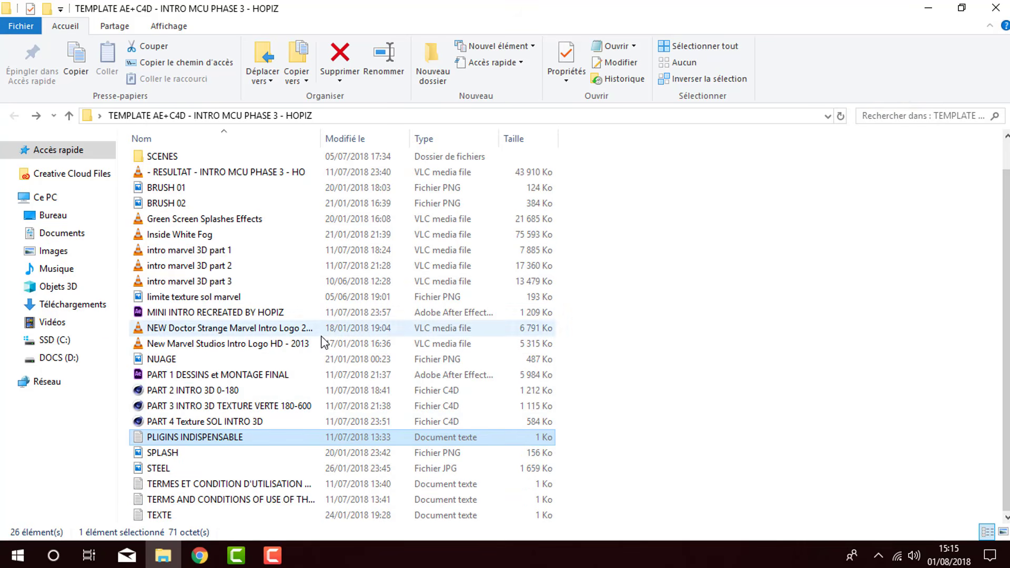
- View the template's terms of use text files and open the PERSO ART folder
double_click(174, 488)
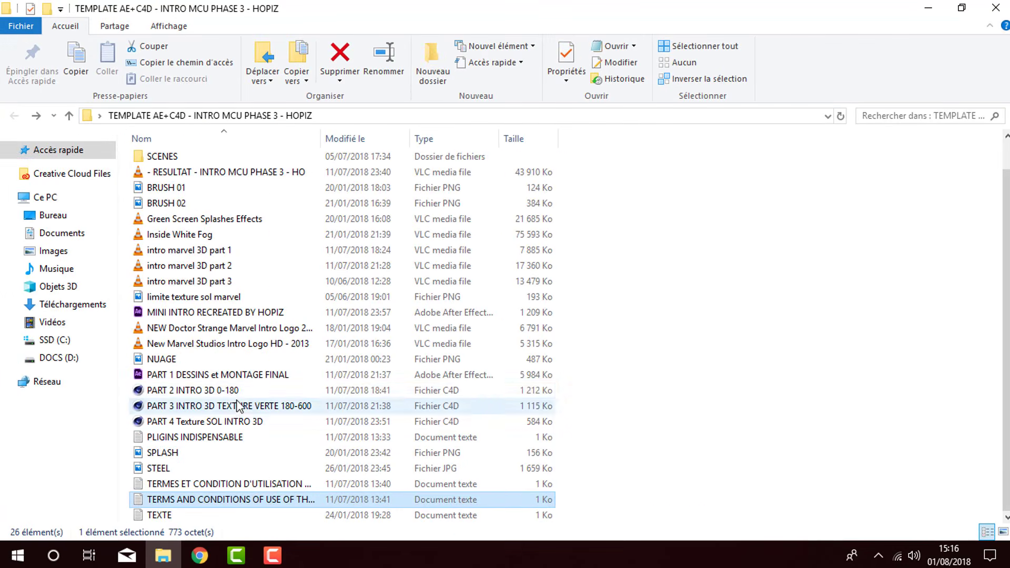
scroll(229, 394, up, 1)
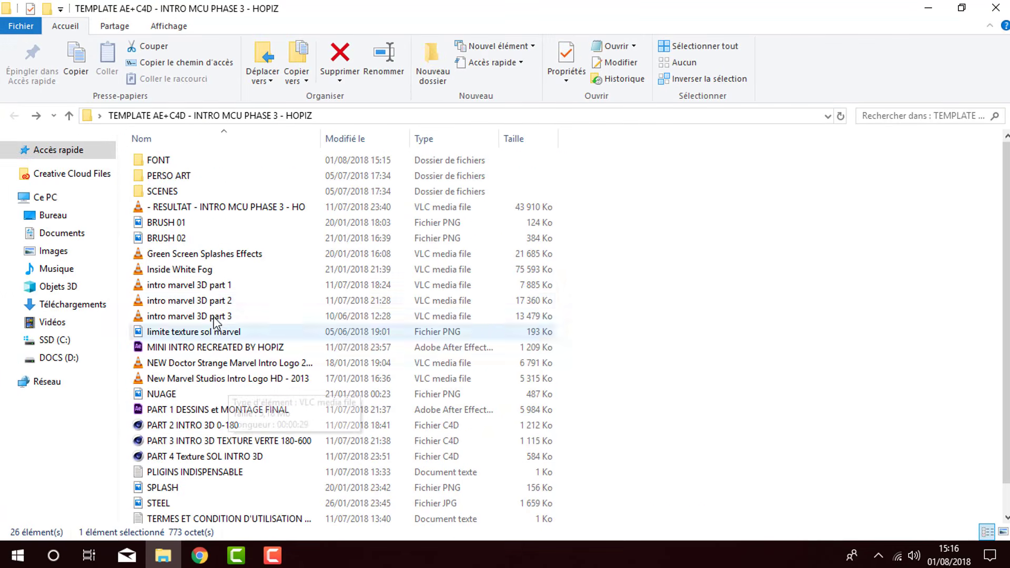
double_click(195, 179)
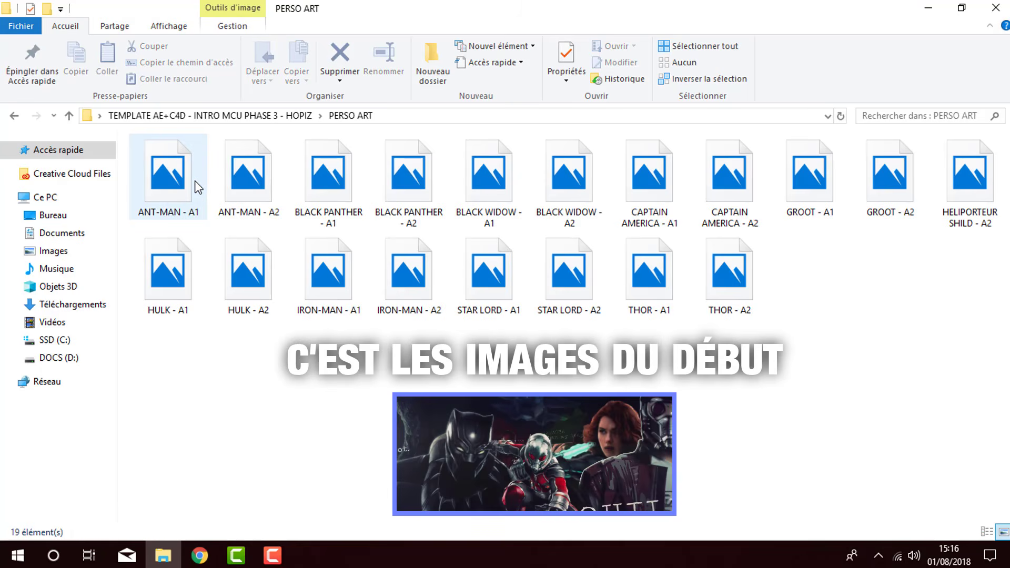
- Browse the PERSO ART character images from ANT-MAN - A1 through BLACK WIDOW - A1 and close the viewer
double_click(194, 181)
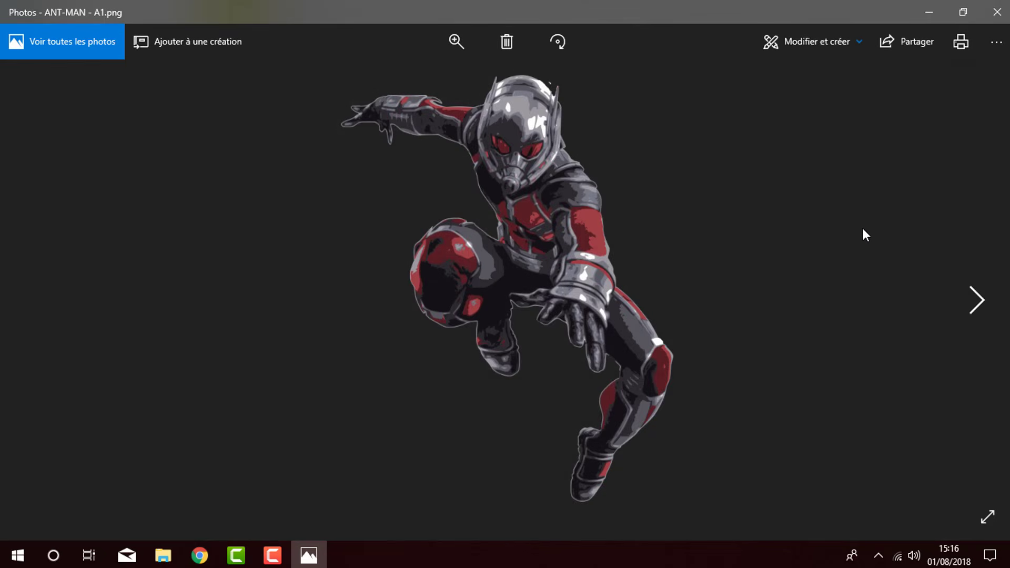
click(979, 298)
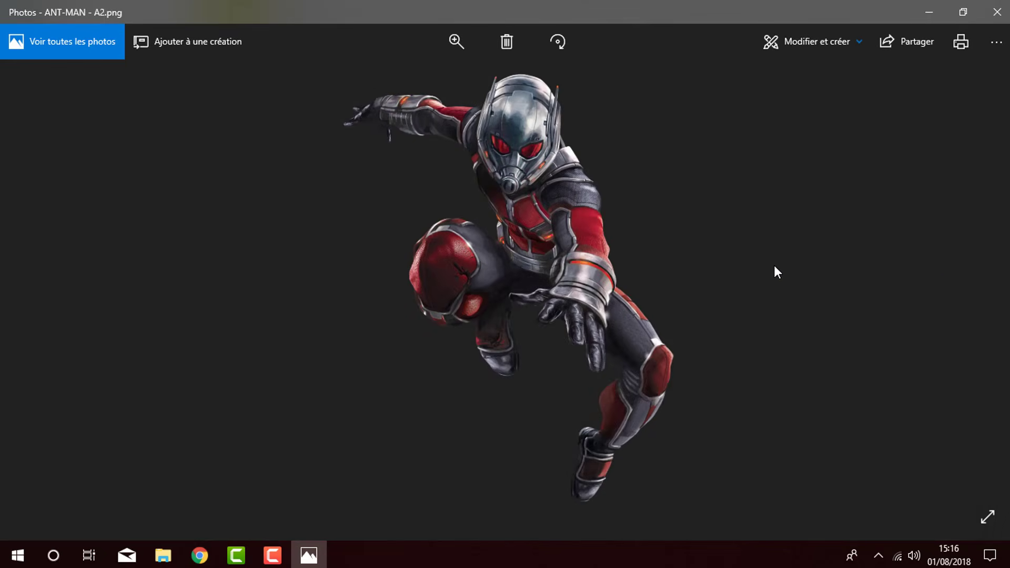
key(Left)
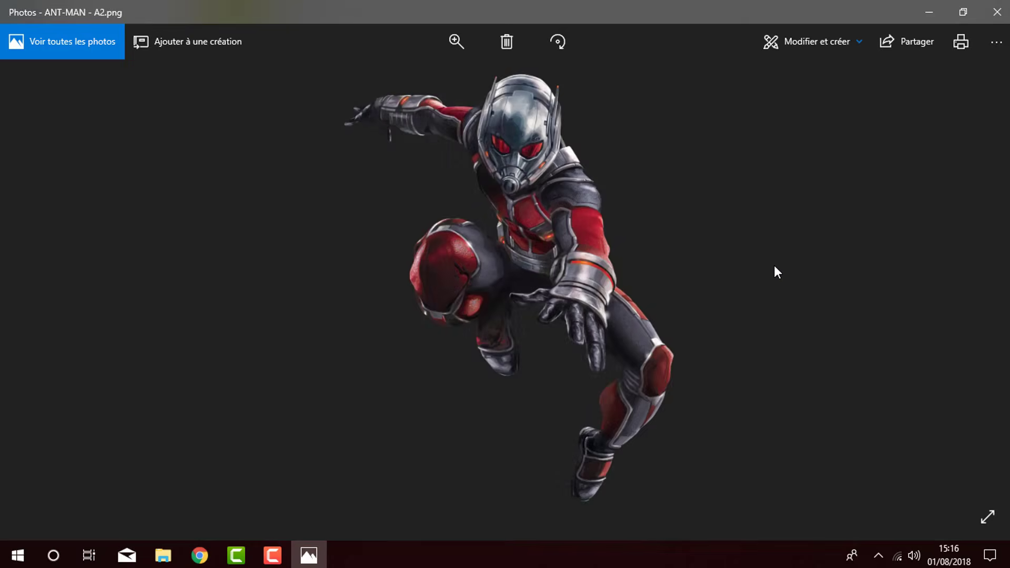
key(Right)
key(Right)
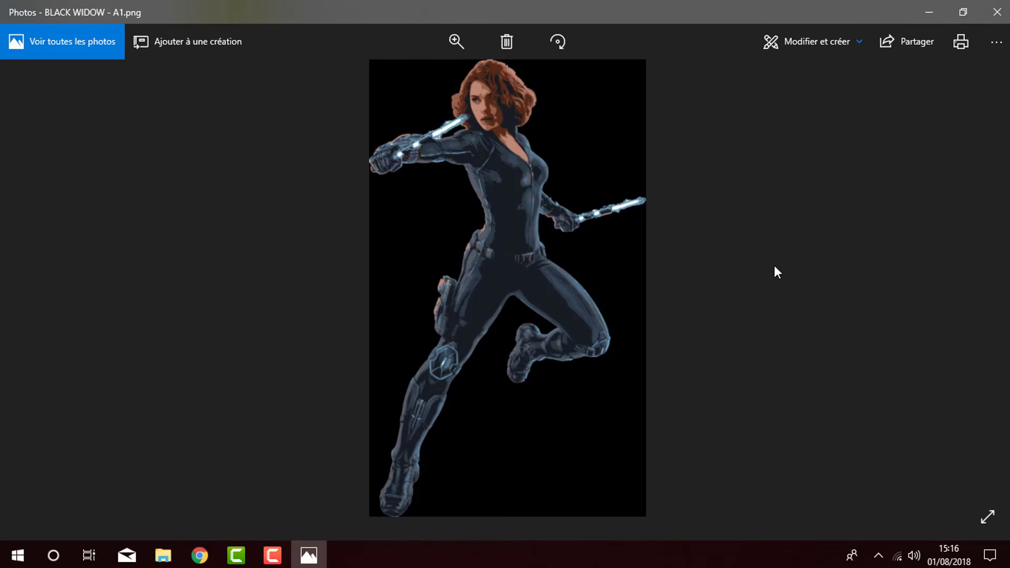
click(997, 11)
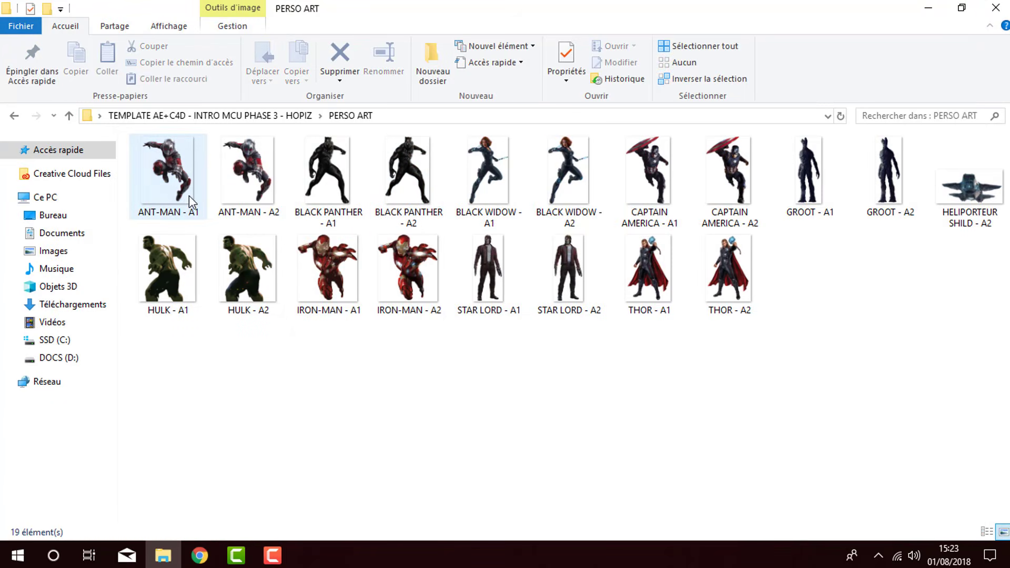
- Compare ANT-MAN - A1 and ANT-MAN - A2 side by side in two viewer windows and close both
double_click(182, 201)
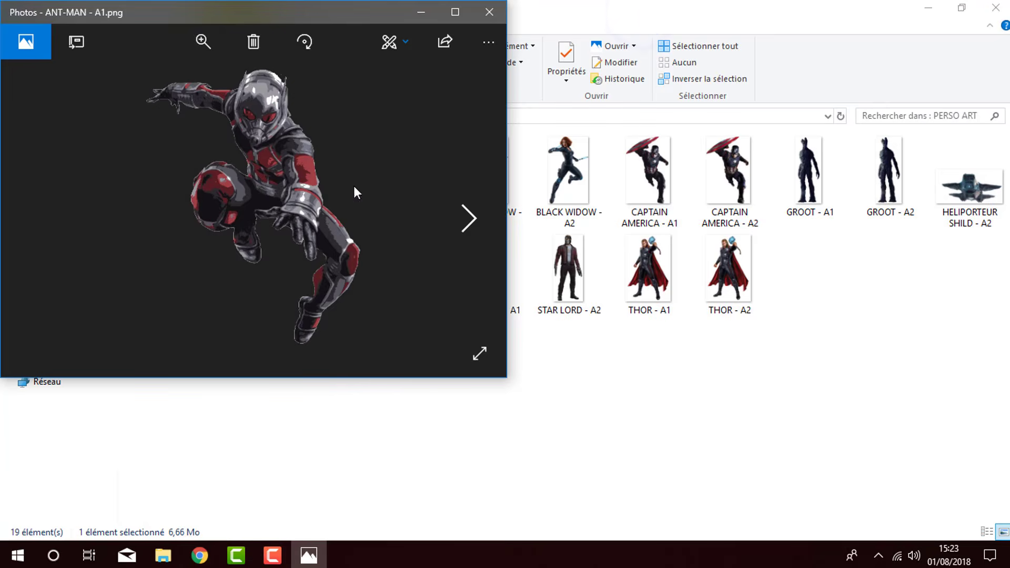
drag(296, 14, 889, 15)
double_click(248, 174)
double_click(559, 11)
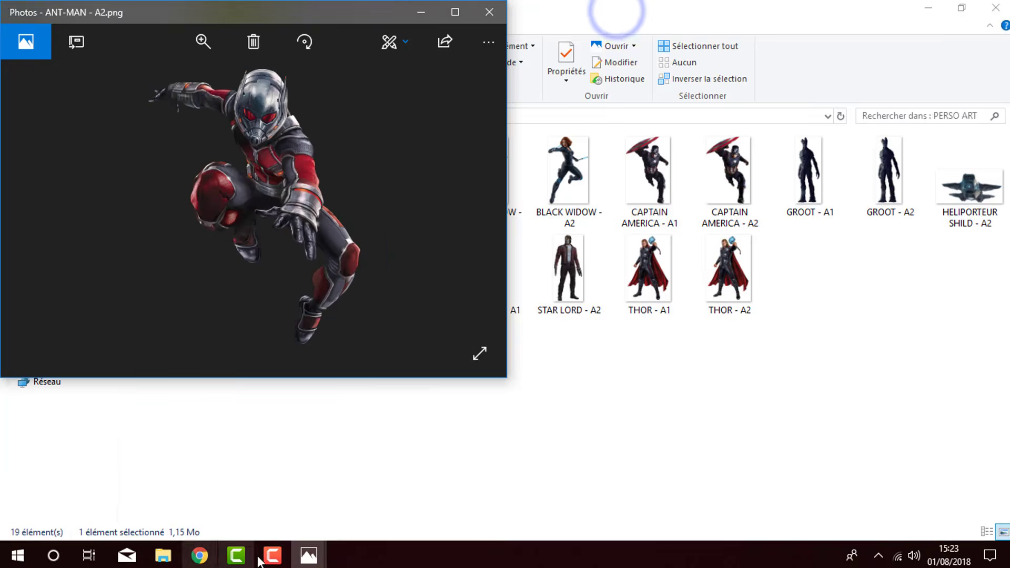
click(309, 555)
click(256, 503)
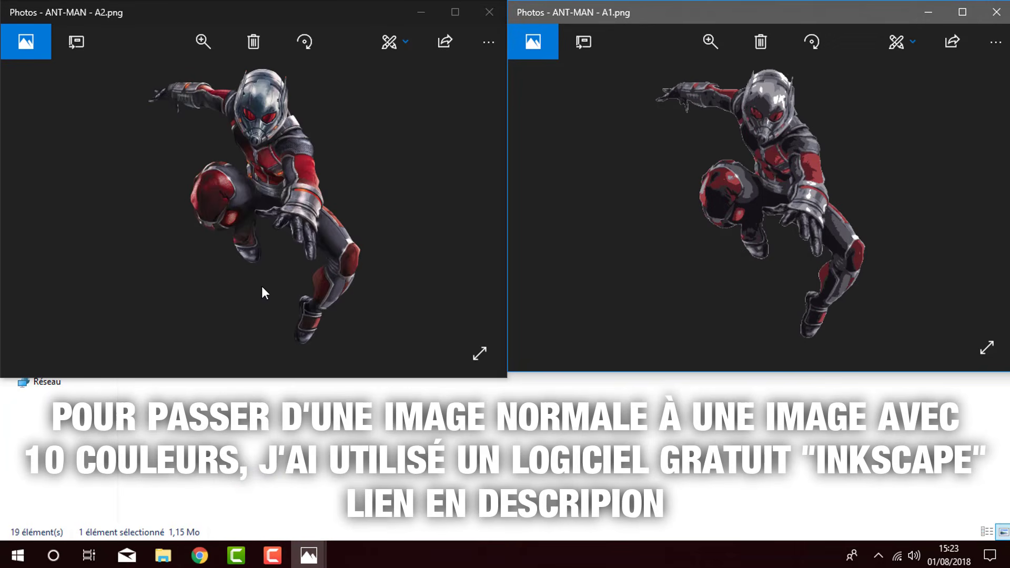
click(997, 11)
click(489, 11)
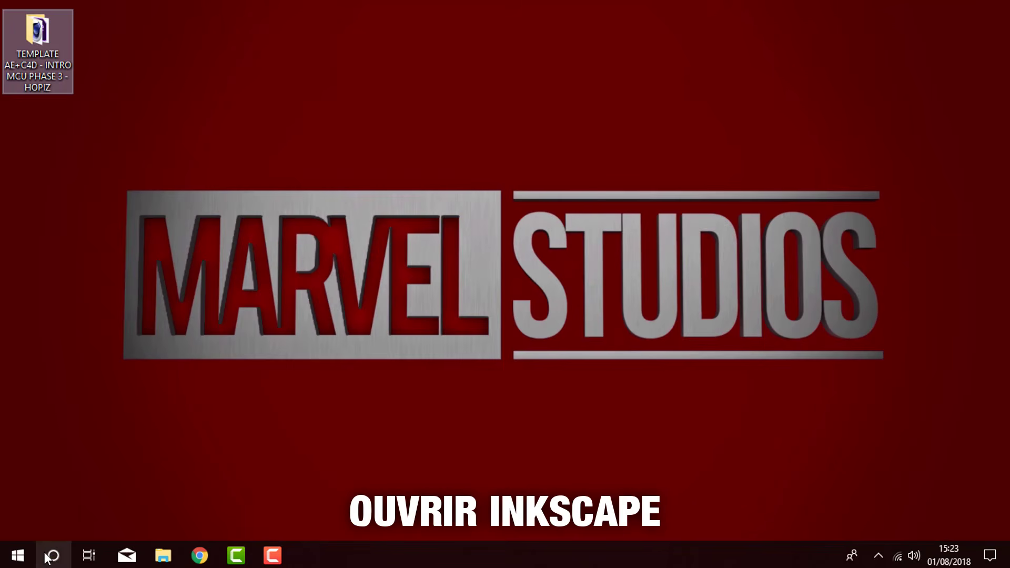
- Search the computer for Inkscape and launch it
click(47, 557)
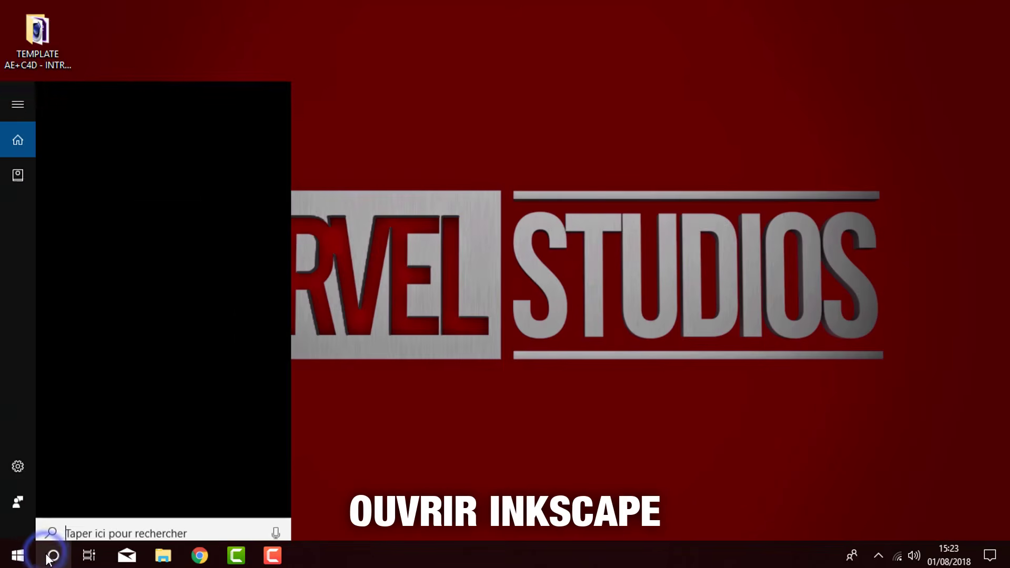
text(INSK)
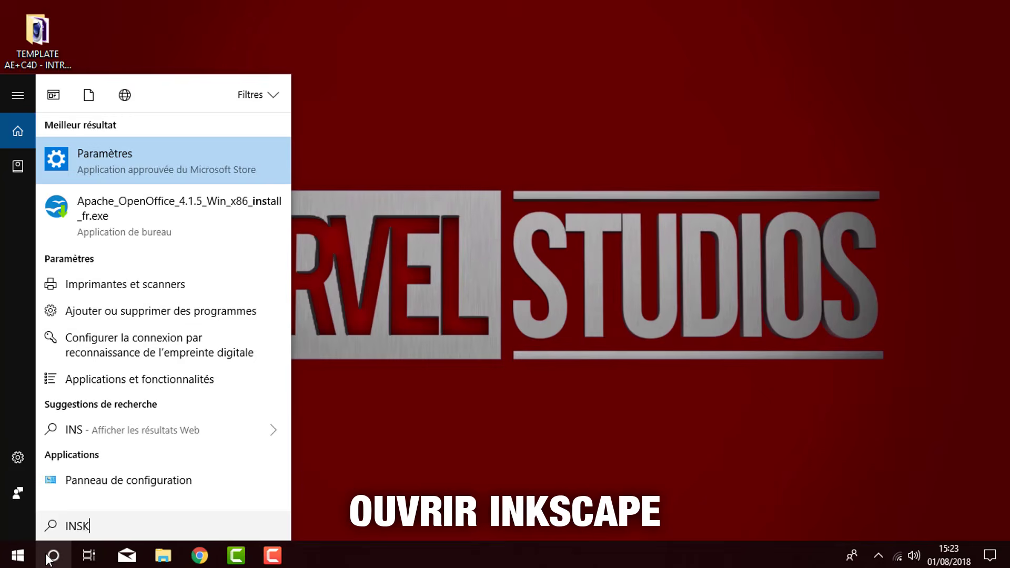
click(118, 159)
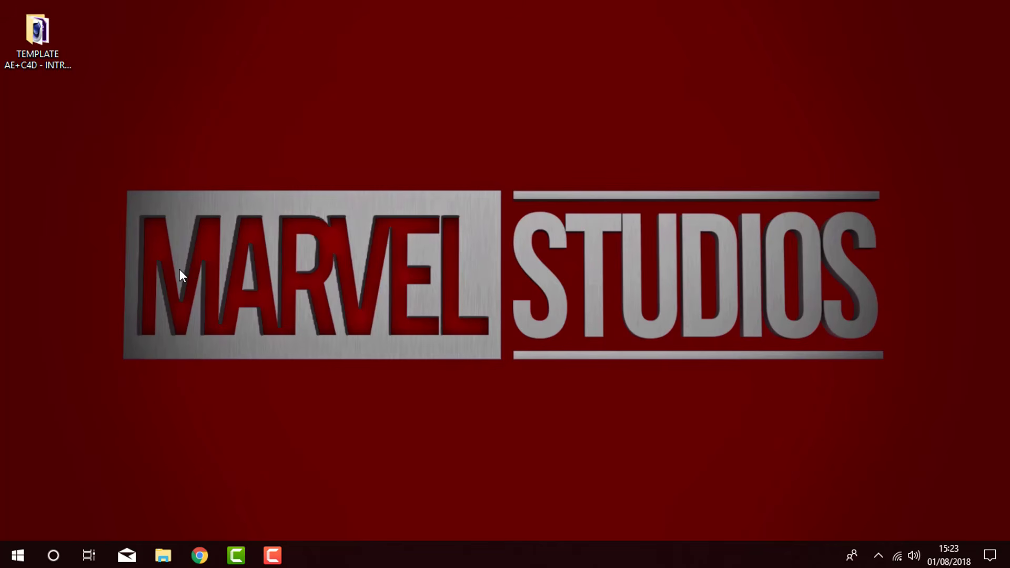
- Place the PERSO ART 1 picture from the Images folder on the desktop
click(164, 559)
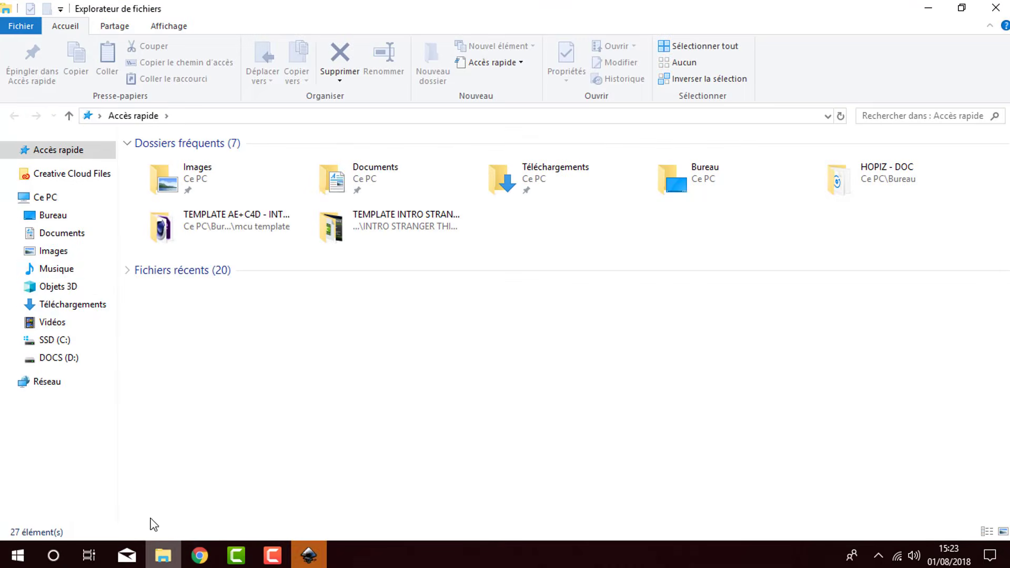
click(63, 253)
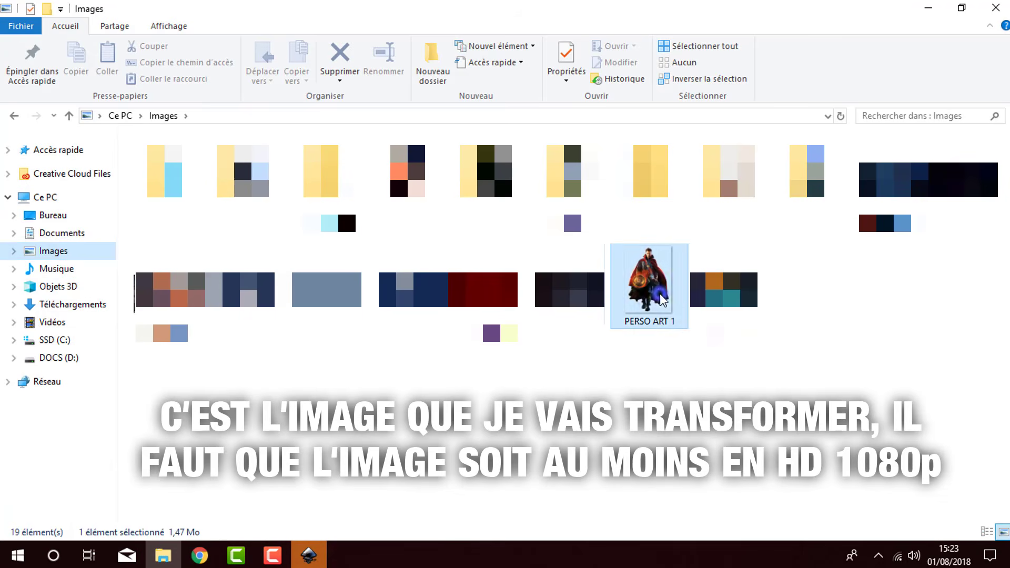
click(647, 282)
drag(648, 284, 191, 136)
click(265, 183)
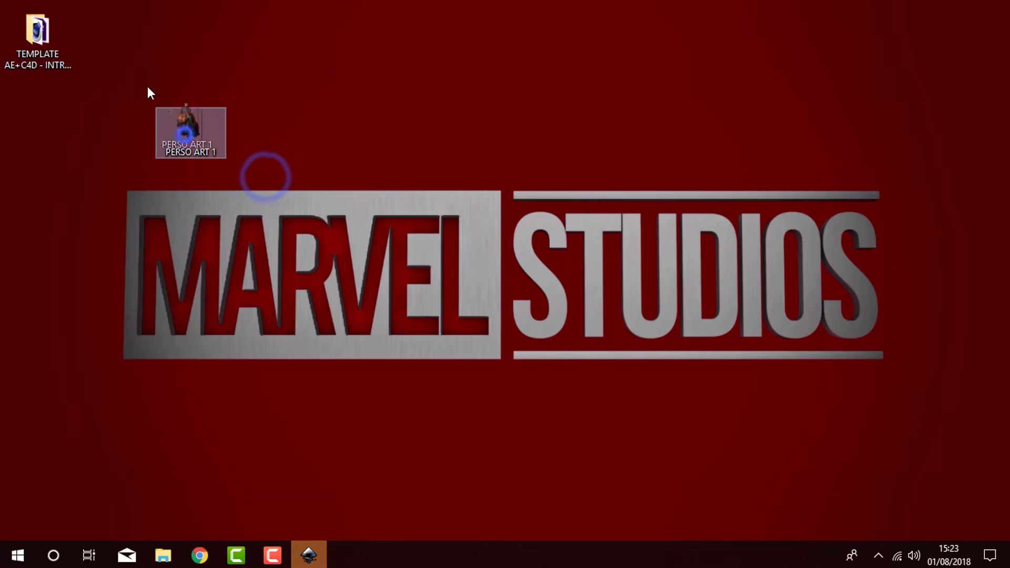
- View the PERSO ART 1 picture from the desktop up close and close the viewer
double_click(96, 35)
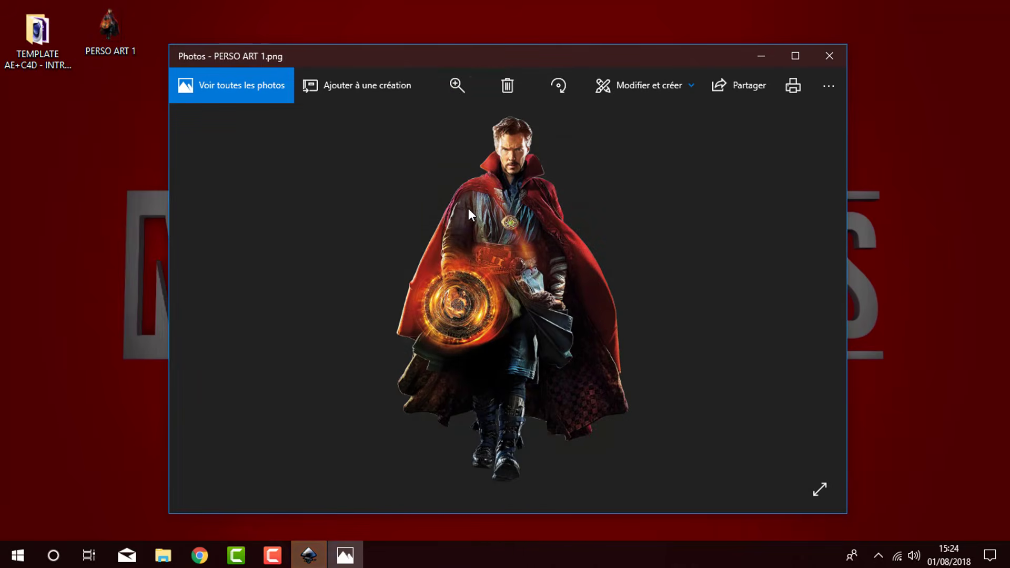
click(457, 85)
drag(438, 121, 409, 122)
click(815, 56)
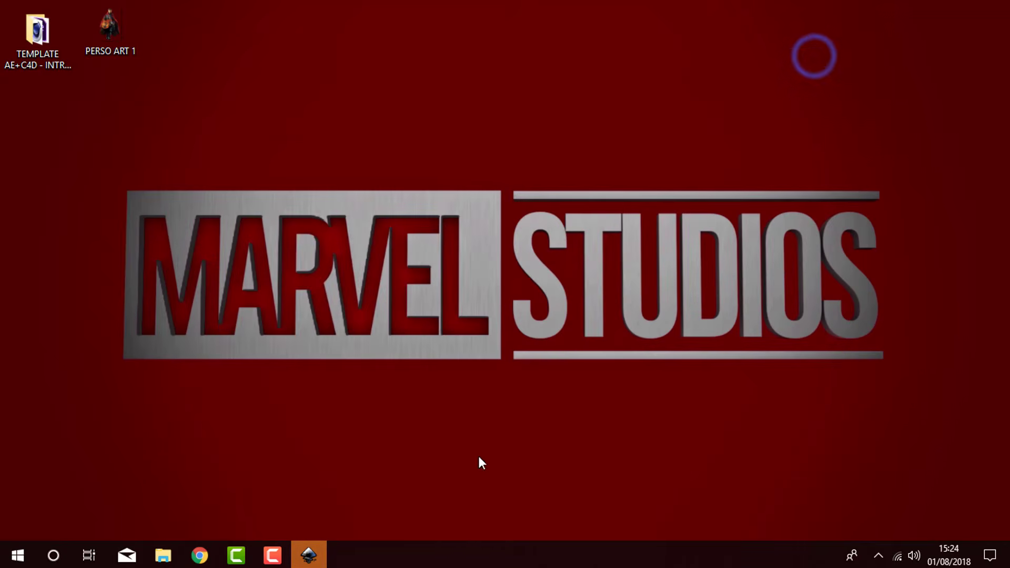
- Switch to Inkscape and import PERSO ART 1 from the desktop as an embedded image, with resolution from the file and default rendering
click(311, 554)
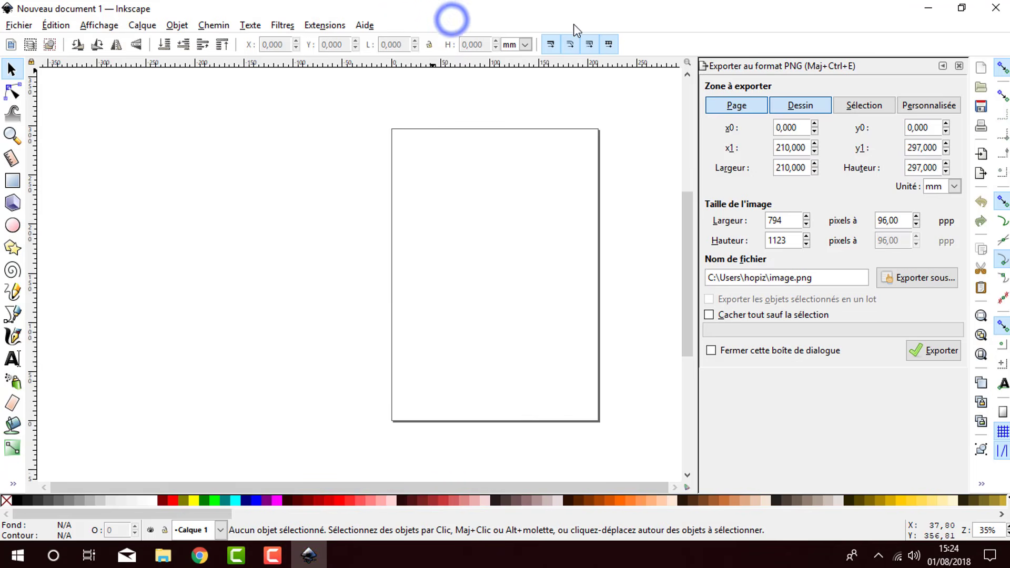
double_click(543, 8)
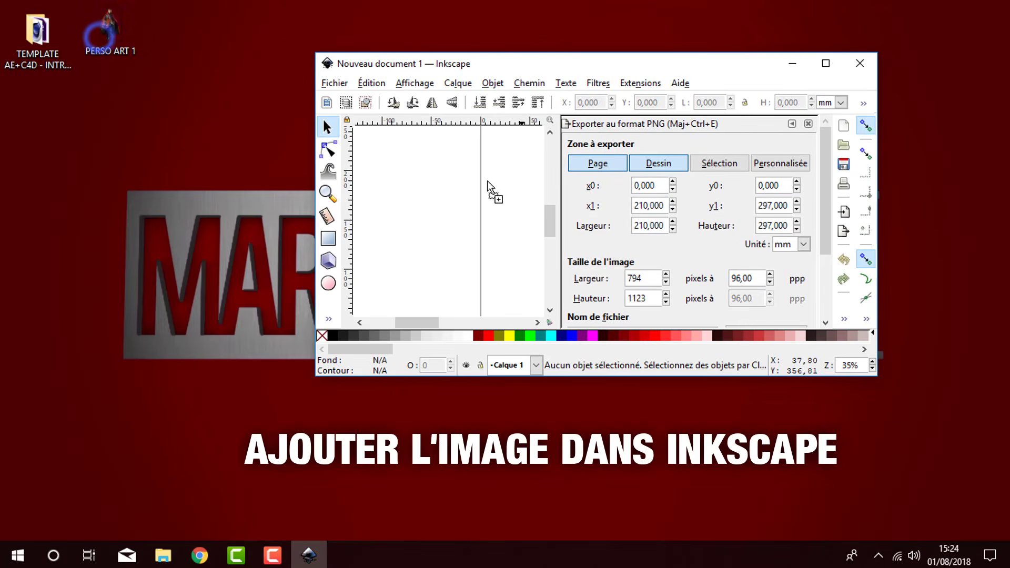
drag(488, 184, 489, 185)
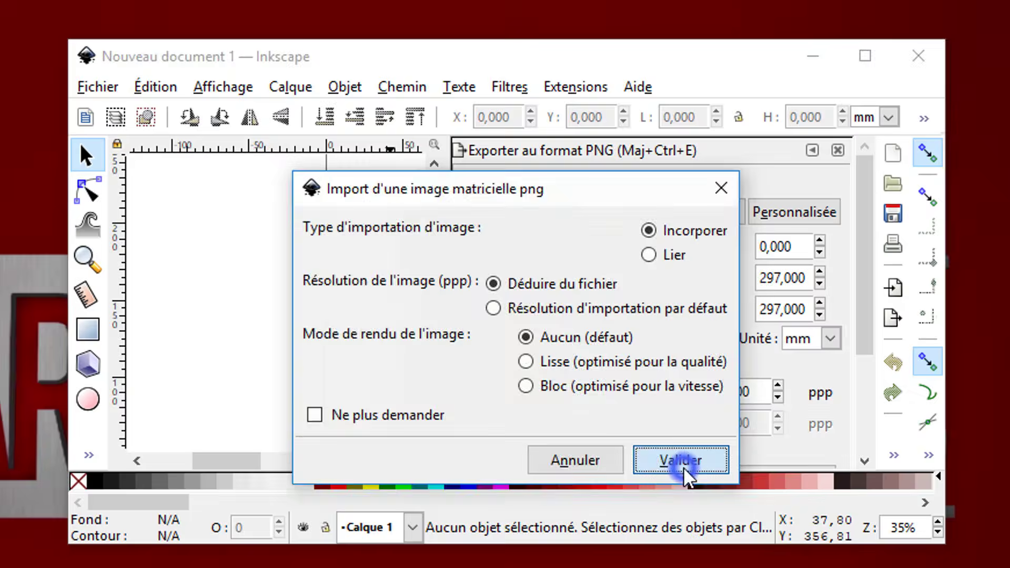
click(717, 326)
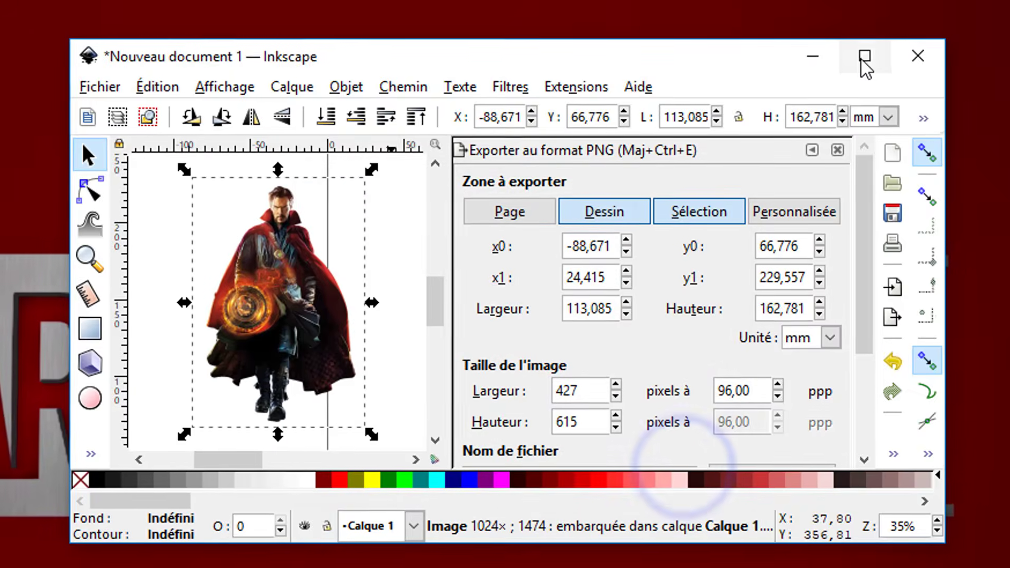
click(866, 56)
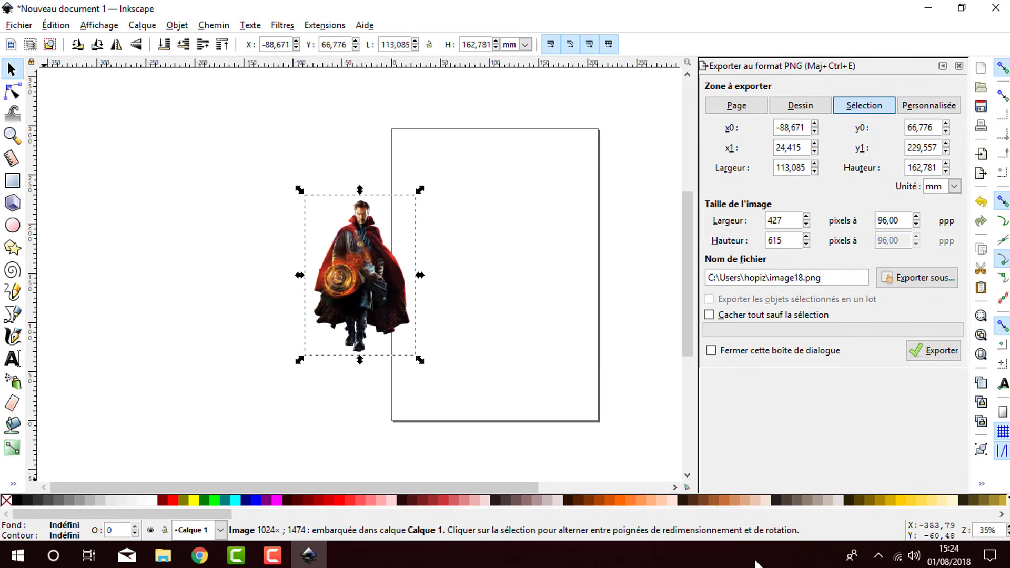
- Open the Vectoriser un objet matriciel settings for the imported image
ctrl+scroll(438, 321, up, 4)
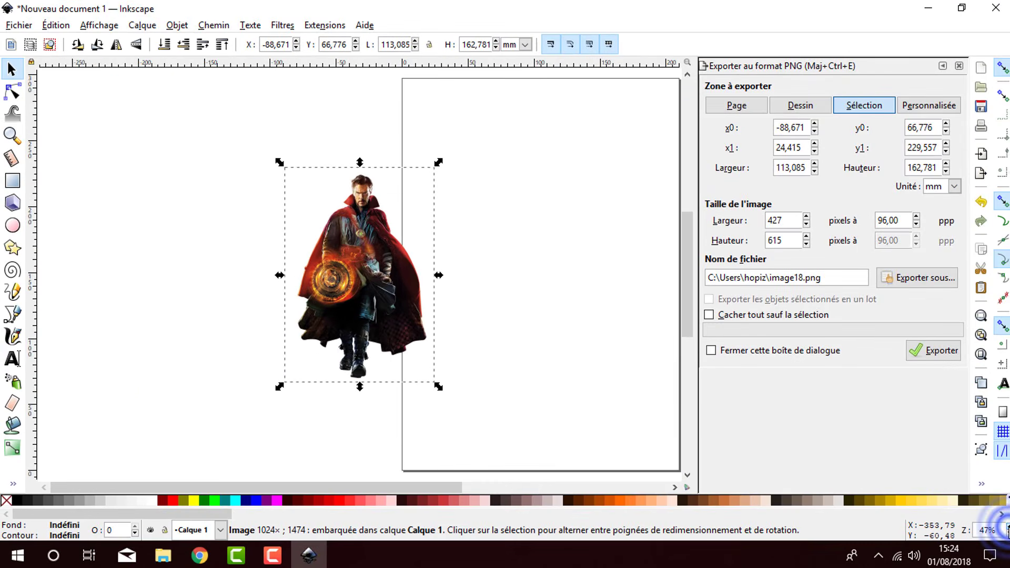
scroll(438, 322, down, 3)
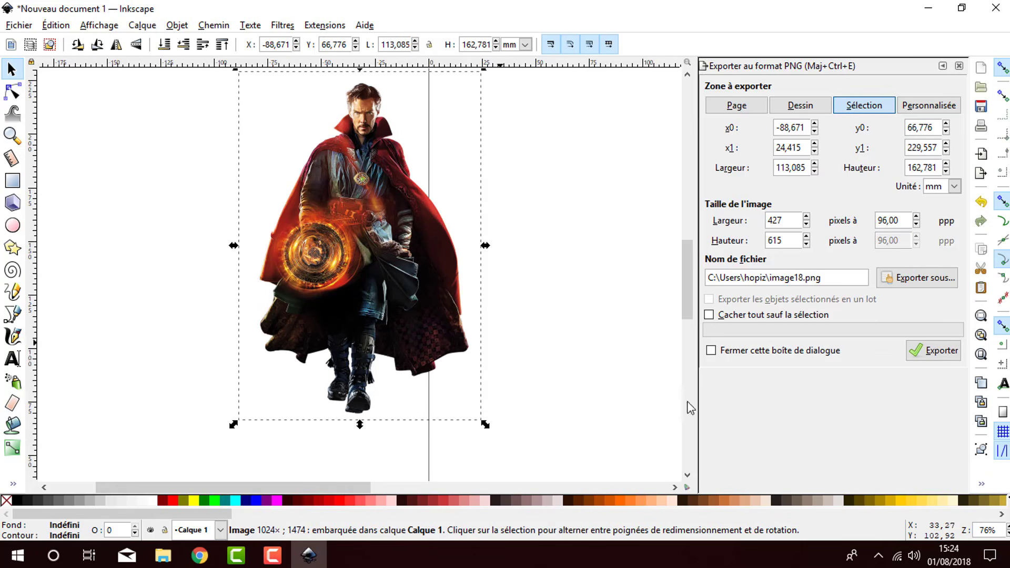
scroll(441, 266, up, 3)
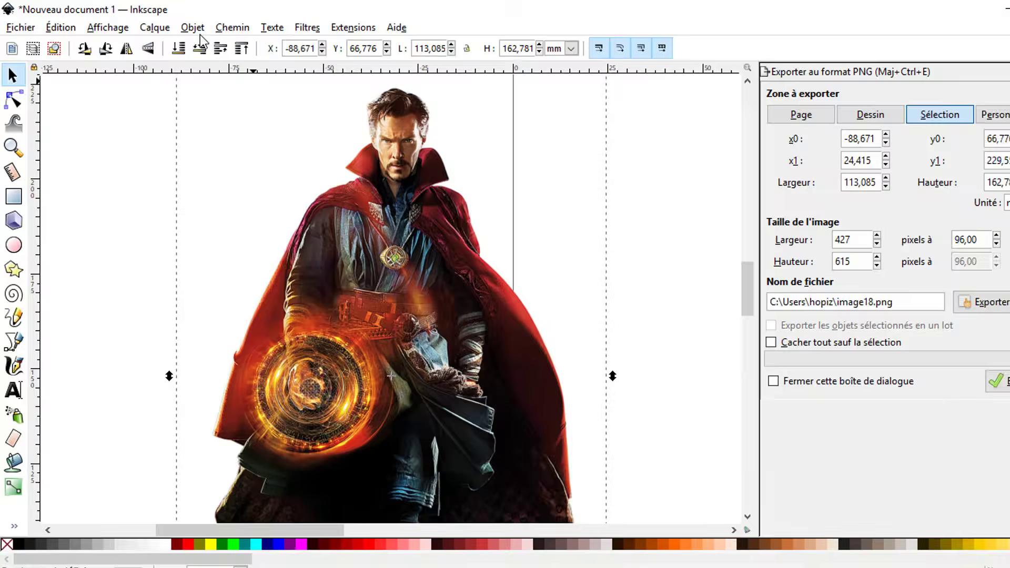
click(177, 25)
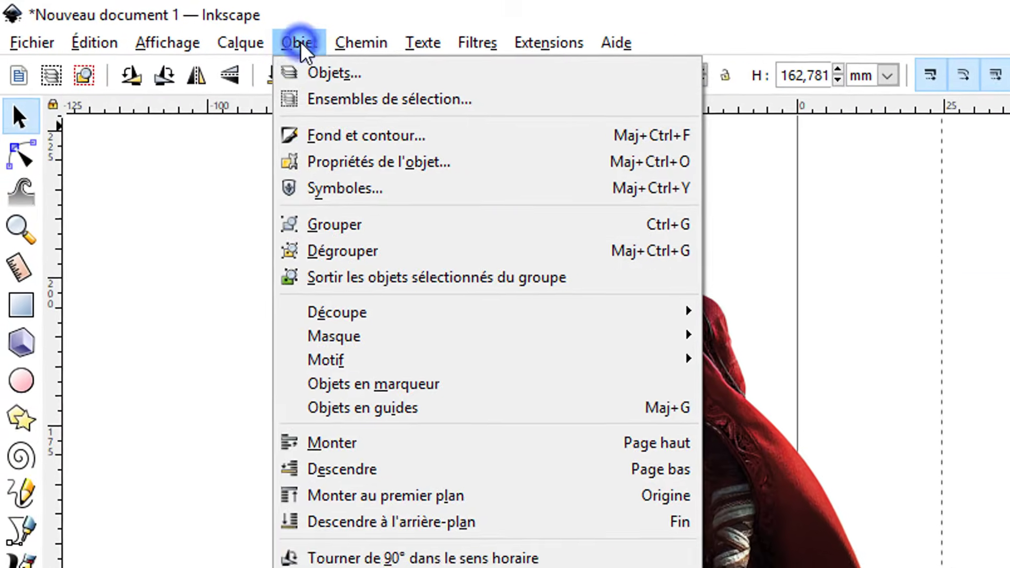
mouse_move(216, 27)
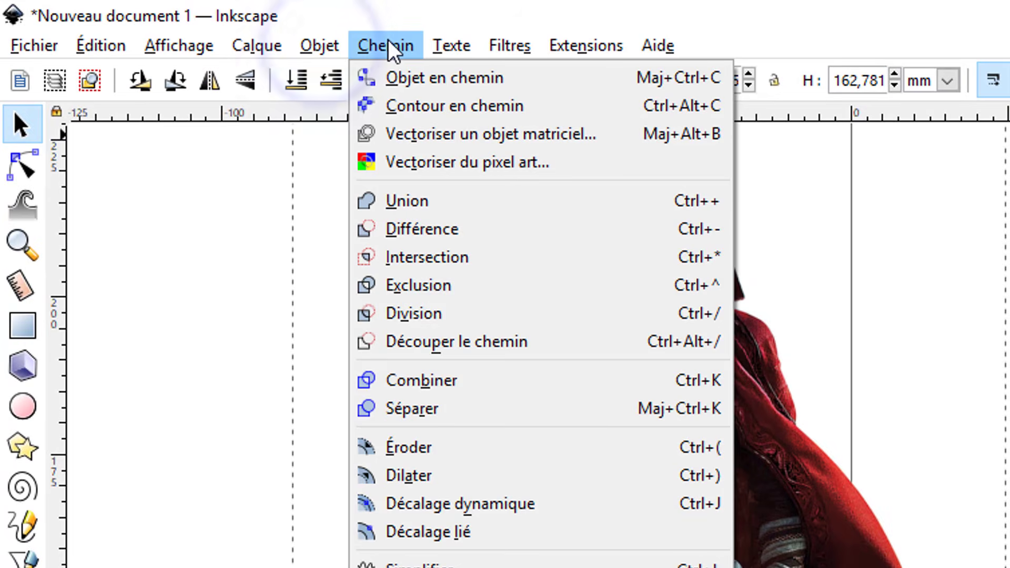
click(402, 129)
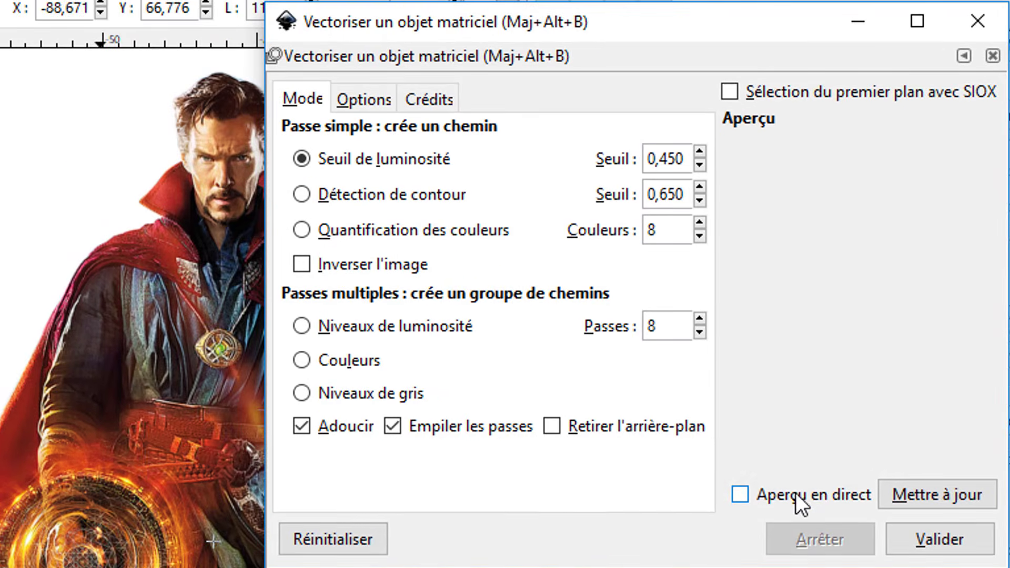
- Vectorize the image with live preview on, using multiple-pass Couleurs mode with 8 passes, and select the traced result on the canvas
click(667, 461)
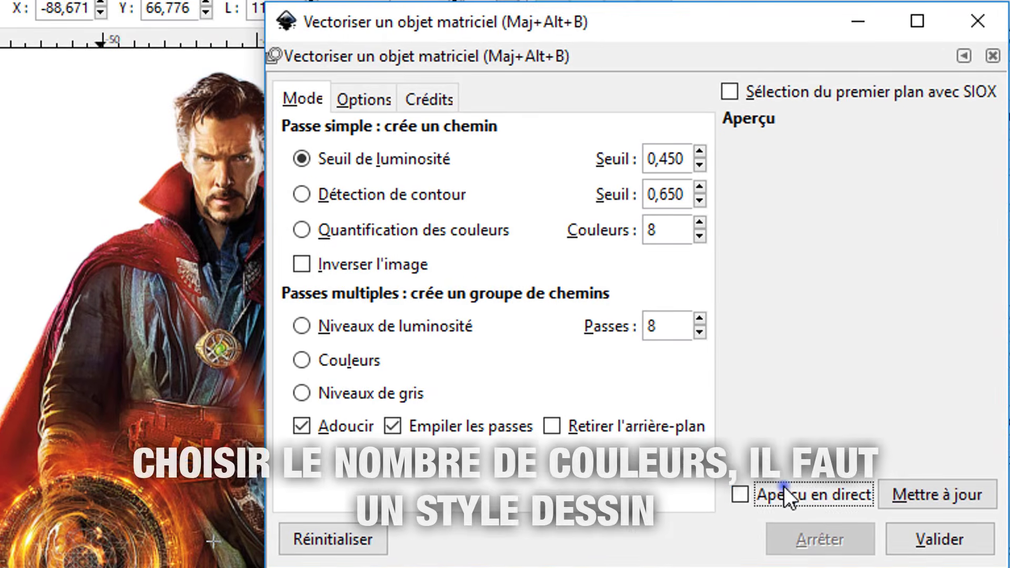
click(789, 497)
click(350, 360)
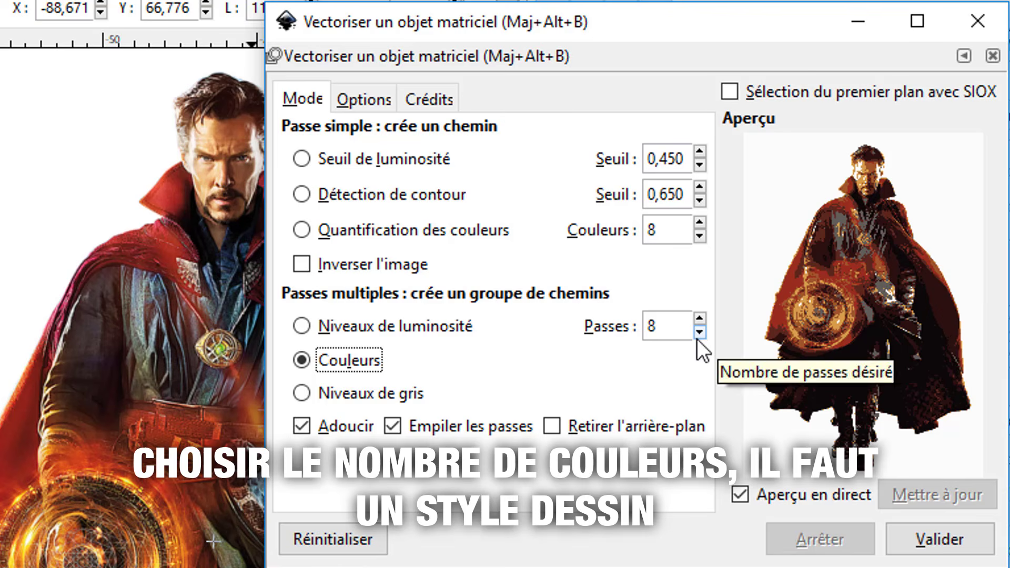
click(919, 532)
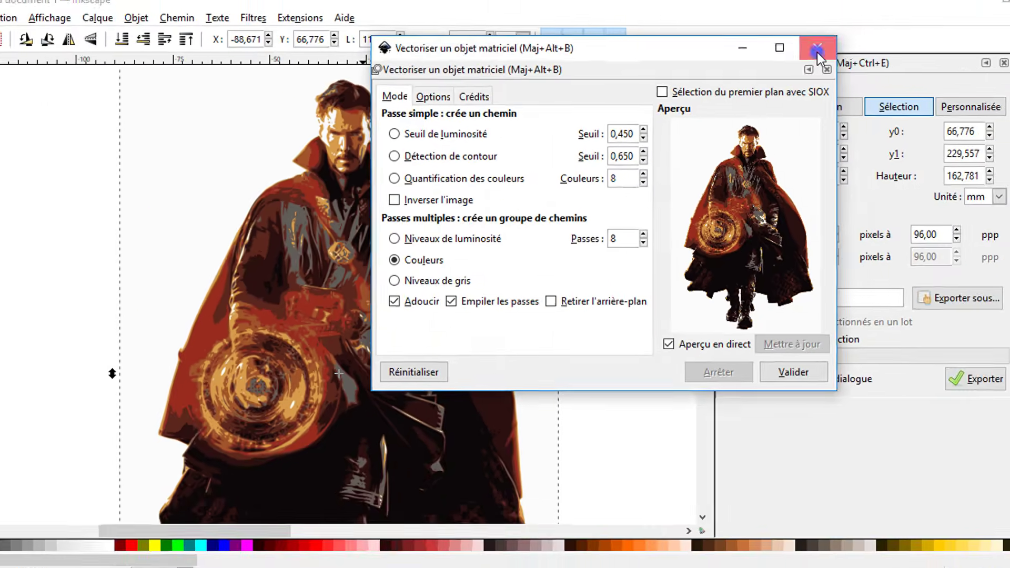
click(817, 52)
click(190, 298)
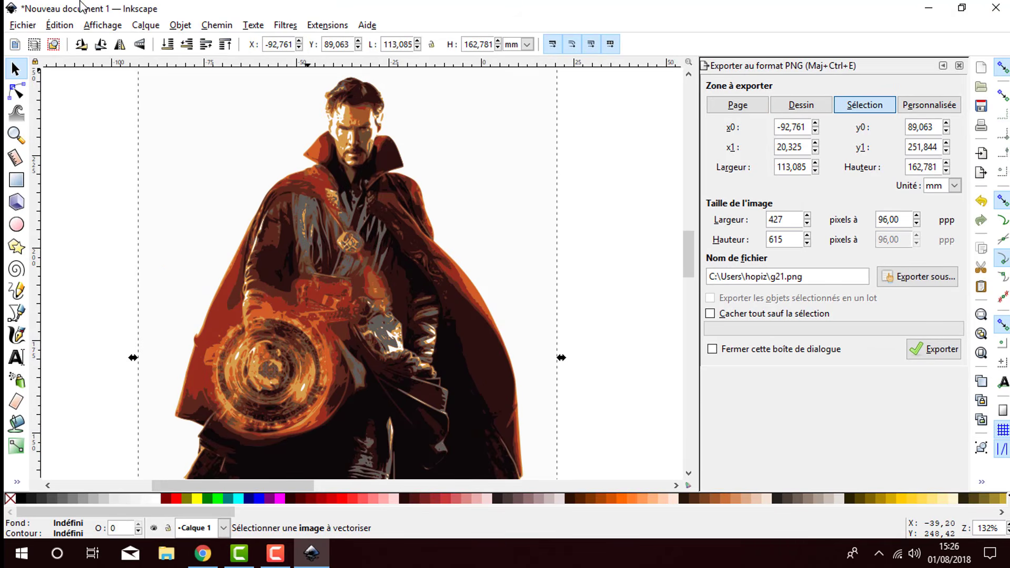
- Open the PNG export settings for the selected traced image and set the image width to 1000 pixels
click(23, 25)
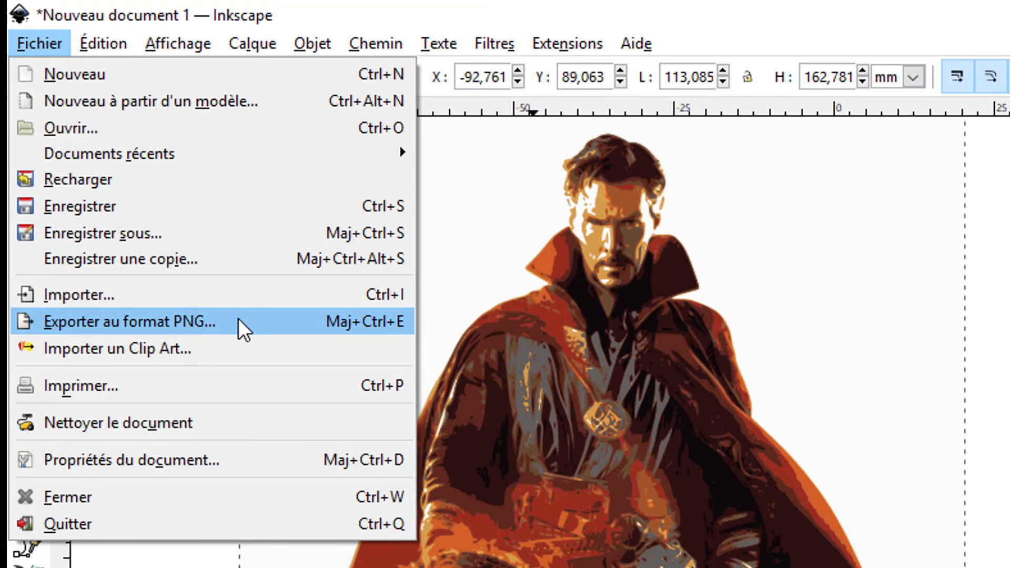
click(174, 322)
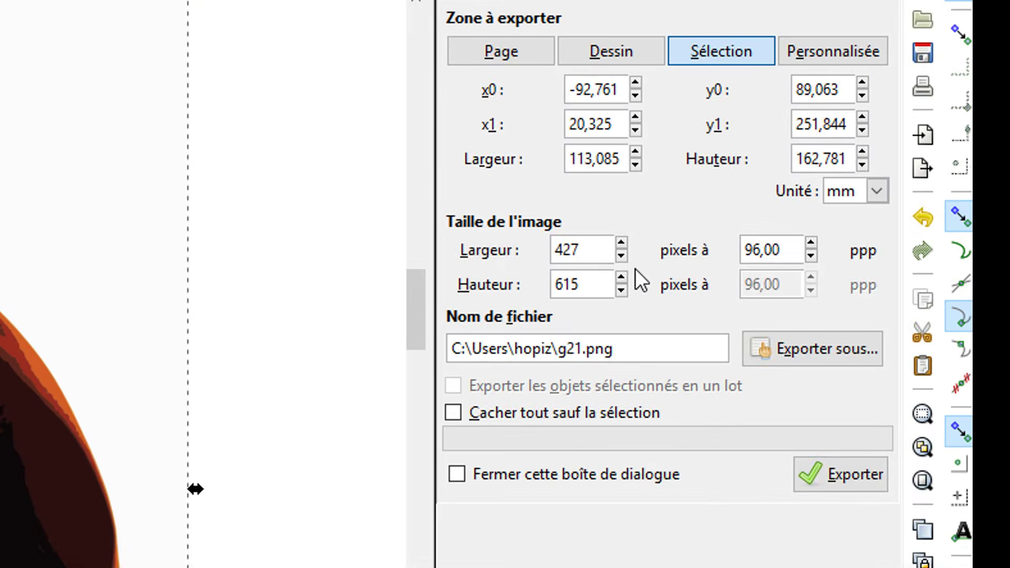
double_click(589, 253)
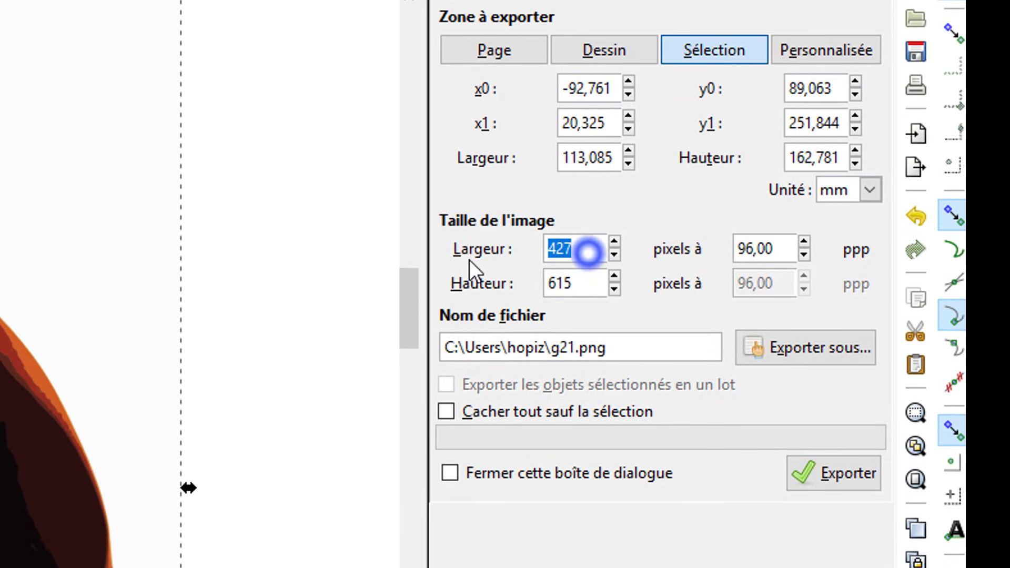
text(100)
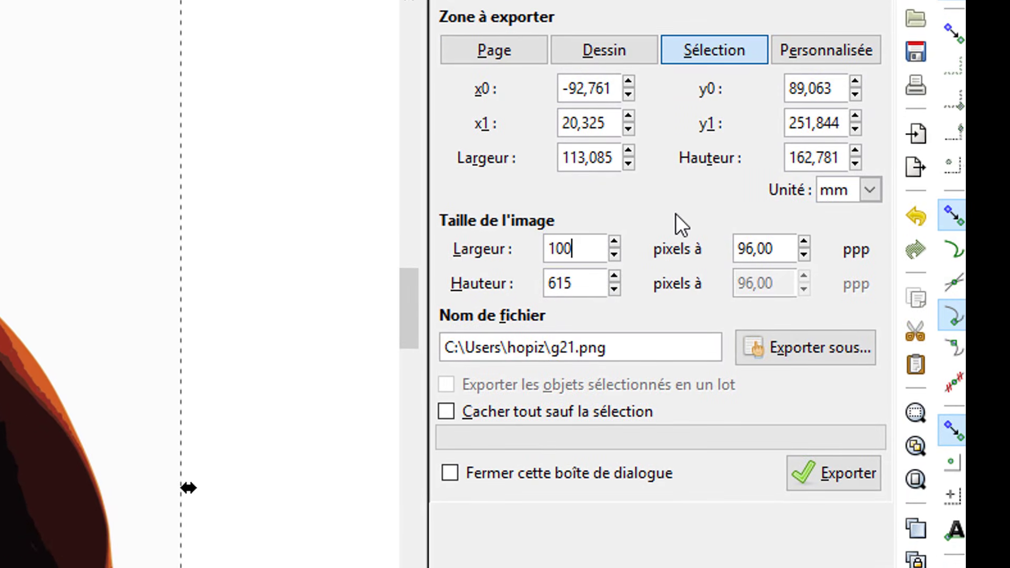
text(0)
click(579, 281)
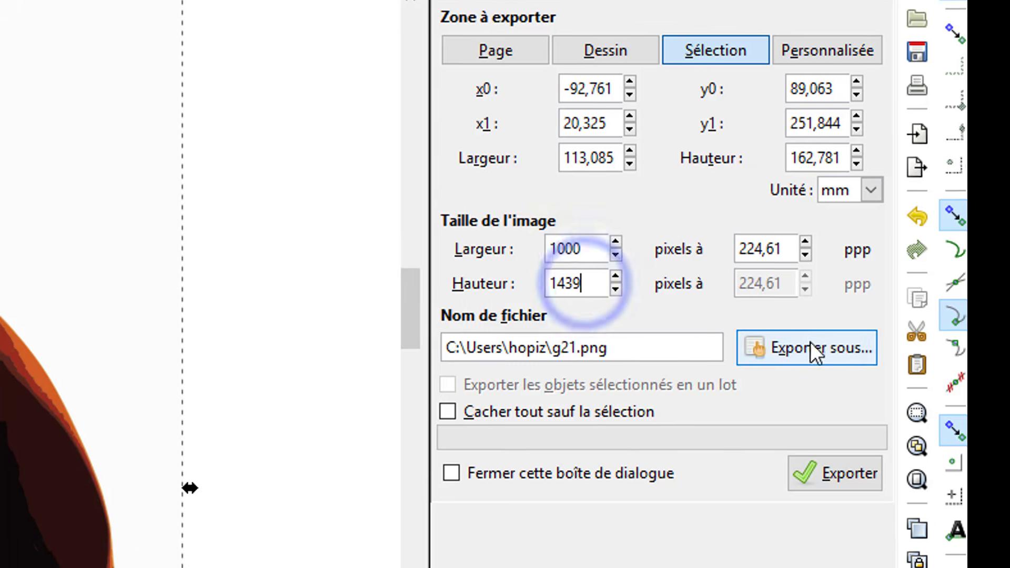
- Export the selection as a PNG file named PERSO ART 2 in the Bureau folder
click(813, 348)
click(89, 185)
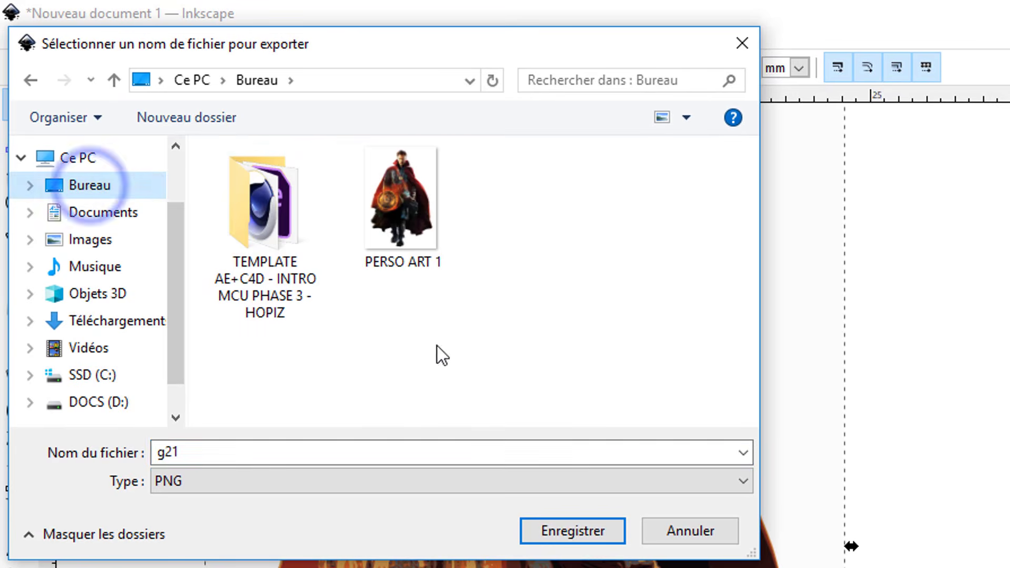
click(424, 202)
click(271, 452)
key(End)
key(BackSpace)
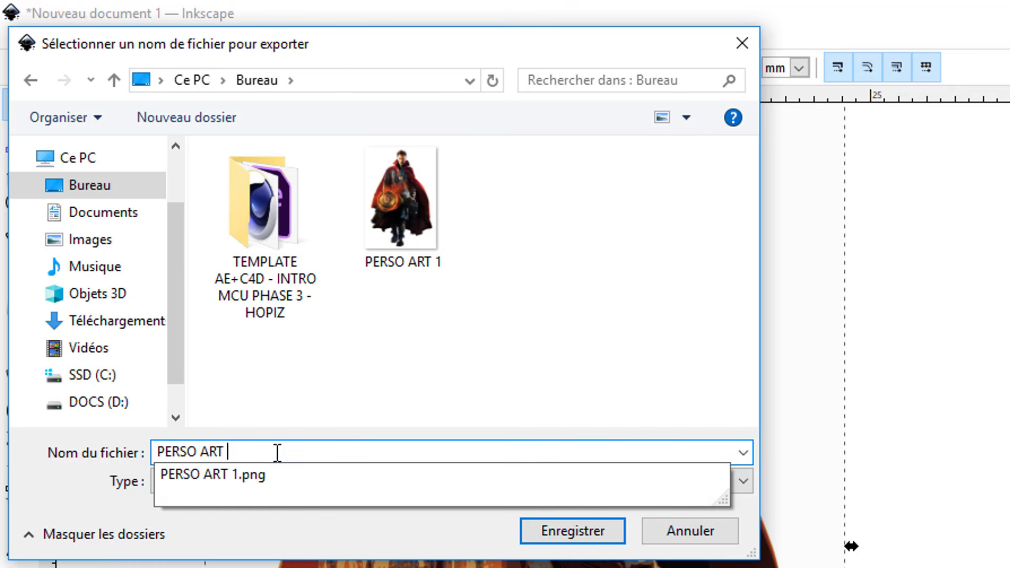
text(2)
click(556, 534)
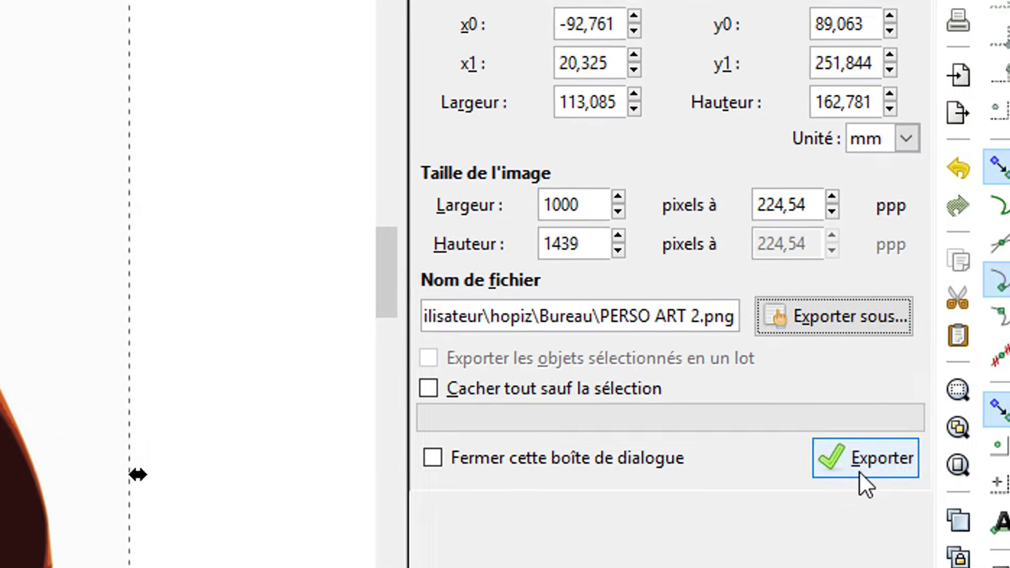
click(860, 472)
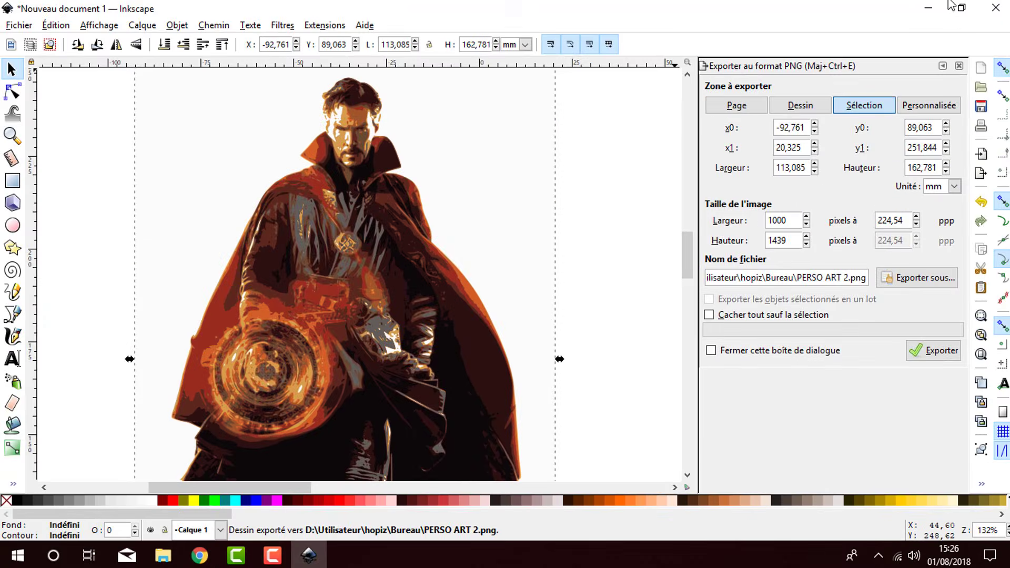
- Close Inkscape without saving the document and place the PERSO ART 2 file beside PERSO ART 1 on the desktop
click(1002, 8)
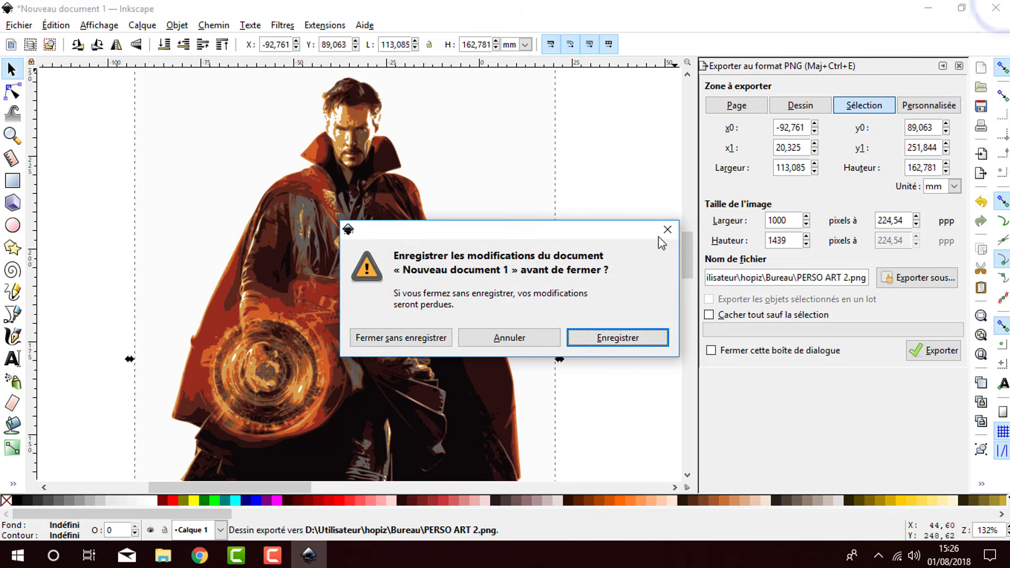
click(409, 343)
drag(34, 103, 178, 40)
- View PERSO ART 2 in the Photos viewer, compare it with PERSO ART 1, and close the viewer
double_click(179, 24)
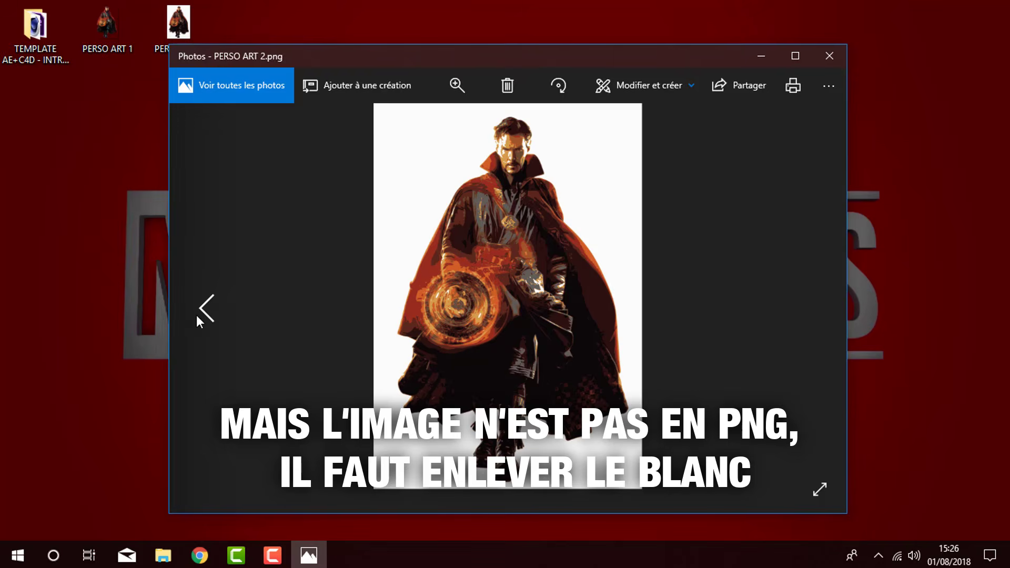
click(202, 310)
click(813, 308)
click(829, 56)
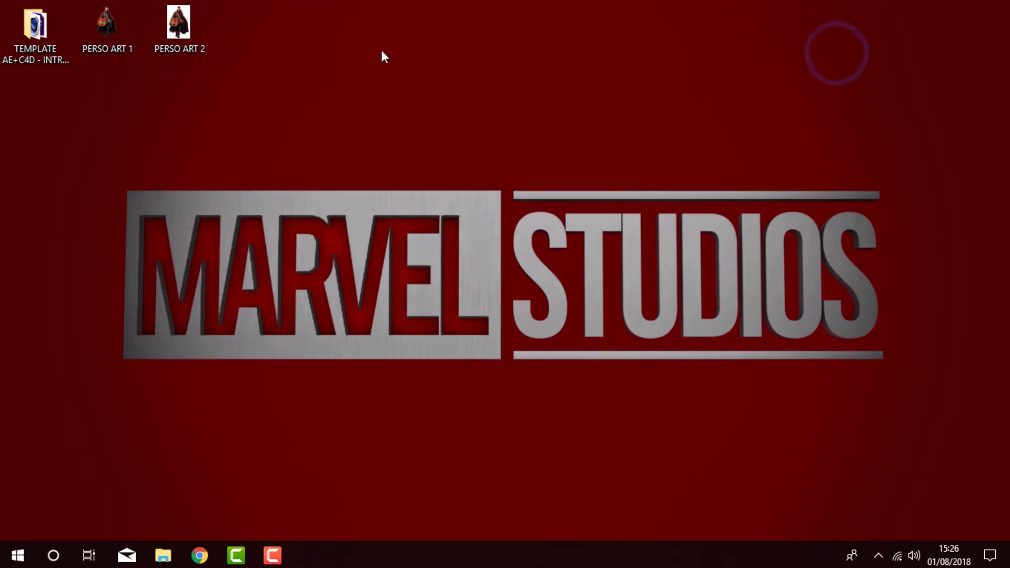
- Open PERSO ART 2 from the desktop in Photoshop and activate the Magic Eraser tool (Gomme magique)
right_click(195, 37)
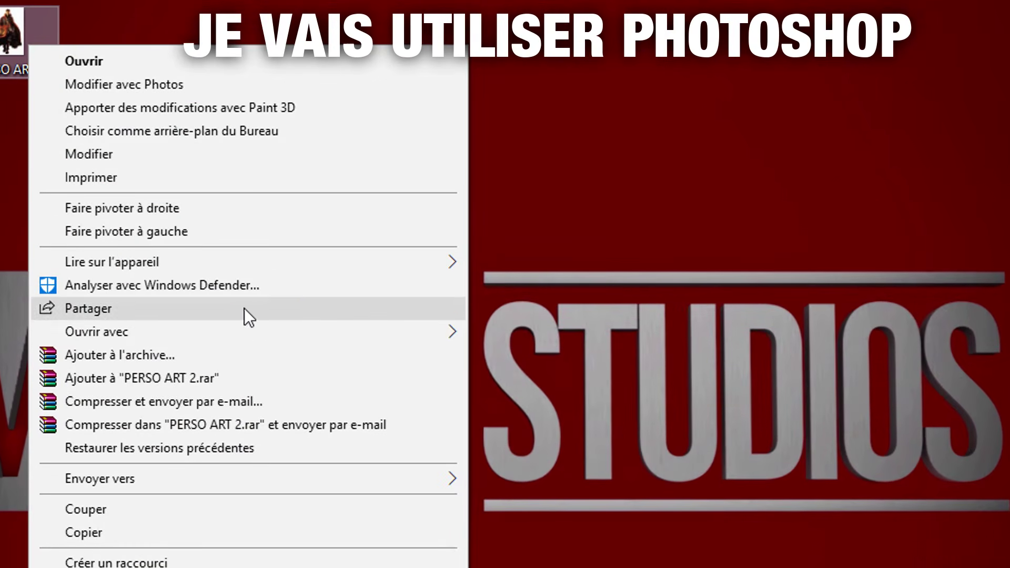
click(323, 283)
click(538, 332)
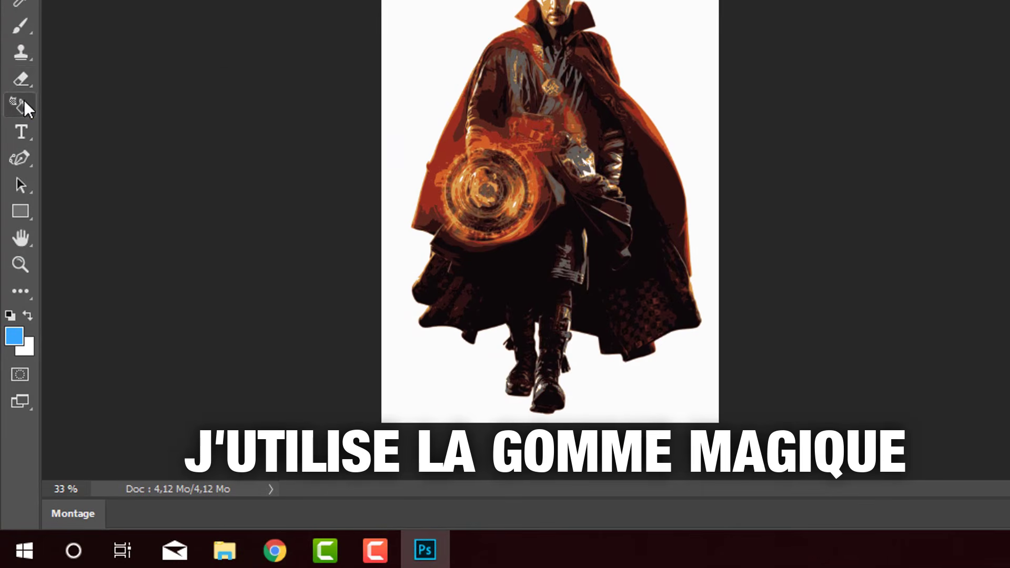
right_click(17, 188)
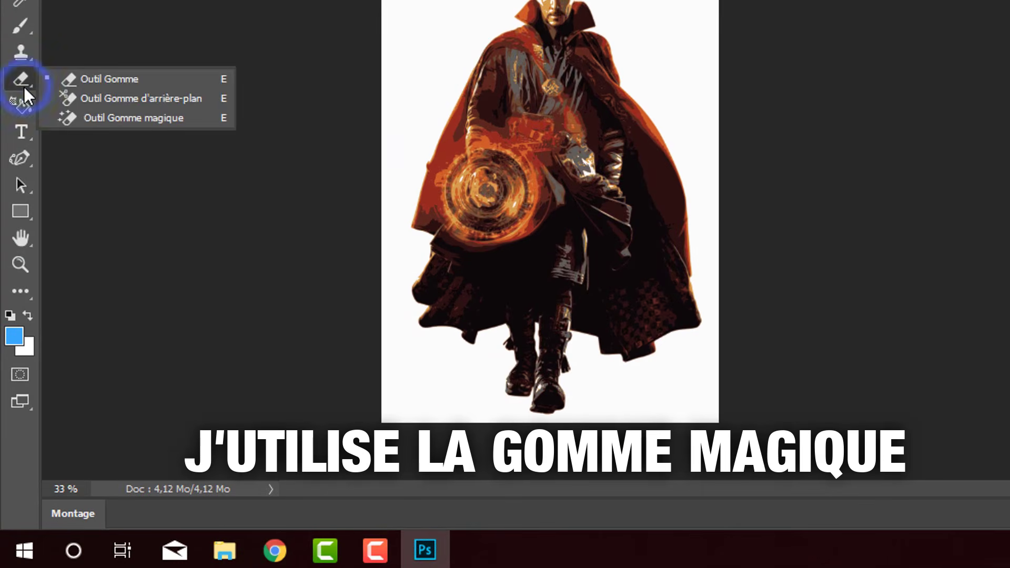
click(101, 126)
- Try erasing the white background of Calque 1 with the Magic Eraser, and undo the erasure
click(431, 57)
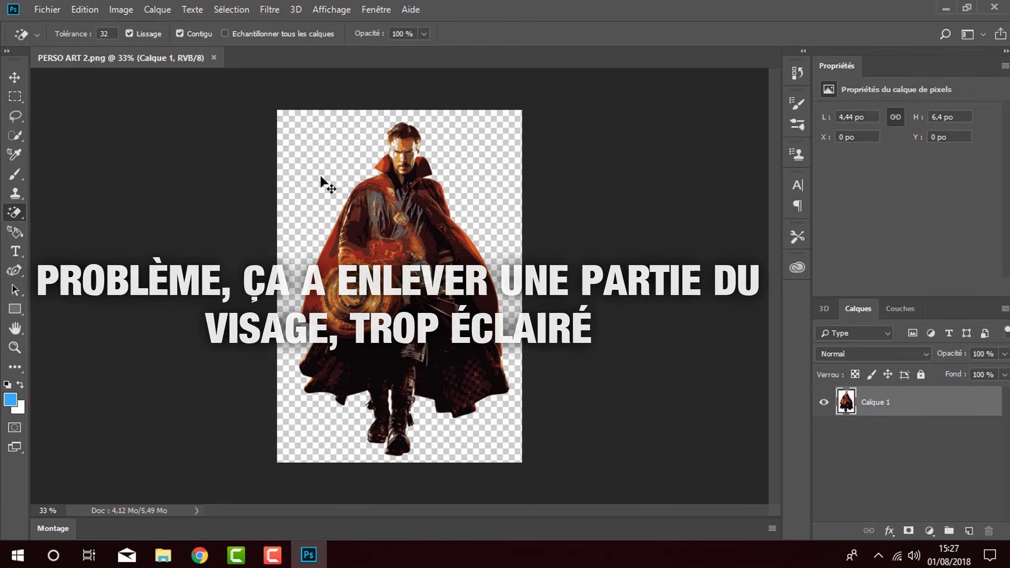
key(ctrl+z)
- Duplicate Calque 1, hide the copy, and erase the white background of the lower layer with the Magic Eraser
click(866, 410)
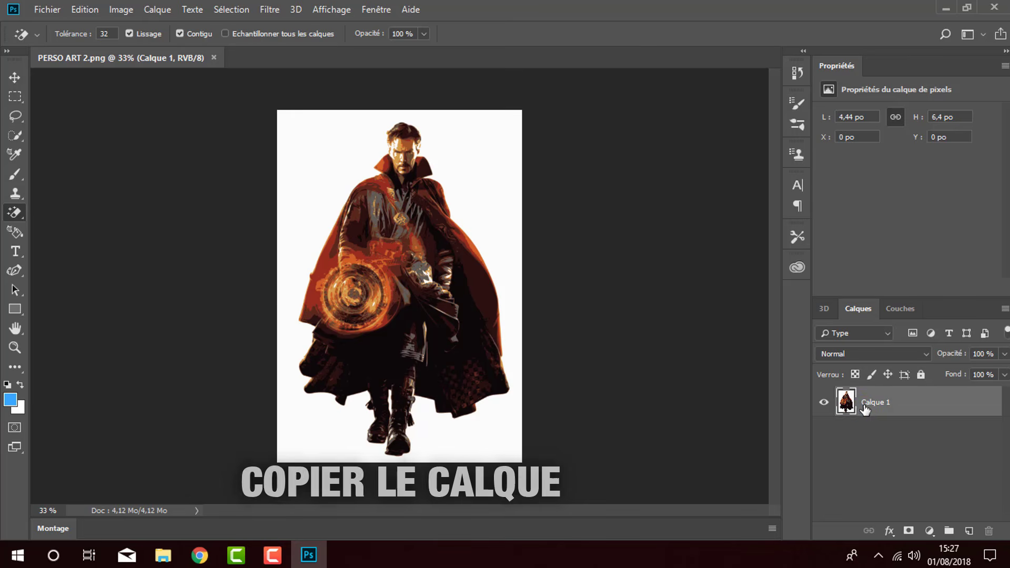
key(ctrl+j)
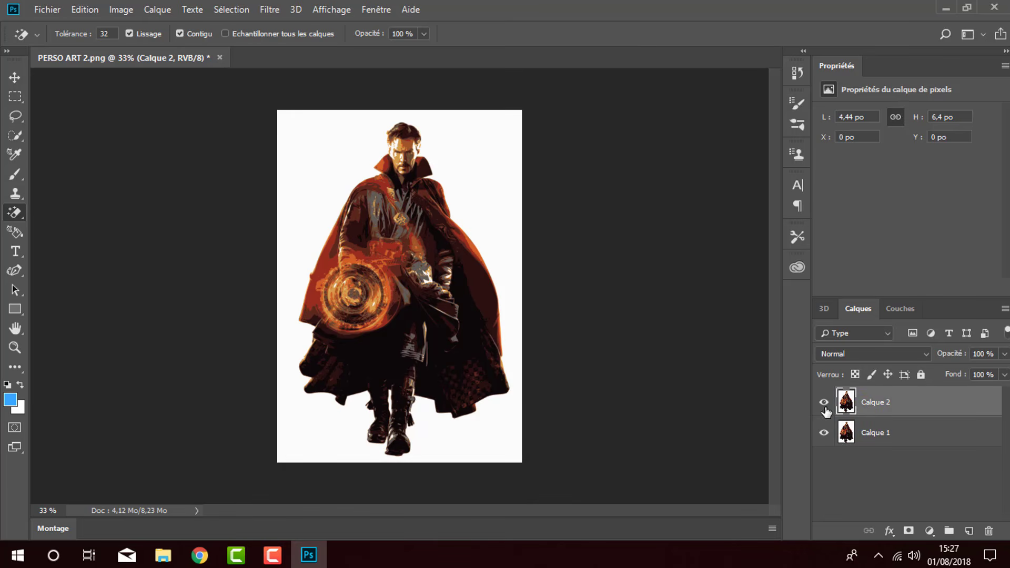
click(878, 432)
click(319, 160)
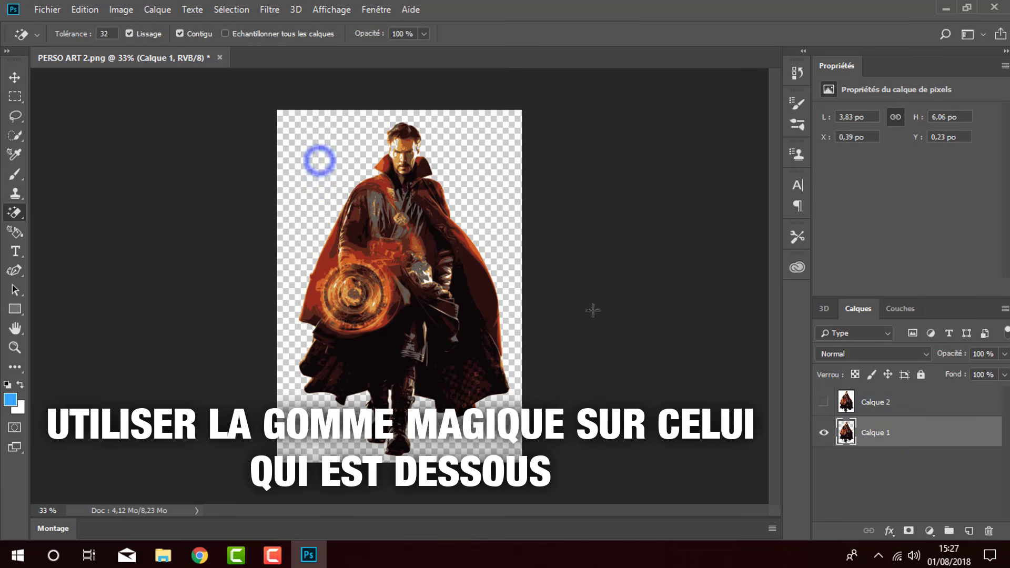
- Show Calque 2, copy a rectangular area around the face from it onto a new layer, and delete Calque 2
click(824, 402)
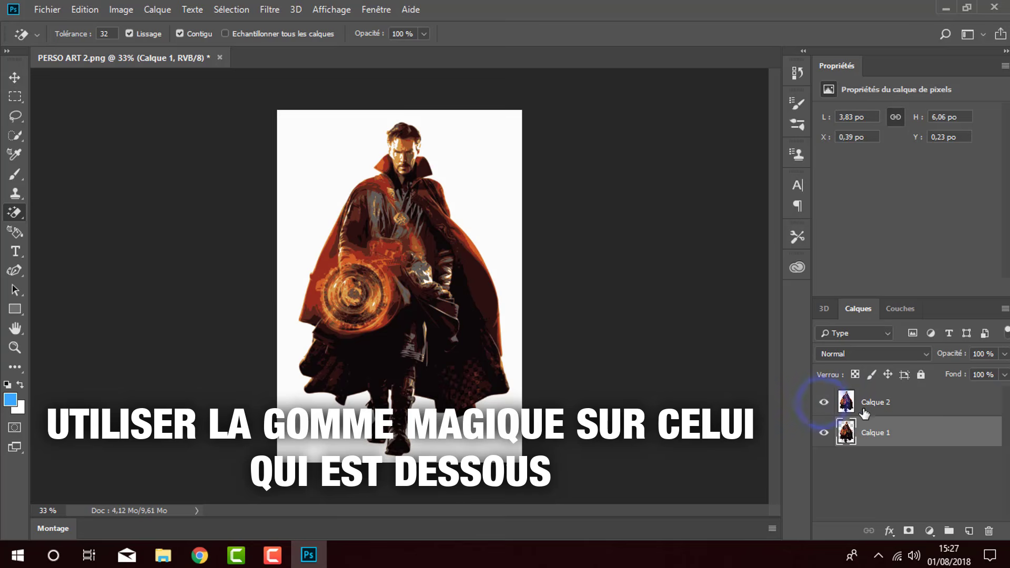
click(824, 402)
click(823, 403)
click(14, 97)
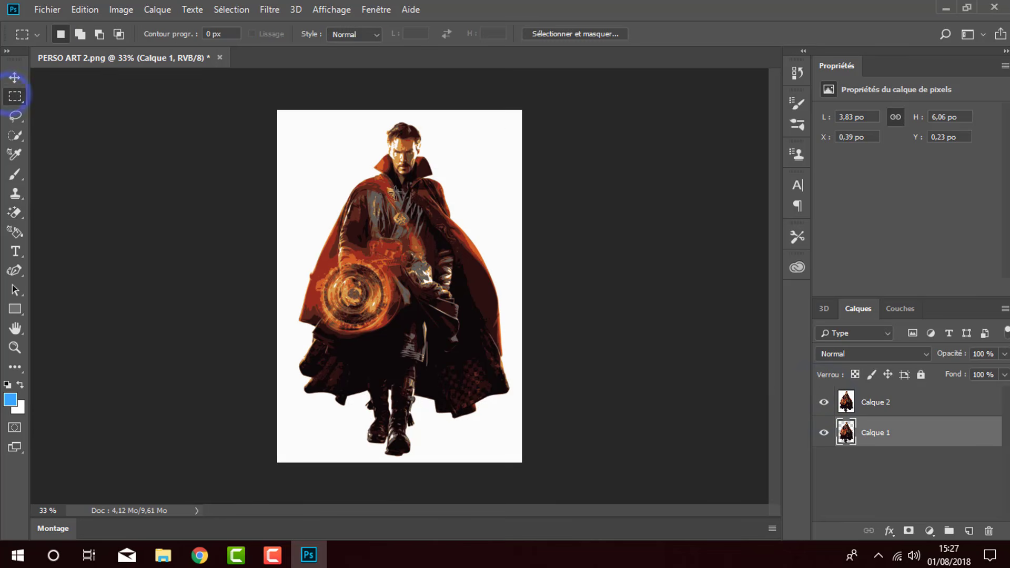
drag(367, 157, 441, 131)
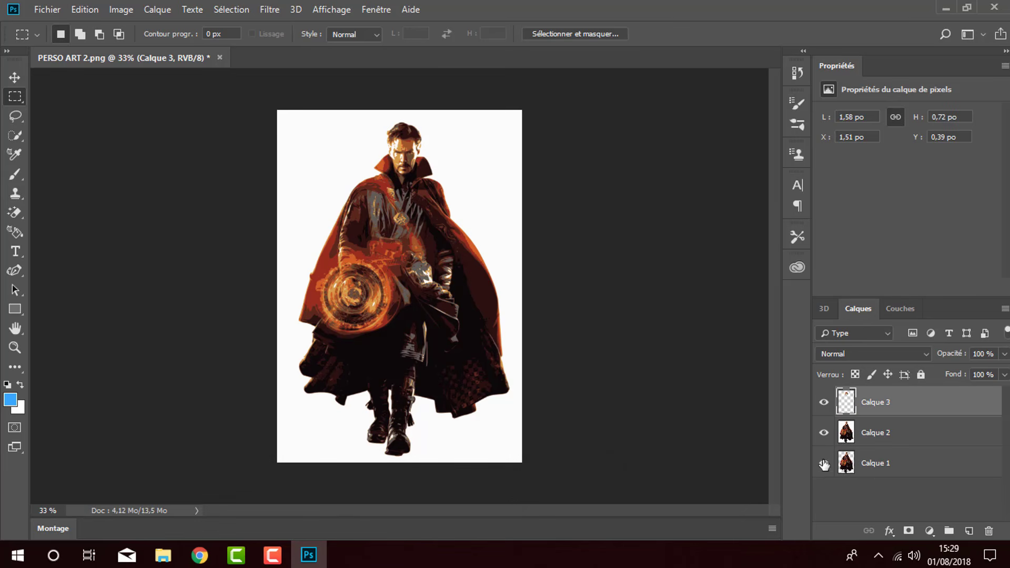
click(907, 433)
key(Delete)
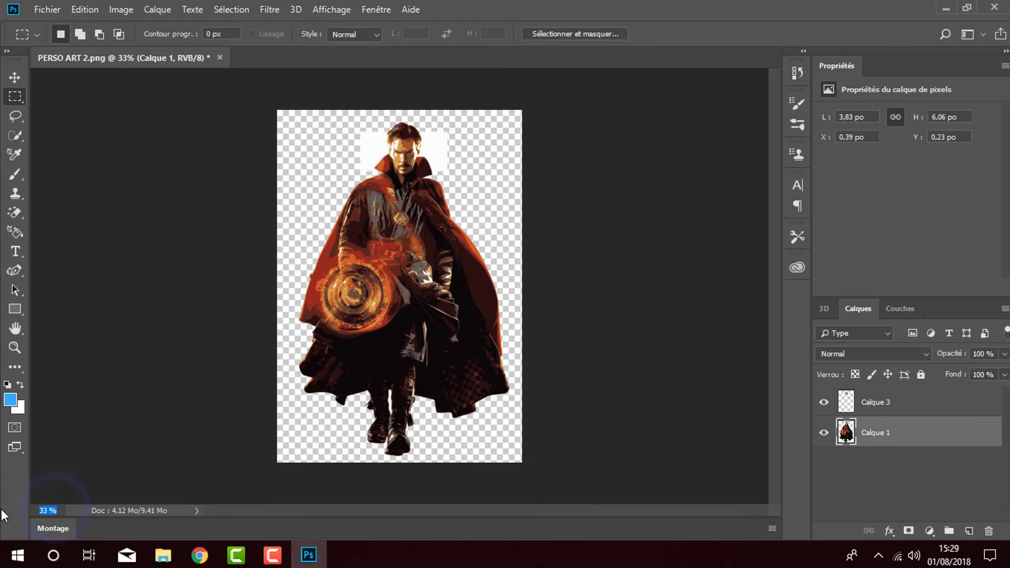
- Erase the remaining white area around the head by hand with the normal Eraser tool (Gomme)
key(Return)
scroll(404, 225, up, 6)
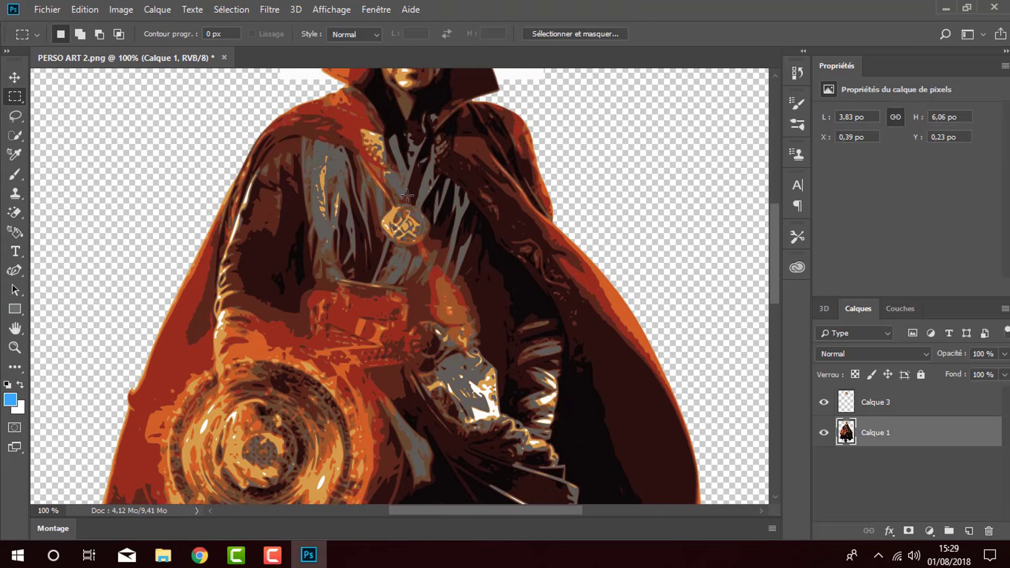
scroll(404, 225, up, 2)
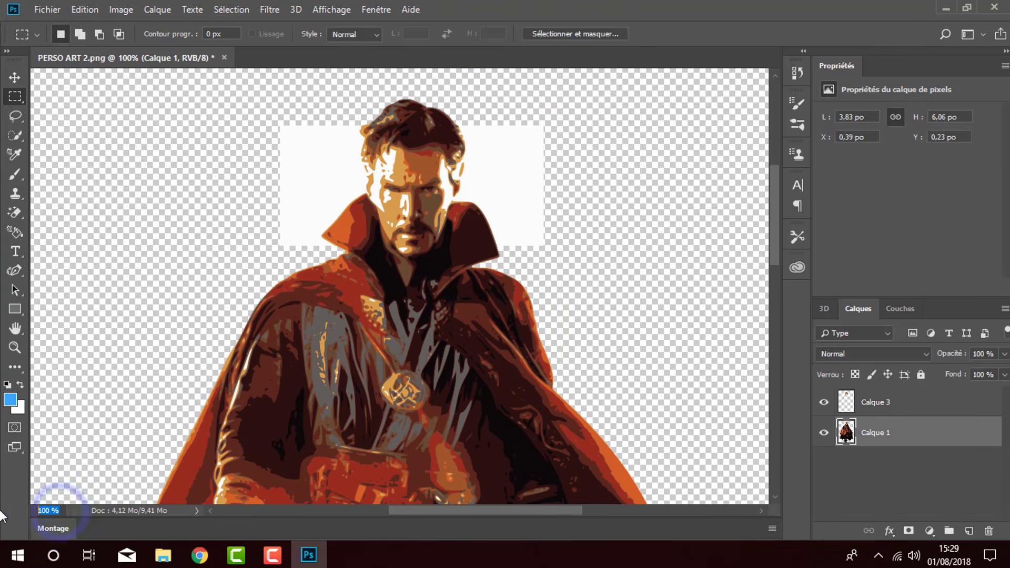
text(200)
key(Return)
scroll(191, 219, up, 3)
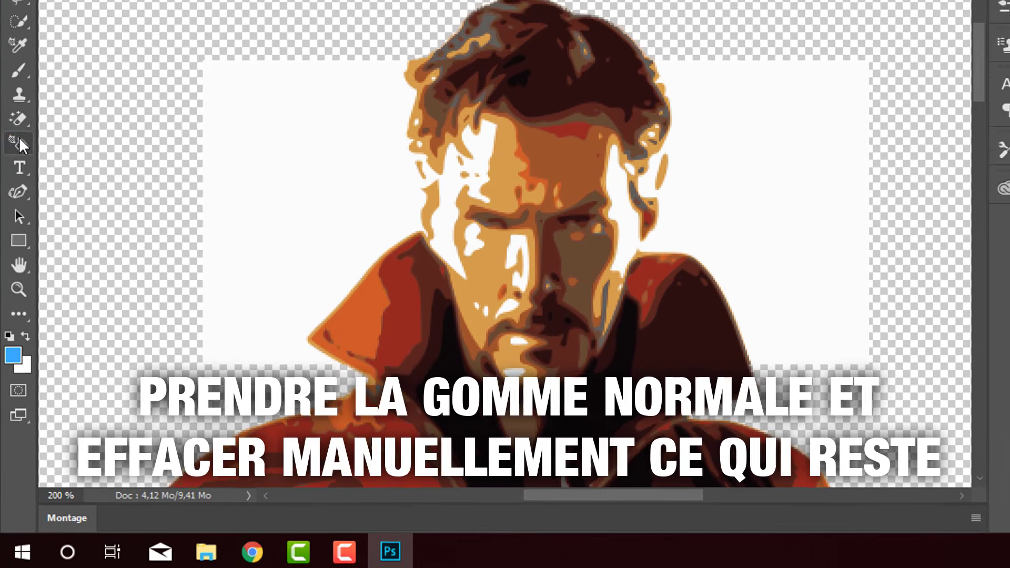
right_click(15, 200)
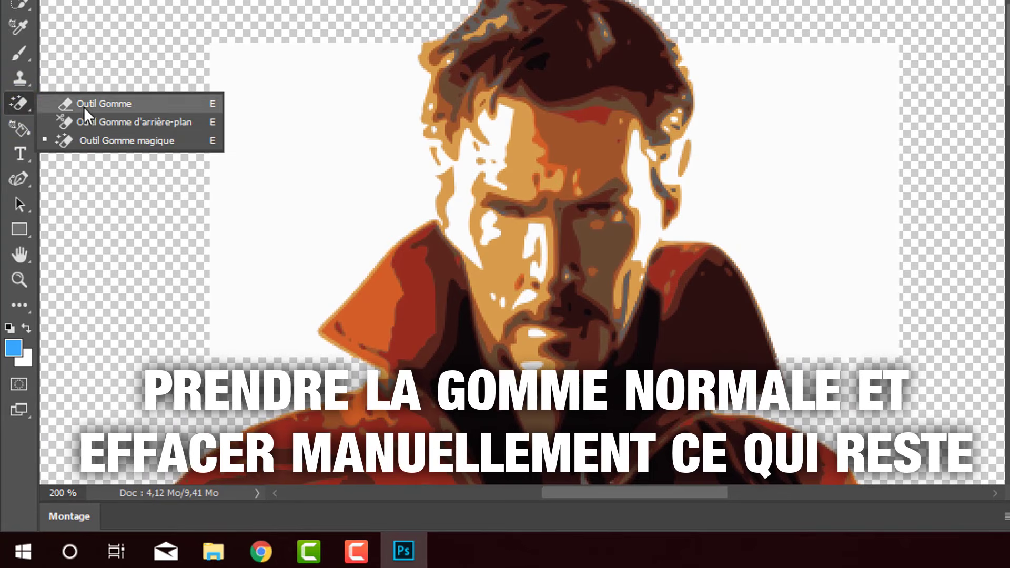
click(66, 201)
mouse_move(327, 77)
mouse_down()
mouse_move(374, 47)
mouse_move(266, 106)
mouse_move(223, 263)
mouse_move(336, 194)
mouse_move(358, 241)
mouse_move(408, 207)
mouse_move(368, 208)
mouse_move(399, 48)
mouse_move(406, 90)
mouse_up()
mouse_move(852, 32)
mouse_down()
mouse_move(881, 365)
mouse_move(744, 165)
mouse_move(690, 34)
mouse_move(717, 22)
mouse_move(680, 228)
mouse_up()
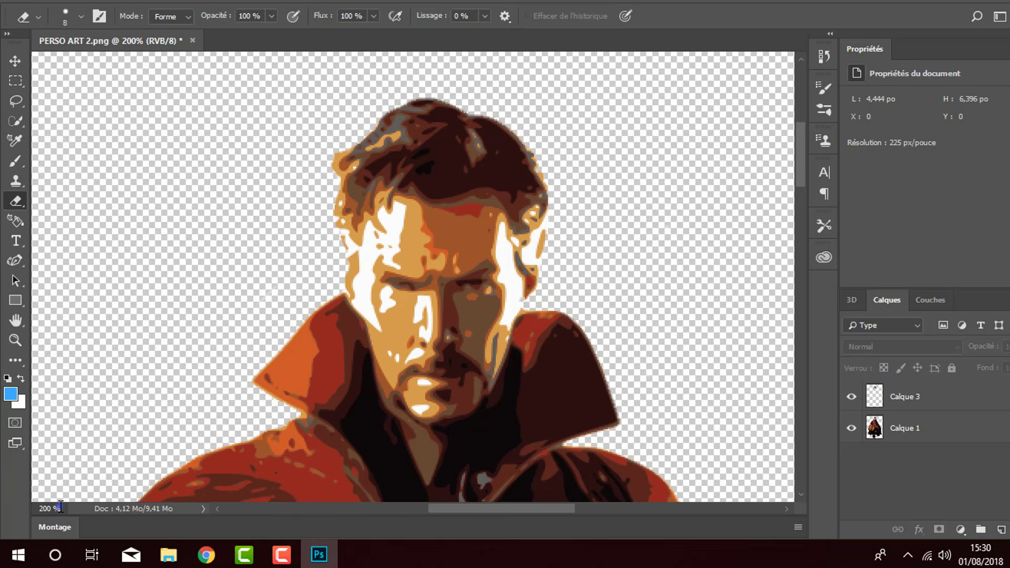
- Save the cut-out character as a PNG on the desktop, replacing the existing PERSO ART 2 file
click(59, 507)
text(3)
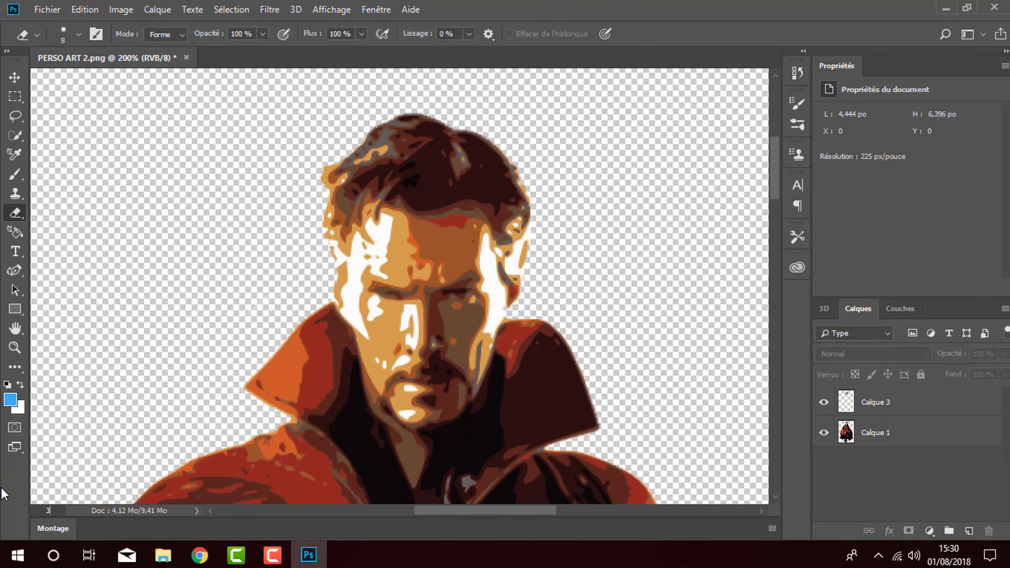
text(0)
key(Return)
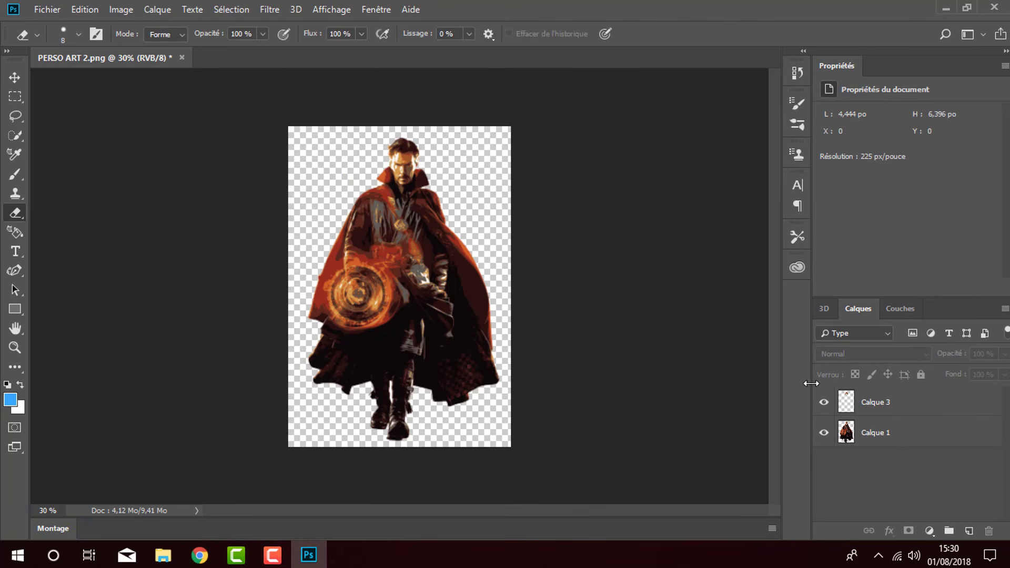
click(46, 9)
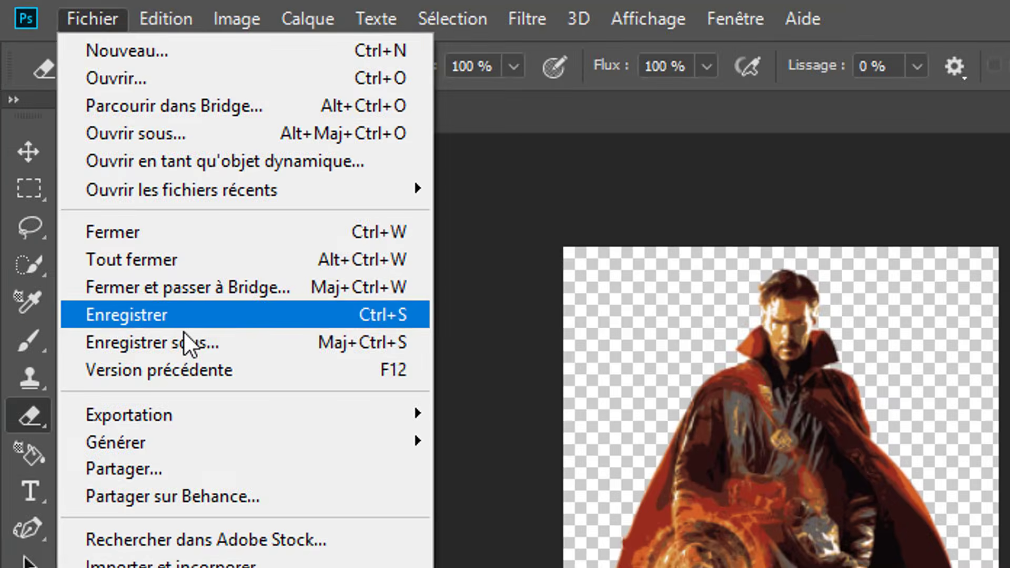
click(94, 175)
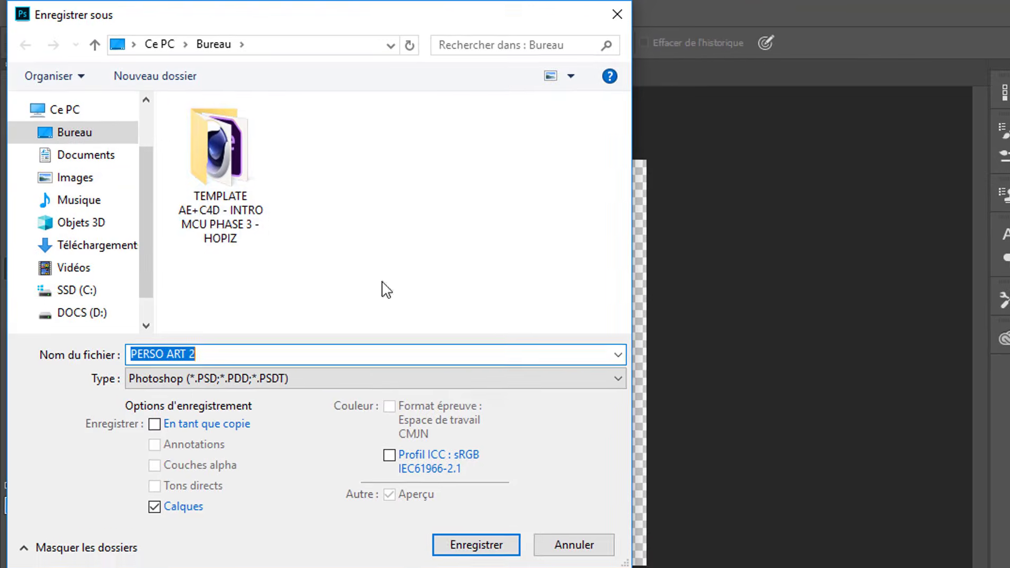
click(244, 376)
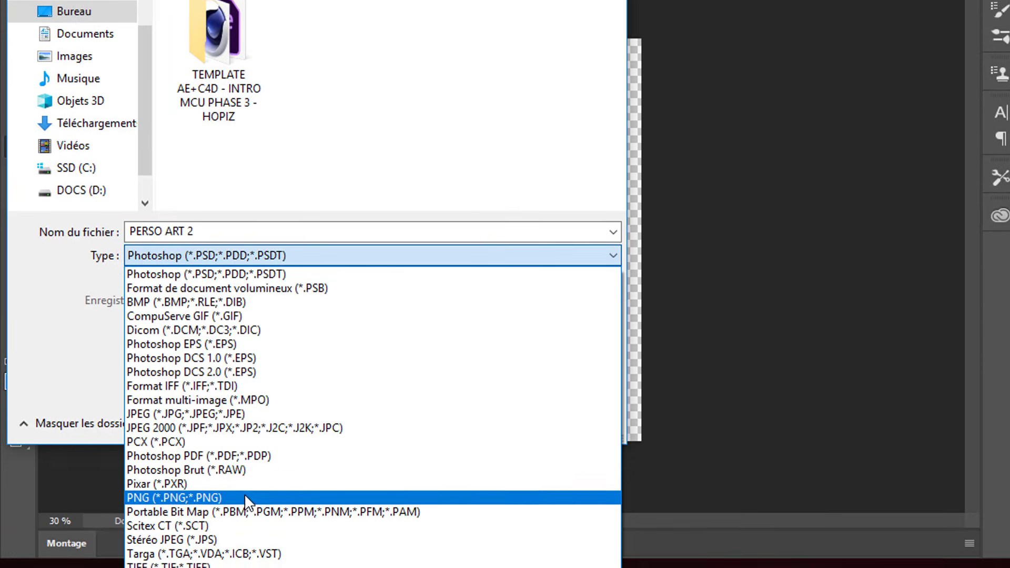
click(244, 567)
click(436, 153)
click(462, 507)
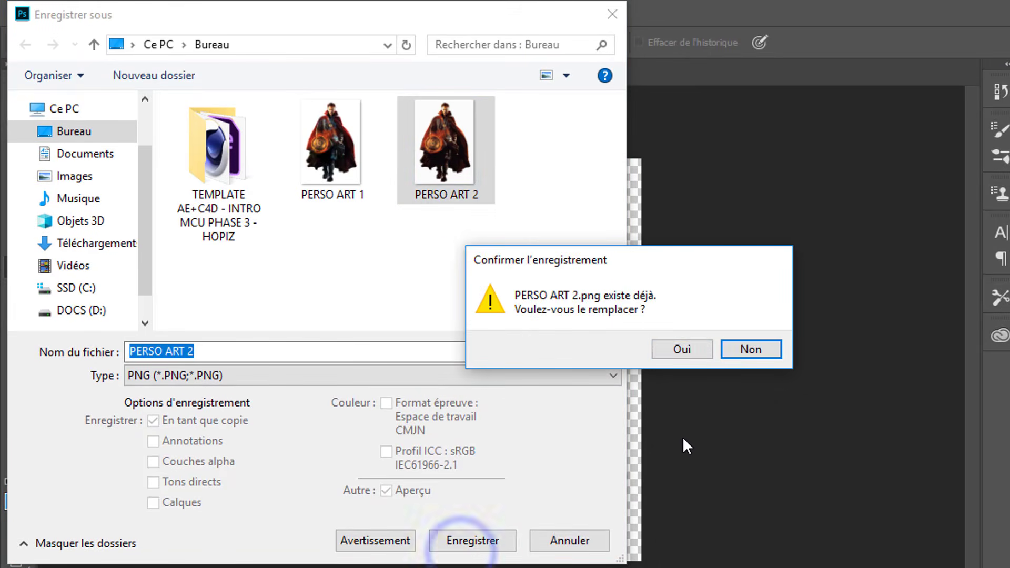
click(690, 353)
click(798, 196)
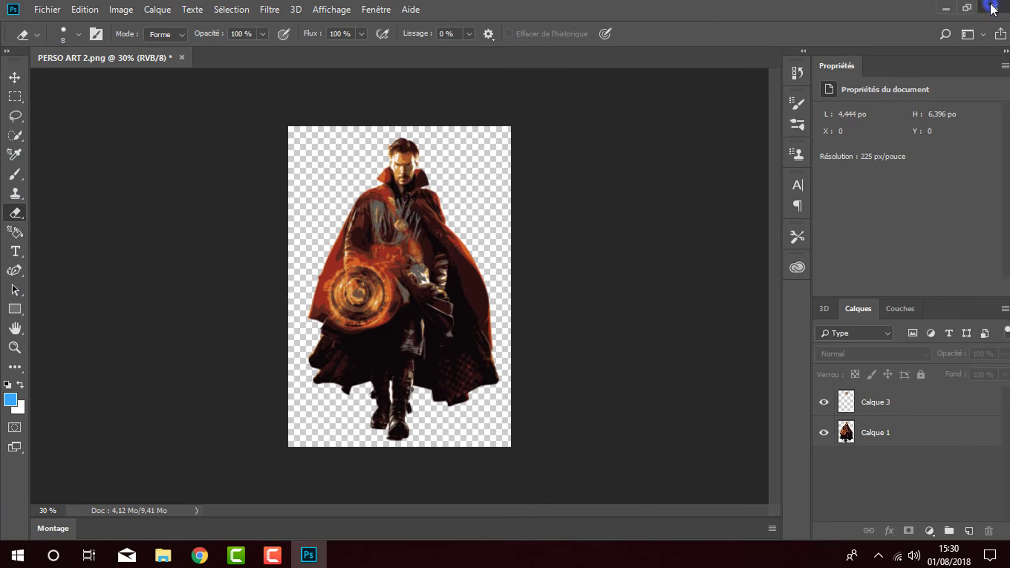
- Close Photoshop without saving the remaining changes to PERSO ART 2.png
click(991, 8)
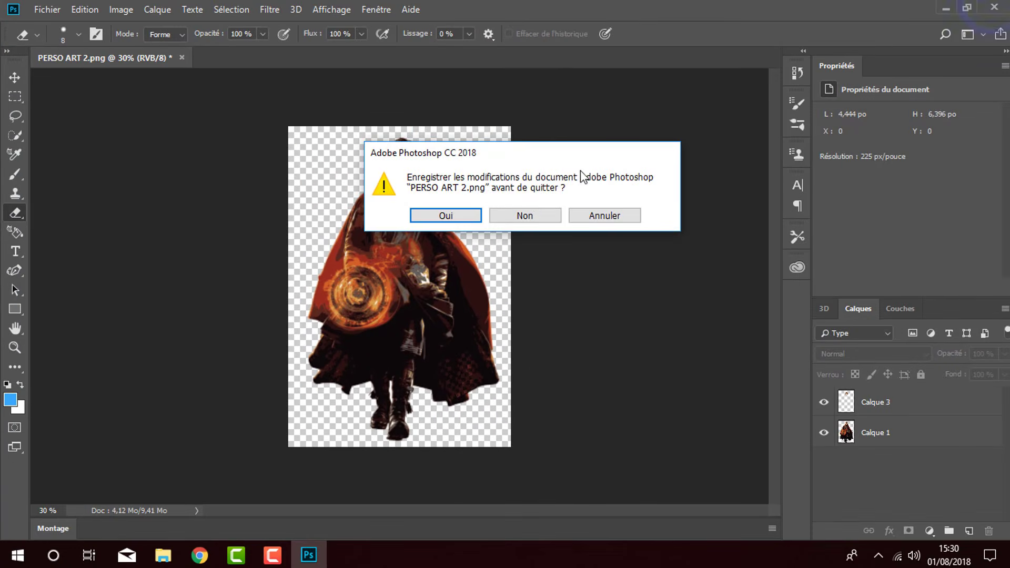
click(523, 219)
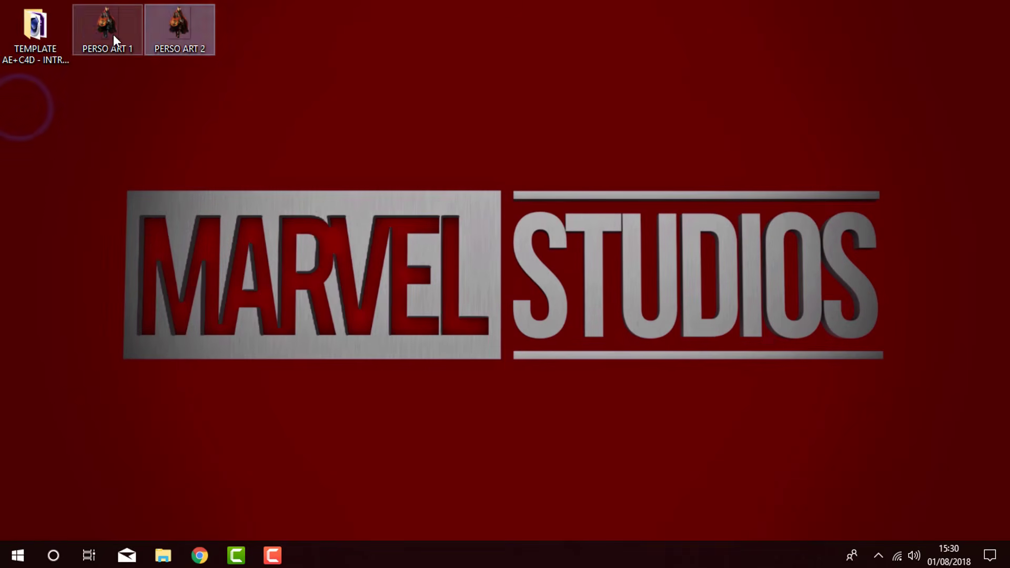
- Compare the desktop images PERSO ART 1 and PERSO ART 2 in the photo viewer, and close it
double_click(111, 31)
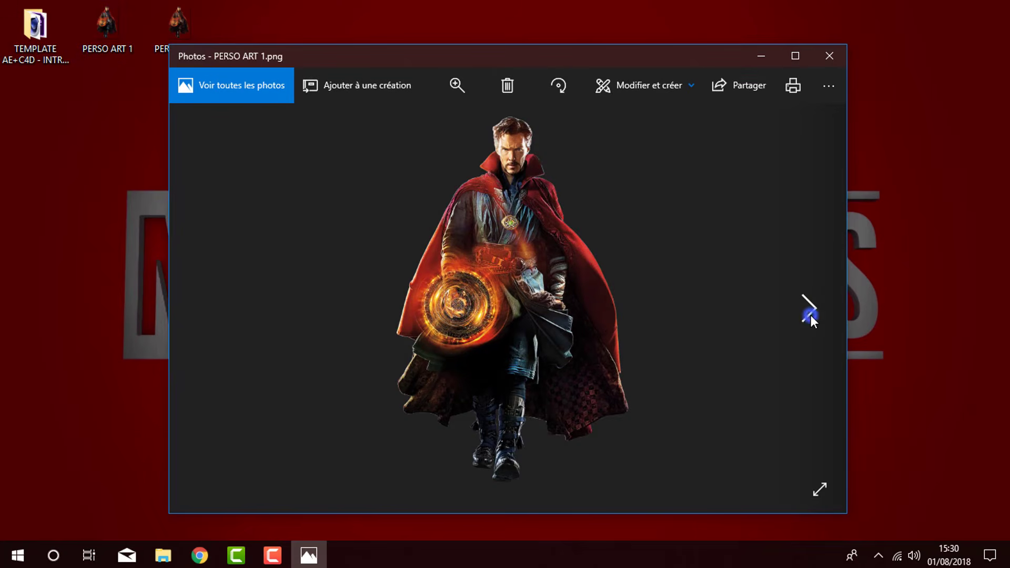
click(810, 316)
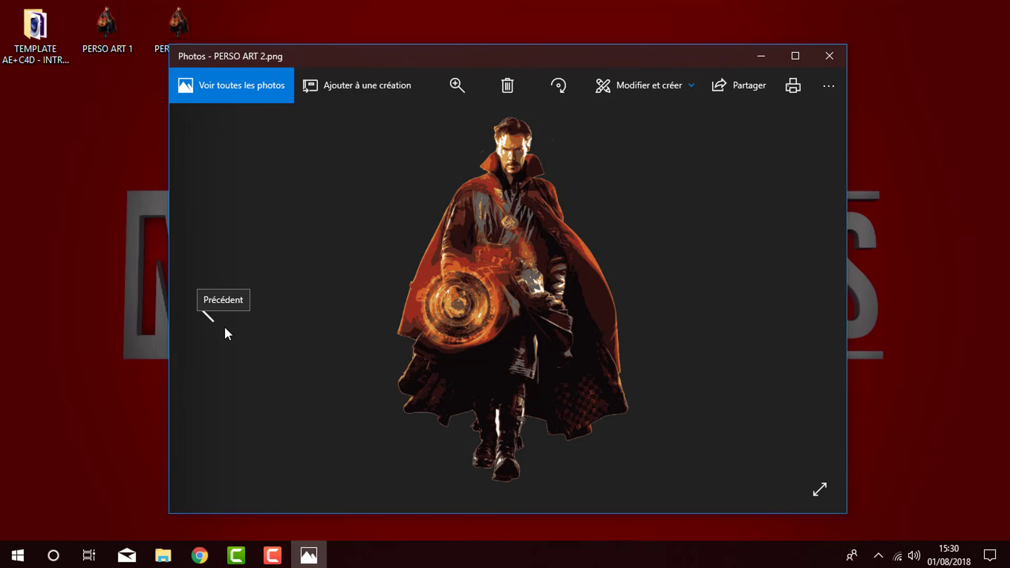
click(225, 323)
click(825, 58)
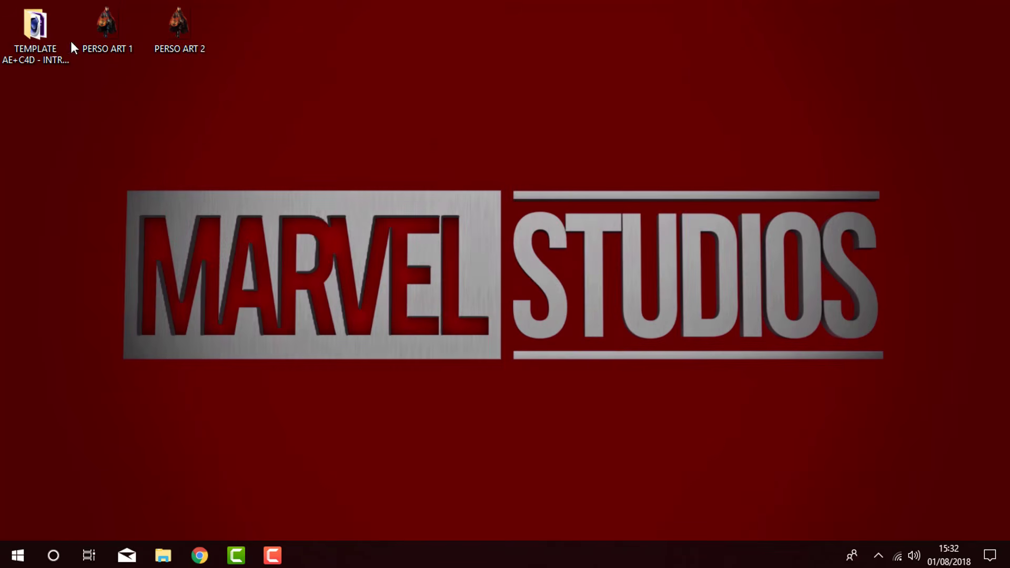
- Open the After Effects project PART 1 DESSINS et MONTAGE FINAL from the TEMPLATE AE+C4D folder on the desktop
double_click(63, 39)
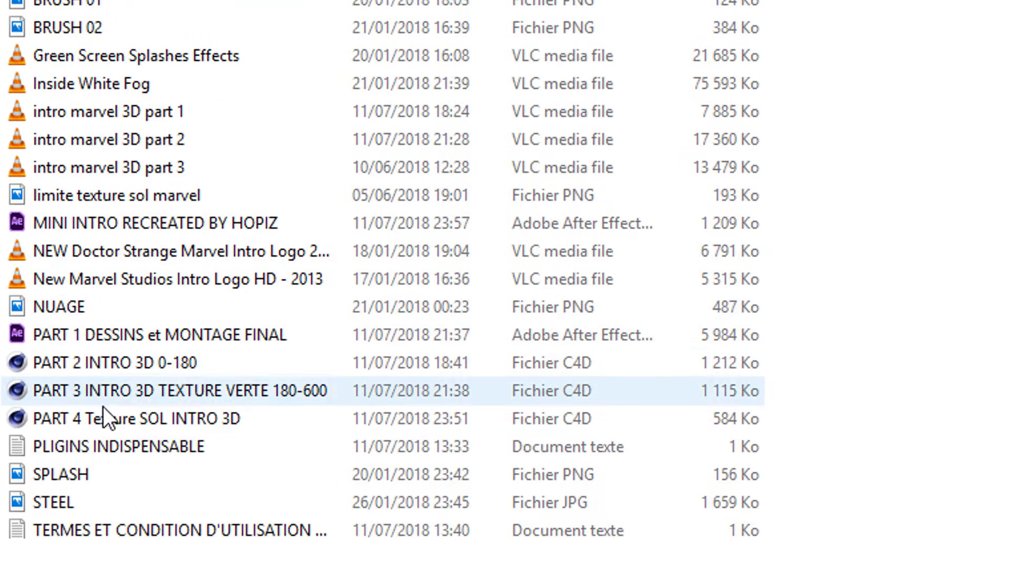
double_click(106, 325)
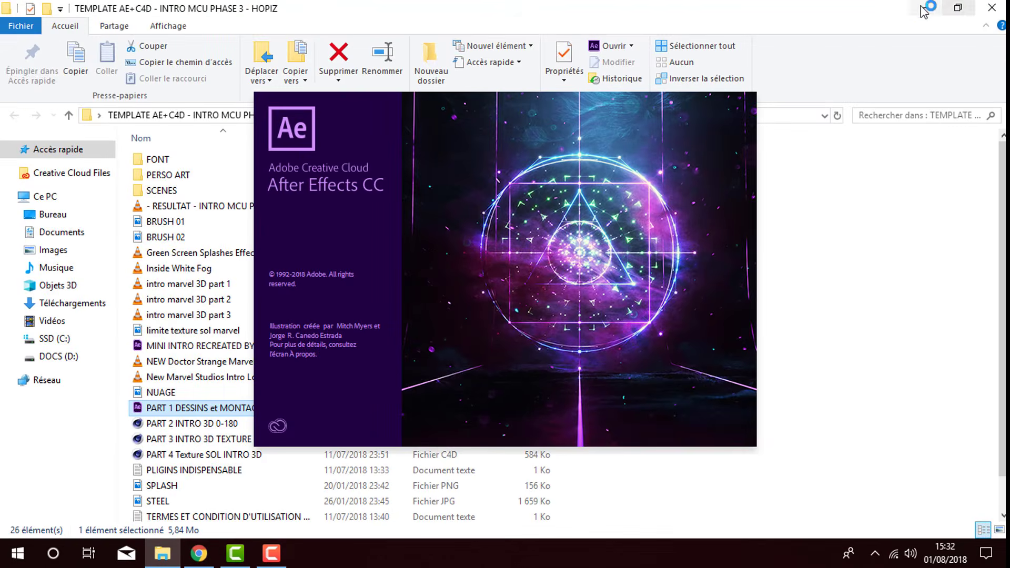
click(932, 1)
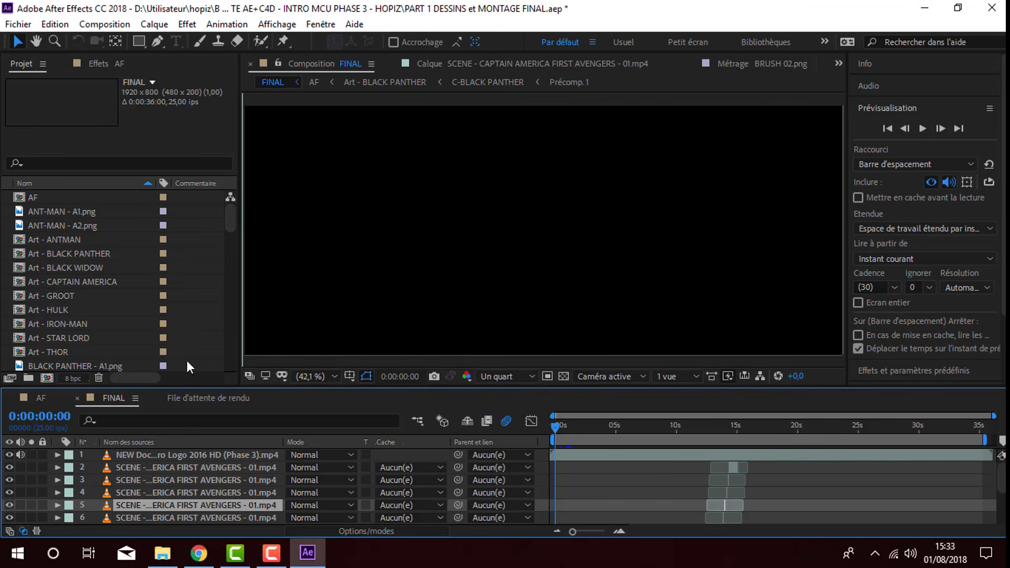
- Show the AF composition, scrub its timeline to about 11 seconds, and look through its character art layers
drag(47, 405, 132, 406)
click(487, 427)
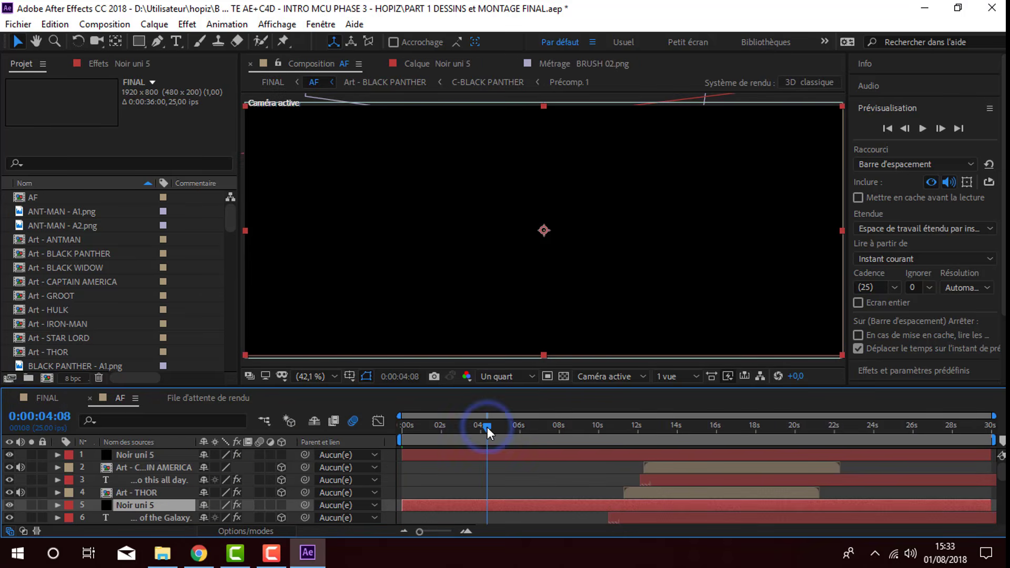
key(Caps_Lock)
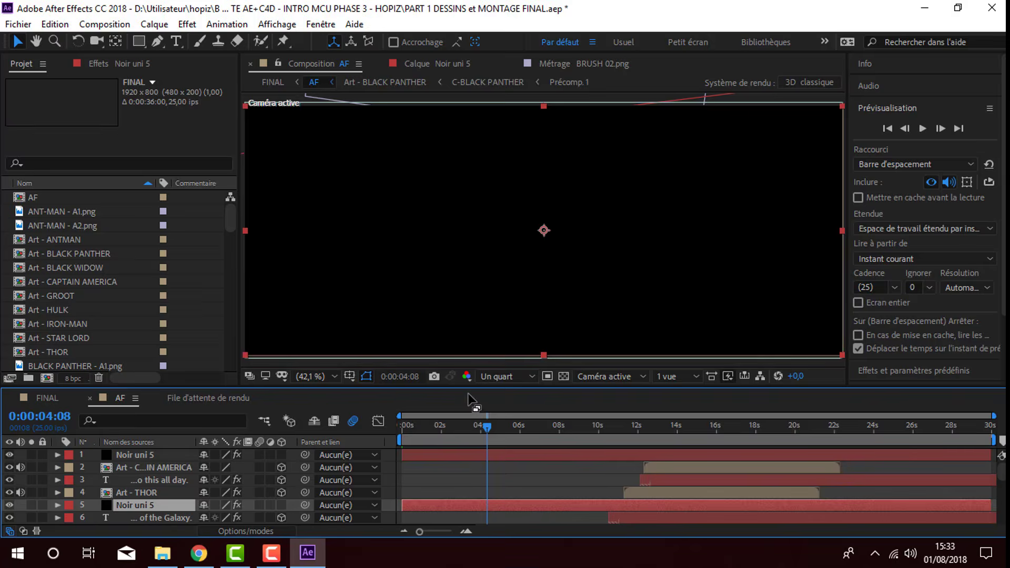
drag(514, 427, 622, 437)
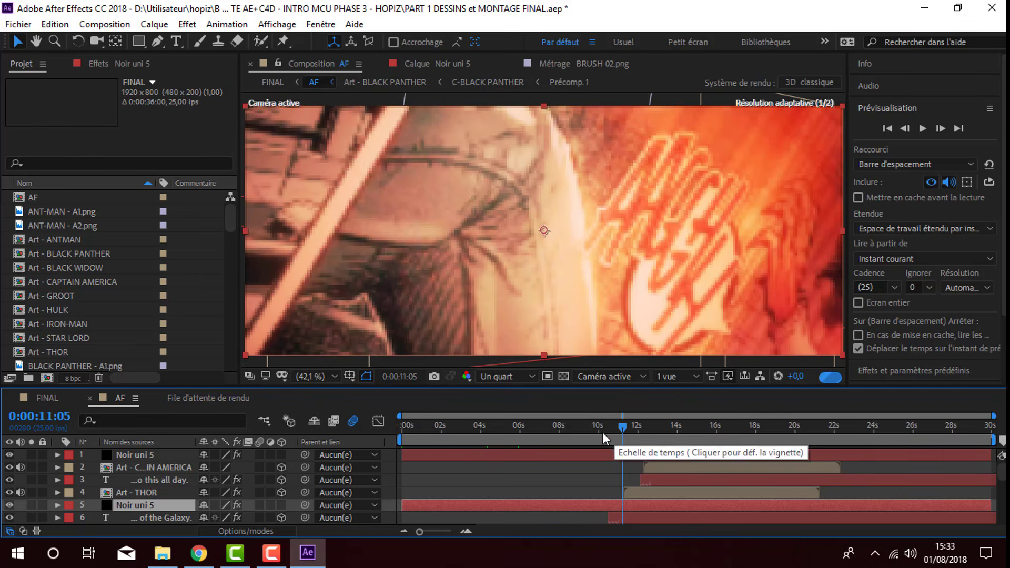
scroll(633, 452, down, 3)
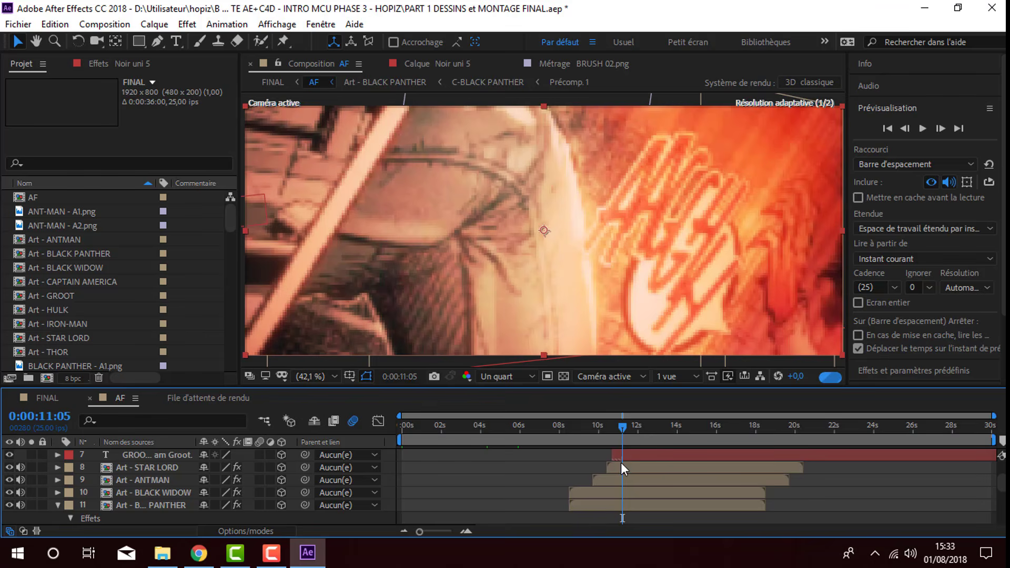
scroll(168, 491, down, 3)
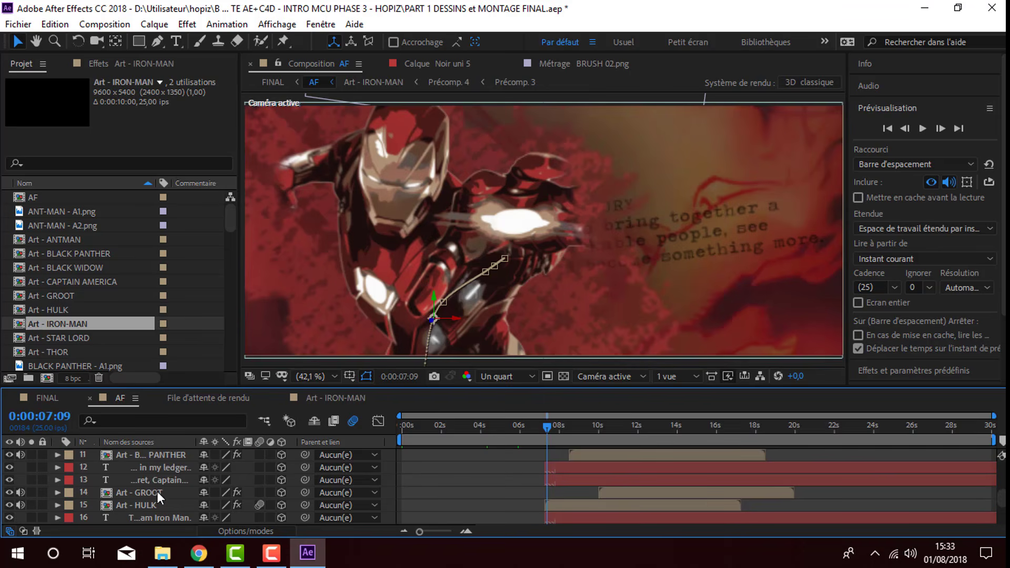
- Open the Art - BLACK PANTHER composition from the AF timeline at 0:00:01:02 and close the Art - IRON-MAN timeline
double_click(163, 456)
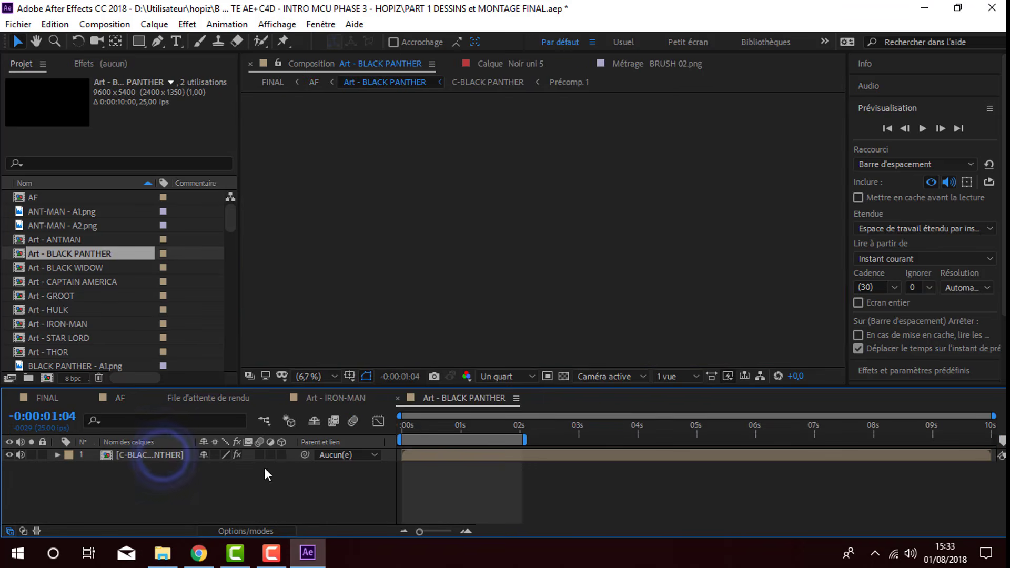
click(464, 425)
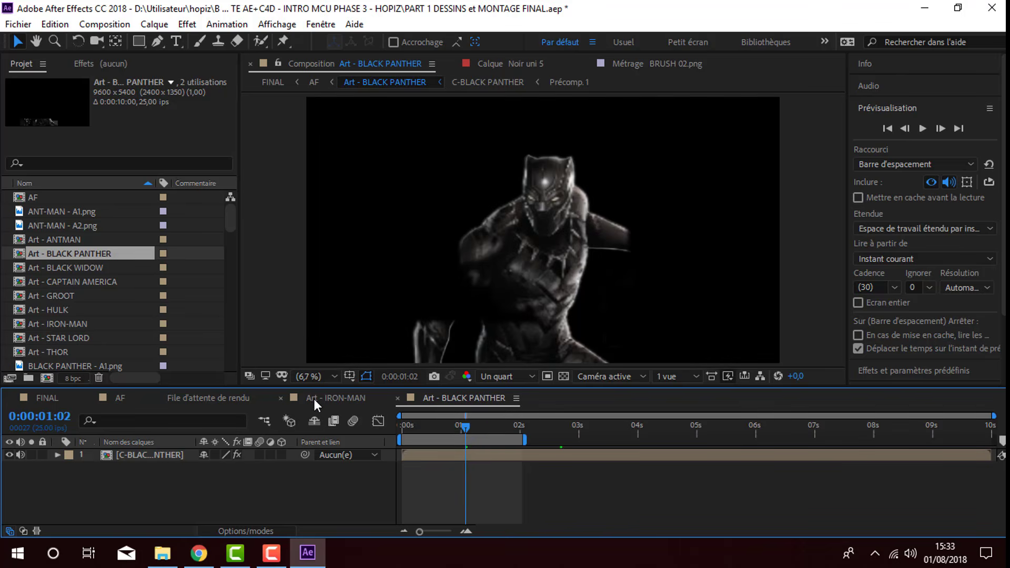
click(279, 398)
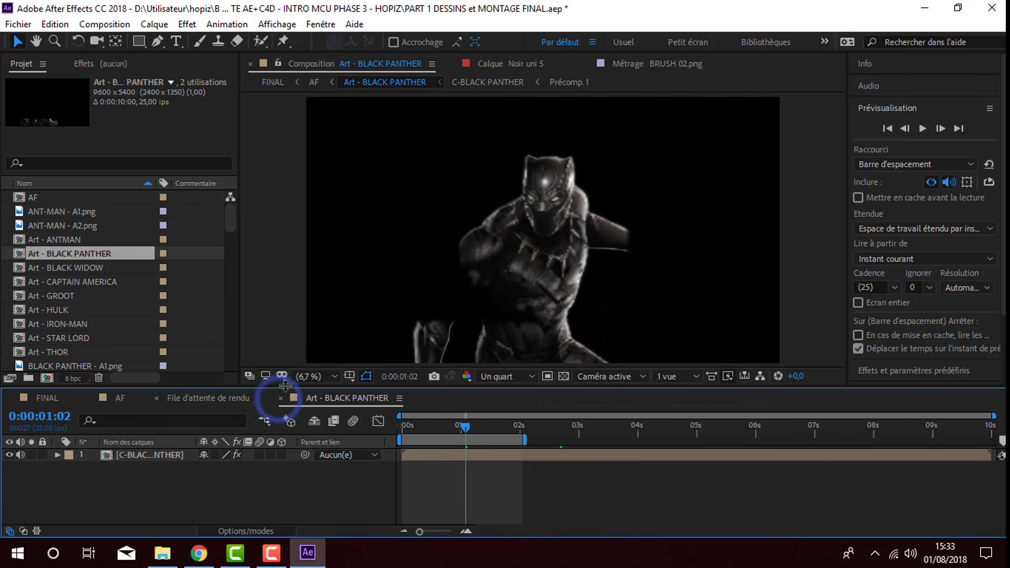
- Set the preview resolution to Un demi and open the nested C-BLACK PANTHER composition, fitted to the viewer with its layer properties collapsed
click(508, 376)
click(523, 429)
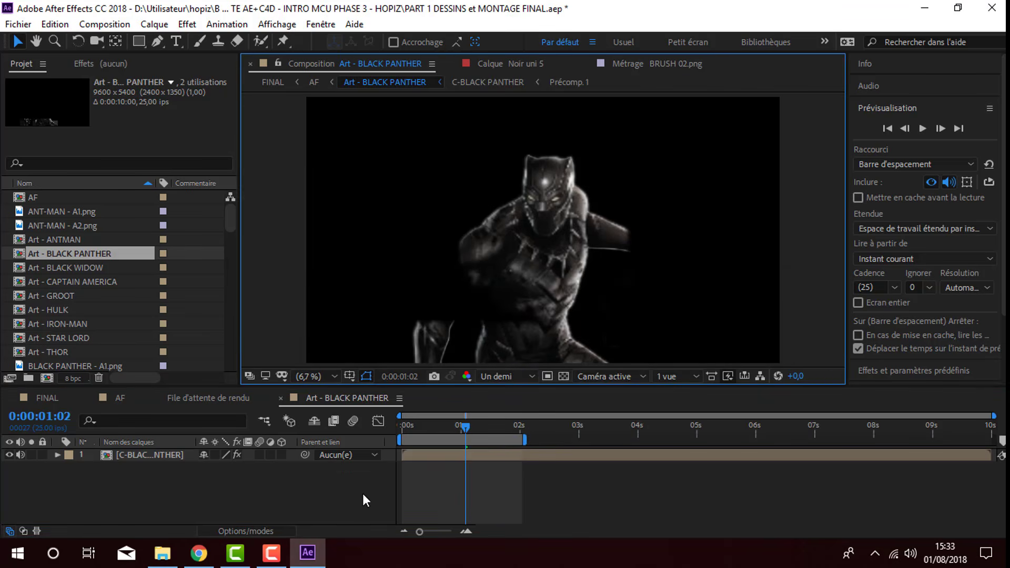
double_click(154, 453)
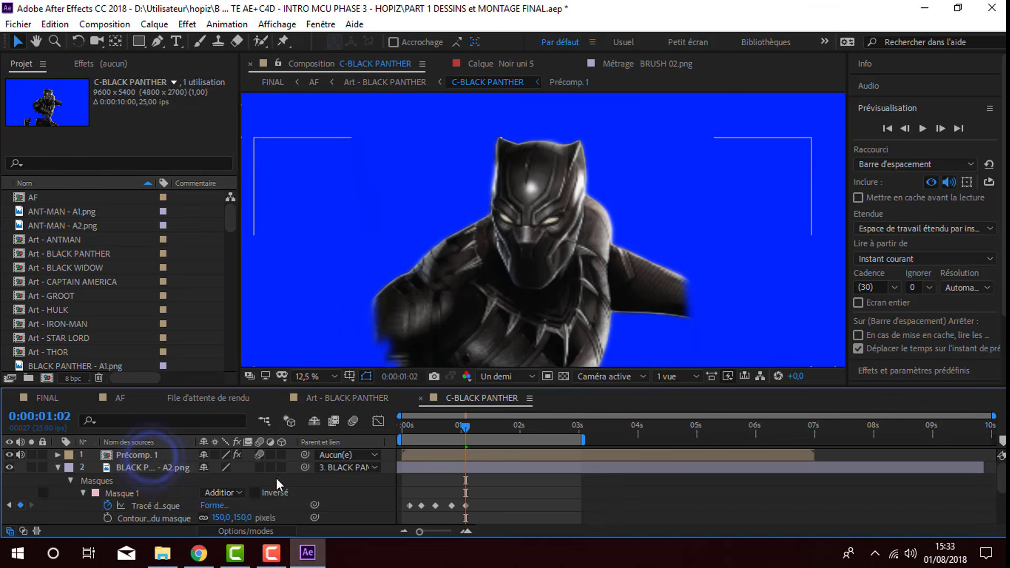
click(324, 383)
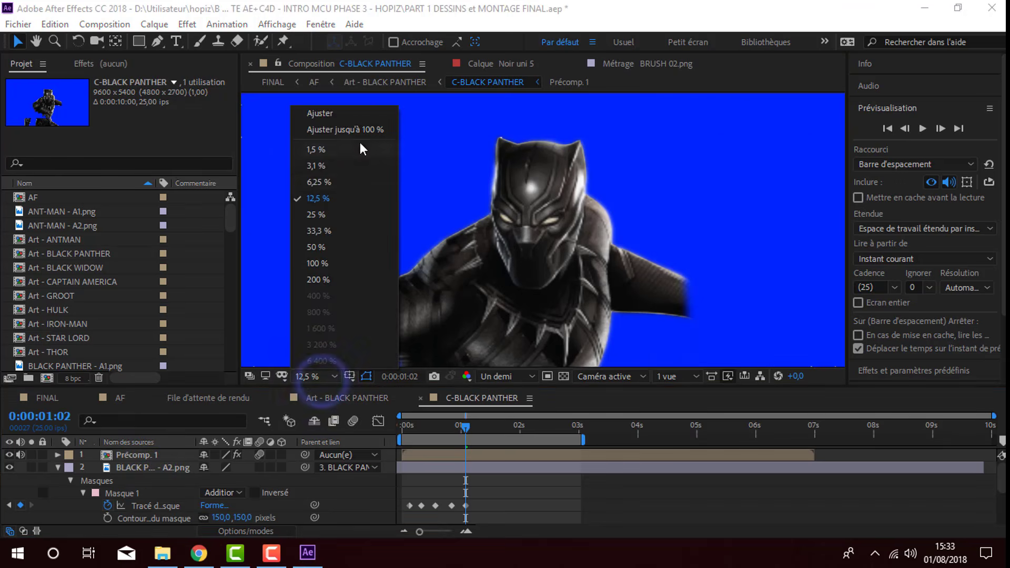
click(360, 130)
click(58, 467)
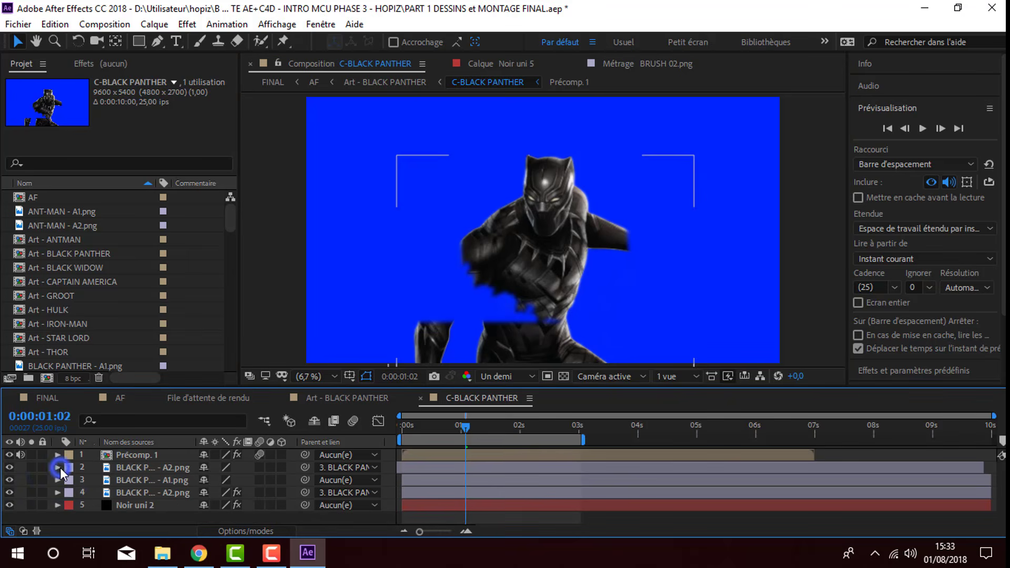
- Play the C-BLACK PANTHER composition from the start with the preview resolution set to Un quart
drag(429, 427, 254, 419)
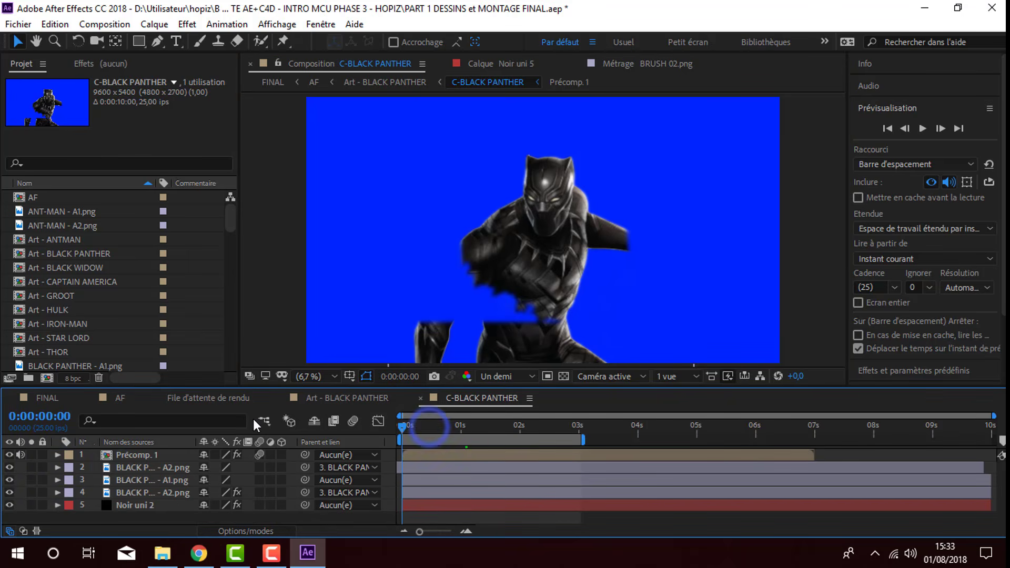
click(500, 376)
click(504, 453)
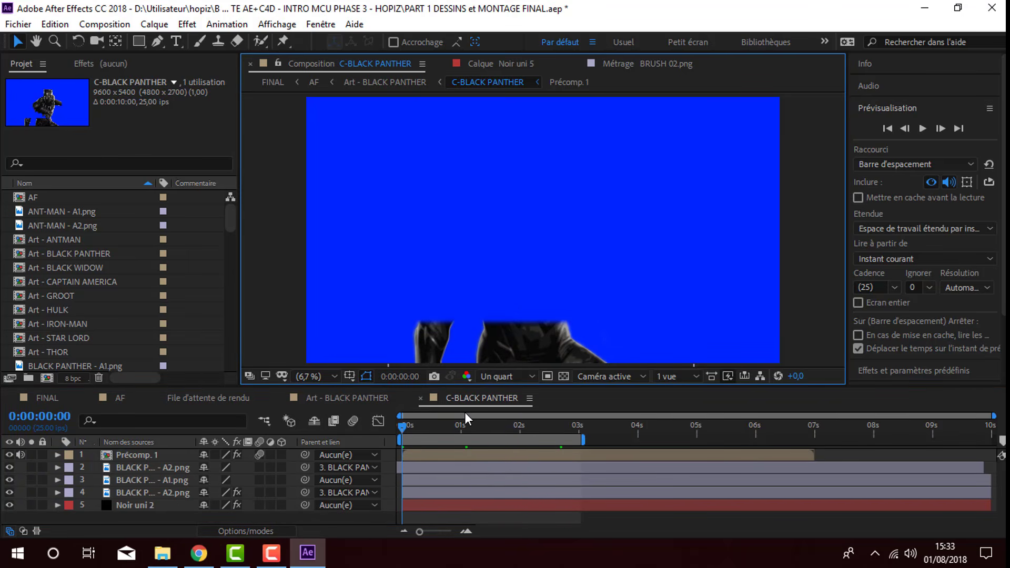
key(space)
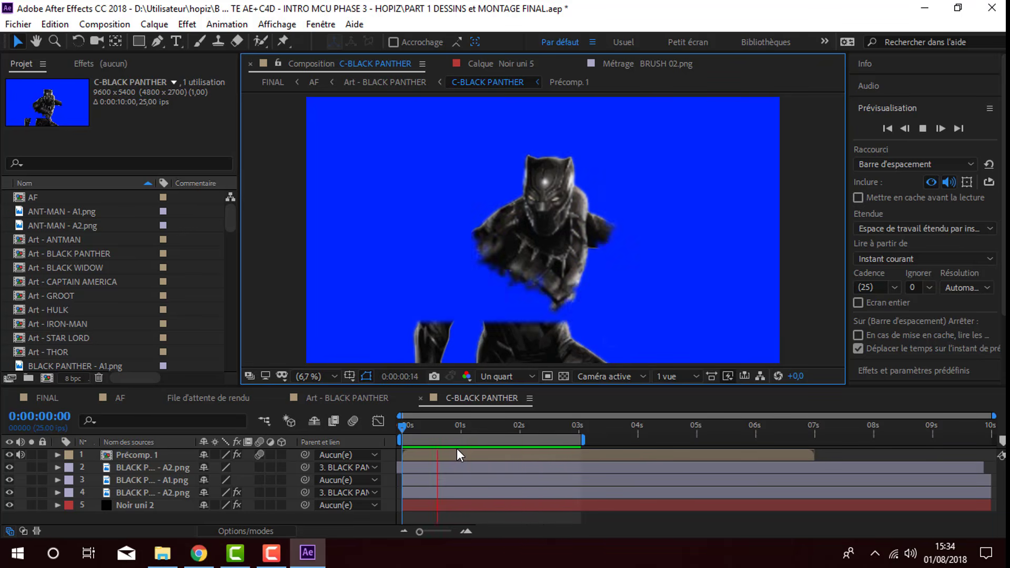
- Examine the BLACK PANTHER A1 and A2 image layers and the growing mask, scrubbing to 0:00:00:20
click(141, 468)
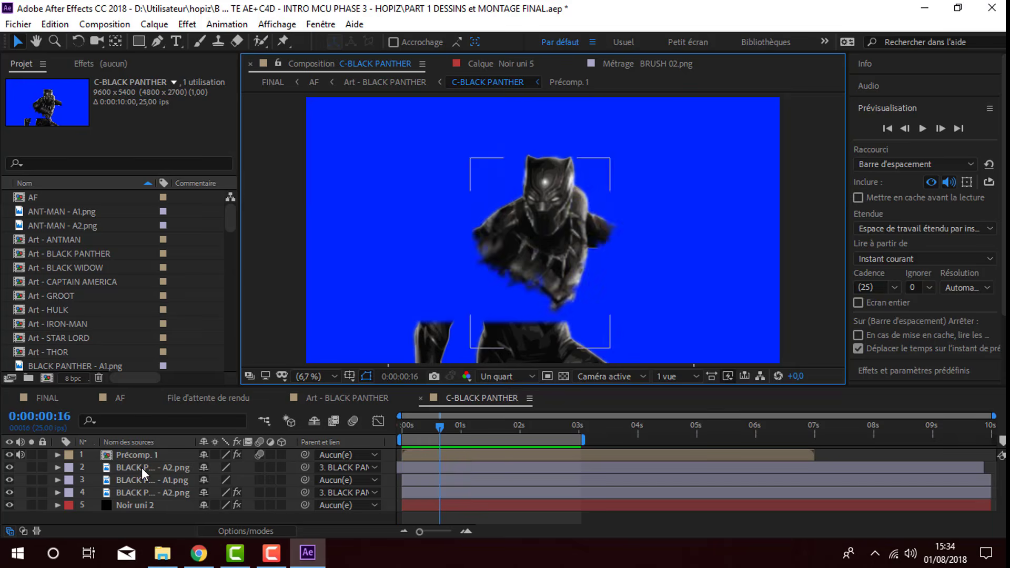
drag(426, 428, 450, 431)
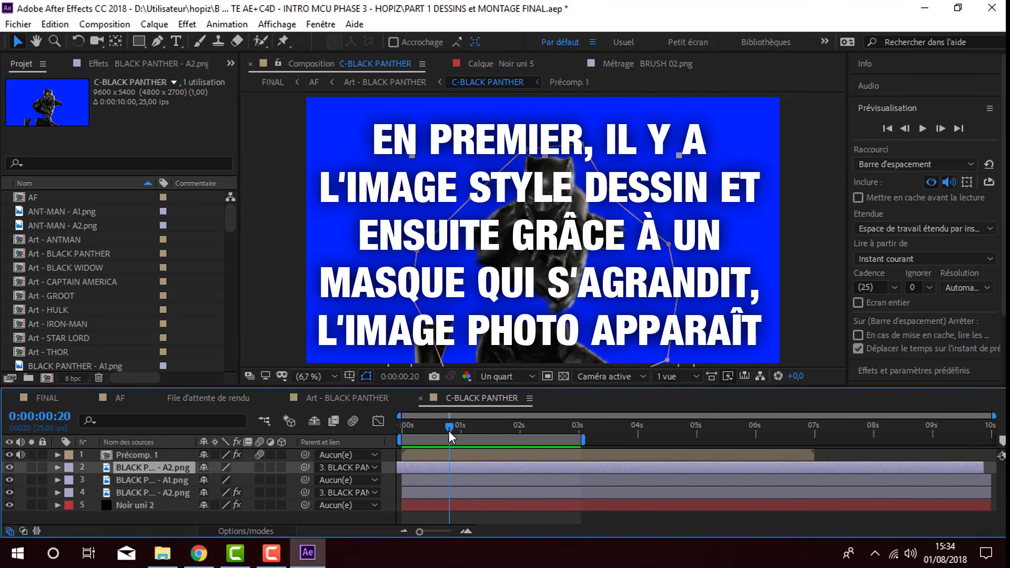
click(186, 480)
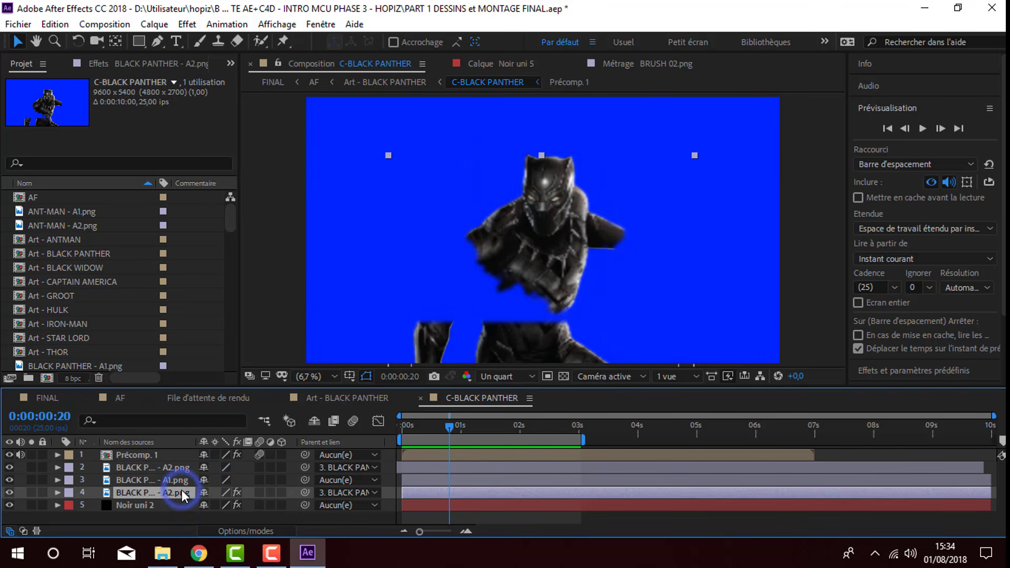
click(182, 492)
- Replace the BLACK PANTHER - A1.png footage with PERSO ART 2 from the desktop, imported as Métrage with the PNG sequence option off
scroll(64, 323, down, 15)
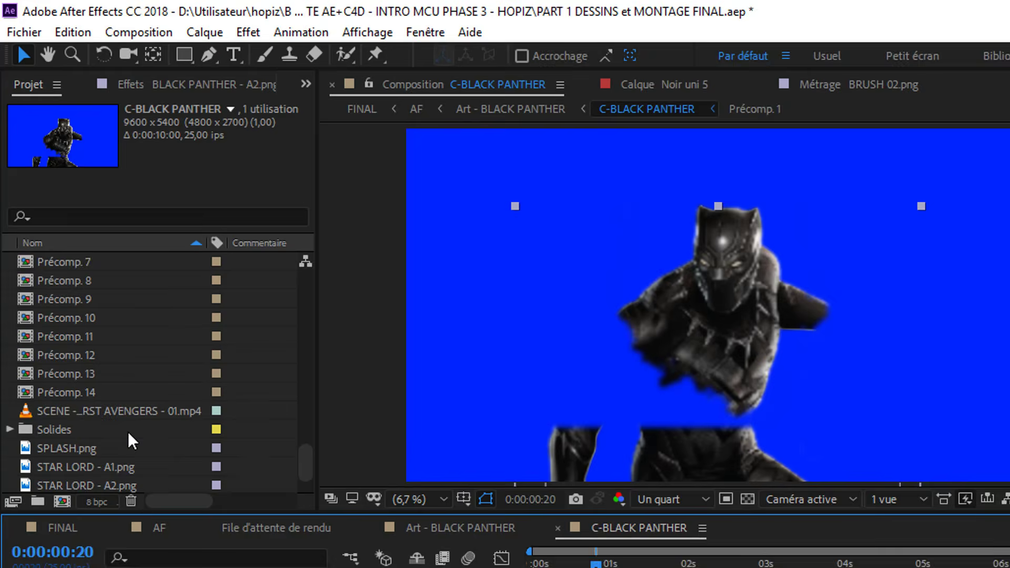
scroll(131, 439, down, 1)
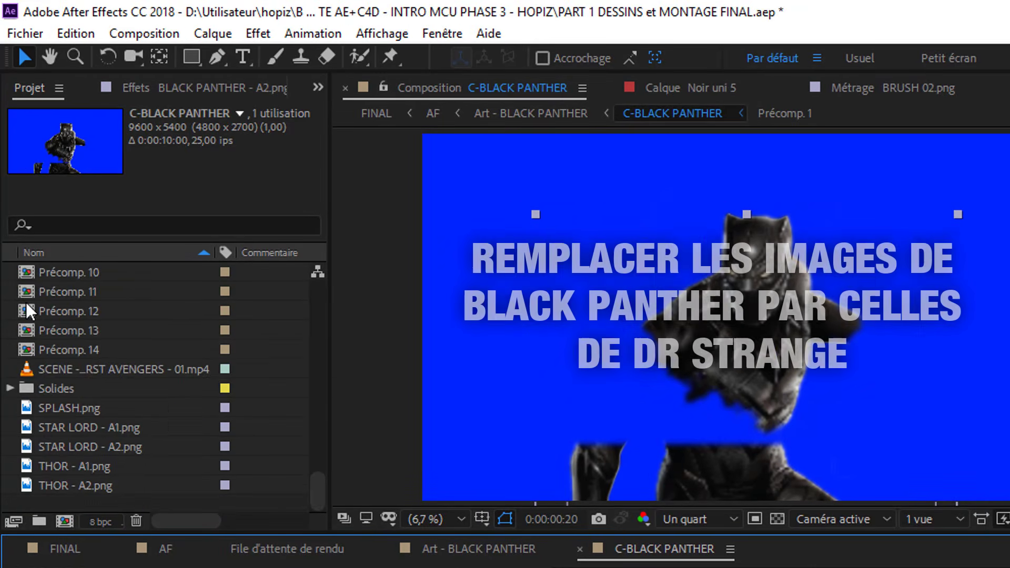
scroll(105, 421, up, 12)
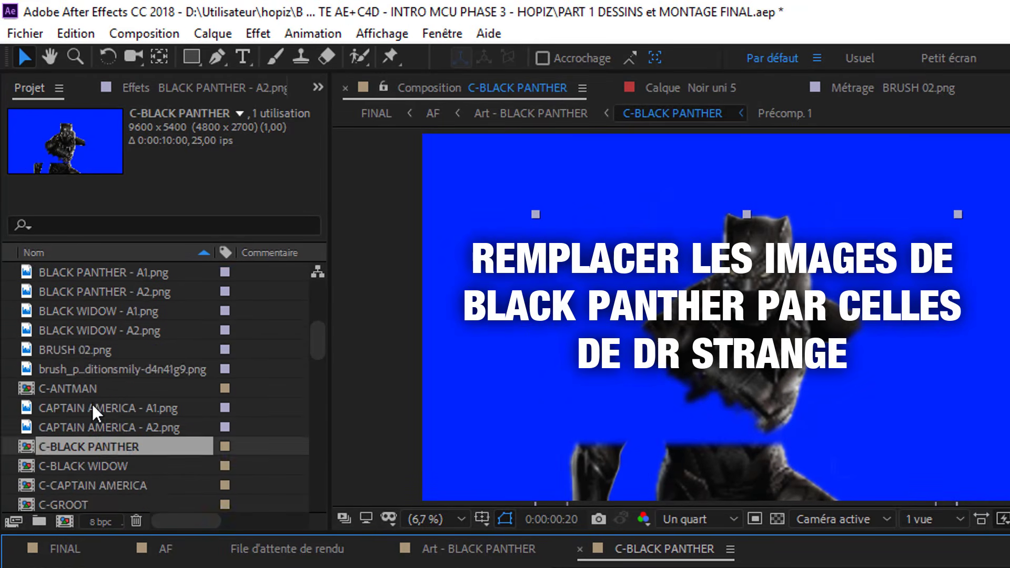
scroll(100, 421, up, 3)
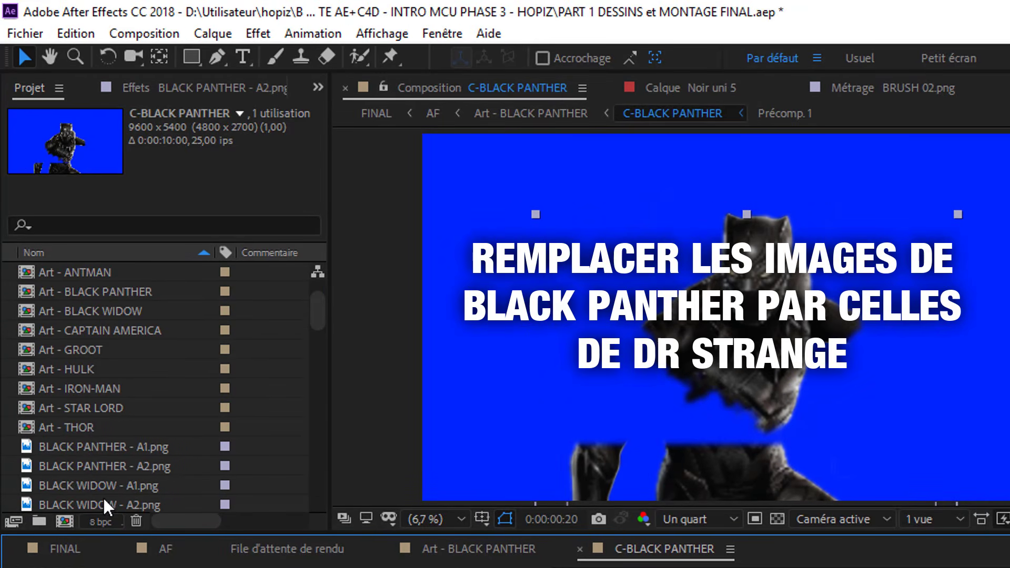
click(110, 466)
click(110, 447)
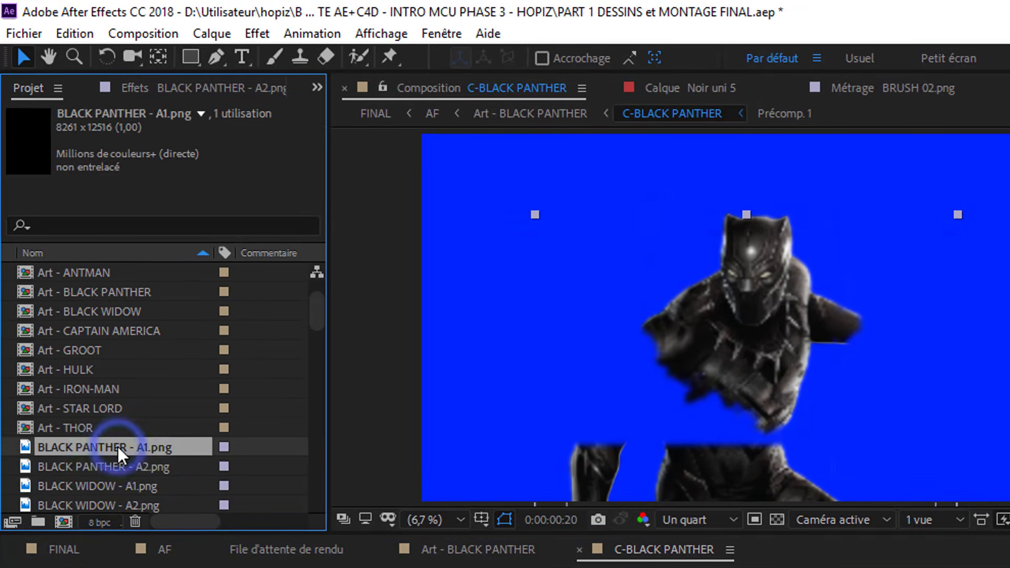
right_click(111, 447)
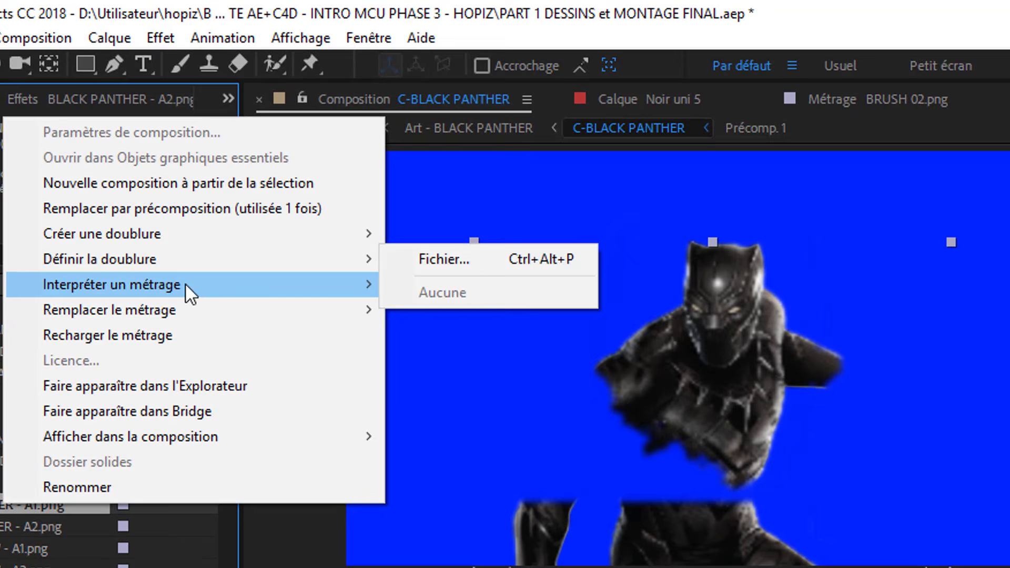
mouse_move(199, 310)
click(394, 304)
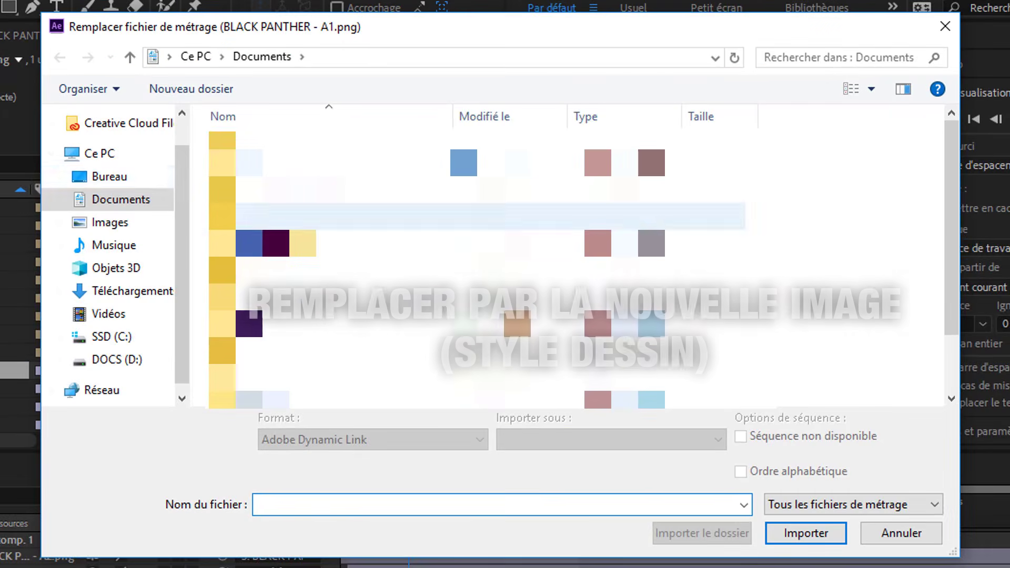
click(112, 176)
click(505, 200)
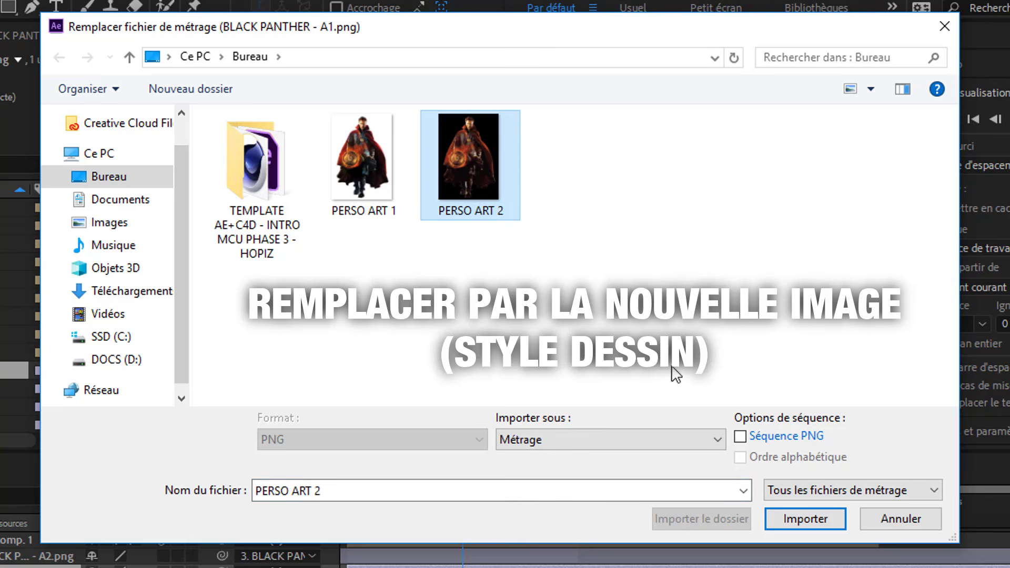
click(737, 437)
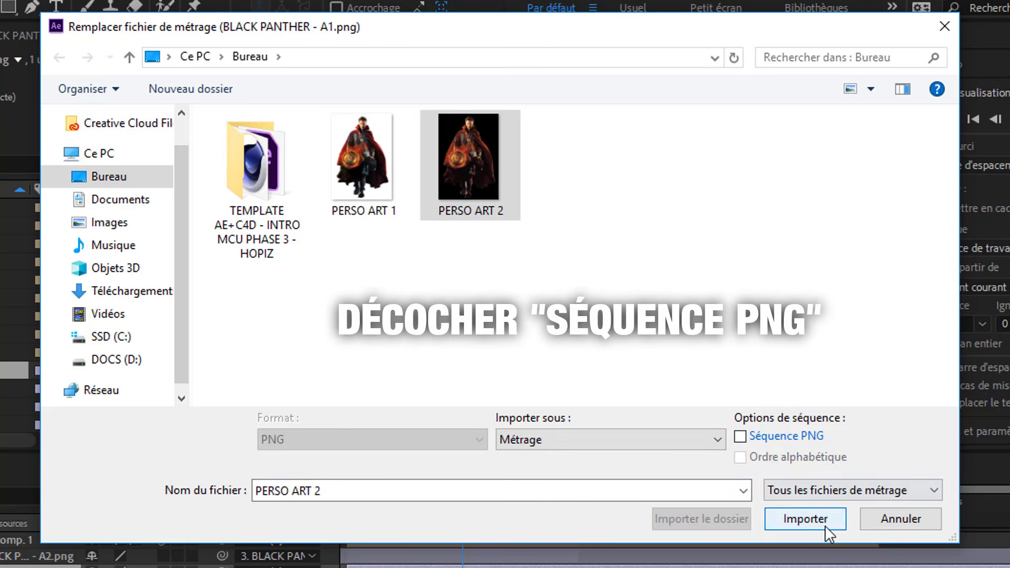
click(825, 525)
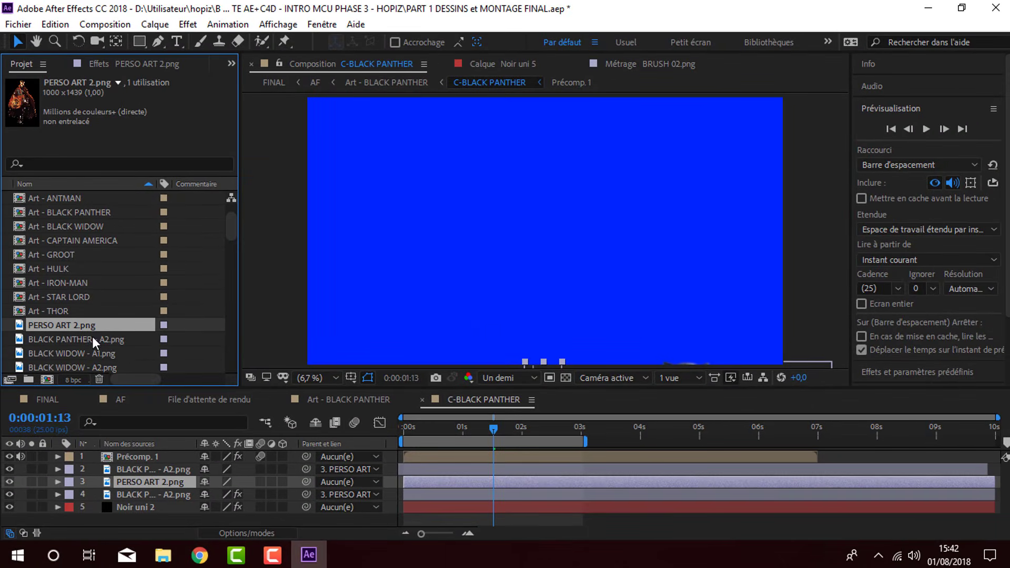
- Replace the BLACK PANTHER - A2.png footage with PERSO ART 1 from the desktop, with the PNG sequence option off
click(78, 339)
right_click(77, 341)
mouse_move(261, 210)
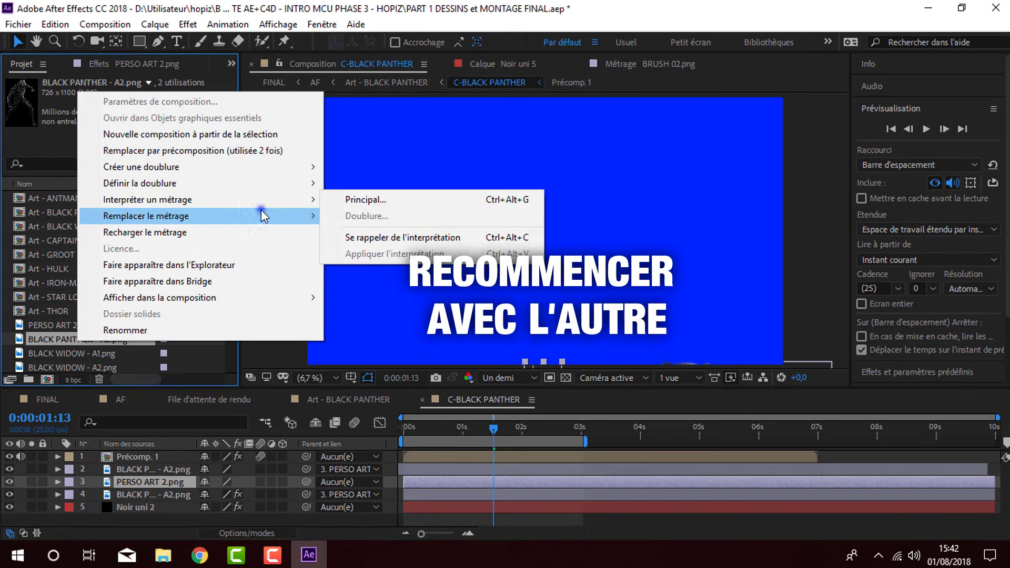
click(363, 215)
click(416, 169)
click(752, 445)
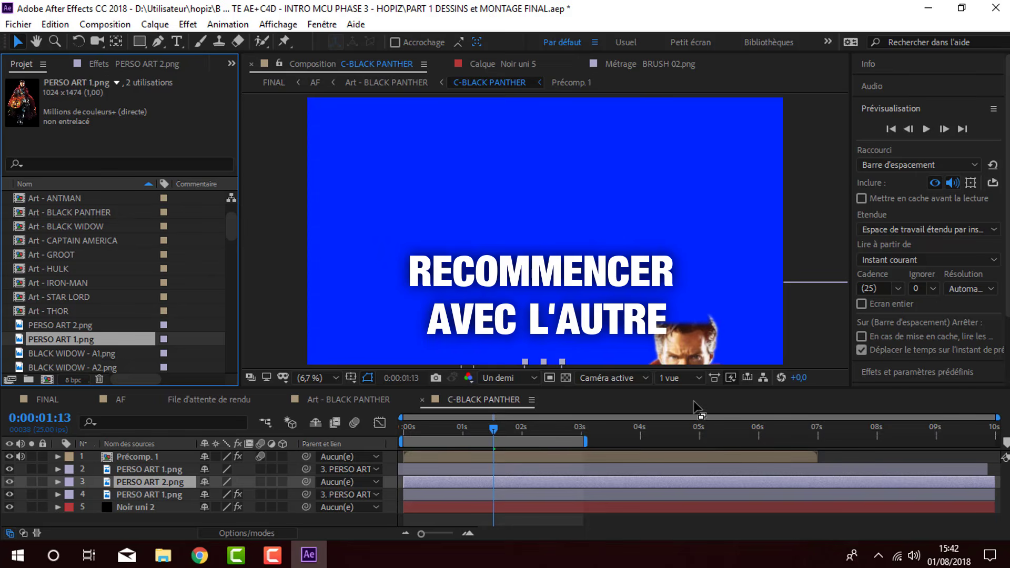
- Scrub through the C-BLACK PANTHER composition and examine the two PERSO ART 1.png layers
click(409, 428)
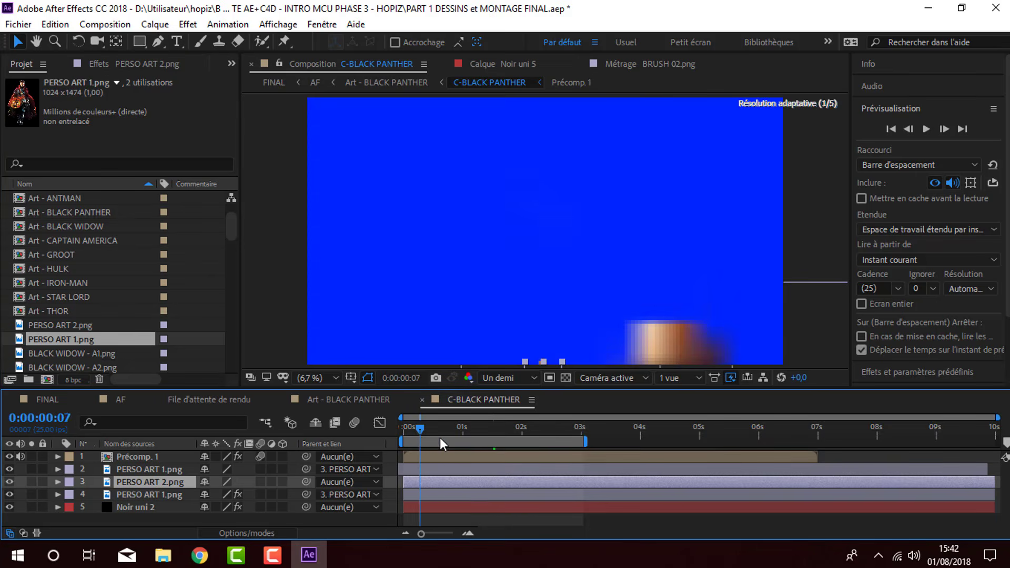
drag(440, 439, 356, 425)
click(524, 427)
click(170, 469)
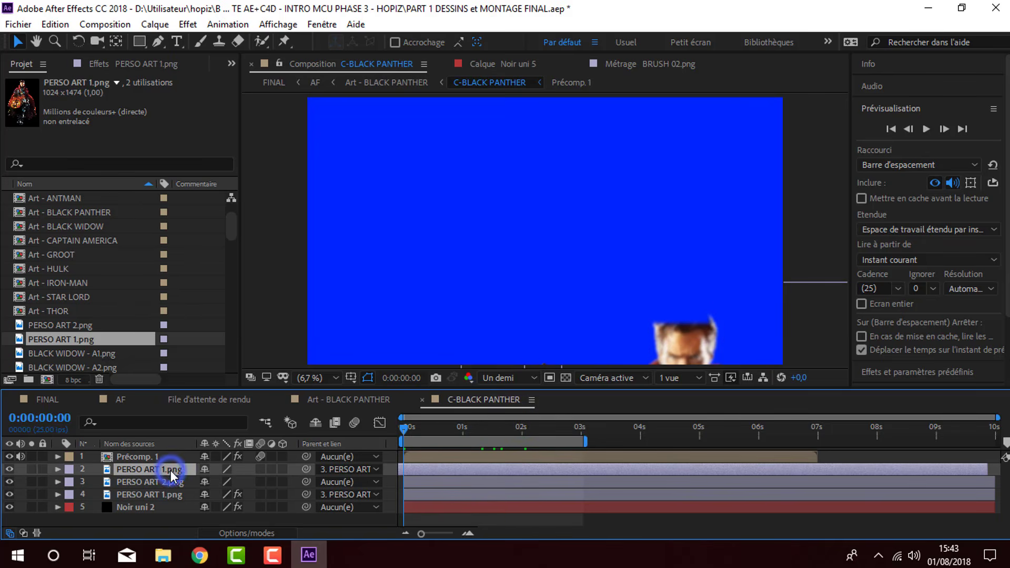
click(135, 492)
click(156, 468)
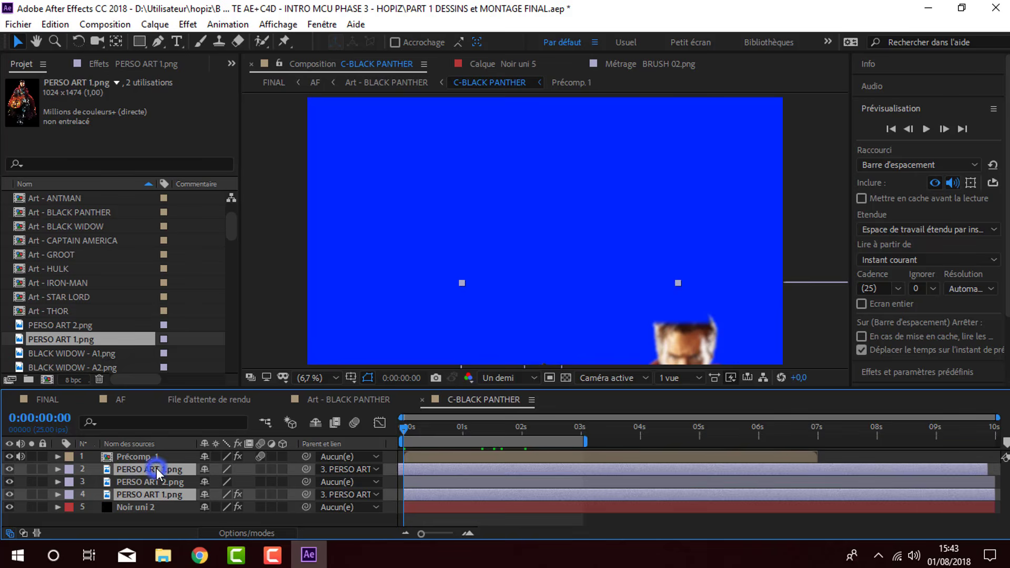
- Move the PERSO ART 2.png layer into the frame, to about position 4011, 2887, and go to 0:00:01:01
click(156, 481)
drag(537, 371, 501, 224)
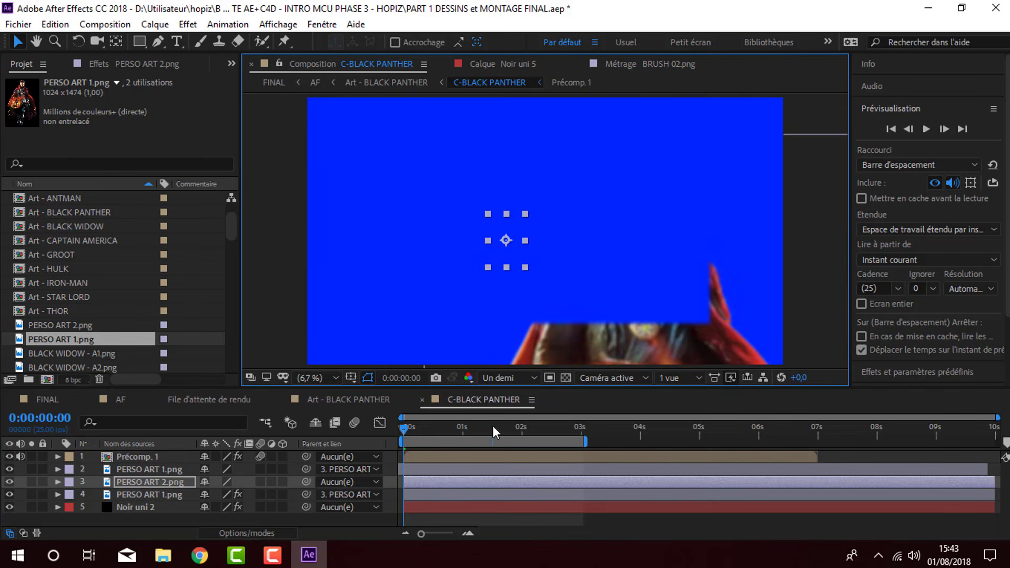
drag(493, 425, 465, 427)
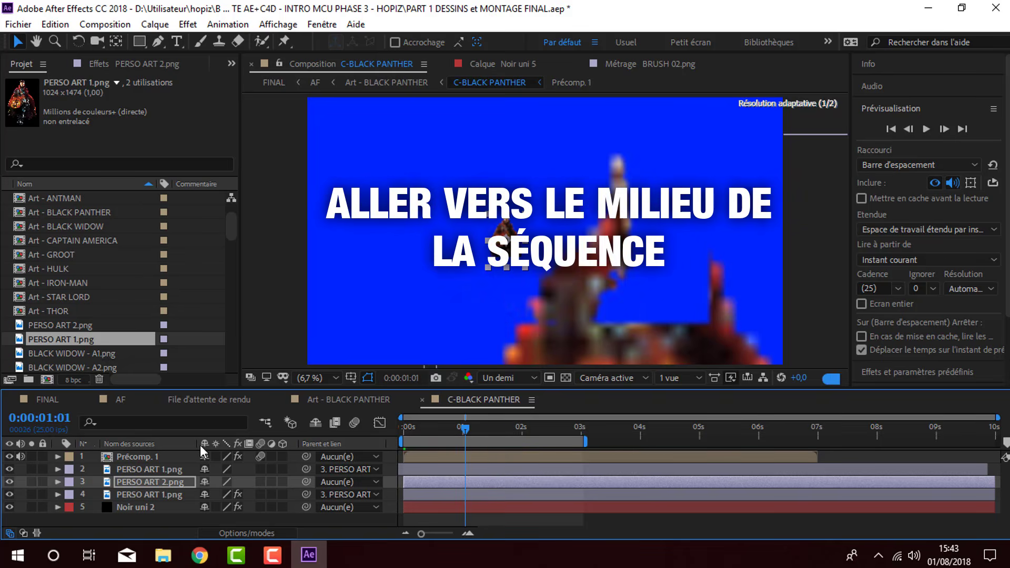
- Set the PERSO ART 2.png layer's scale to 737 %, centre the character in the frame and collapse the layer's properties
click(58, 482)
click(71, 495)
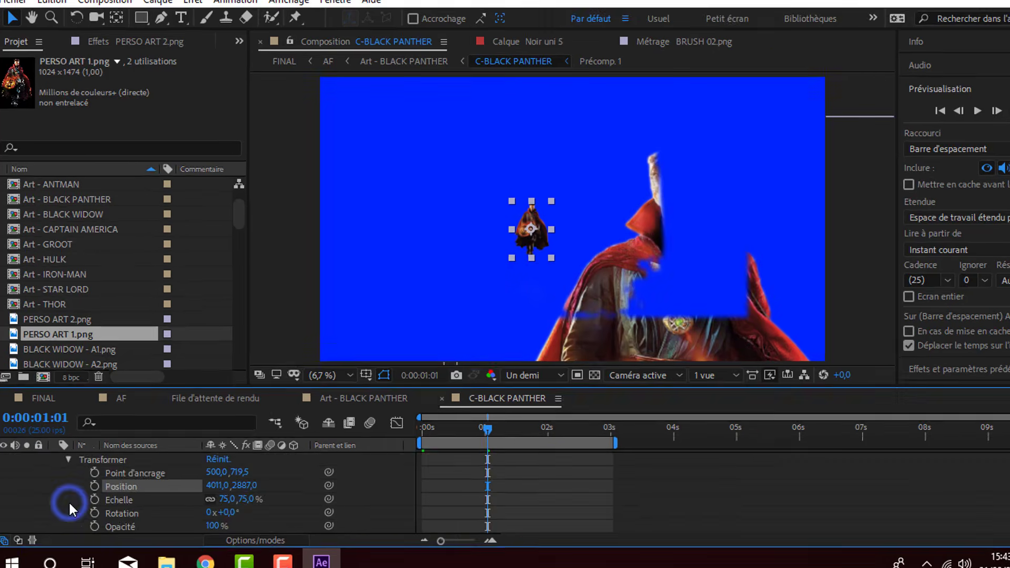
drag(223, 498, 615, 206)
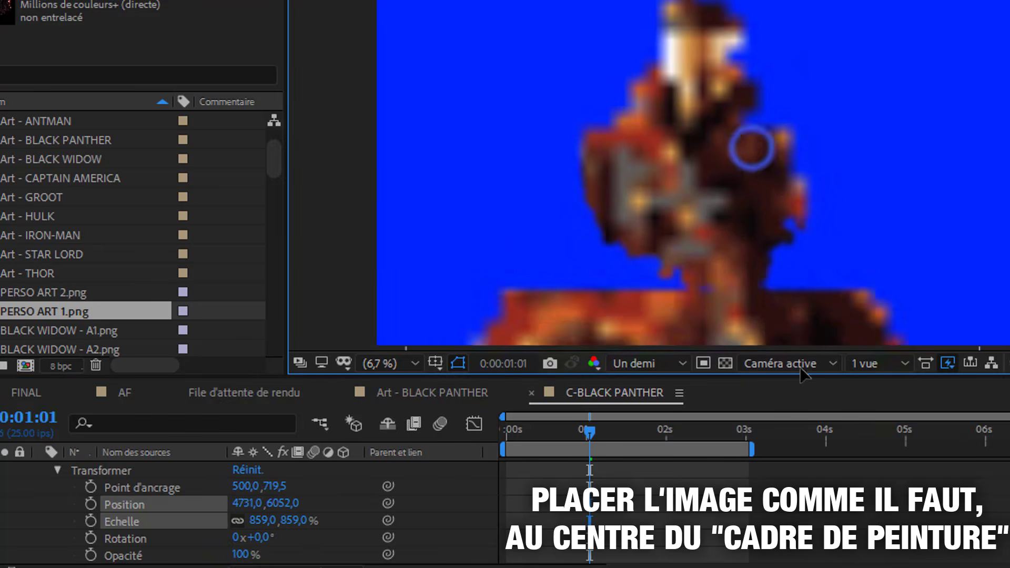
click(255, 521)
text(737)
key(Return)
drag(589, 430, 627, 432)
key(u)
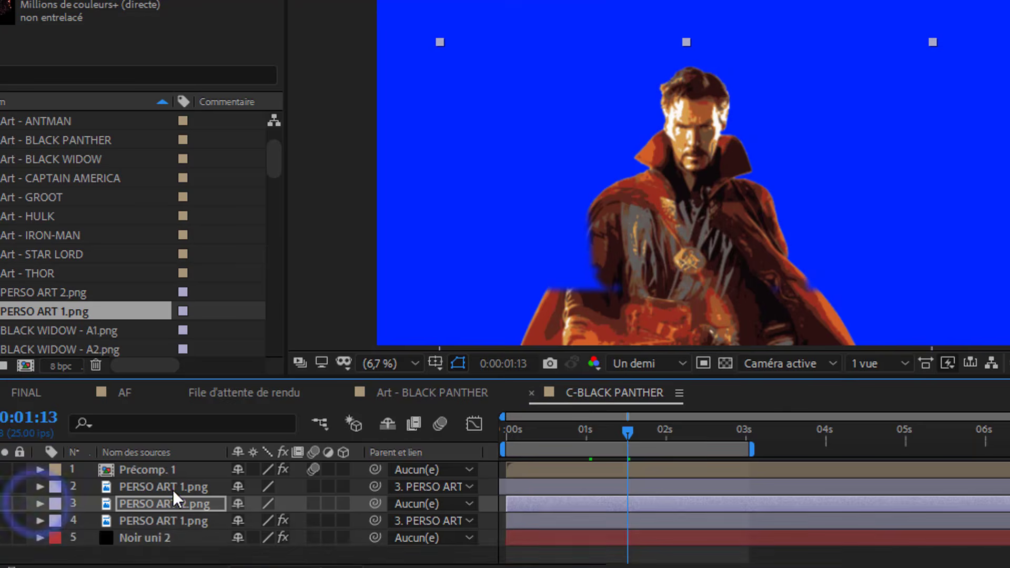
- Scale both PERSO ART 1.png layers to about 106.5 % and move them roughly over the PERSO ART 2.png character at 0:00:02:15
click(174, 489)
ctrl+click(173, 521)
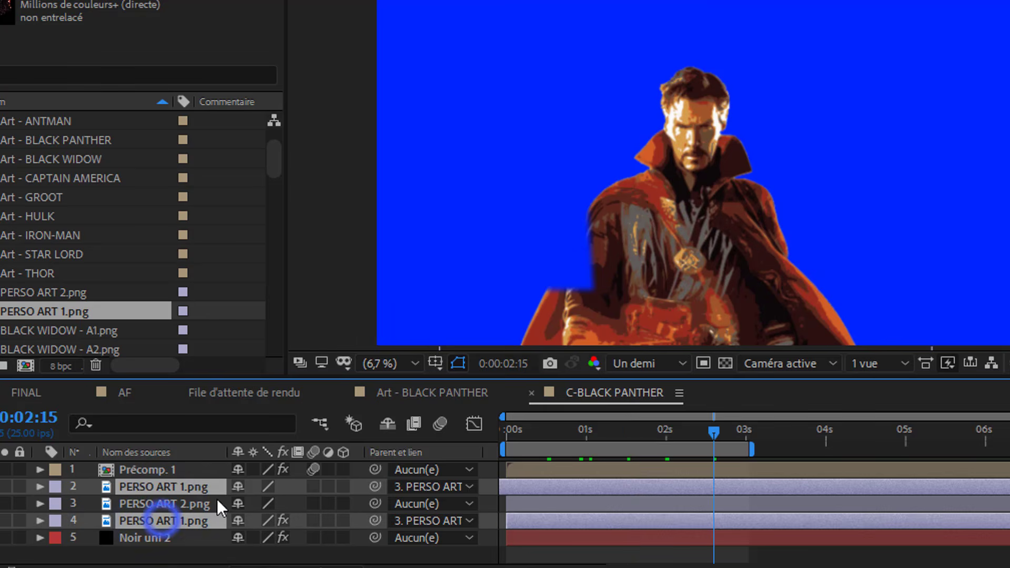
click(393, 364)
click(405, 58)
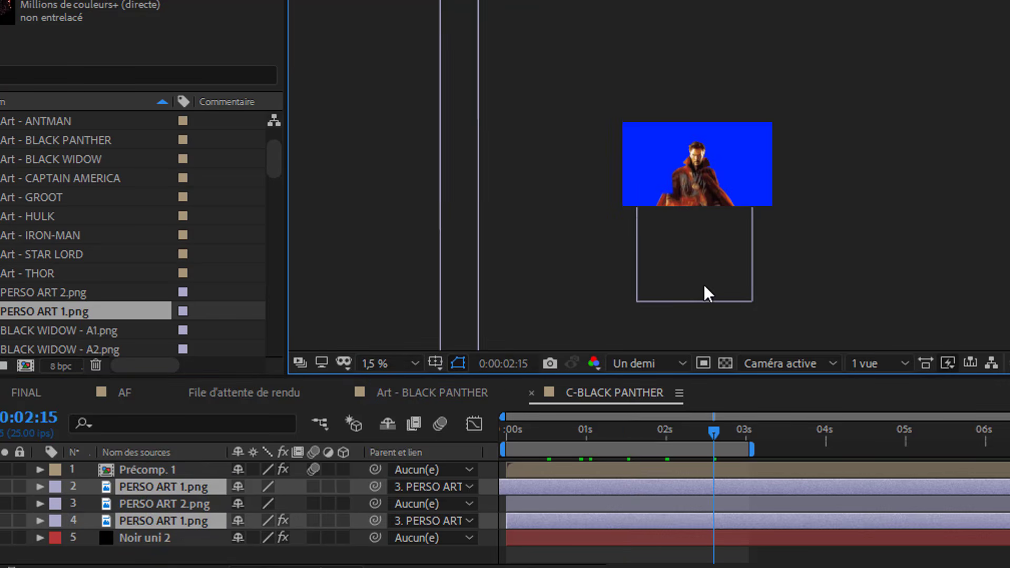
click(39, 487)
drag(251, 558, 271, 554)
click(39, 469)
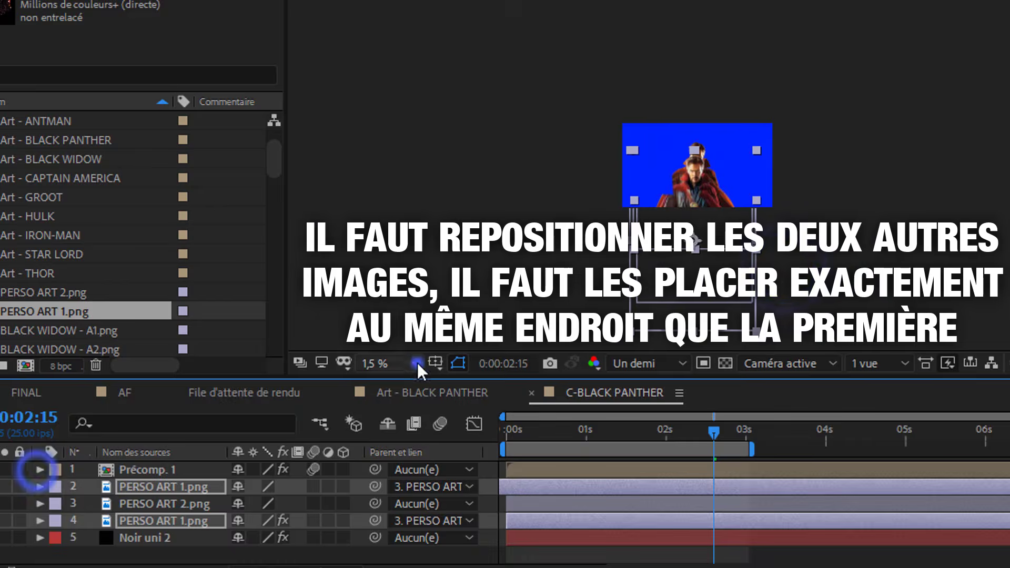
- Set the preview resolution to Intégrale and reduce the opacity of both PERSO ART 1.png layers to 49 %
click(394, 363)
click(429, 29)
click(393, 363)
click(415, 168)
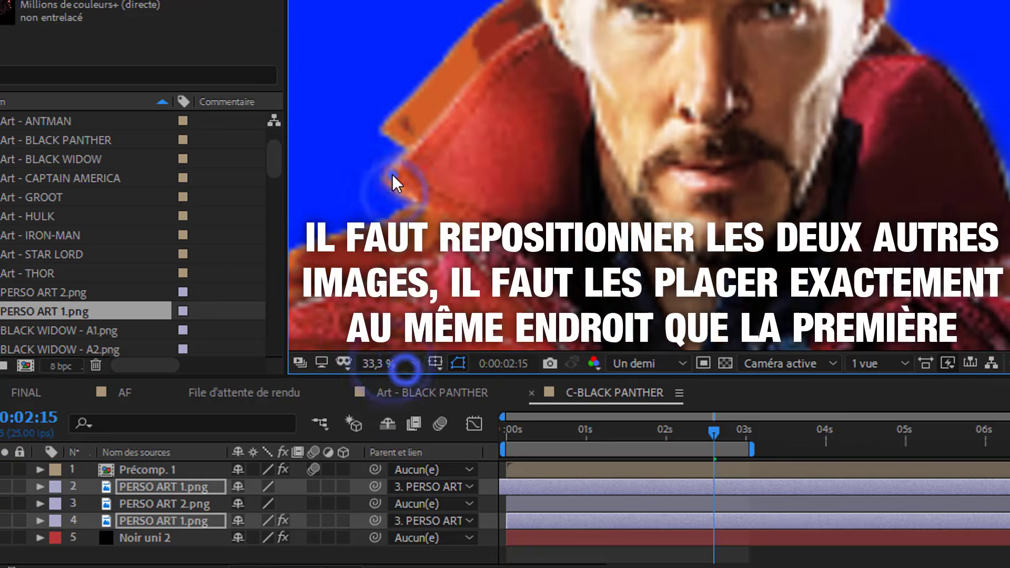
click(651, 365)
click(644, 407)
click(40, 487)
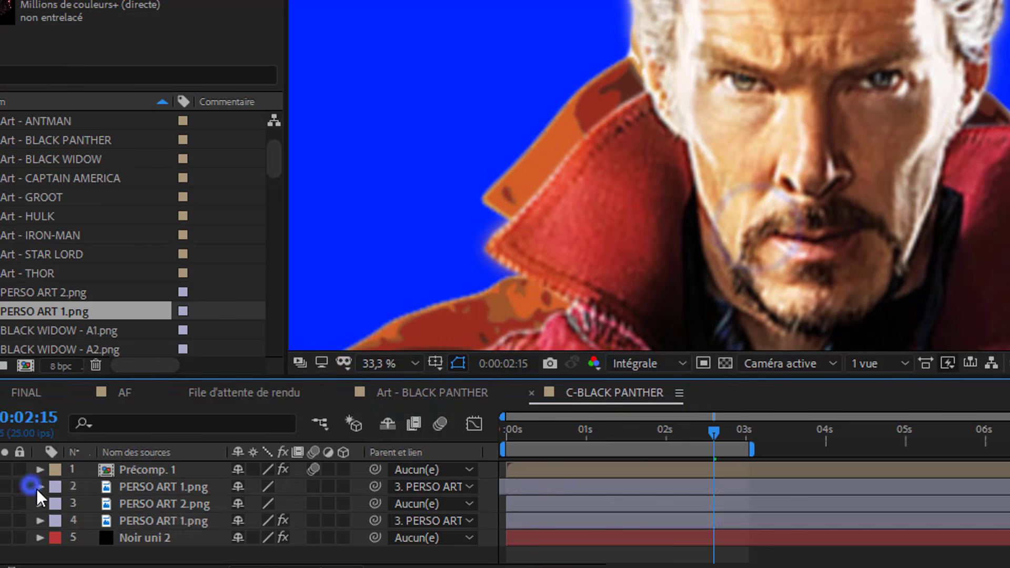
scroll(158, 515, down, 2)
click(239, 537)
text(49)
key(Return)
- Scale both PERSO ART 1.png layers to 98 % and align them exactly with the drawn character, at about position 501.2, 721.6
drag(893, 167, 892, 163)
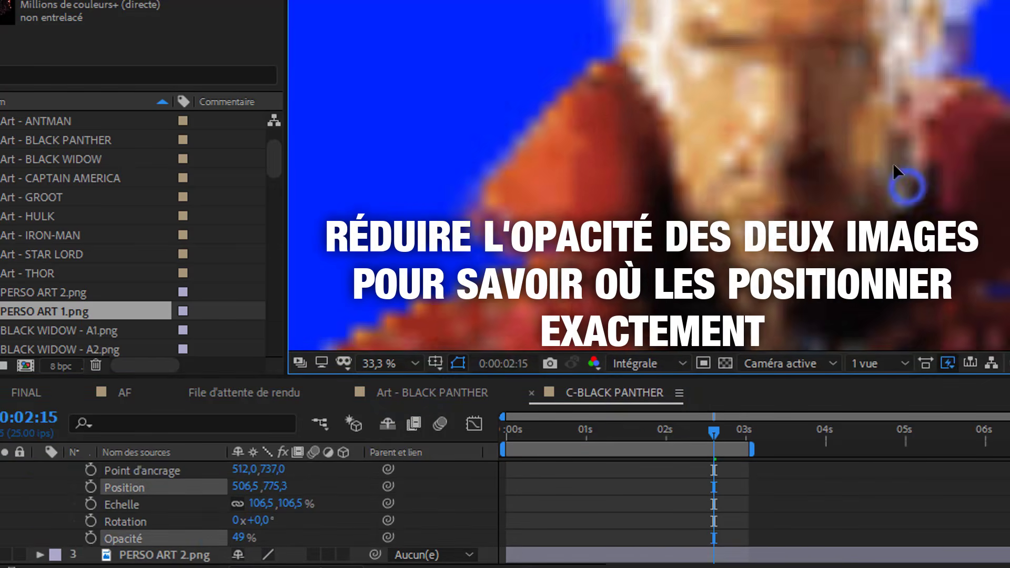
drag(269, 504, 258, 504)
drag(803, 258, 825, 258)
click(260, 504)
text(98,0 ,98,0)
click(837, 289)
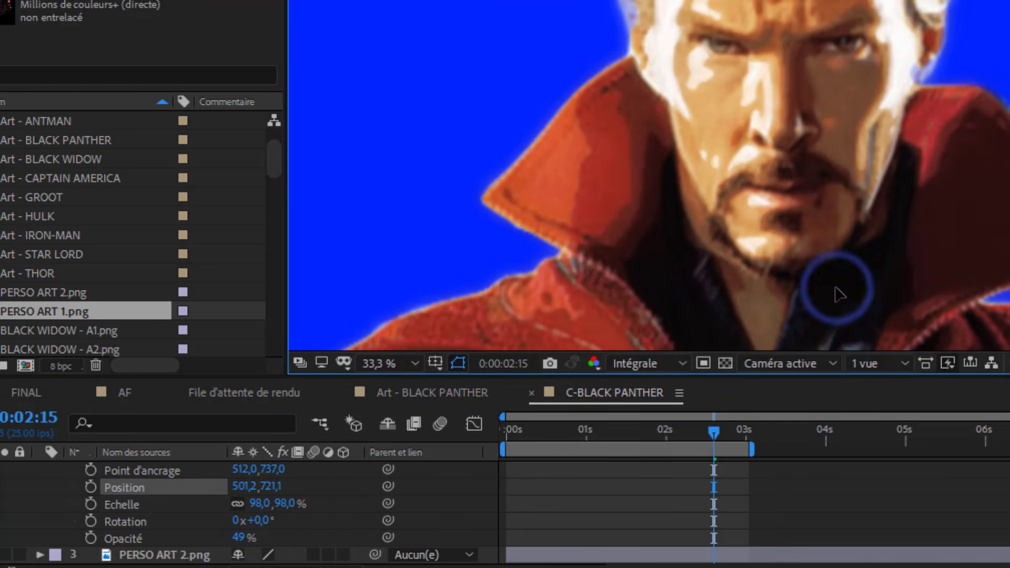
drag(839, 292, 856, 279)
- Compare the alignment of the photo and drawing by repeatedly hiding and showing the upper PERSO ART 1.png layer
scroll(214, 509, up, 2)
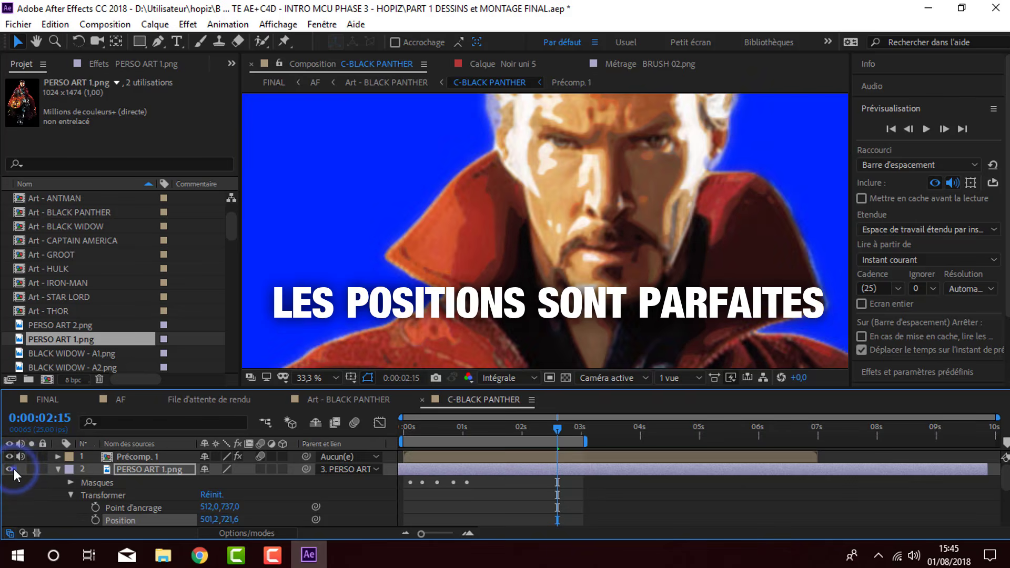
click(14, 469)
click(14, 468)
click(14, 469)
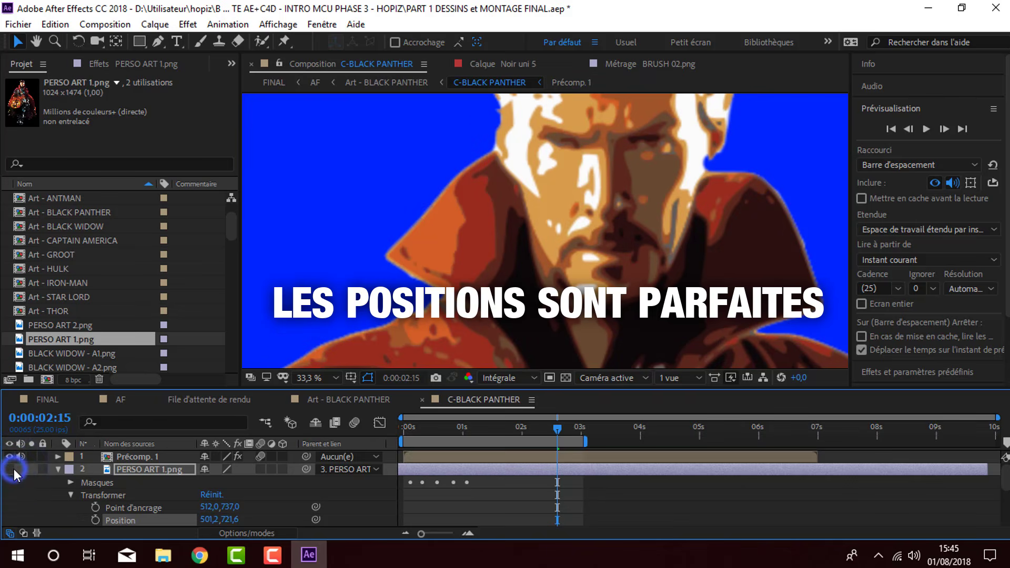
click(14, 469)
click(14, 469)
click(14, 469)
click(13, 469)
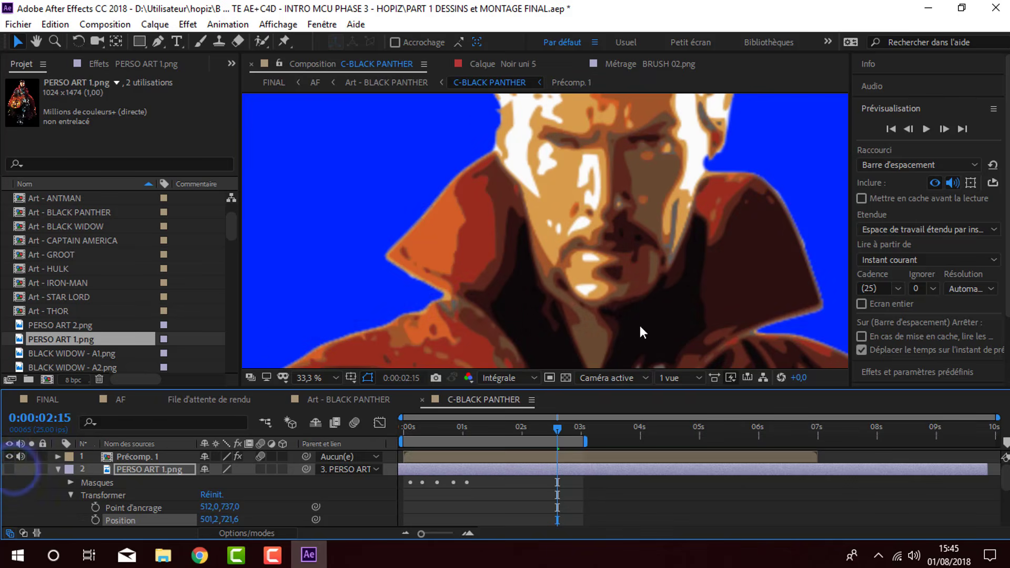
click(10, 469)
- Fit the whole composition in the viewer, then collapse the upper PERSO ART 1.png layer's properties and clear the layer selection
click(322, 378)
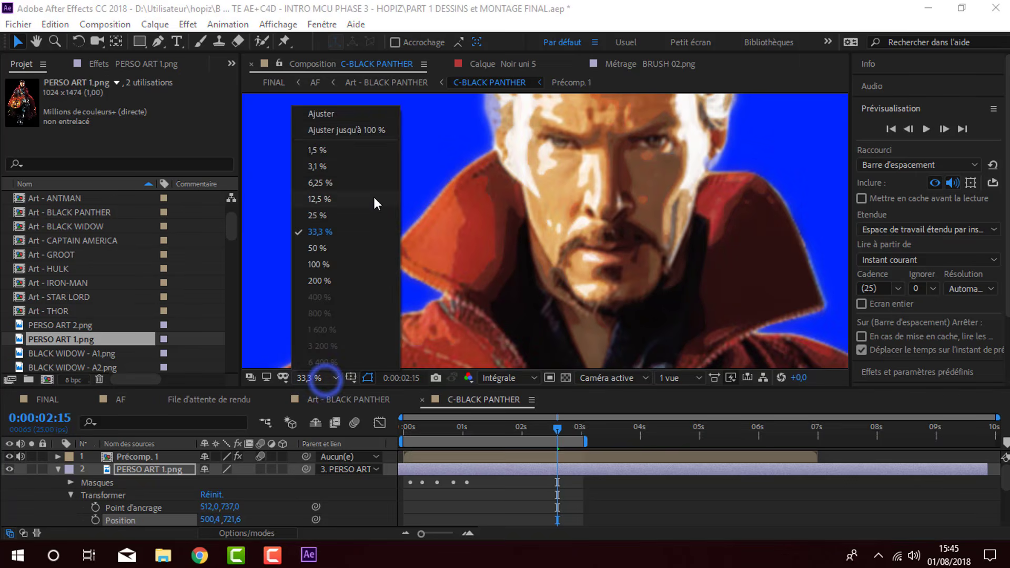
click(359, 133)
click(59, 469)
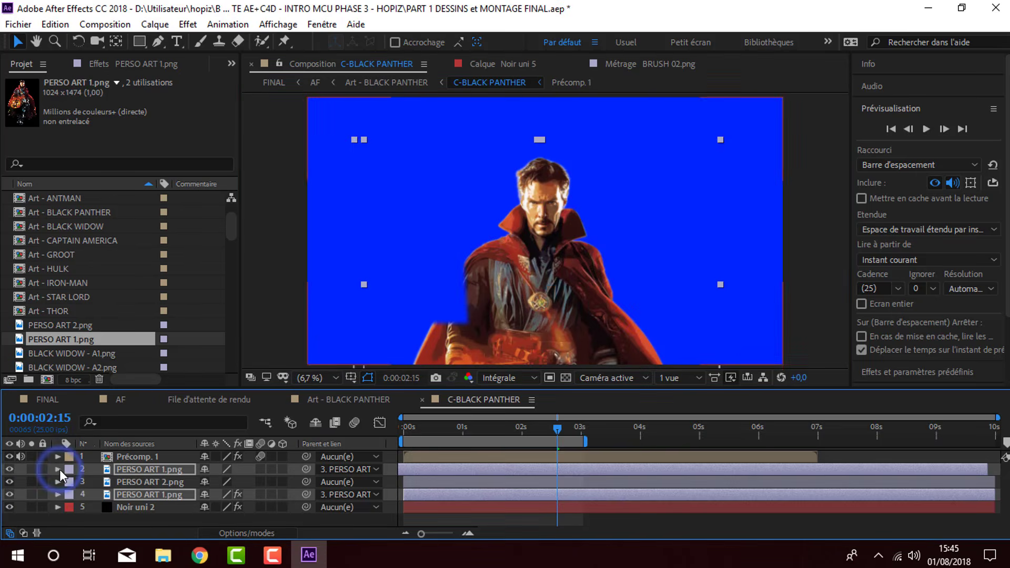
click(171, 520)
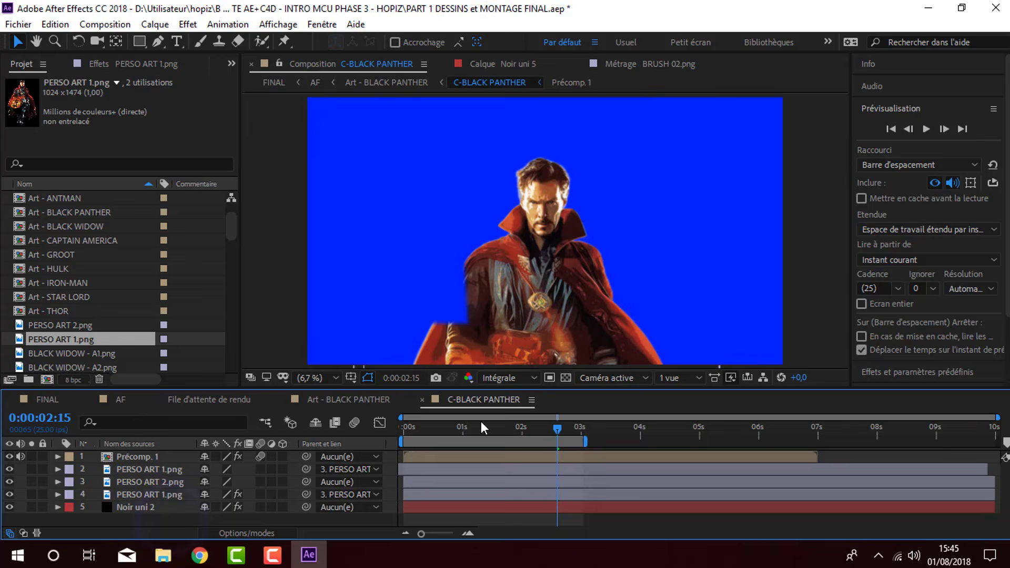
- Restore the opacity of both PERSO ART 1.png layers to 100 % and collapse their properties
click(524, 426)
key(.)
click(143, 469)
ctrl+click(139, 497)
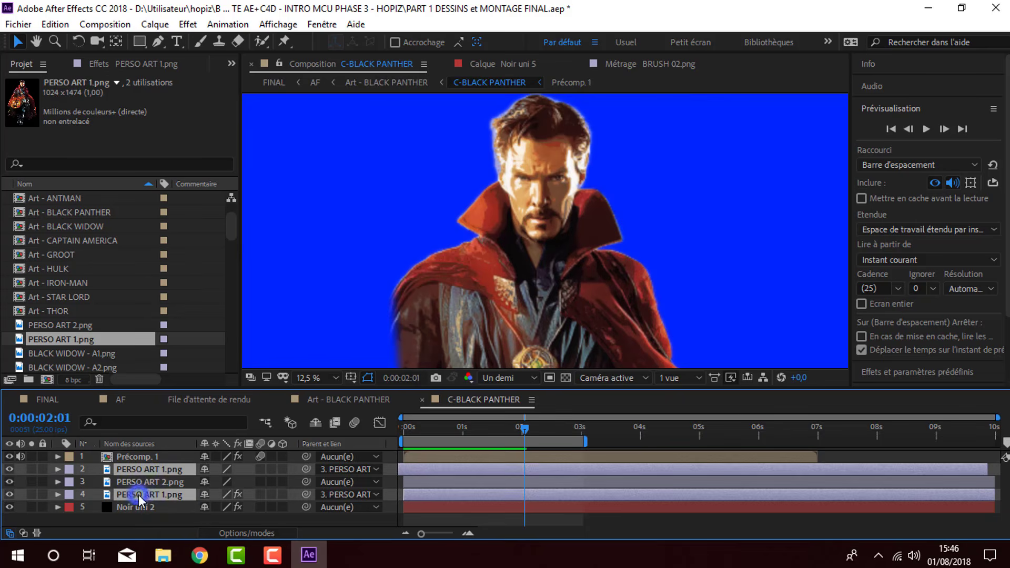
click(57, 470)
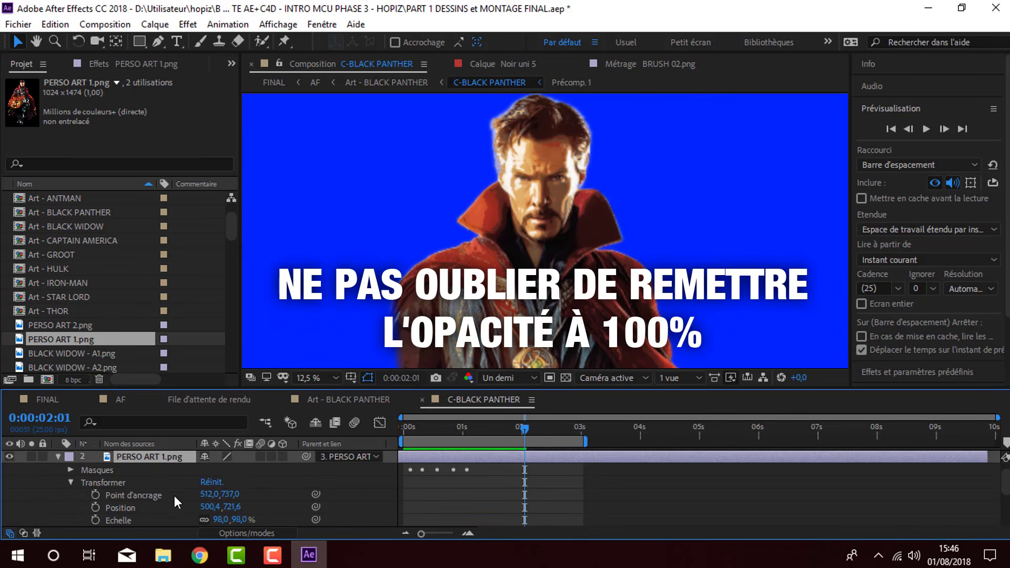
scroll(174, 495, down, 2)
drag(210, 507, 430, 506)
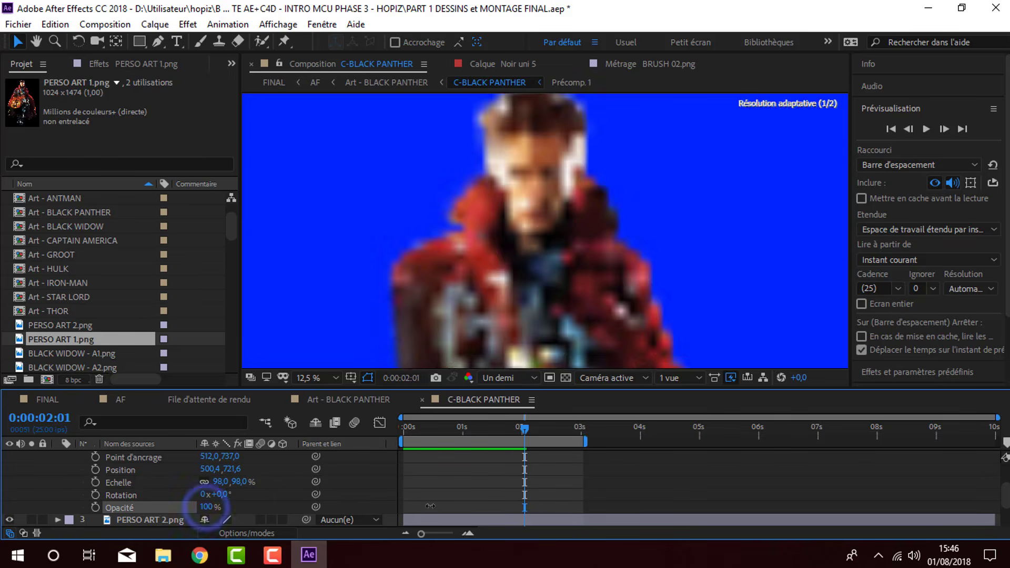
scroll(291, 493, up, 2)
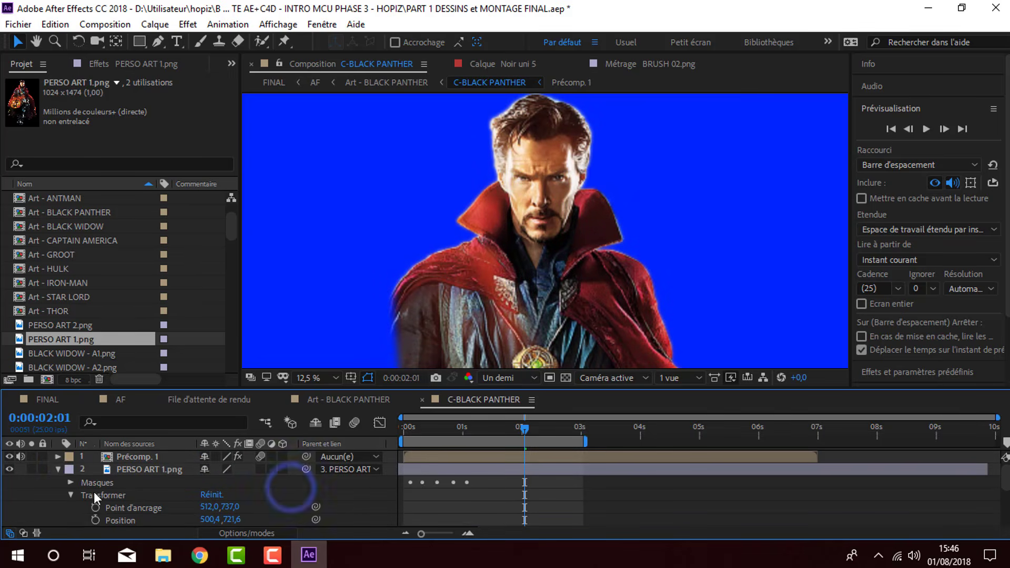
click(58, 469)
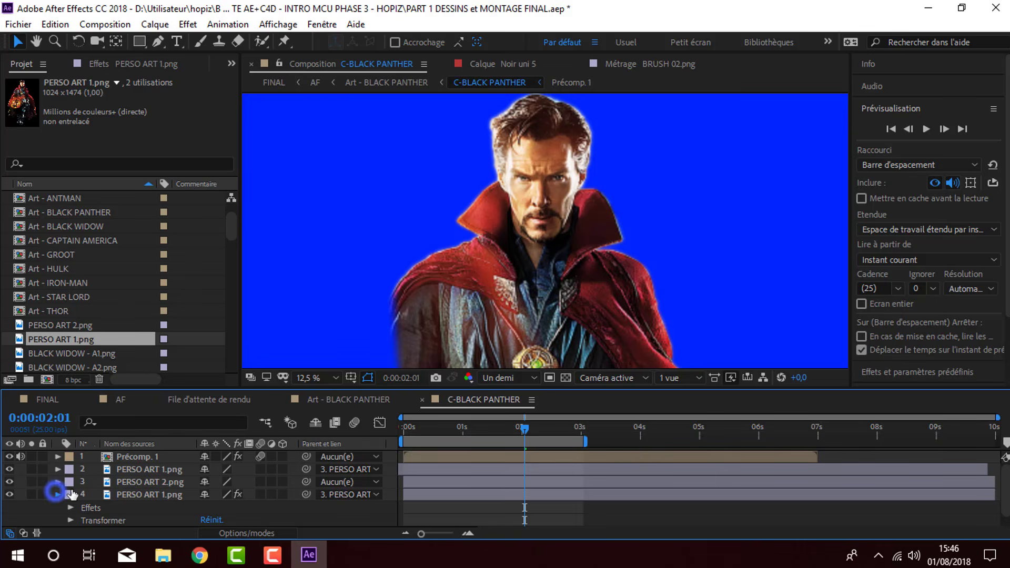
click(58, 495)
- Preview the C-BLACK PANTHER animation from its first frame
click(437, 430)
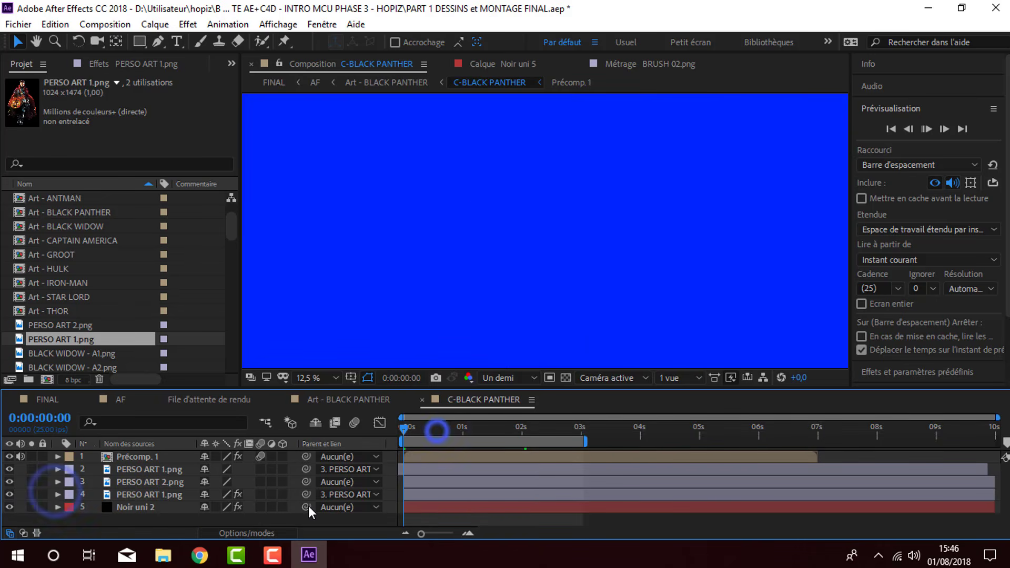
key(space)
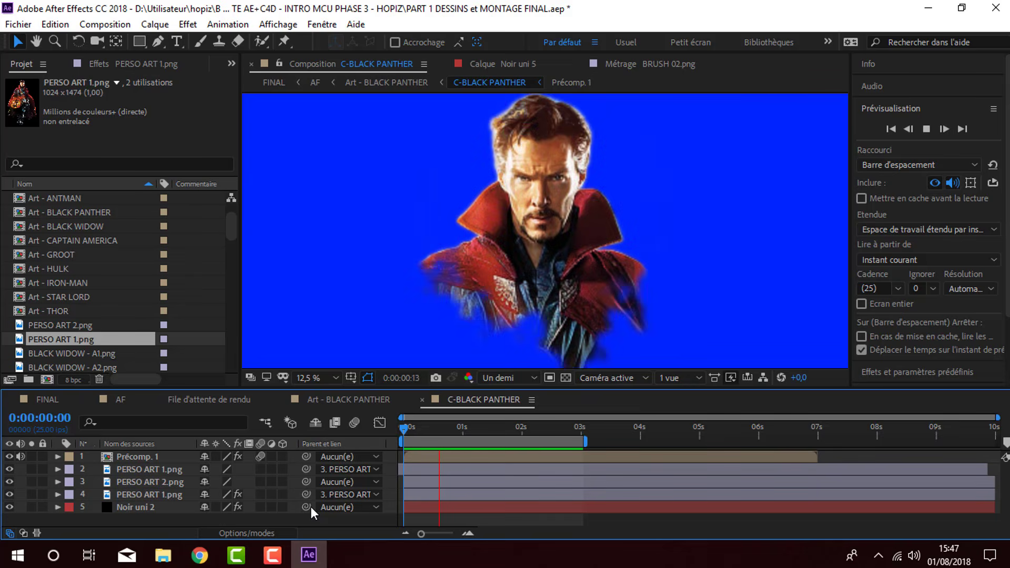
key(space)
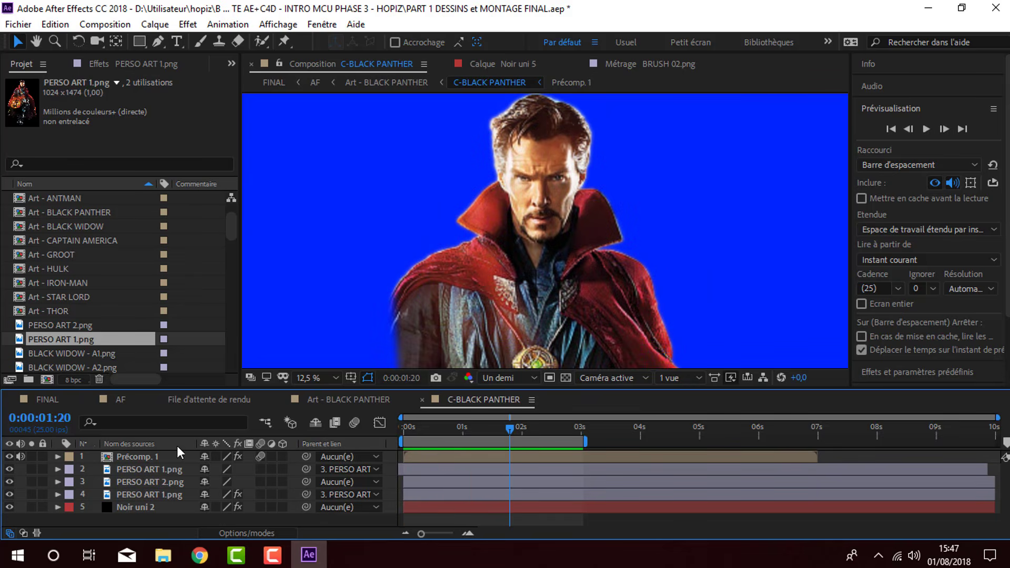
- Open the AF composition and examine the effects and surface options of the Art - BLACK PANTHER layer
click(123, 406)
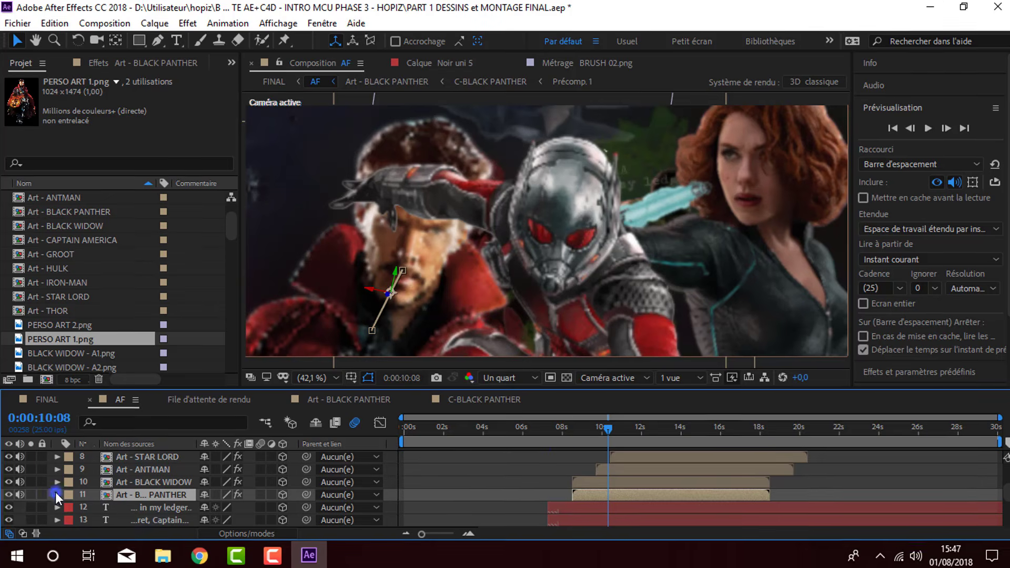
click(57, 494)
scroll(58, 494, down, 3)
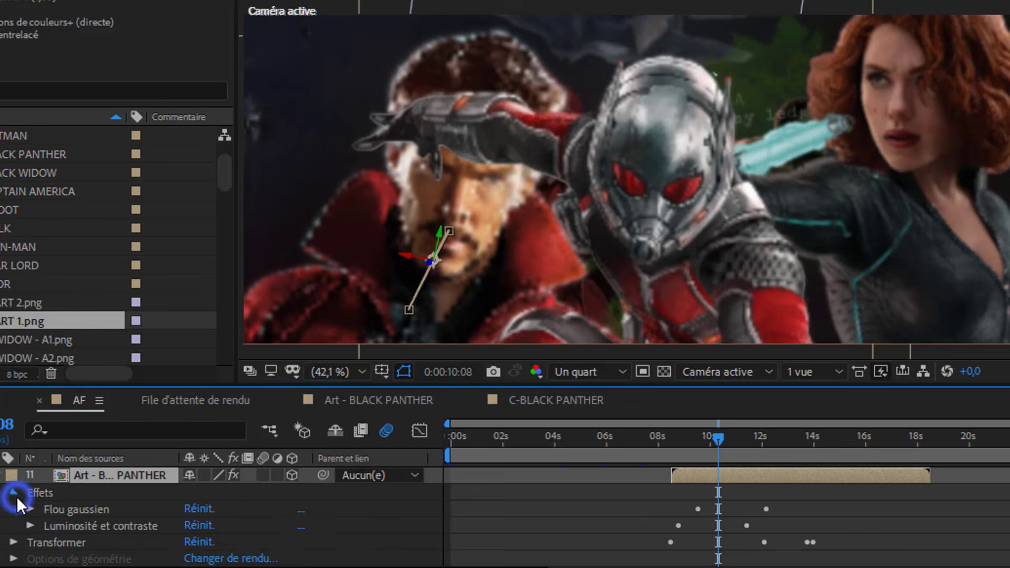
click(14, 493)
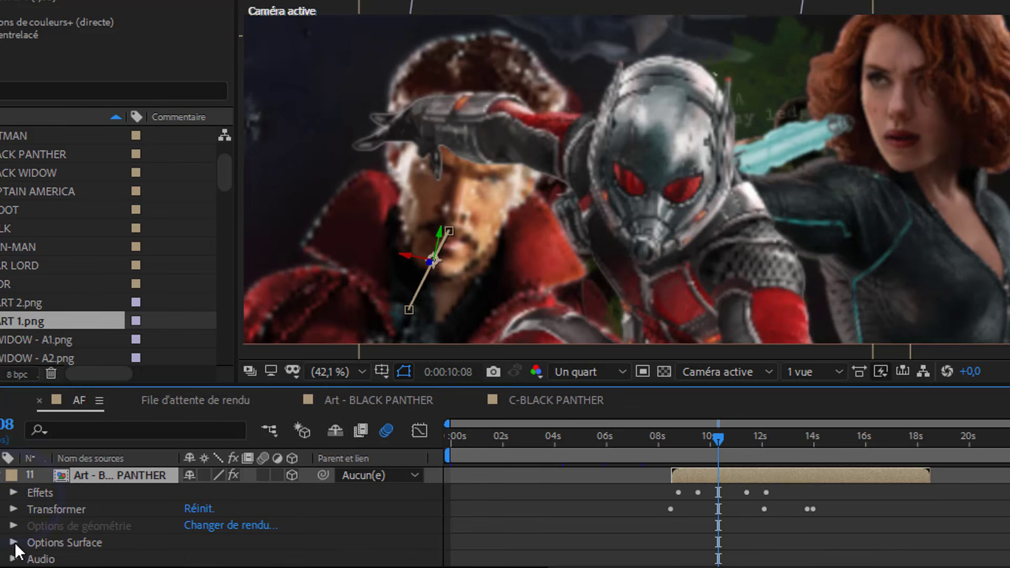
scroll(23, 538, down, 3)
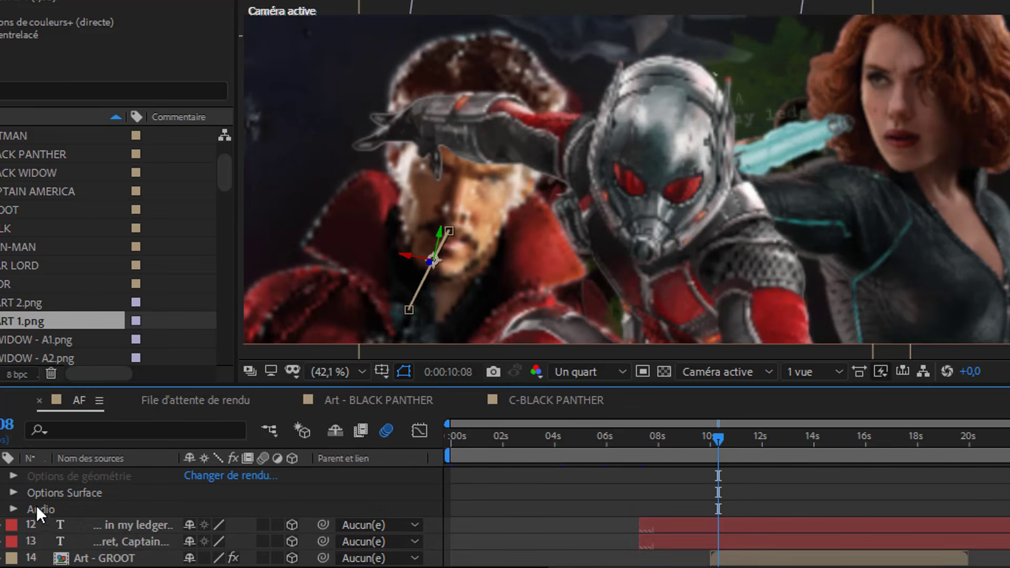
click(21, 494)
scroll(130, 523, down, 3)
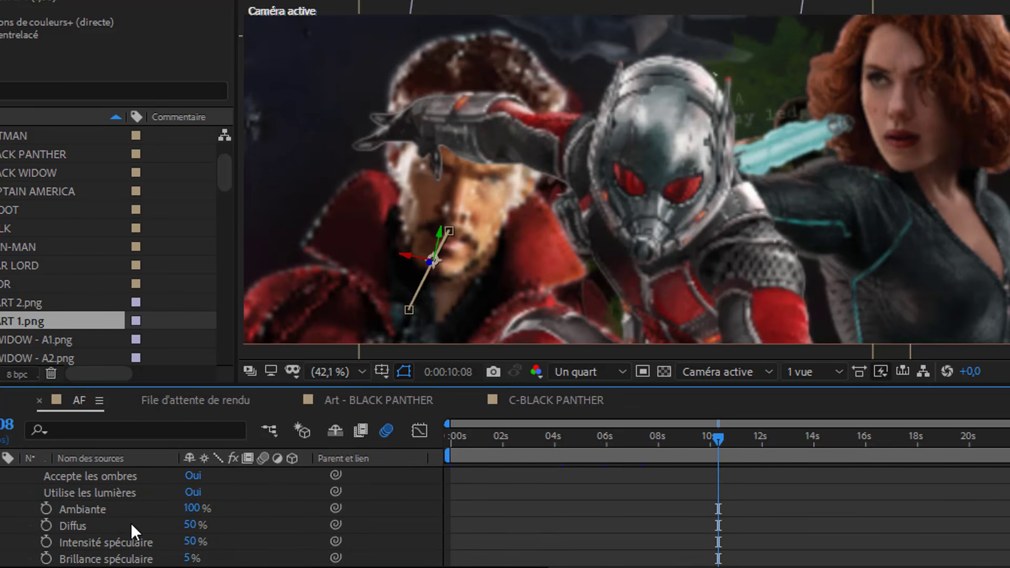
scroll(131, 523, up, 3)
click(12, 475)
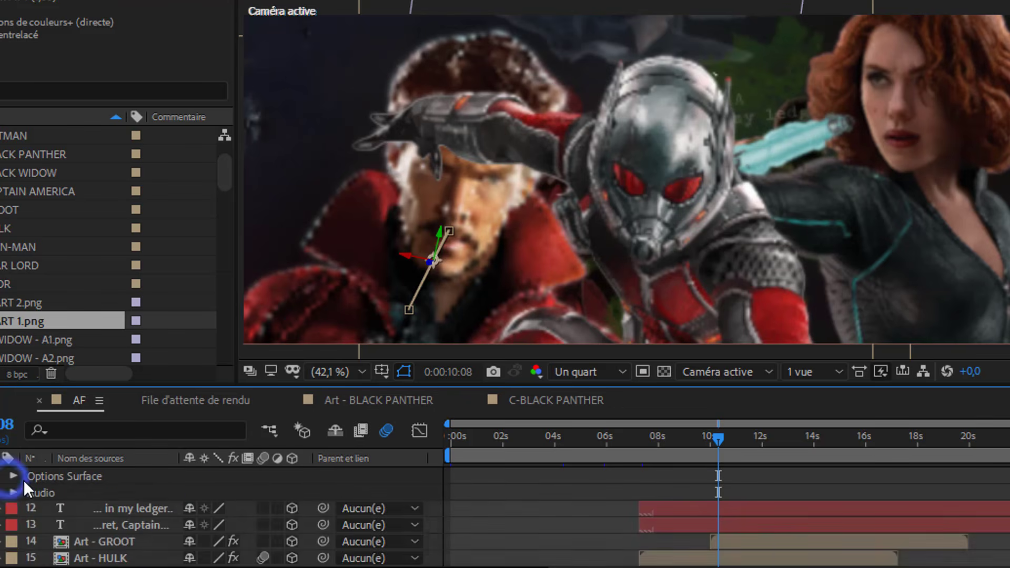
scroll(74, 493, up, 3)
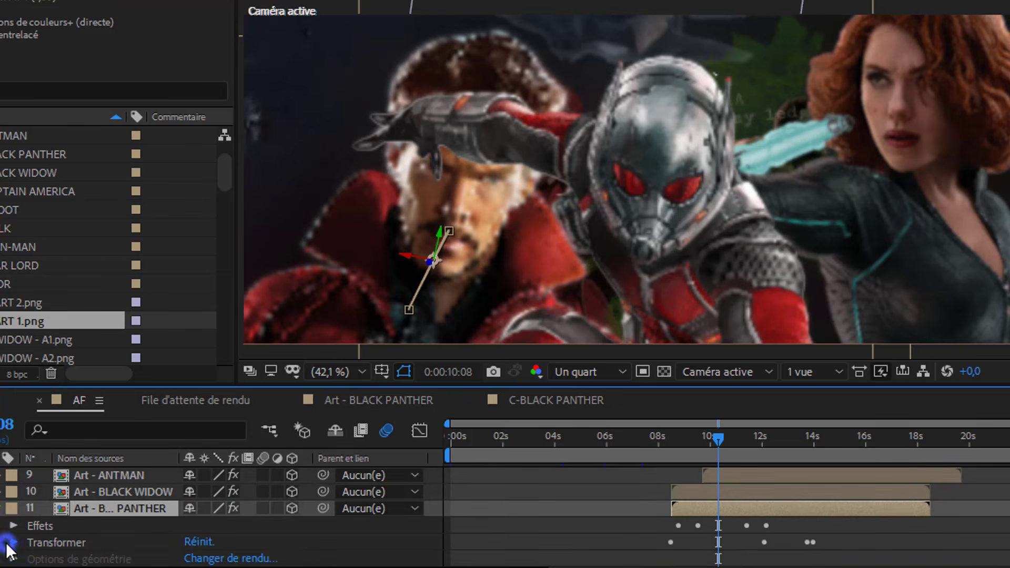
- Set the Z rotation of the Art - BLACK PANTHER layer to 0°
click(9, 542)
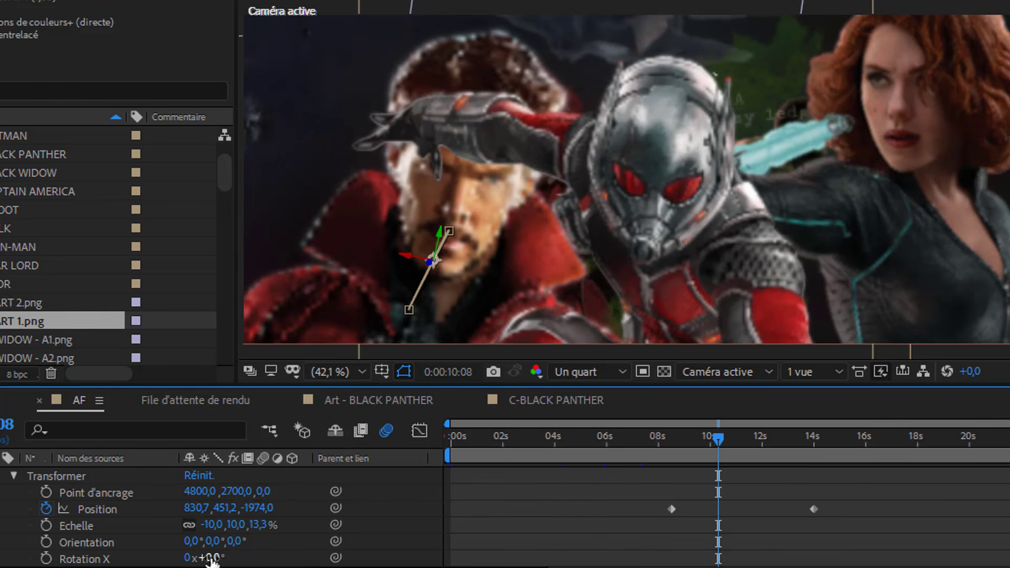
scroll(213, 547, down, 2)
mouse_move(212, 542)
mouse_down()
mouse_move(198, 543)
mouse_move(225, 541)
mouse_move(217, 541)
mouse_up()
click(495, 189)
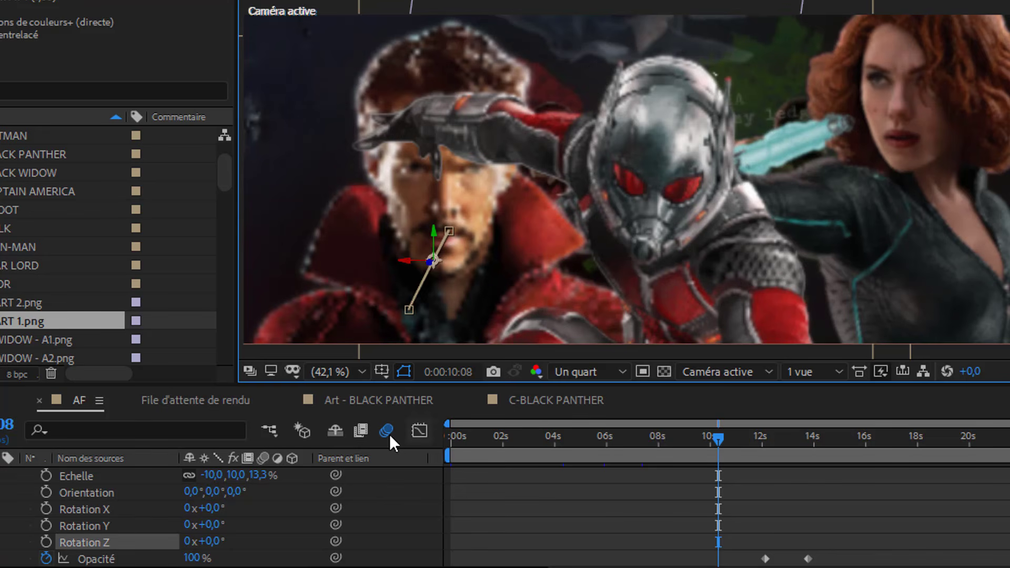
- Select the layers of the C-BLACK PANTHER composition together and reposition the character in the frame
click(533, 400)
click(122, 525)
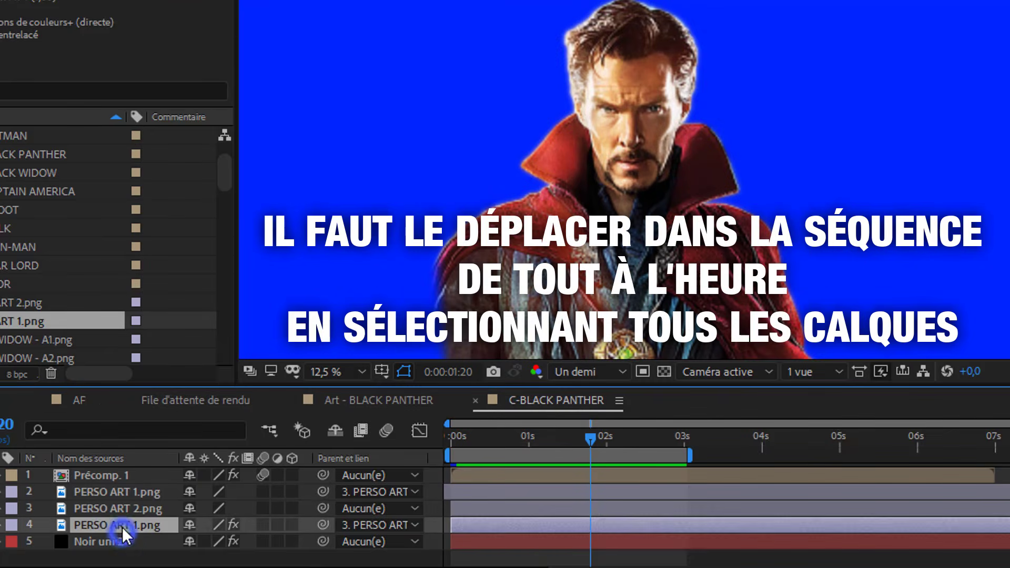
shift+click(121, 508)
shift+click(121, 491)
shift+click(121, 476)
shift+click(116, 541)
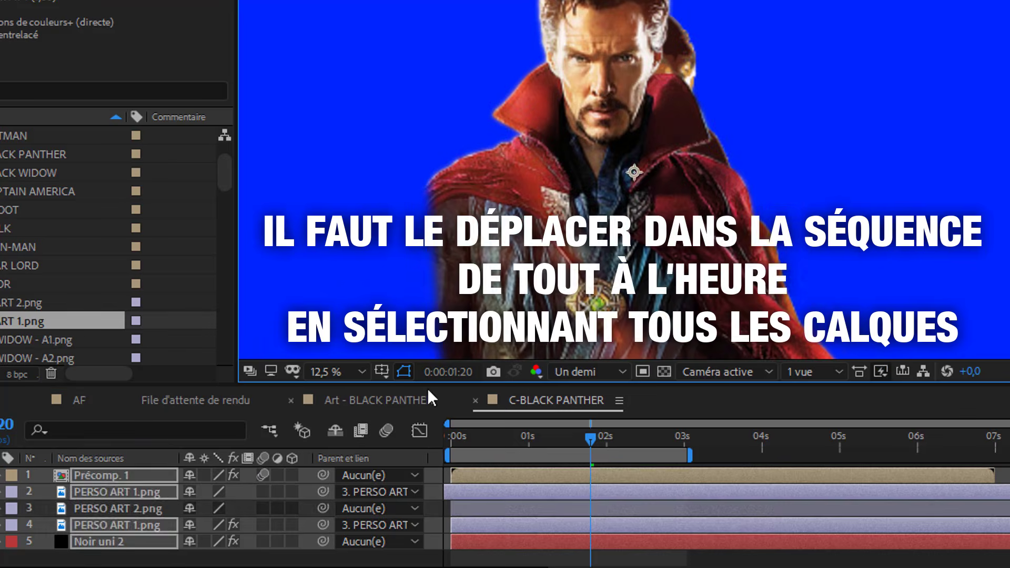
drag(616, 255, 577, 219)
- Fine-tune the character's position in C-BLACK PANTHER while checking its placement in the AF composition
click(68, 402)
click(504, 404)
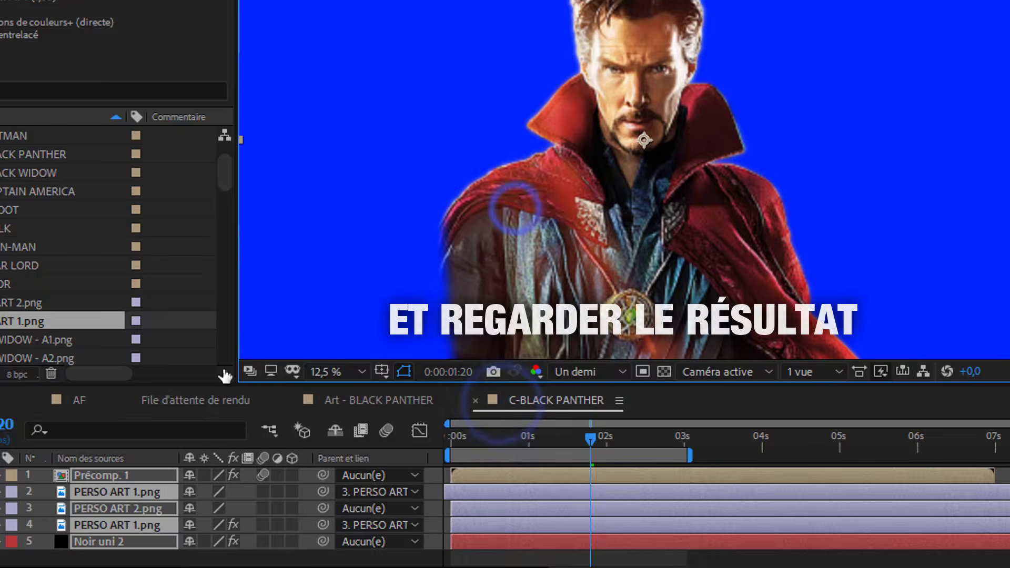
click(73, 401)
click(547, 401)
click(122, 399)
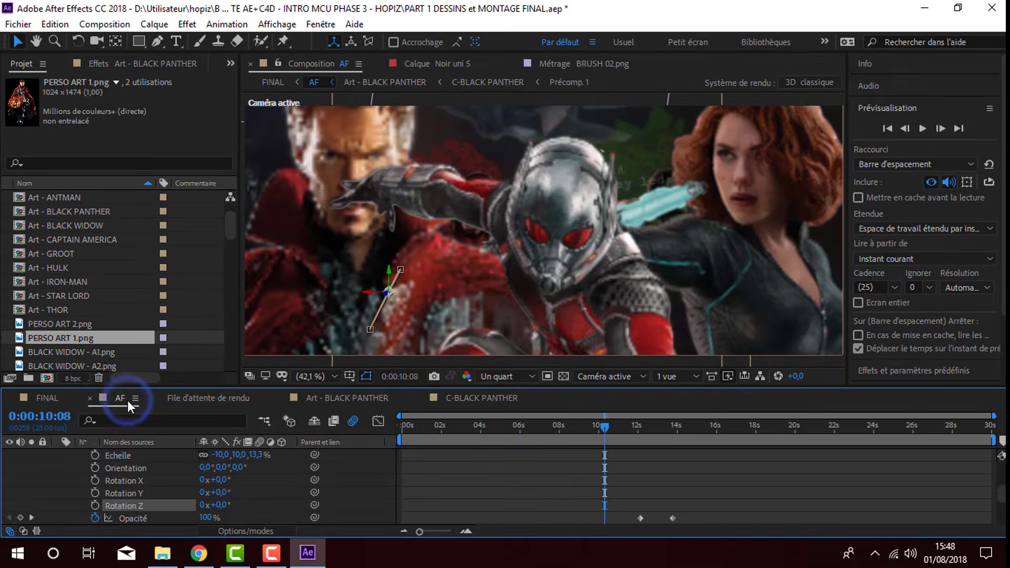
click(479, 398)
click(105, 398)
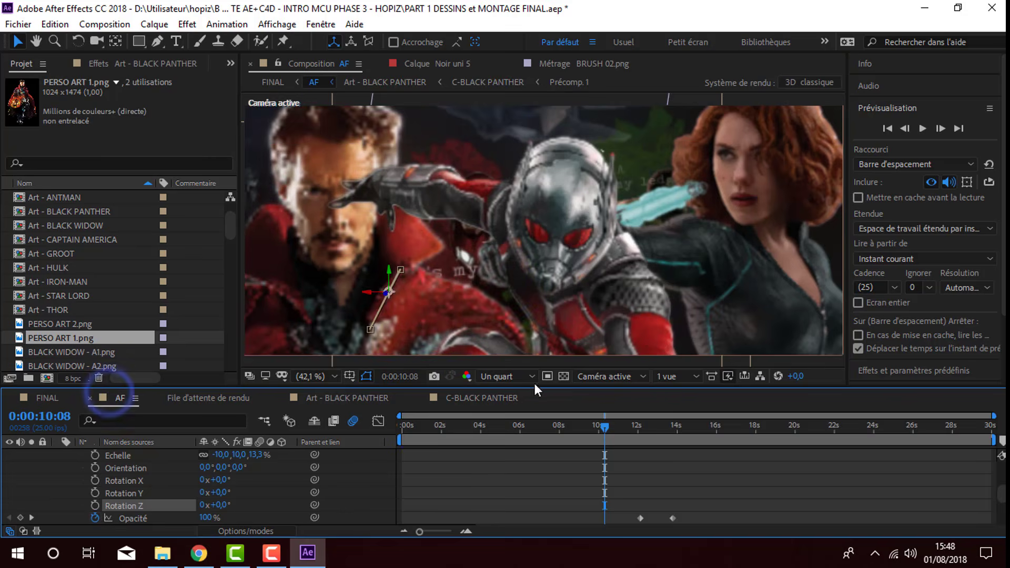
- Preview the AF animation from about 8 seconds with the preview resolution set to Un demi
click(559, 425)
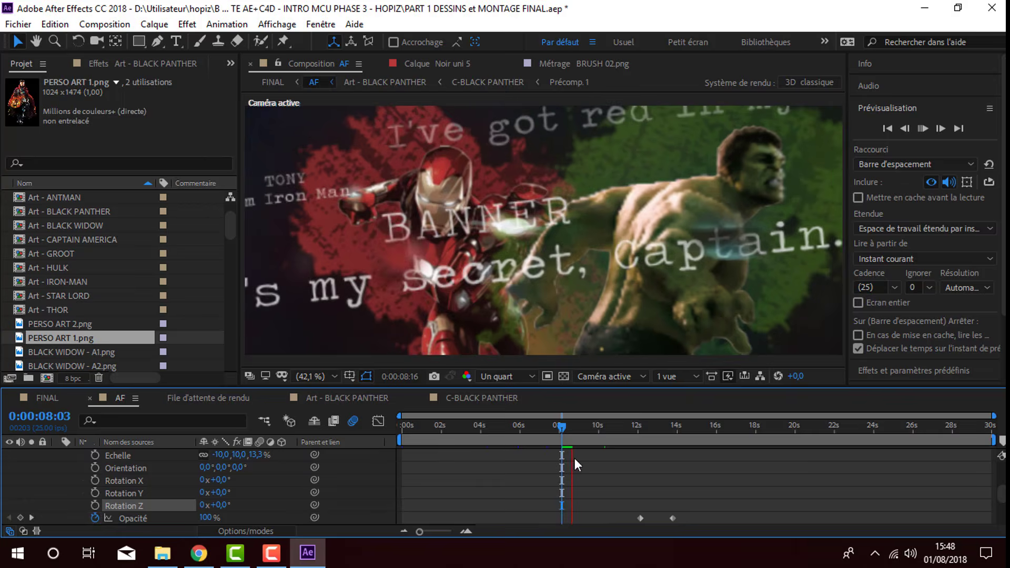
click(513, 376)
click(513, 436)
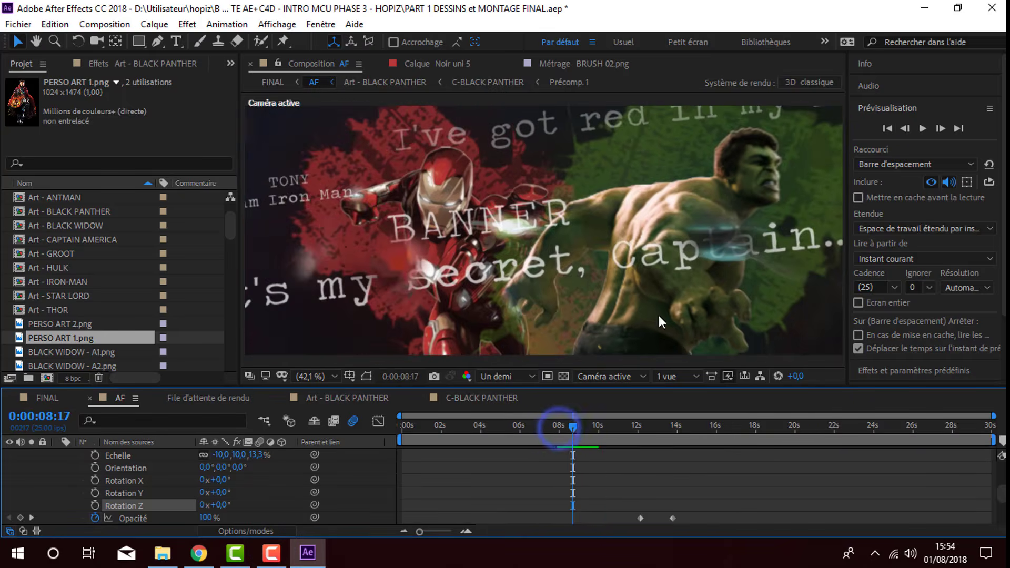
click(941, 129)
click(567, 425)
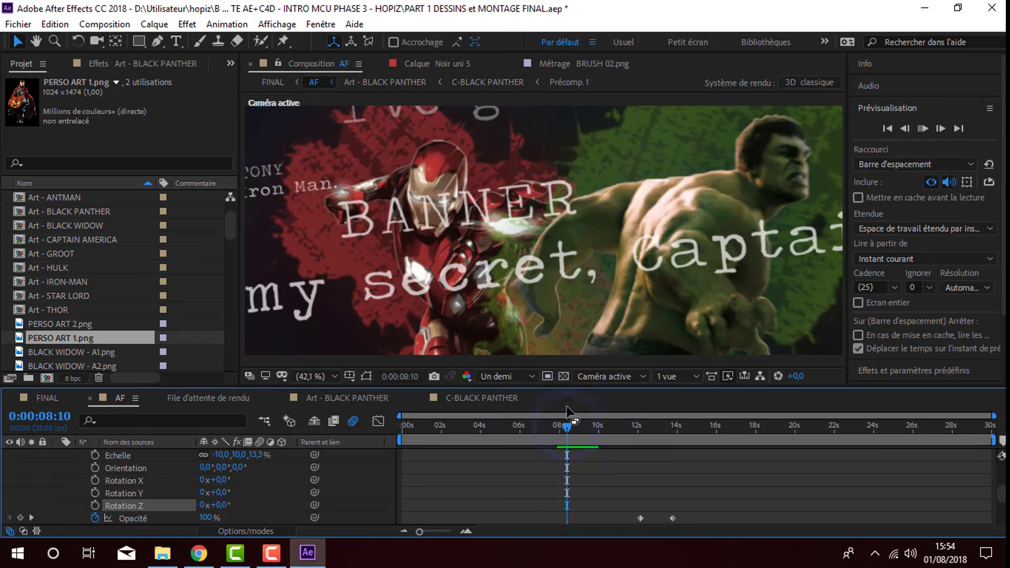
key(space)
click(557, 427)
key(space)
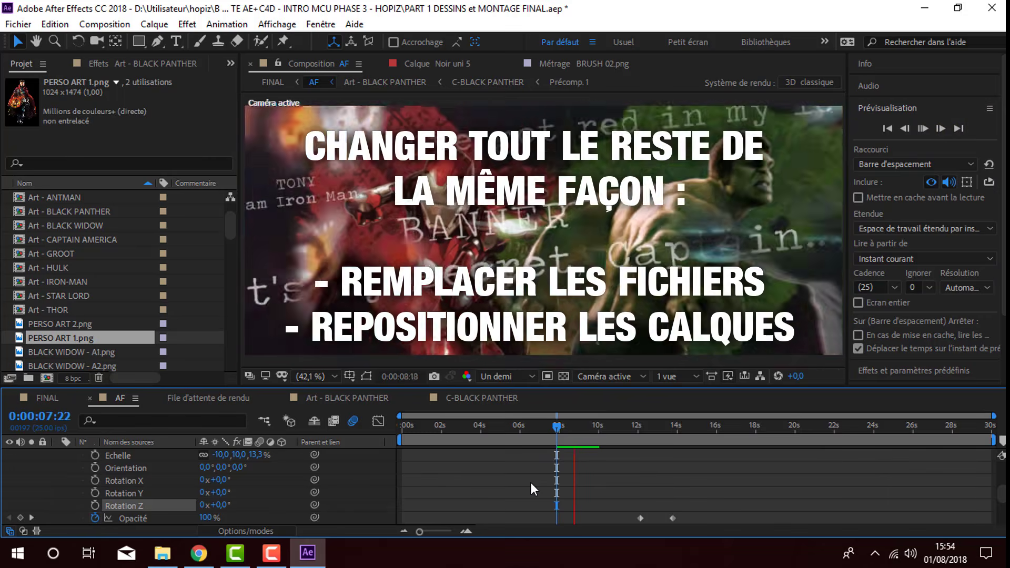
- Collapse the Art - BLACK PANTHER layer's properties and set the preview resolution to Un quart
click(57, 466)
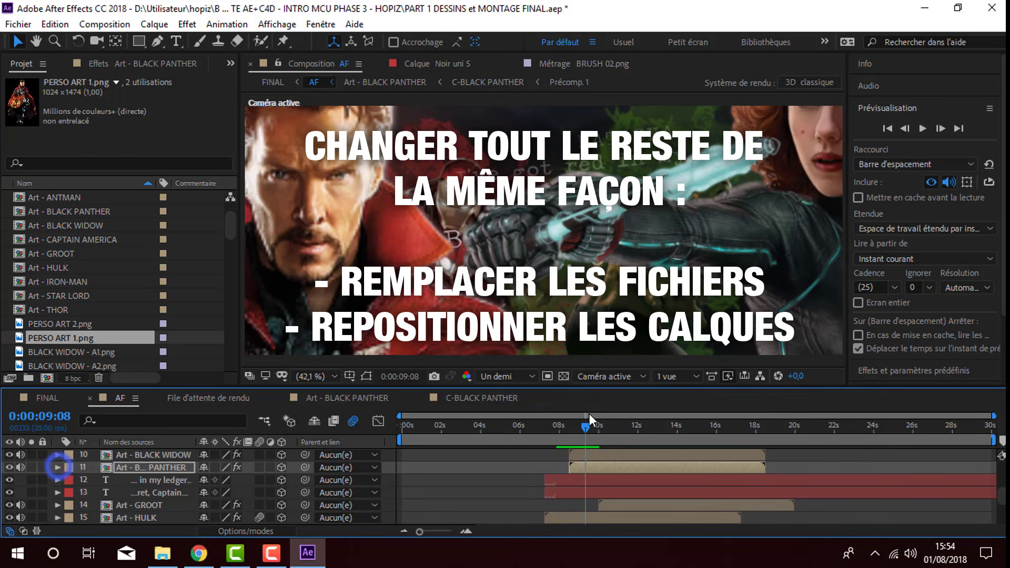
drag(451, 428, 547, 425)
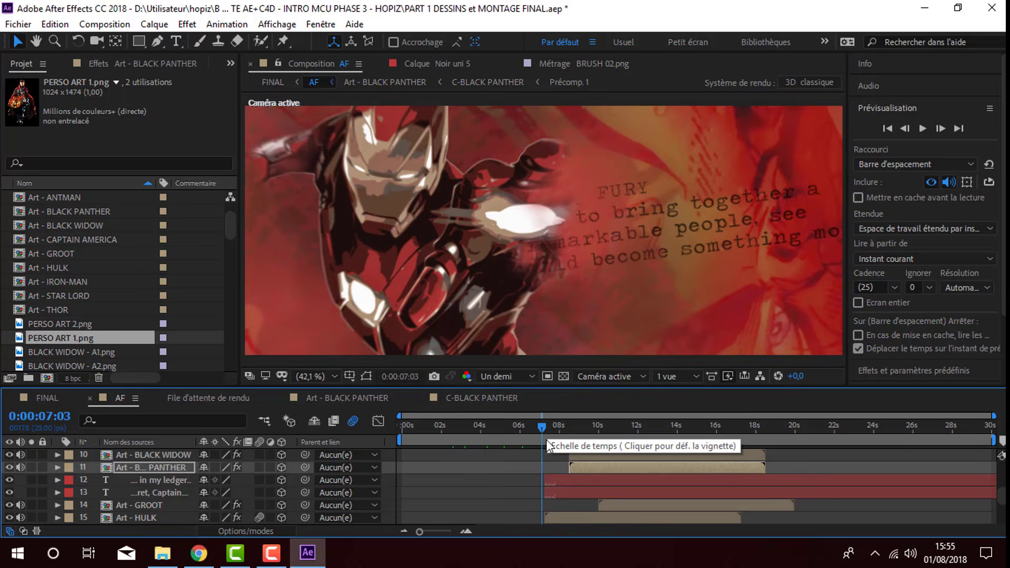
click(510, 376)
click(521, 459)
- Find and select the BANNER quote text layer in AF and move the current time to 0:00:08:15
click(561, 426)
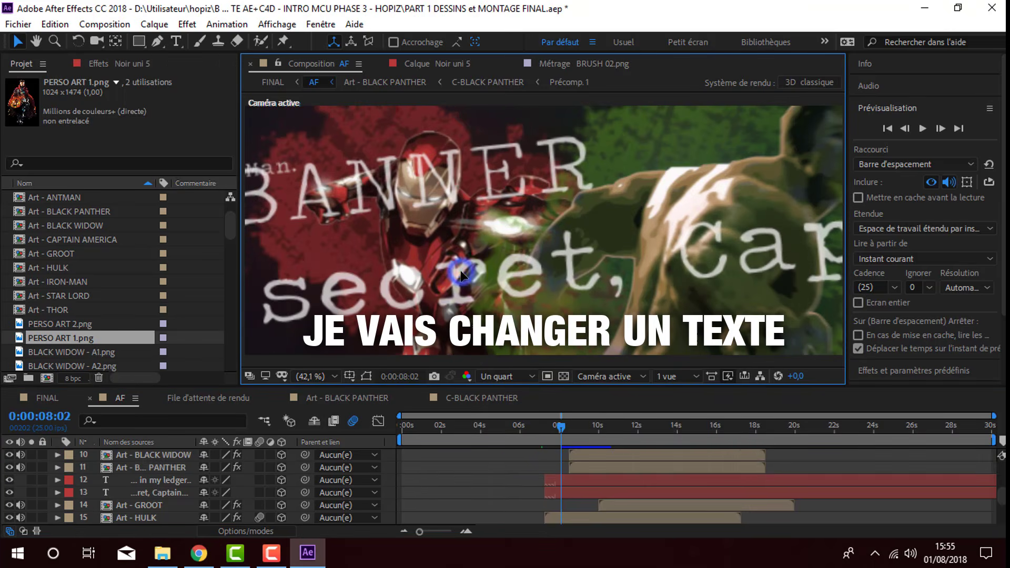
scroll(166, 489, down, 2)
scroll(165, 495, up, 3)
click(163, 517)
scroll(173, 503, down, 2)
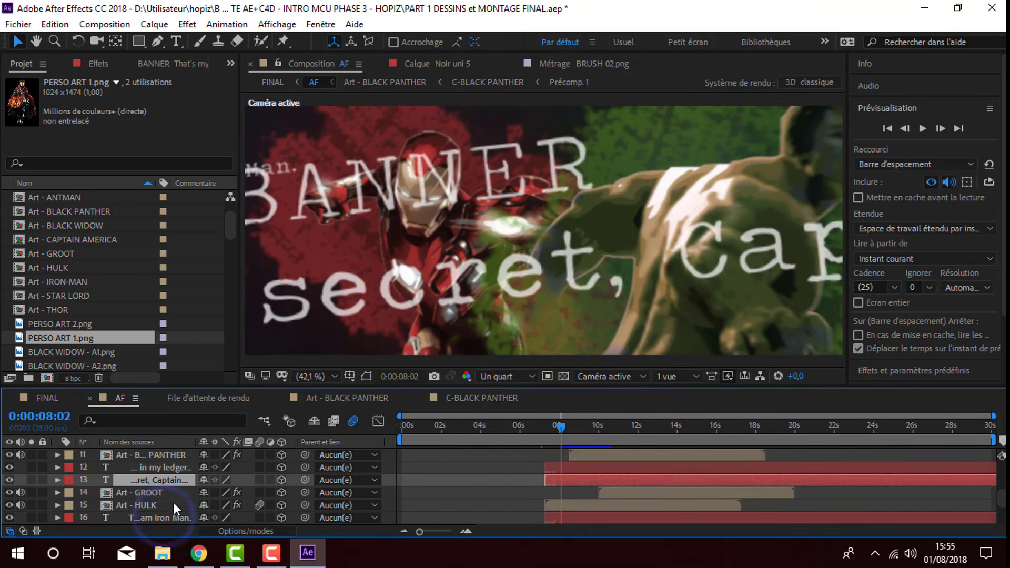
drag(557, 427, 571, 425)
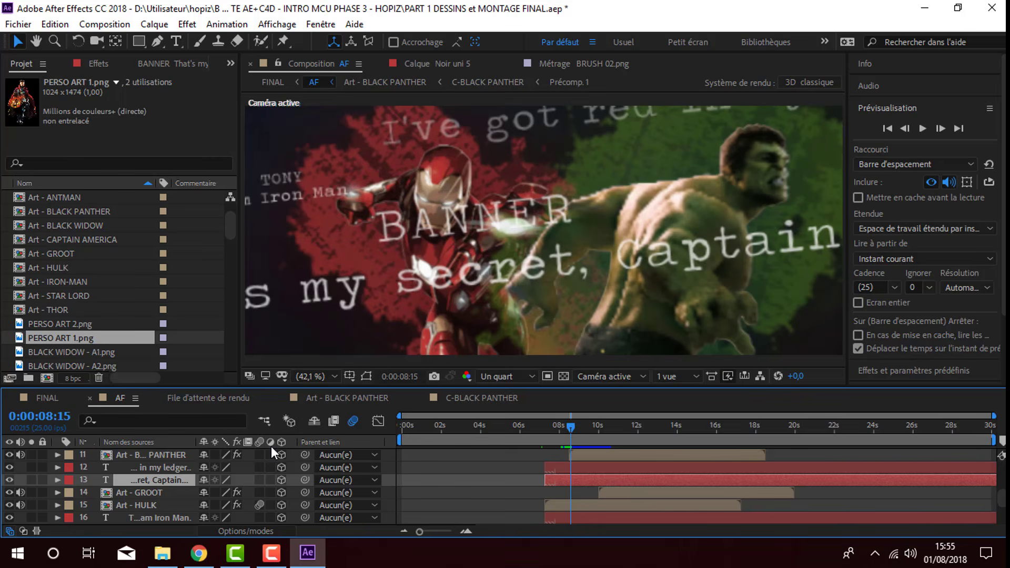
- Replace the word BANNER in the selected quote text layer with HOPIZ, viewed at 0:00:08:17
double_click(142, 479)
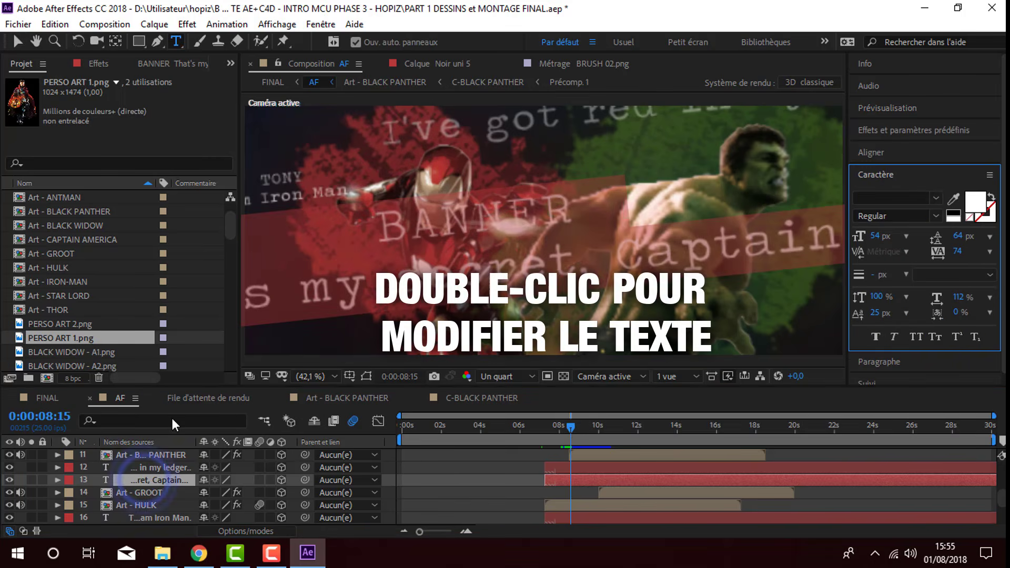
drag(562, 431, 575, 428)
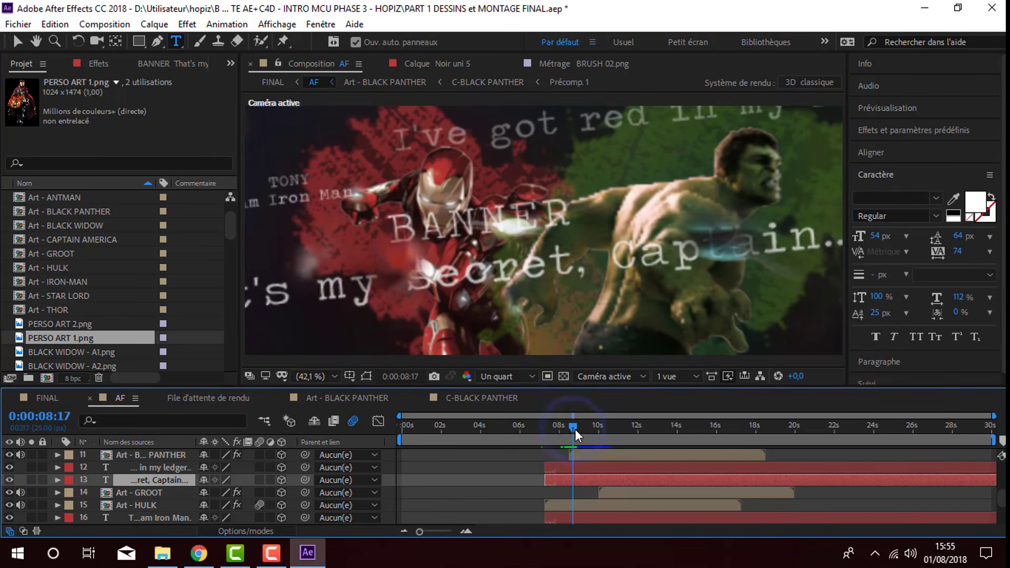
click(149, 487)
click(600, 265)
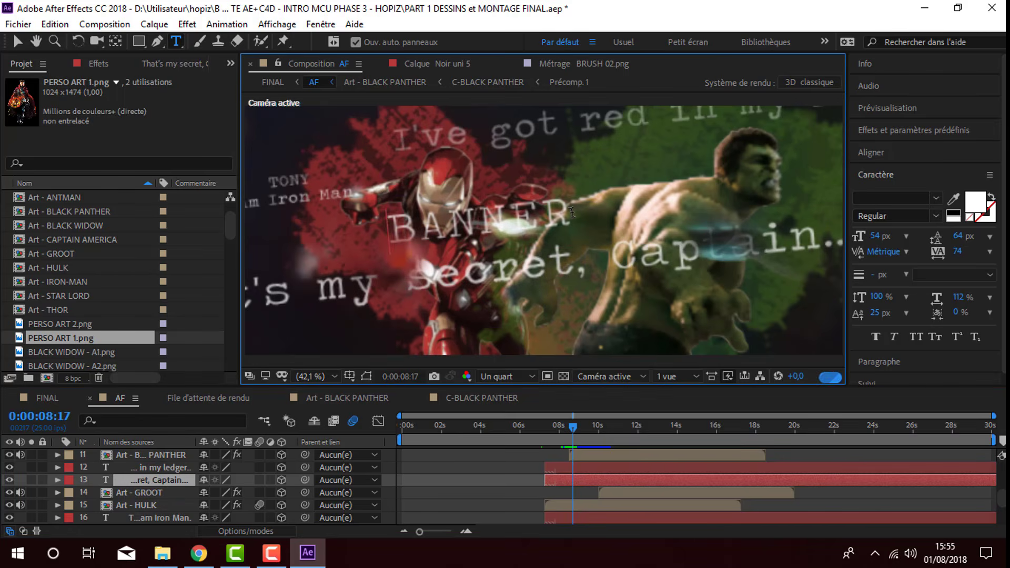
text(HOPIZ)
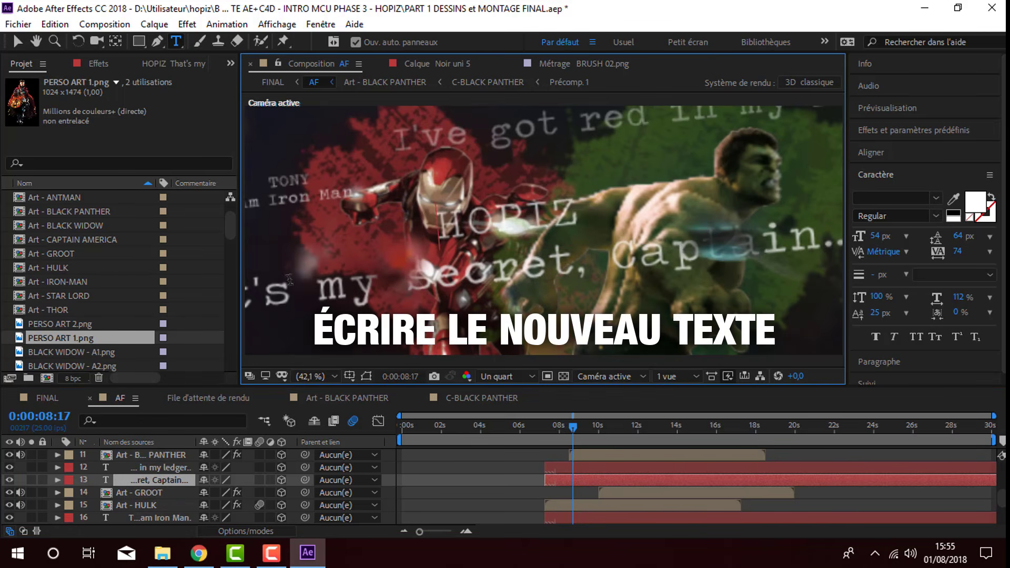
- Replace the quote line below HOPIZ with Template MARVEL, removing the old words and spacing the new text into view
drag(632, 254, 753, 251)
key(BackSpace)
drag(321, 295, 404, 288)
key(BackSpace)
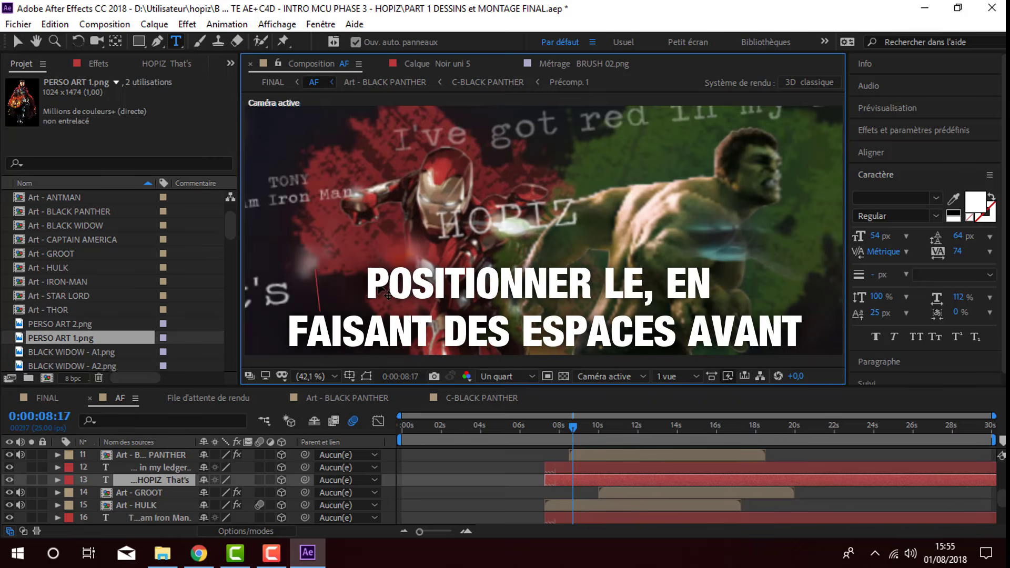
key(BackSpace)
key(BackSpace)
key(BackSpace)
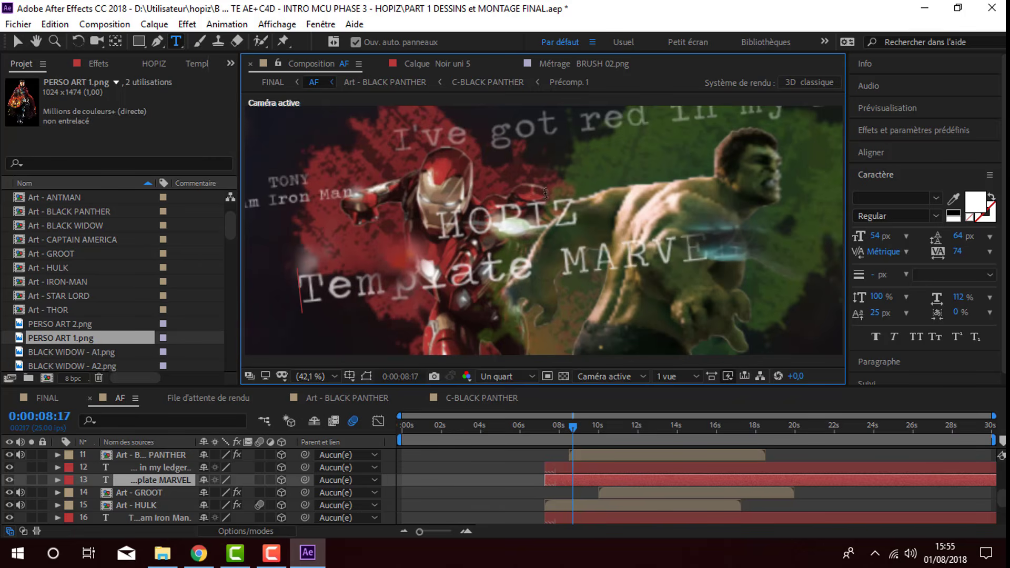
- Preview the new quote in AF from 0:00:07:06 and stop the current time at 0:00:08:16
click(570, 424)
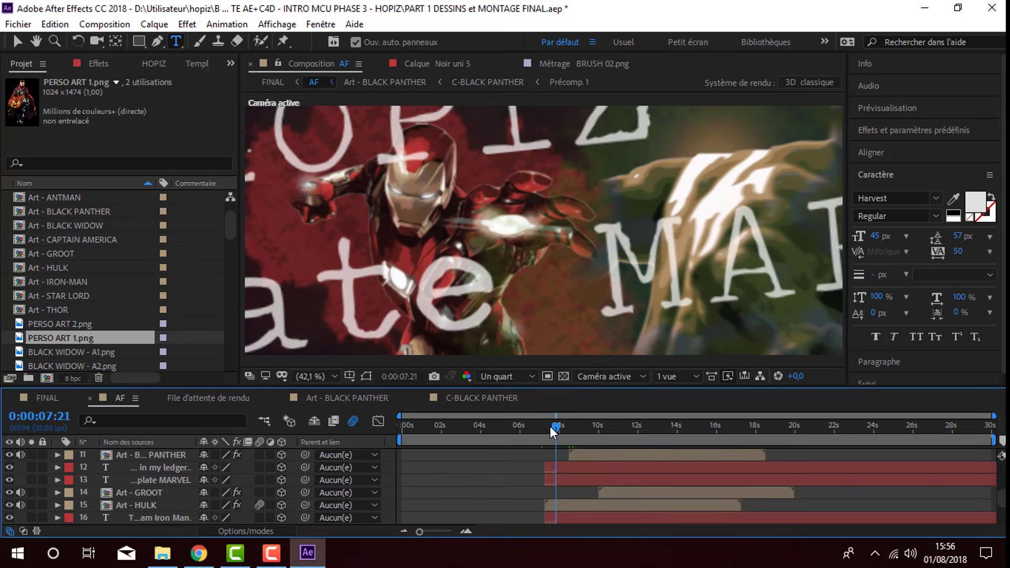
drag(549, 426, 544, 425)
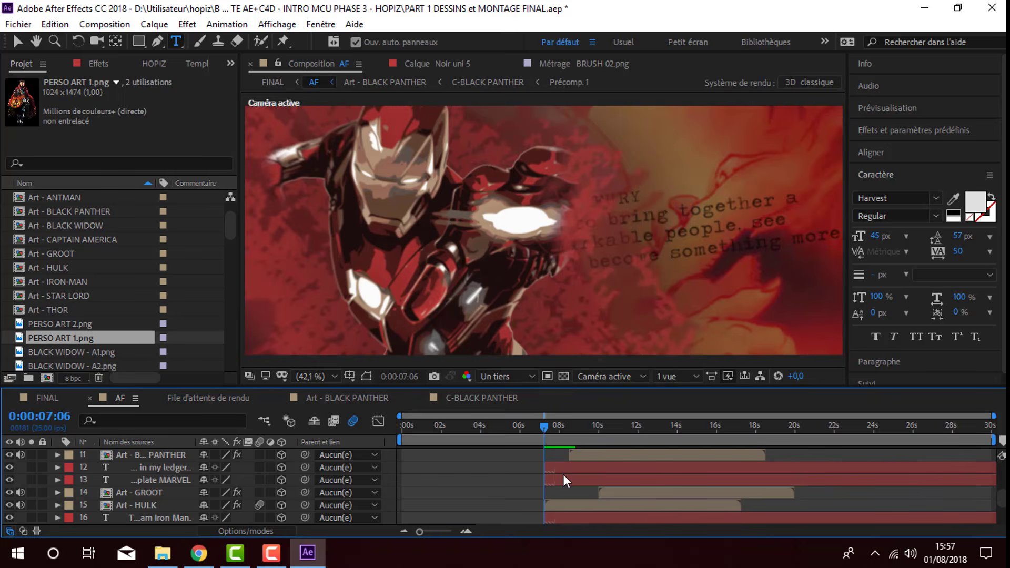
click(551, 426)
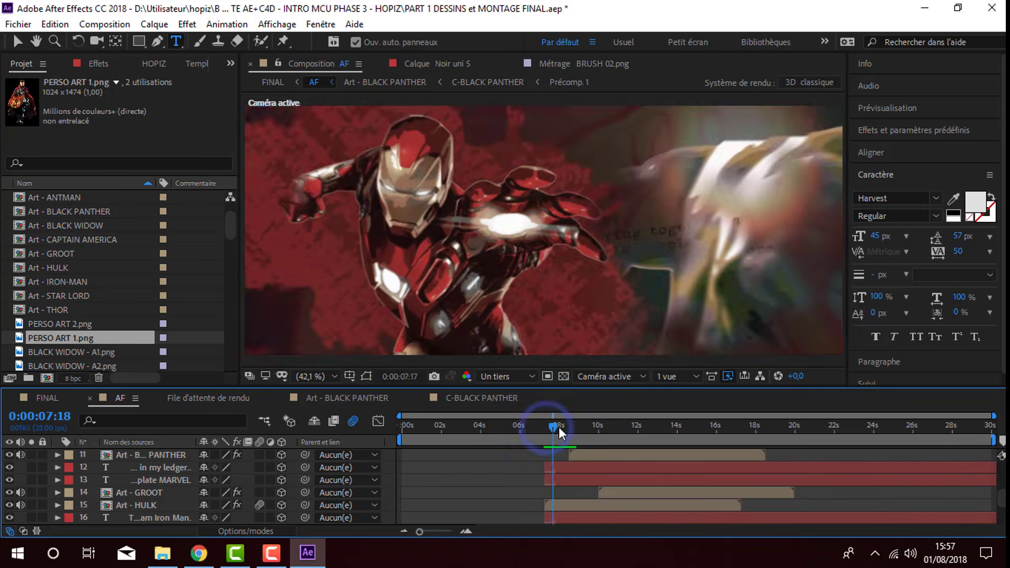
mouse_move(559, 427)
mouse_down()
mouse_move(582, 431)
mouse_move(572, 430)
mouse_up()
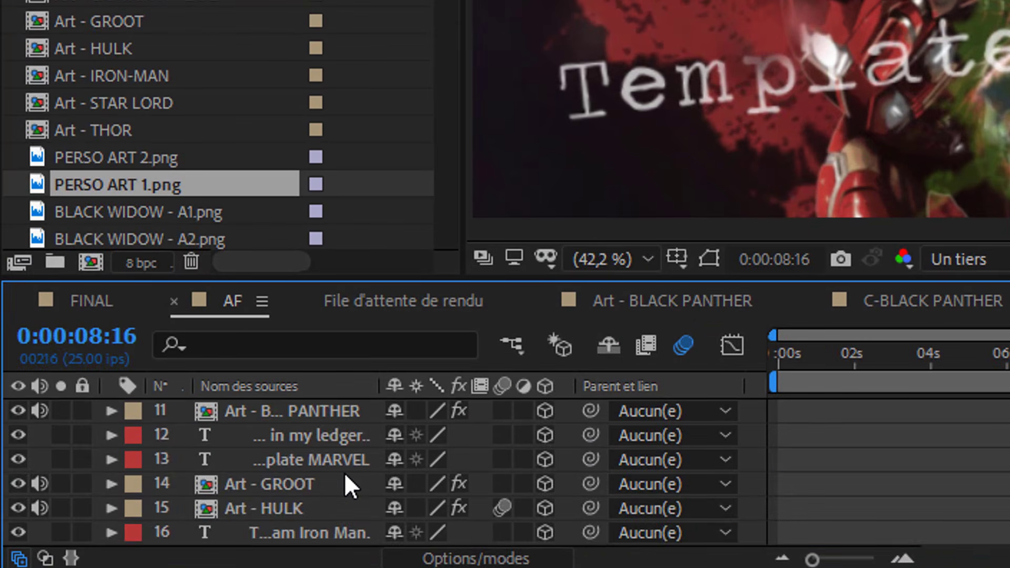
- Open Précomp. 4 inside the Art - IRON-MAN composition and display the effects of its SPLASH.png layer
scroll(250, 487, down, 3)
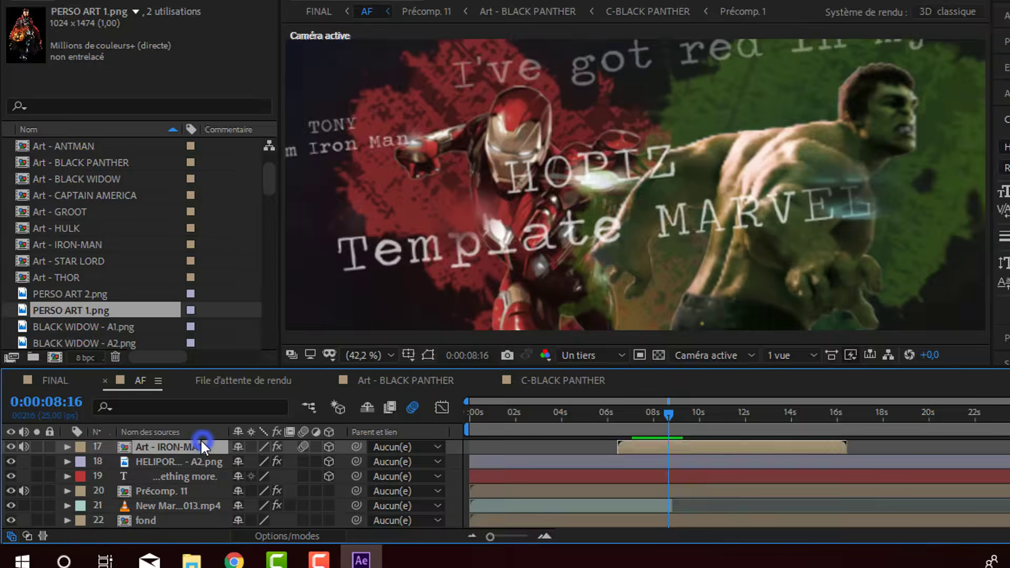
double_click(279, 411)
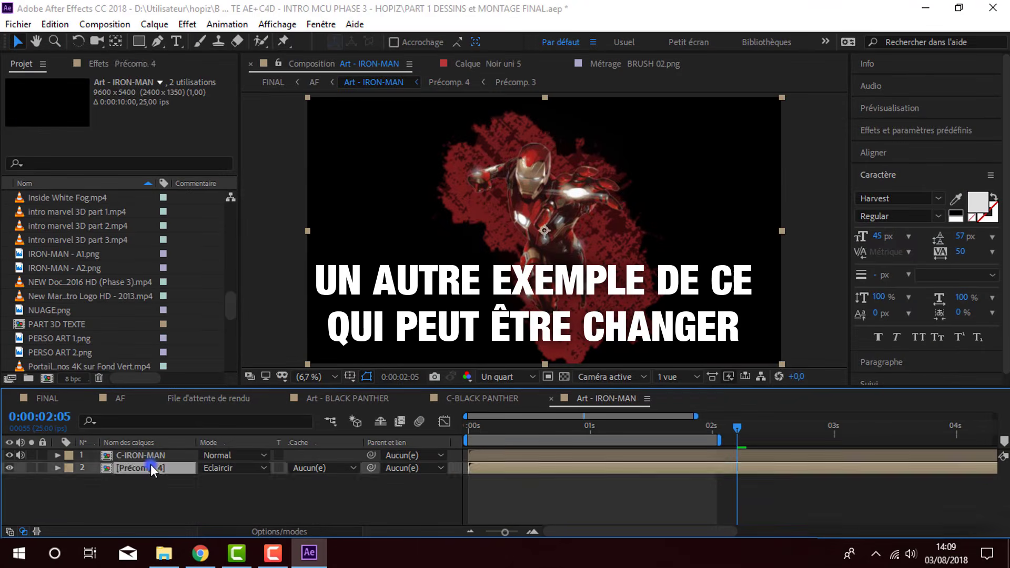
double_click(150, 465)
click(151, 456)
click(132, 63)
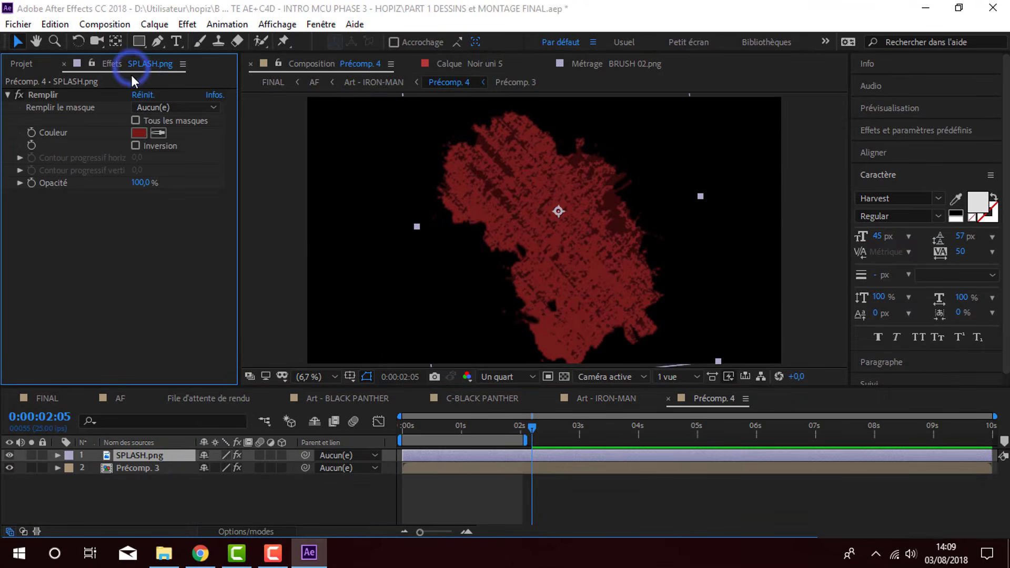
- Change the Fill colour of SPLASH.png in Précomp. 4 to yellow
click(138, 133)
click(341, 290)
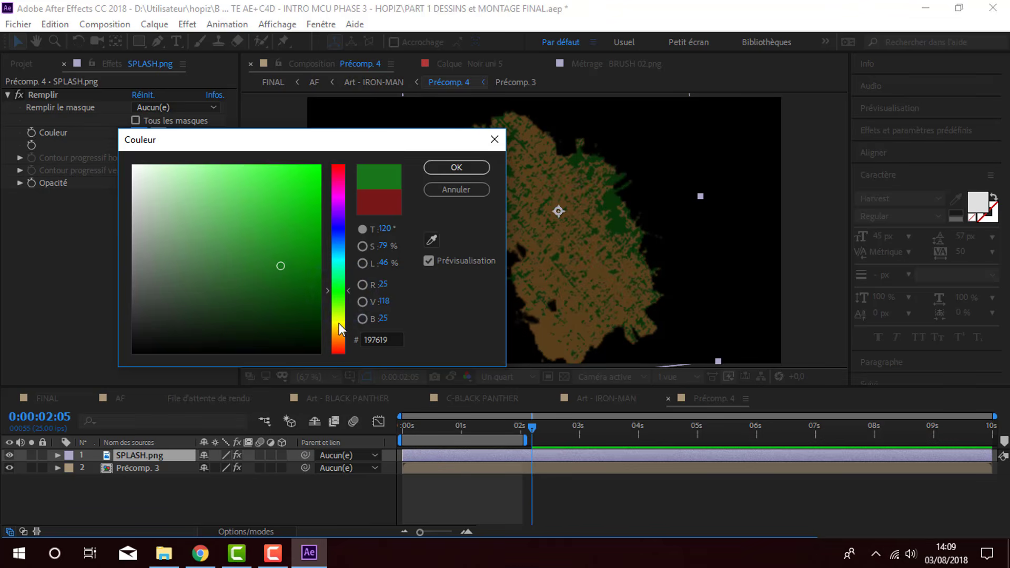
drag(340, 328, 339, 337)
click(282, 203)
click(338, 324)
key(Return)
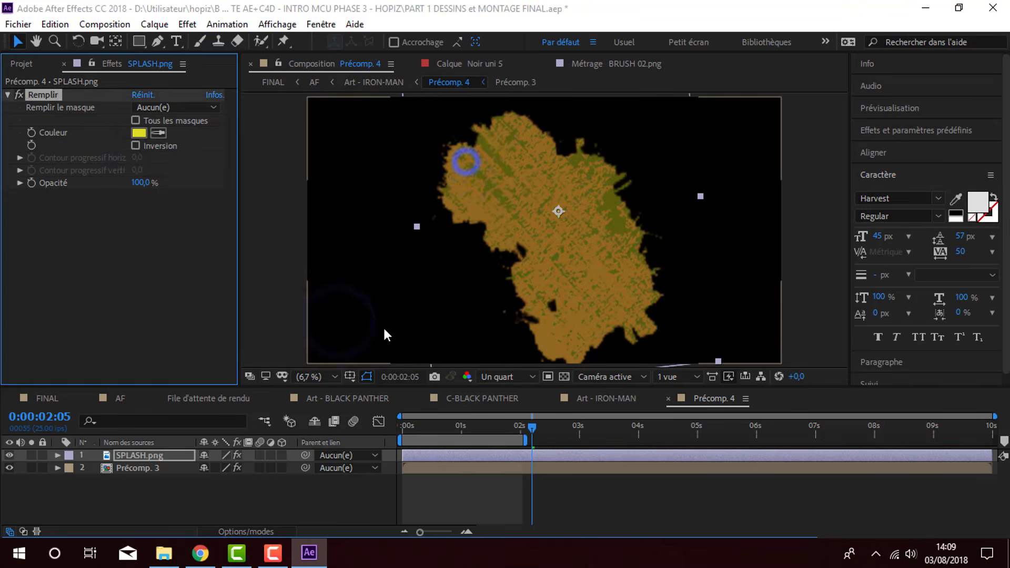
- Open Précomp. 3 and change the Fill colour of its SPLASH.png layer to a golden yellow, about ECC84A
click(142, 468)
double_click(136, 463)
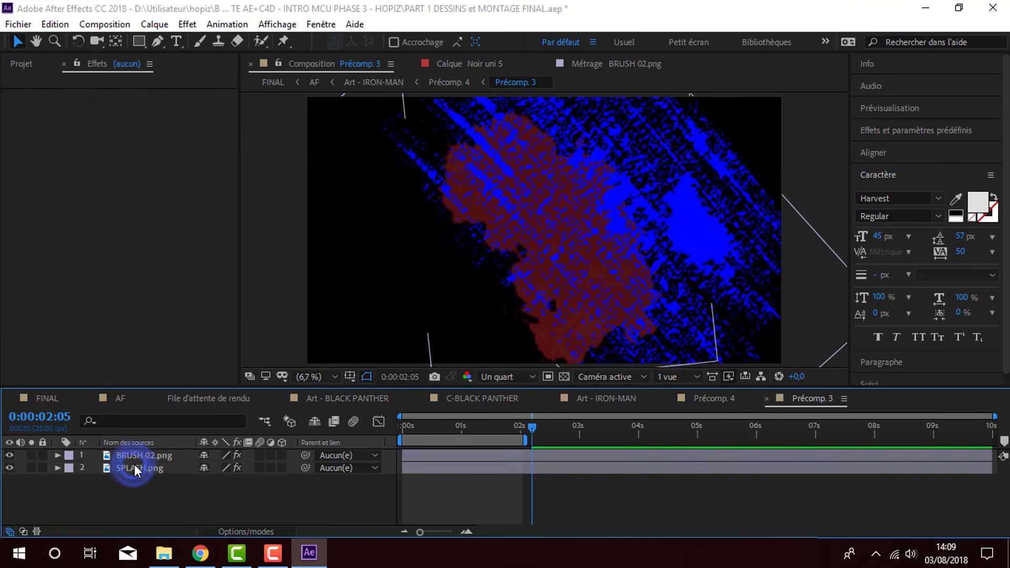
click(138, 459)
click(143, 470)
click(135, 134)
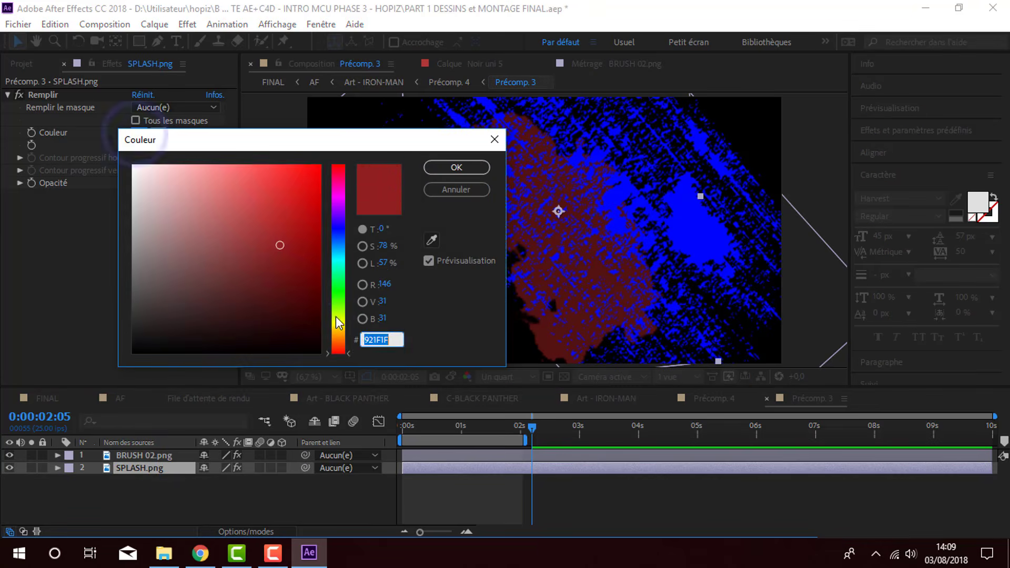
click(338, 323)
click(282, 202)
click(340, 329)
click(267, 210)
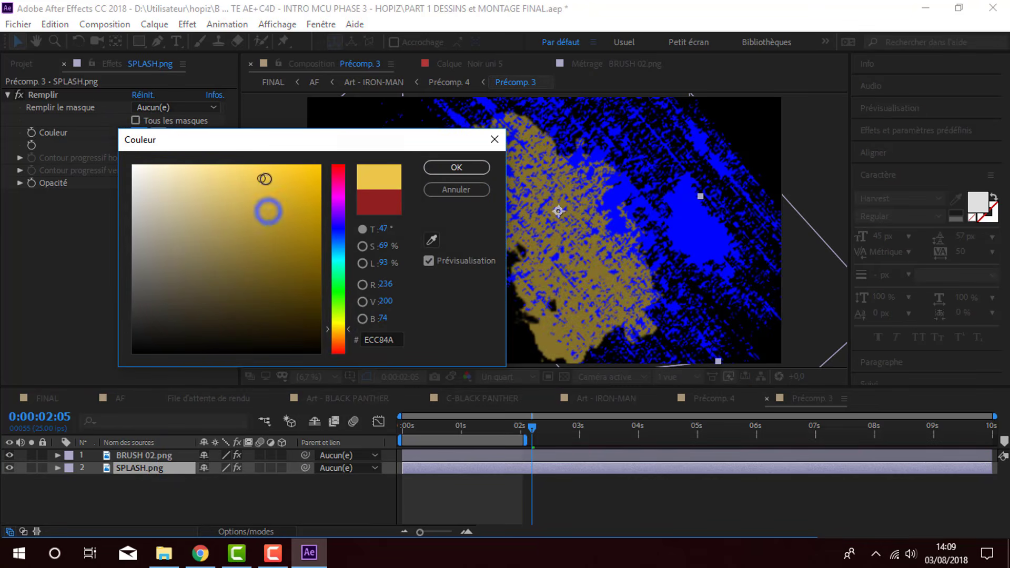
key(Return)
- Check the recoloured Iron Man splash in the AF and FINAL compositions, ending back in AF
click(608, 399)
click(120, 396)
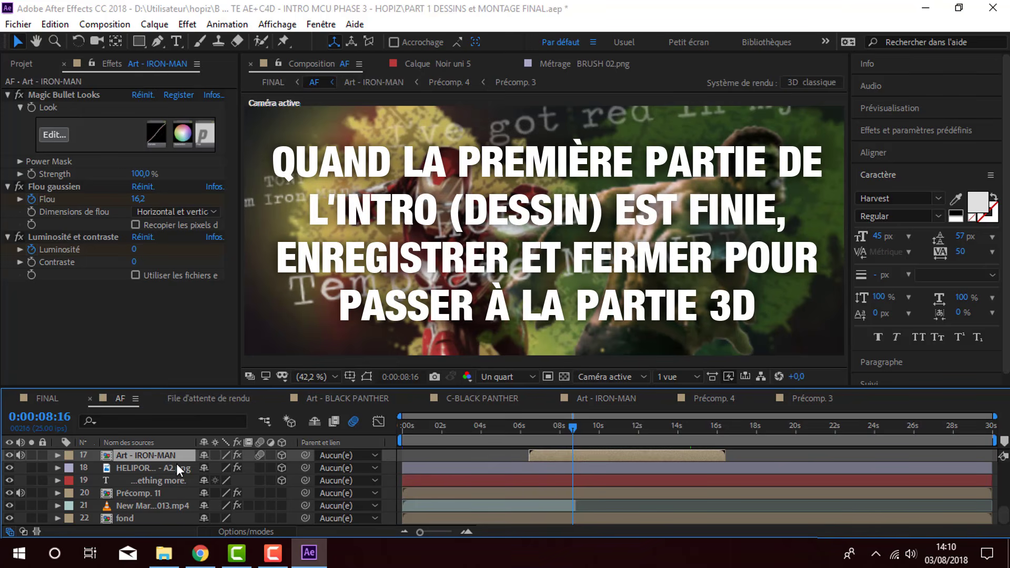
click(21, 64)
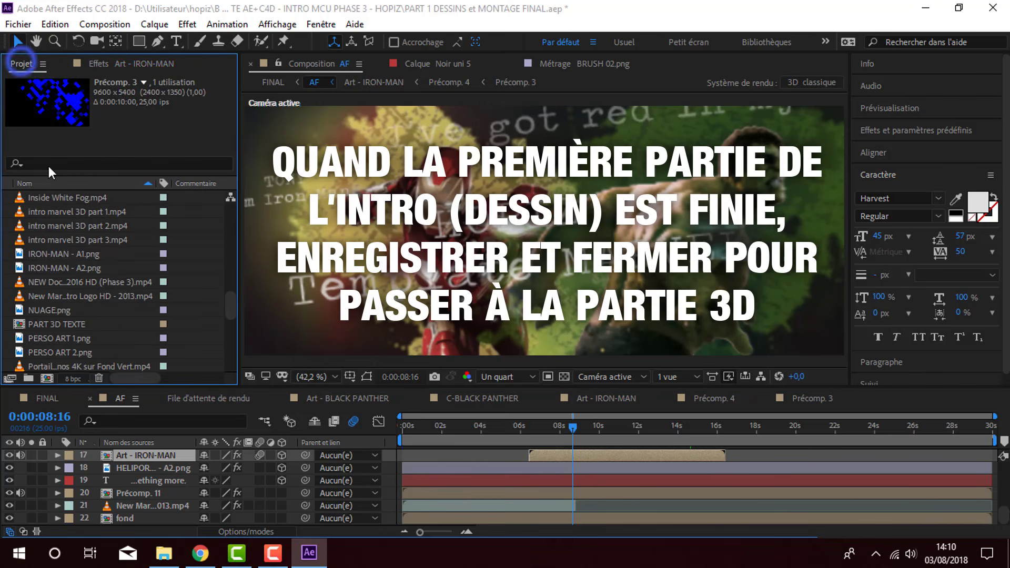
click(52, 399)
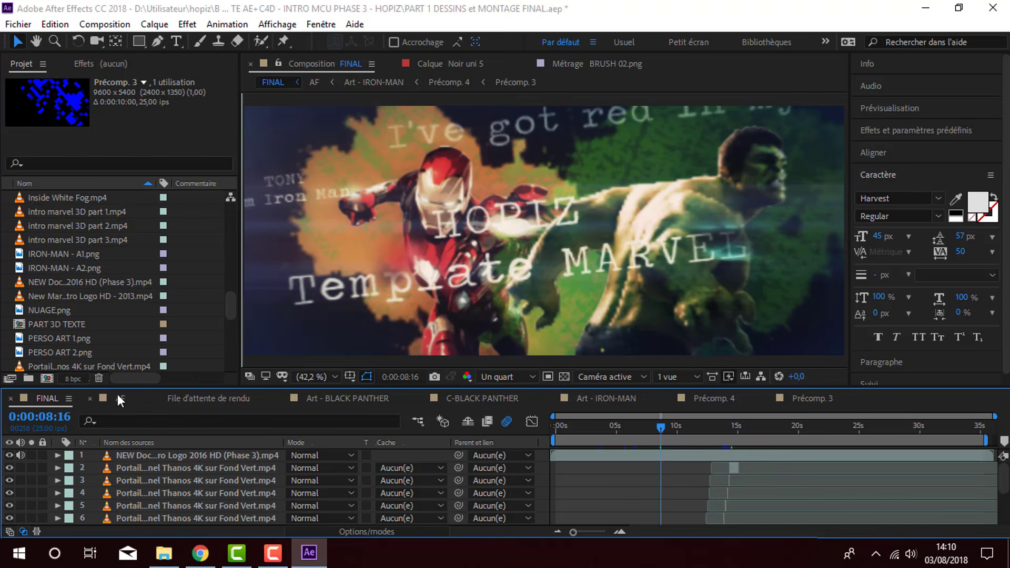
click(116, 396)
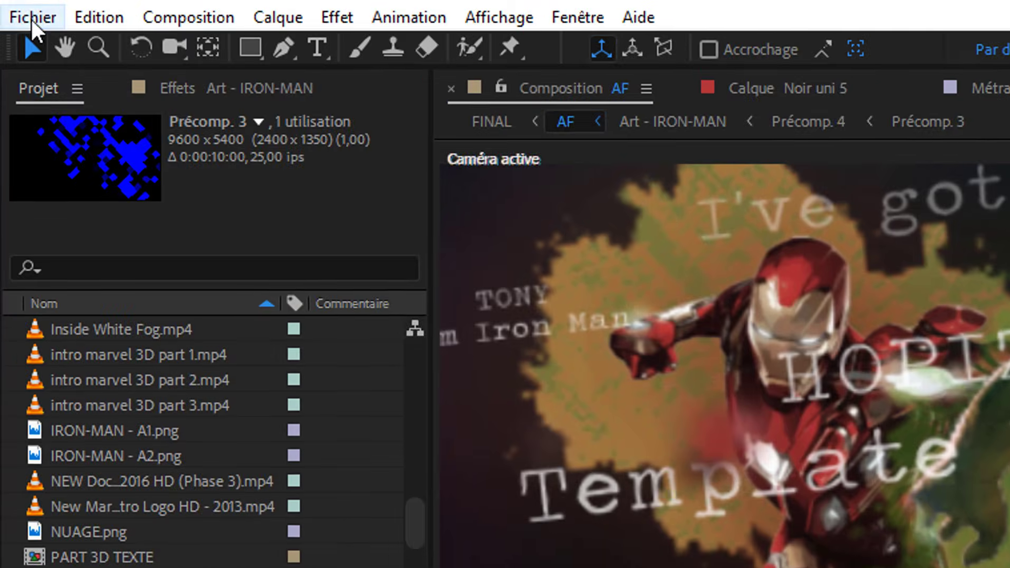
- Save the project as "exemple template mcu" in the Bureau folder and close After Effects
click(19, 25)
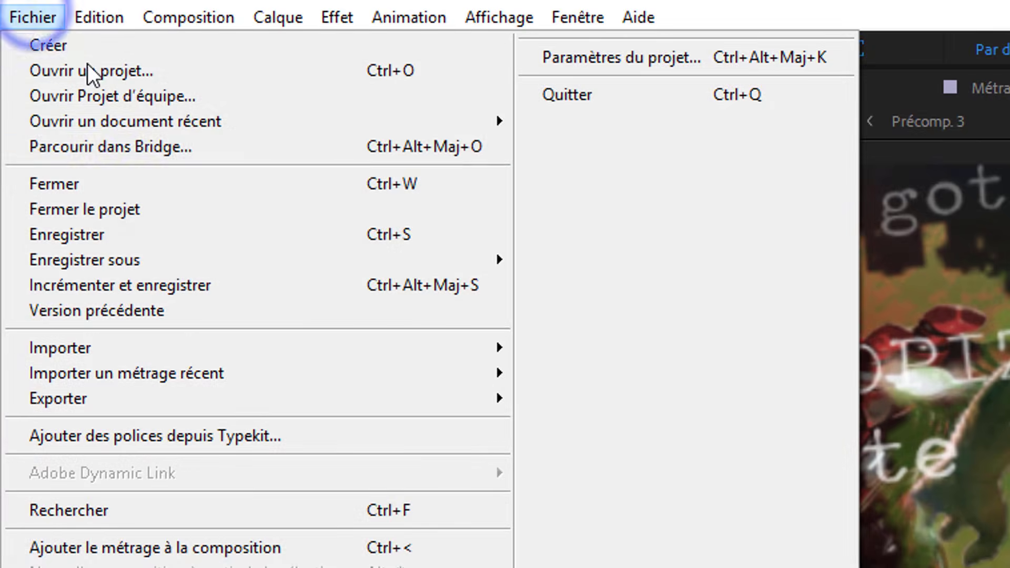
mouse_move(231, 263)
click(578, 255)
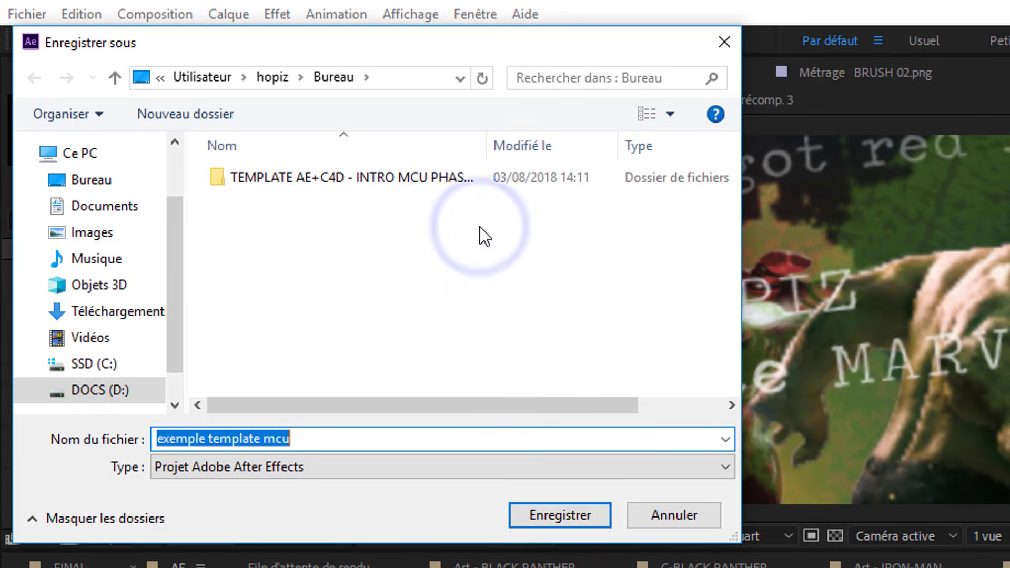
click(480, 227)
key(Return)
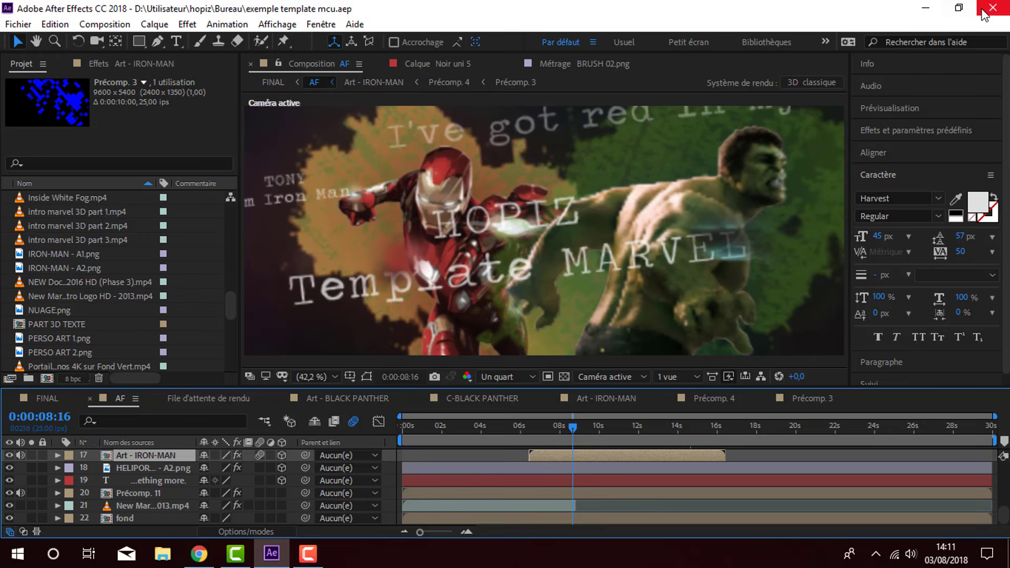
click(984, 11)
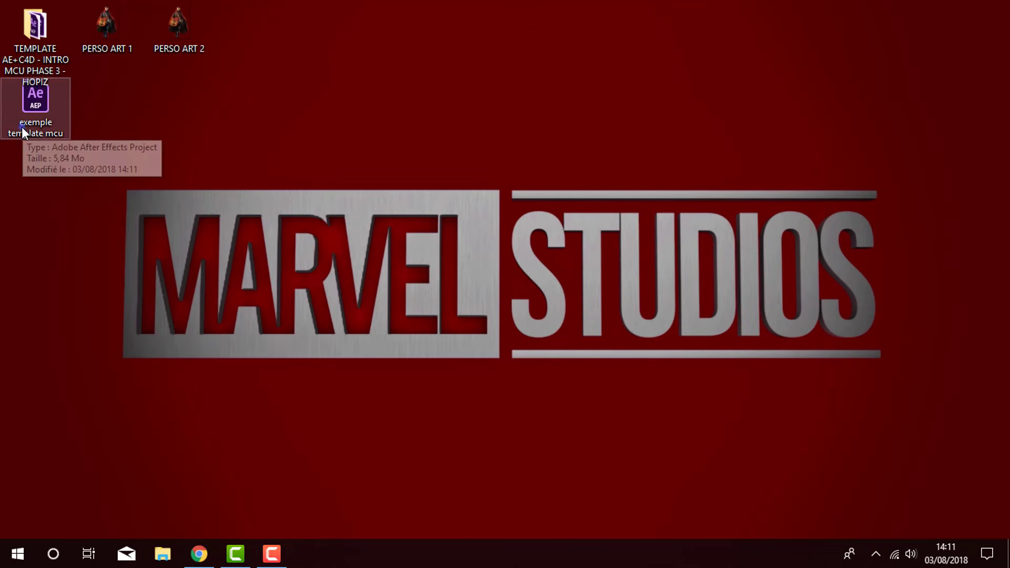
- Move the exemple template mcu file aside on the desktop and open PART 2 INTRO 3D 0-180 from the template folder in Cinema 4D
drag(21, 129, 234, 41)
double_click(59, 42)
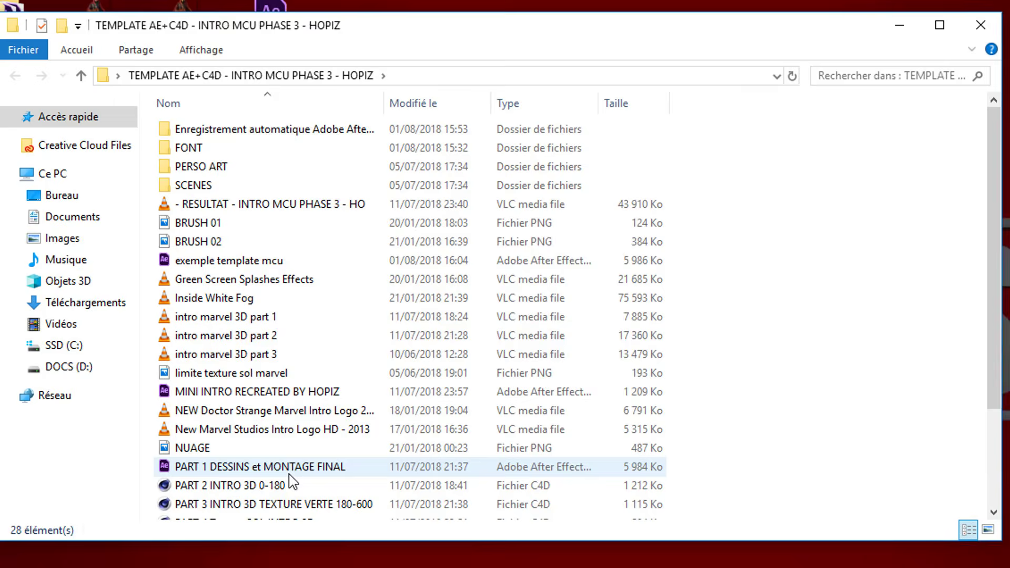
double_click(268, 469)
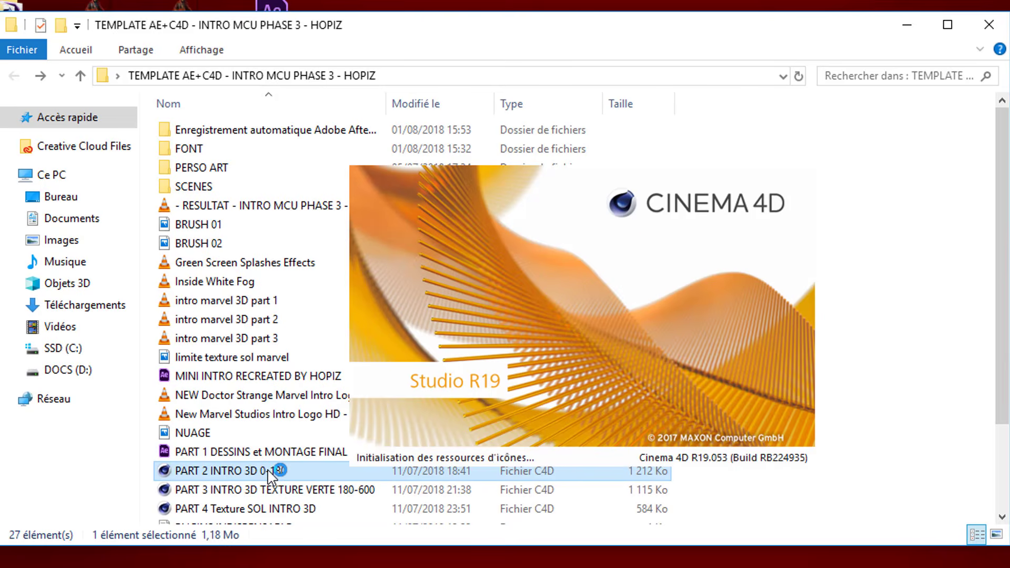
click(980, 30)
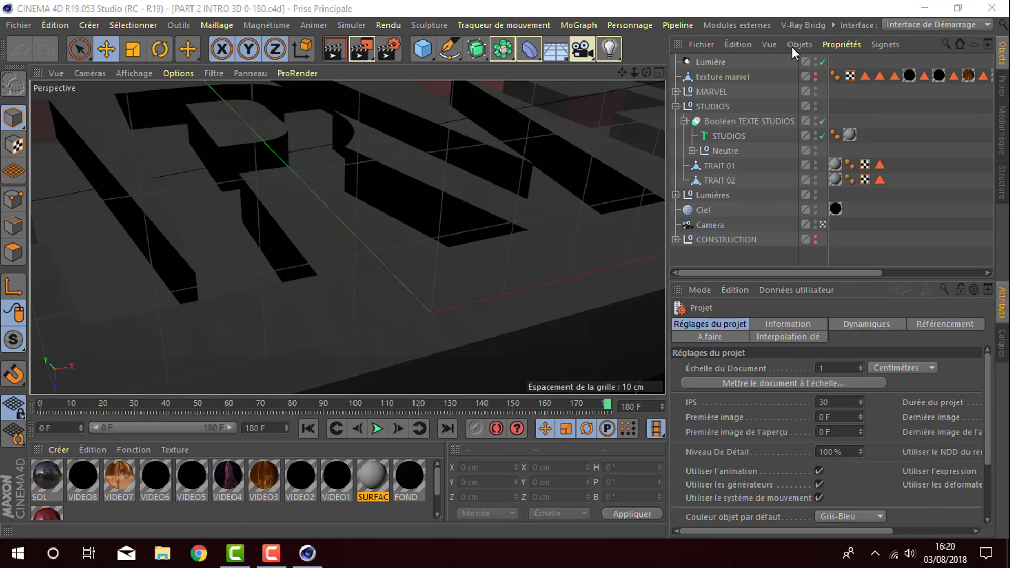
- Scrub through the 3D intro and extend the timeline's end to 600 frames
click(51, 406)
drag(52, 406, 605, 405)
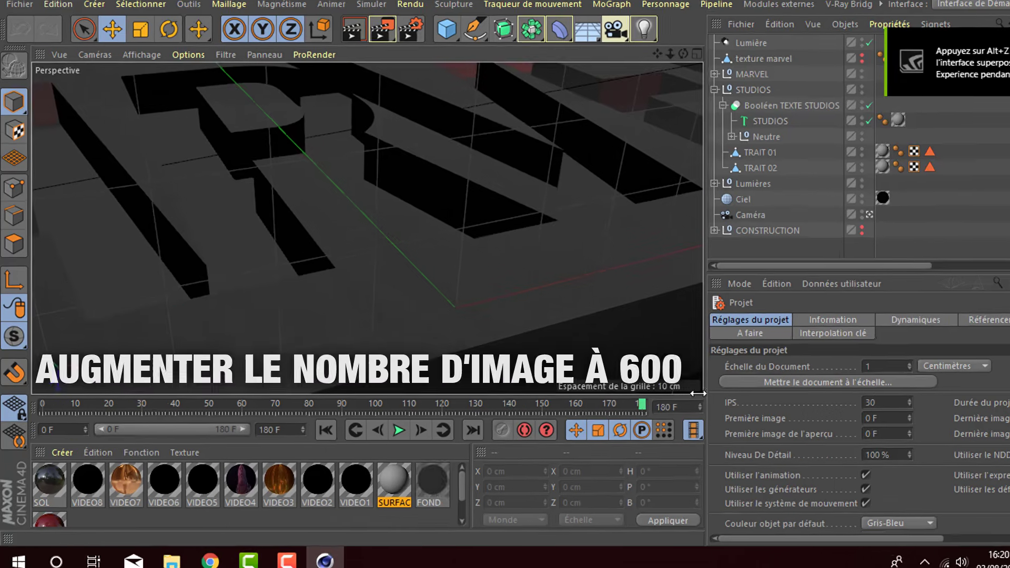
click(265, 428)
text(600)
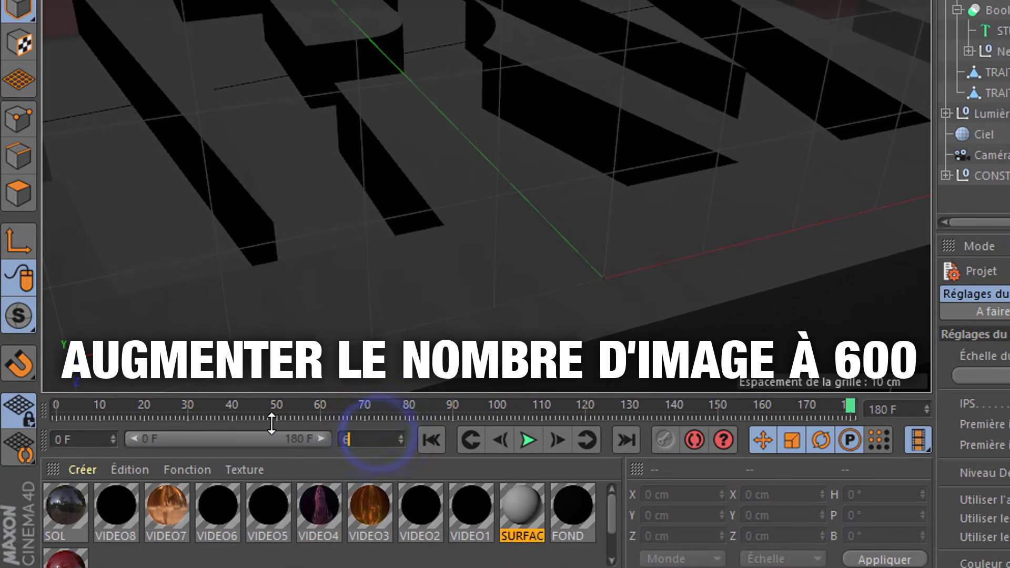
key(Return)
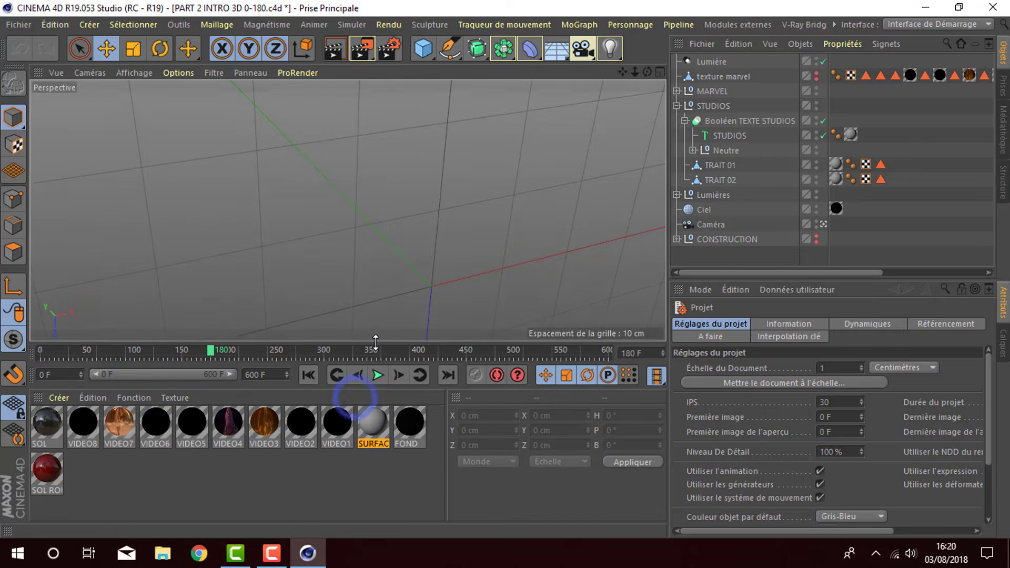
drag(376, 342, 375, 324)
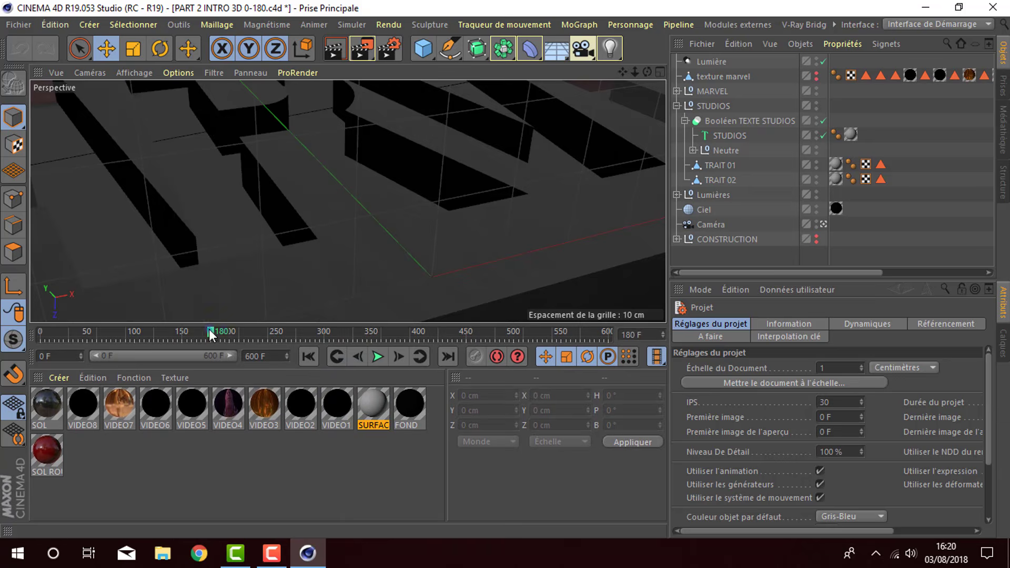
- Go to frame 450 and change the text of the STUDIOS text object to TEMPLATE
drag(209, 329, 356, 333)
click(718, 134)
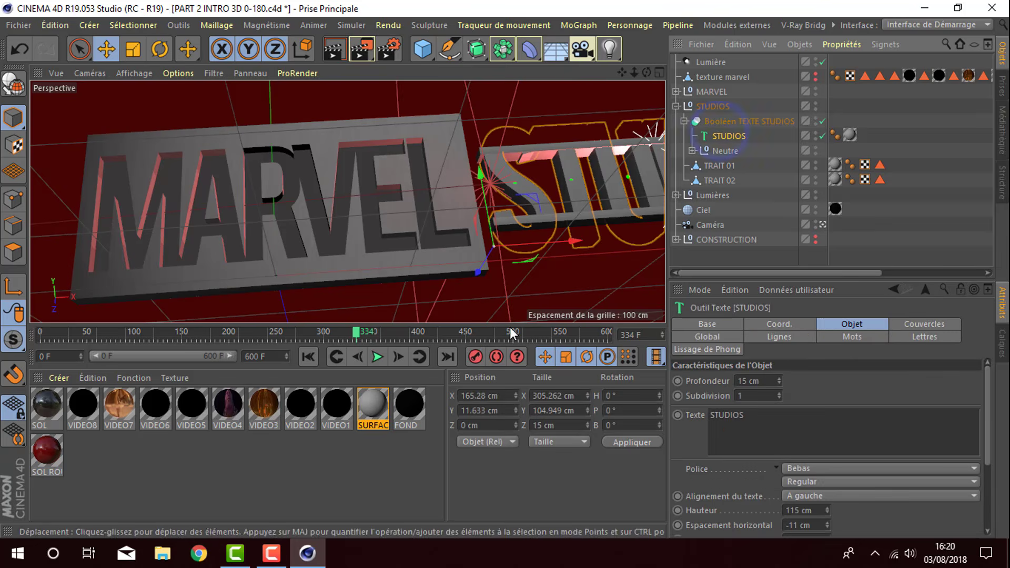
click(467, 334)
double_click(788, 423)
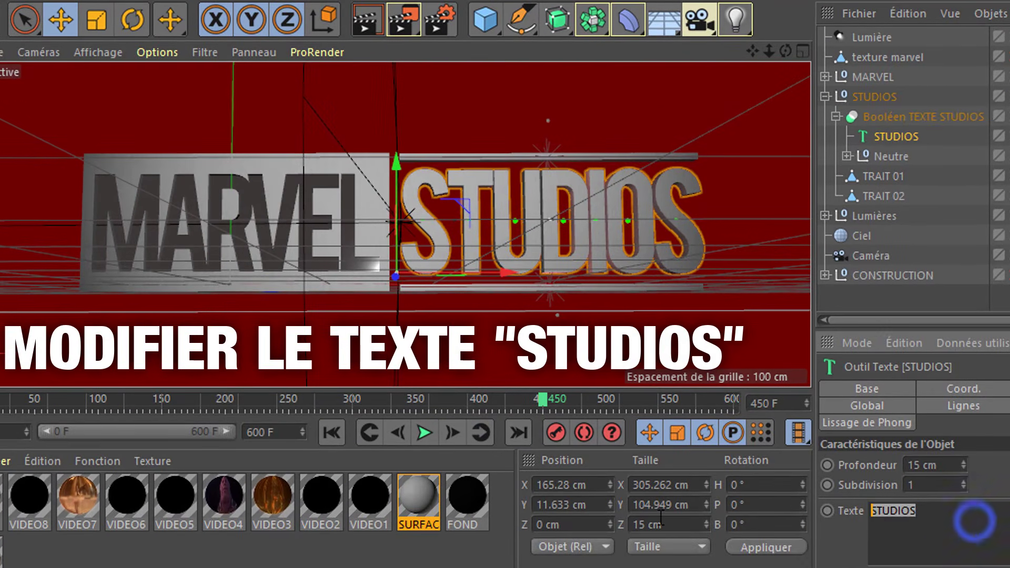
text(TEMPLATE)
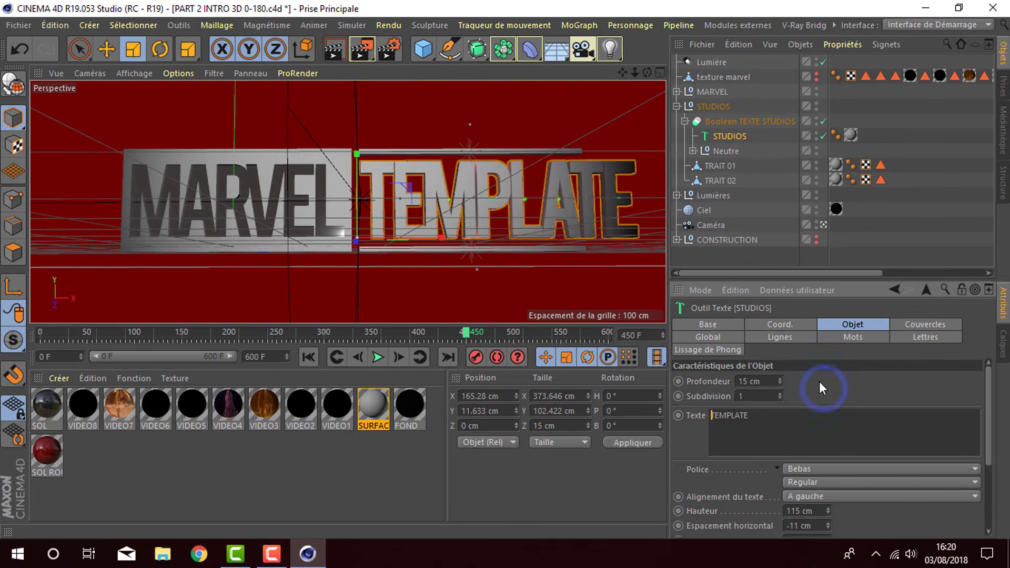
- Set the TEMPLATE text's X scale to 0.747 to fit between its bars, and check it through the scene camera at frame 433
drag(466, 333, 372, 333)
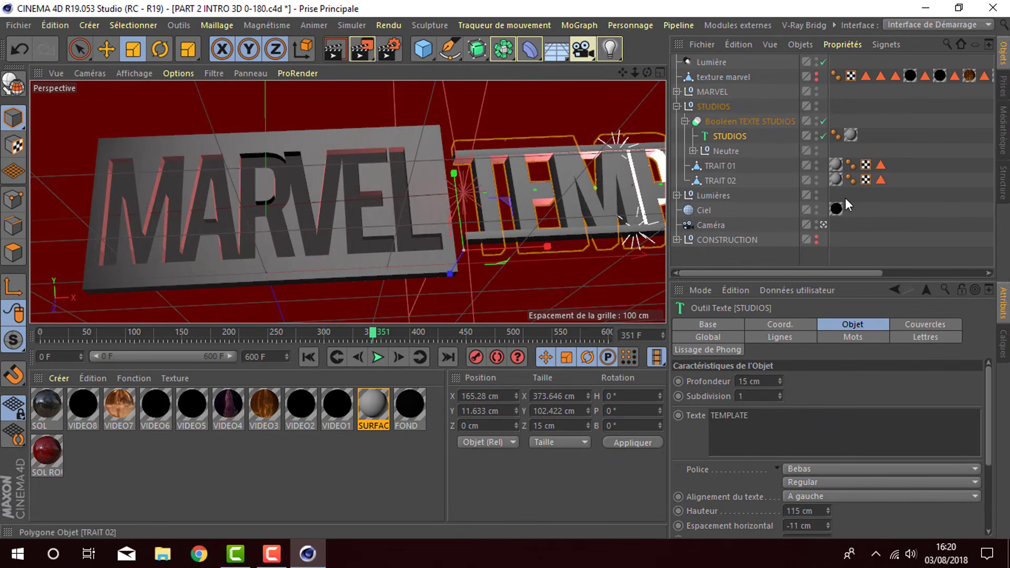
click(822, 225)
drag(623, 72, 647, 71)
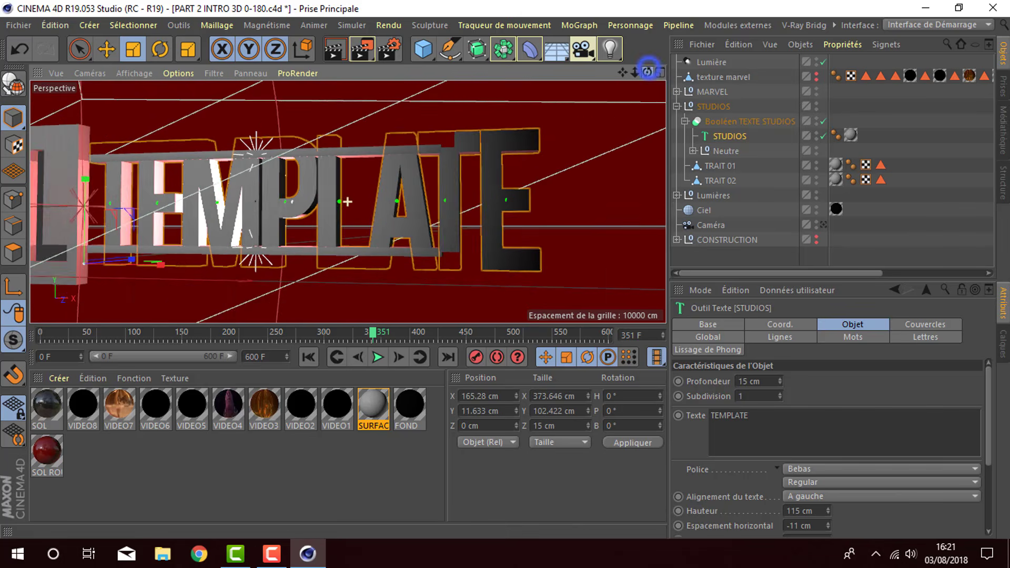
click(733, 140)
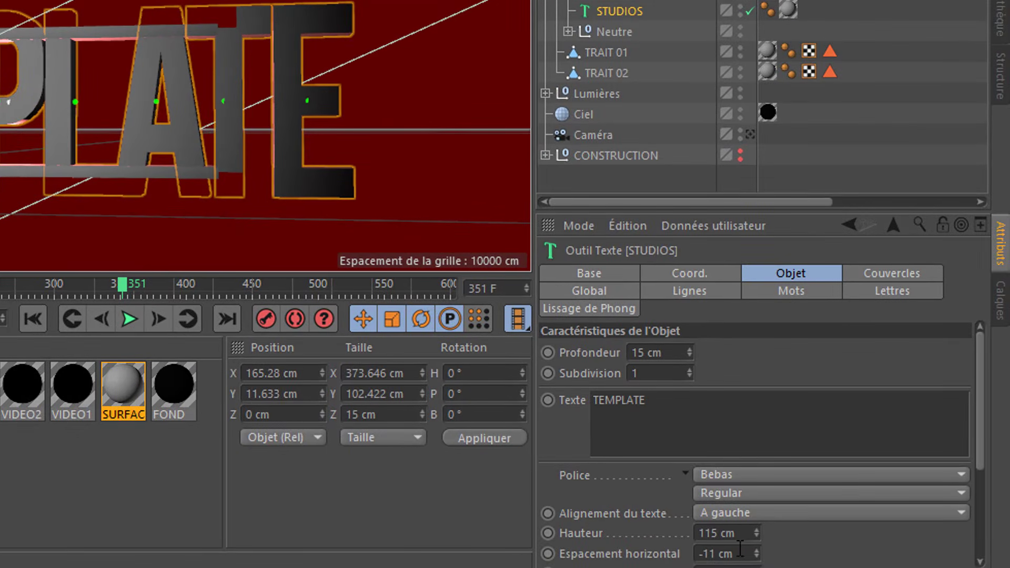
click(690, 273)
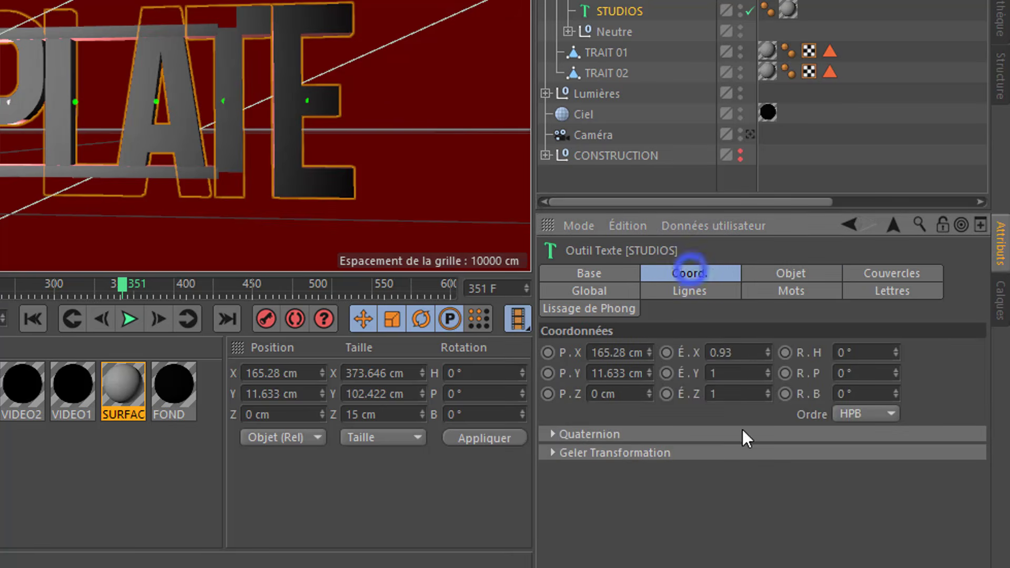
drag(760, 356, 750, 349)
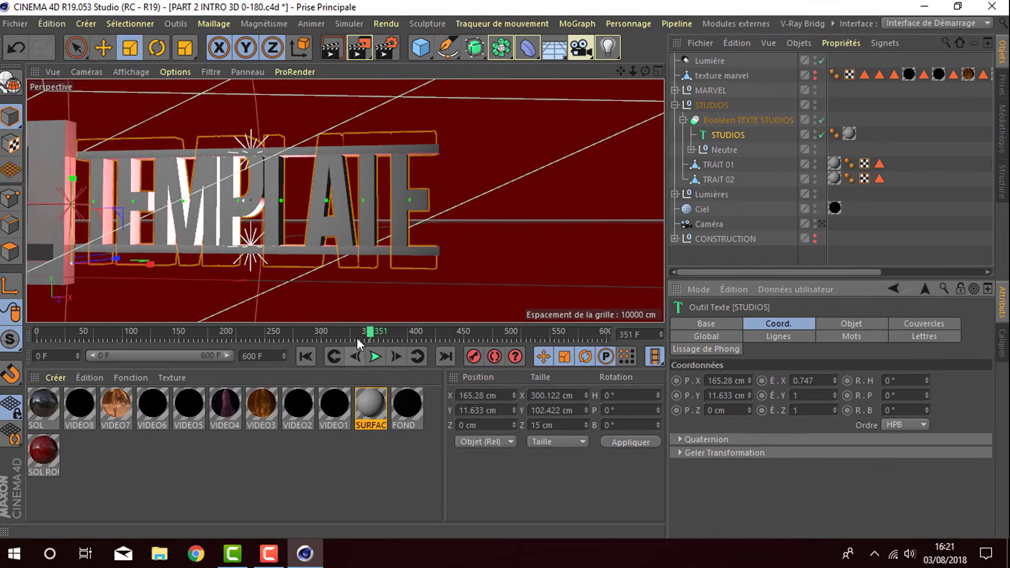
drag(122, 287, 55, 287)
click(501, 332)
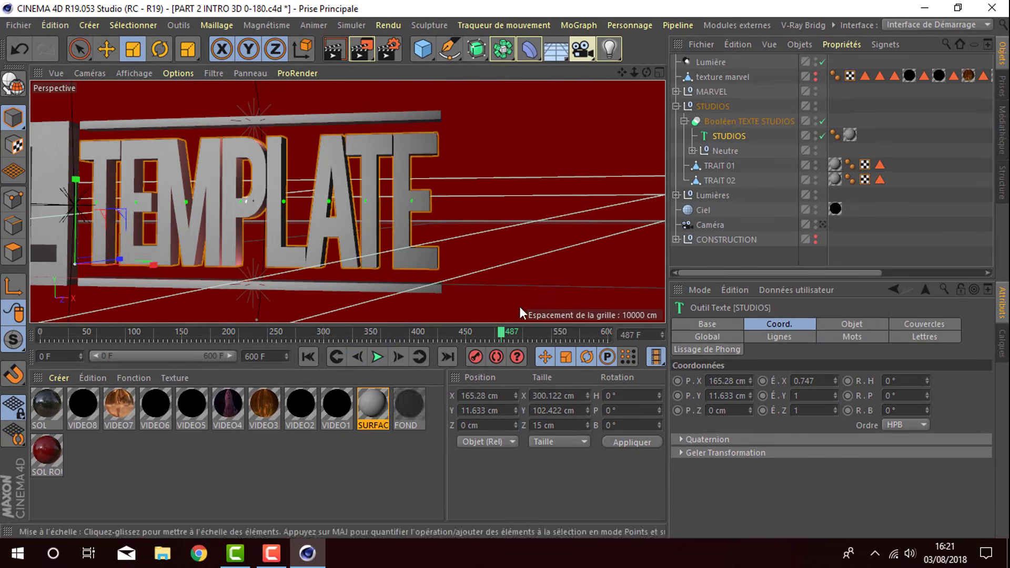
click(824, 225)
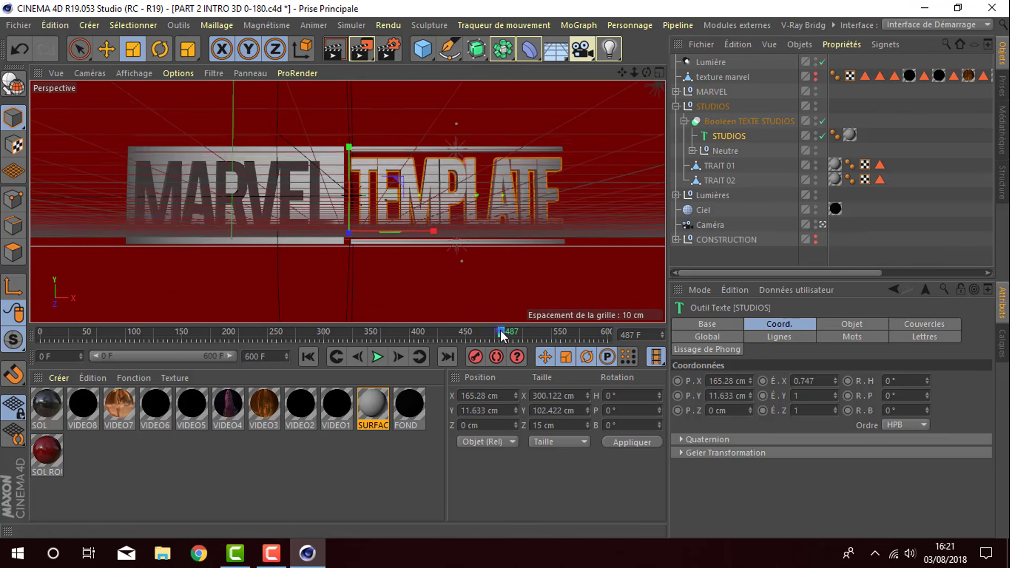
drag(480, 332, 450, 339)
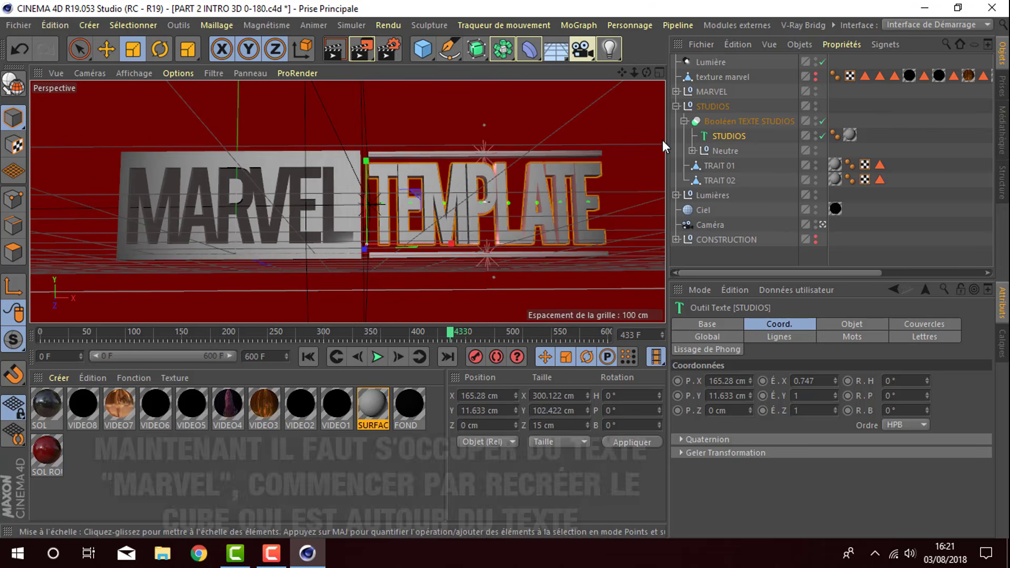
- Add a cube and match it to the MARVEL block, about 14.8 cm deep and about 305 cm wide
click(423, 49)
click(437, 58)
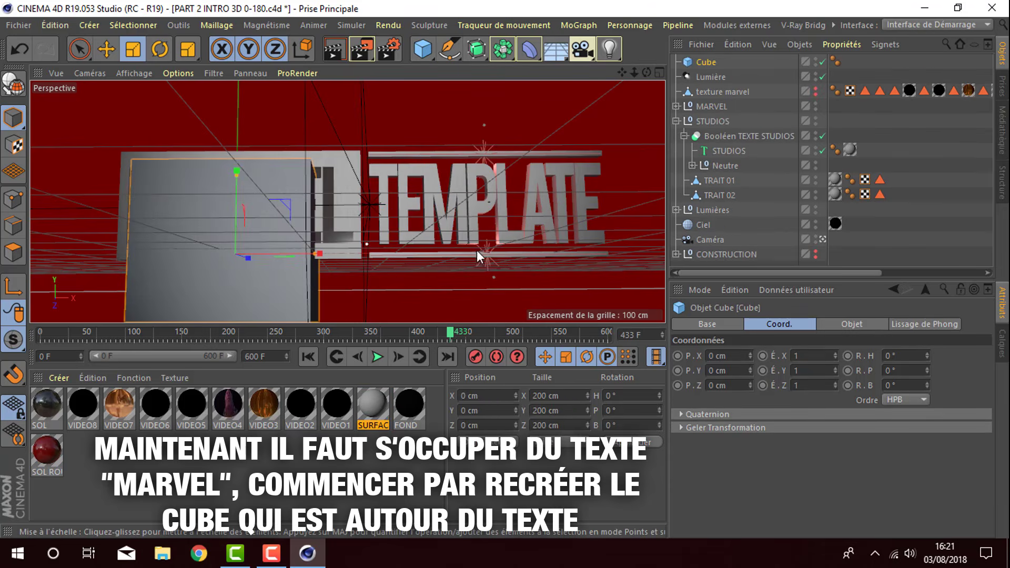
click(660, 72)
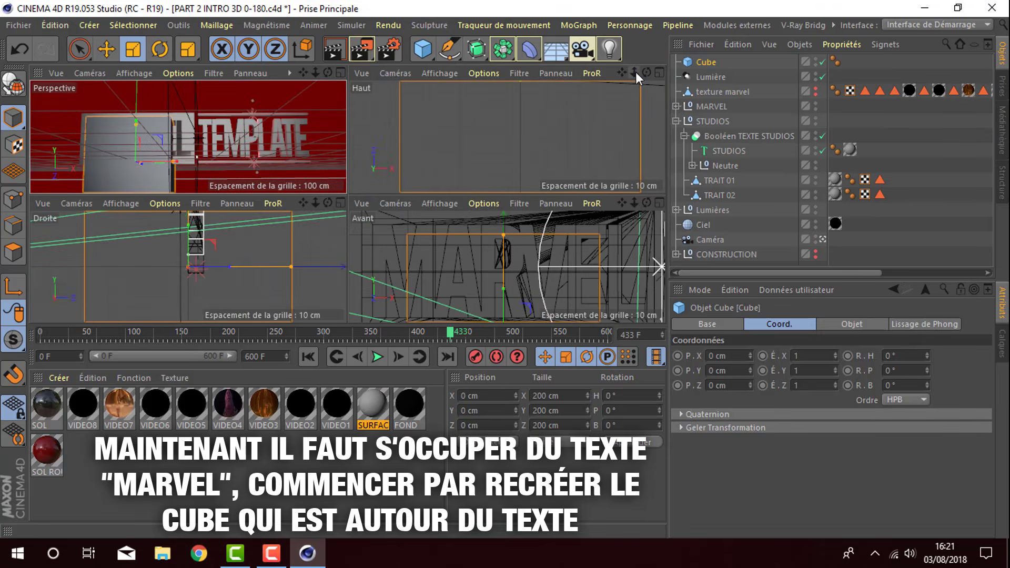
drag(636, 71, 630, 68)
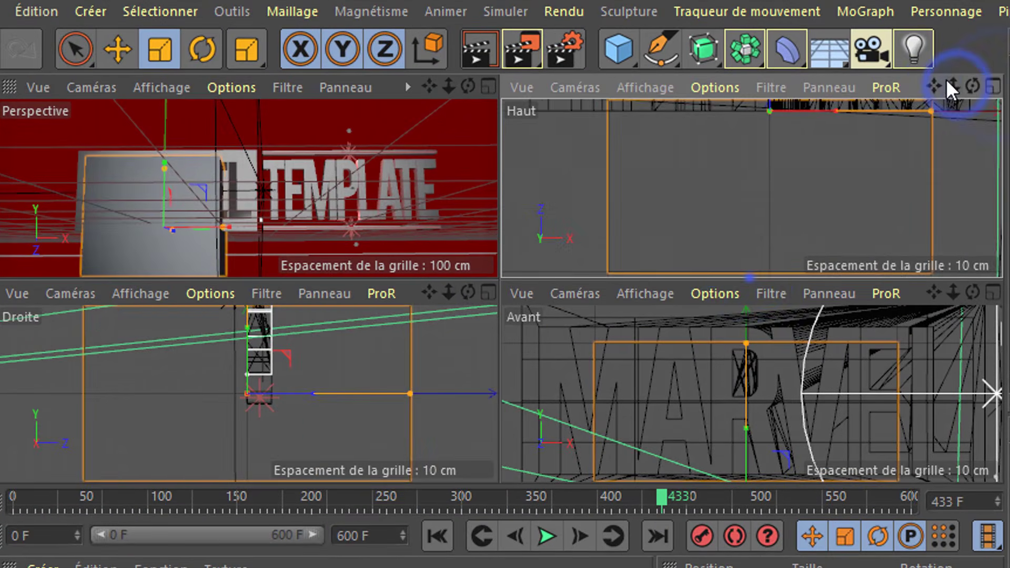
drag(750, 277, 737, 185)
key(e)
drag(953, 85, 759, 132)
scroll(749, 399, down, 3)
drag(841, 456, 889, 451)
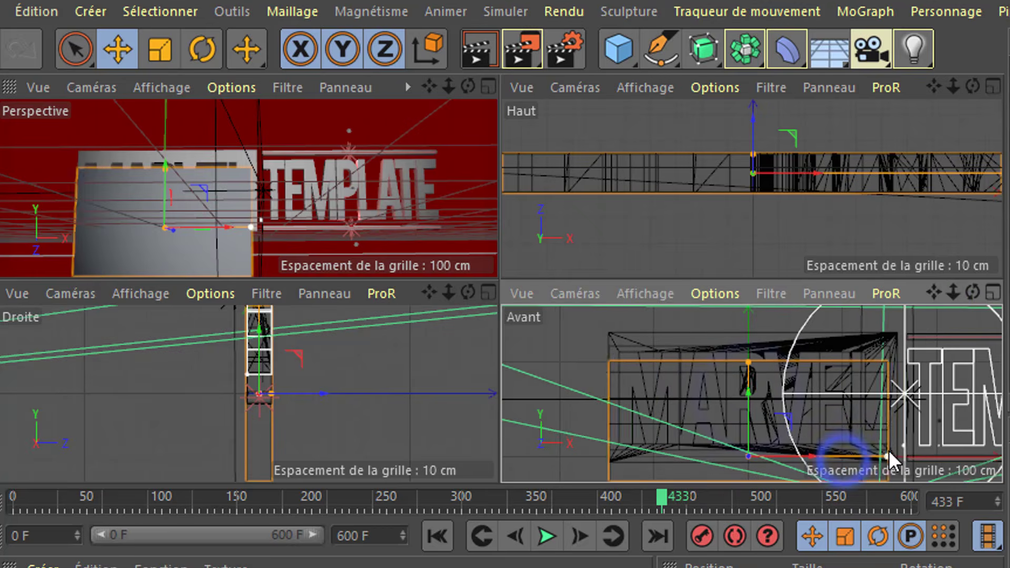
- Align the cube with the MARVEL block in the front view and adjust its height to about 135 cm
middle_click(889, 455)
drag(619, 424, 624, 428)
drag(492, 226, 507, 70)
drag(500, 258, 503, 242)
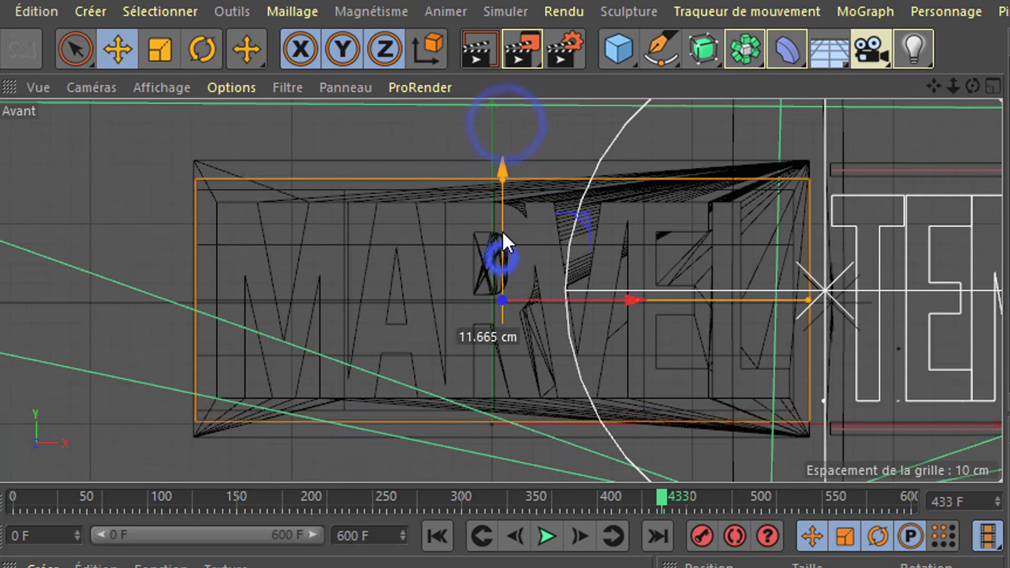
drag(502, 179, 511, 163)
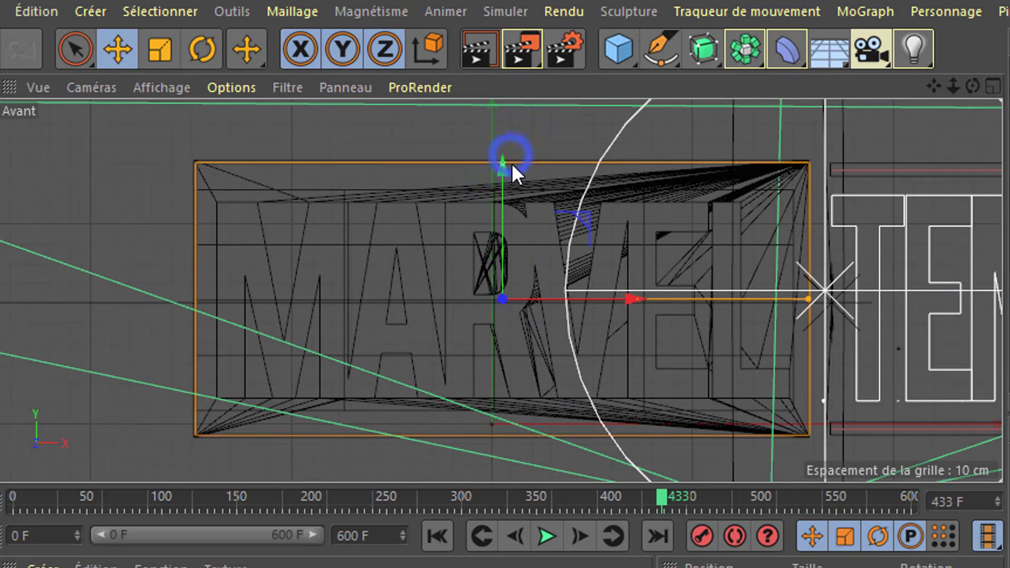
middle_click(512, 163)
middle_click(457, 121)
- Hide the old MARVEL group in both the editor and the render
click(714, 62)
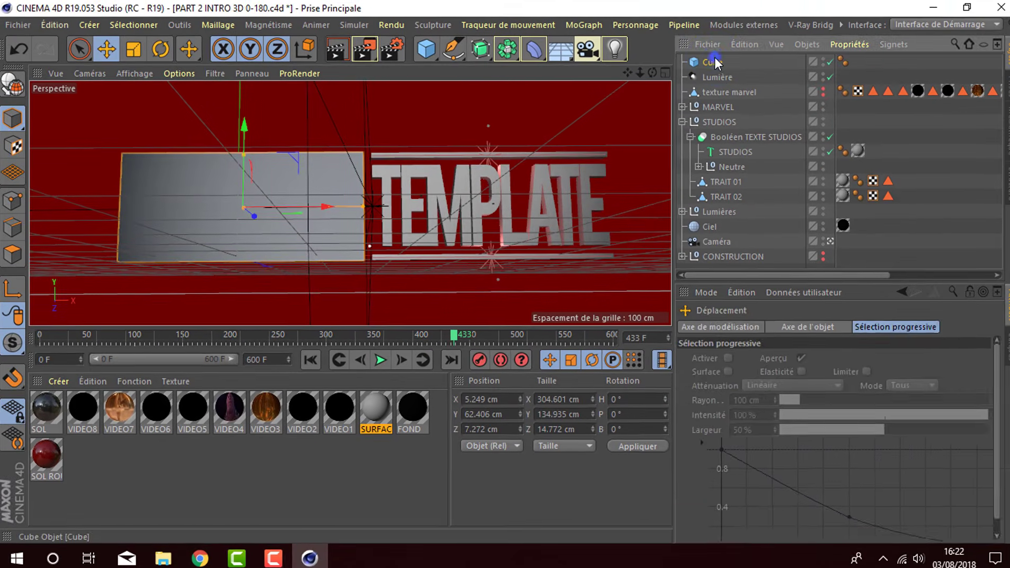
double_click(714, 62)
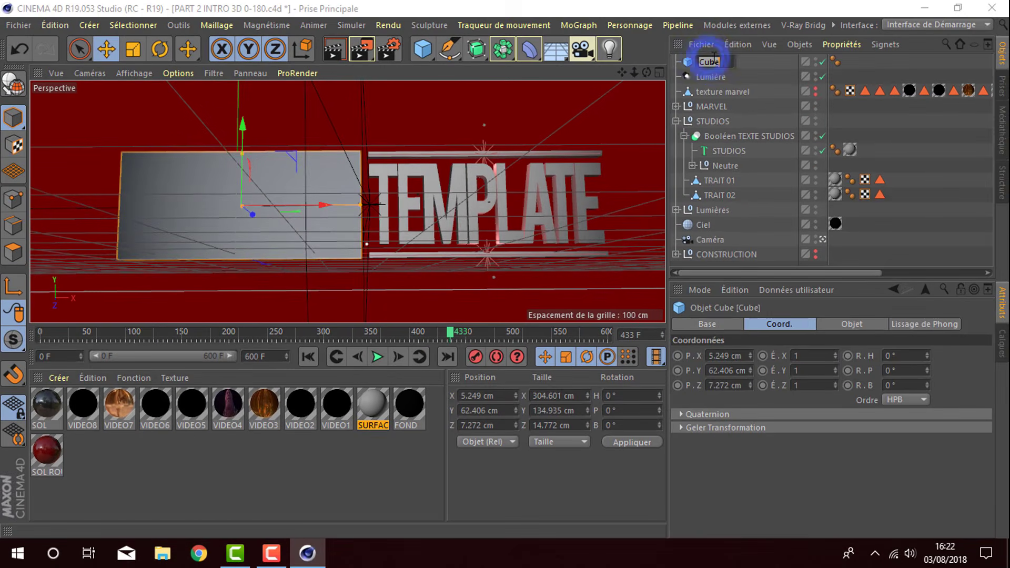
click(676, 121)
click(677, 106)
click(714, 107)
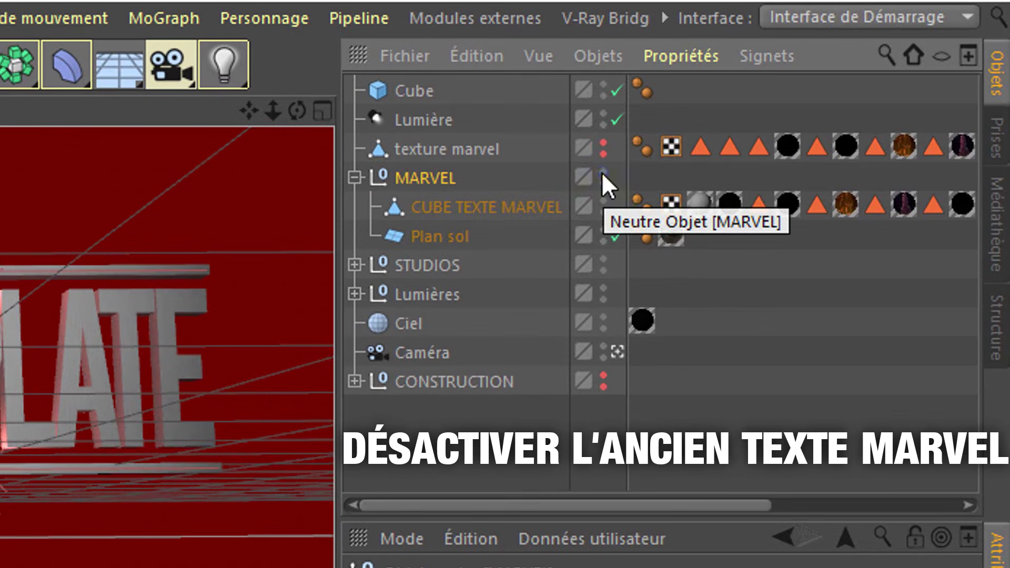
click(802, 104)
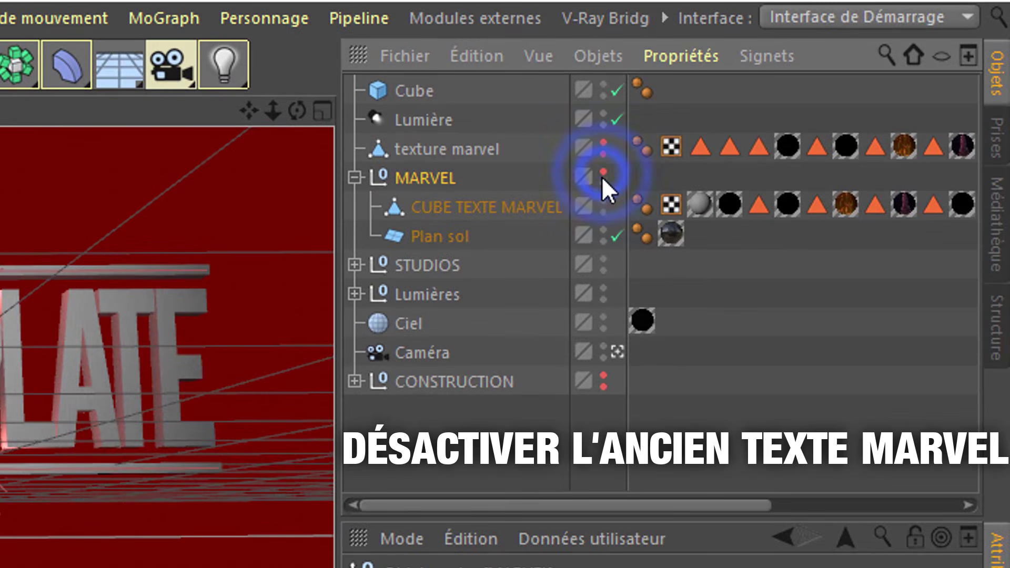
click(603, 183)
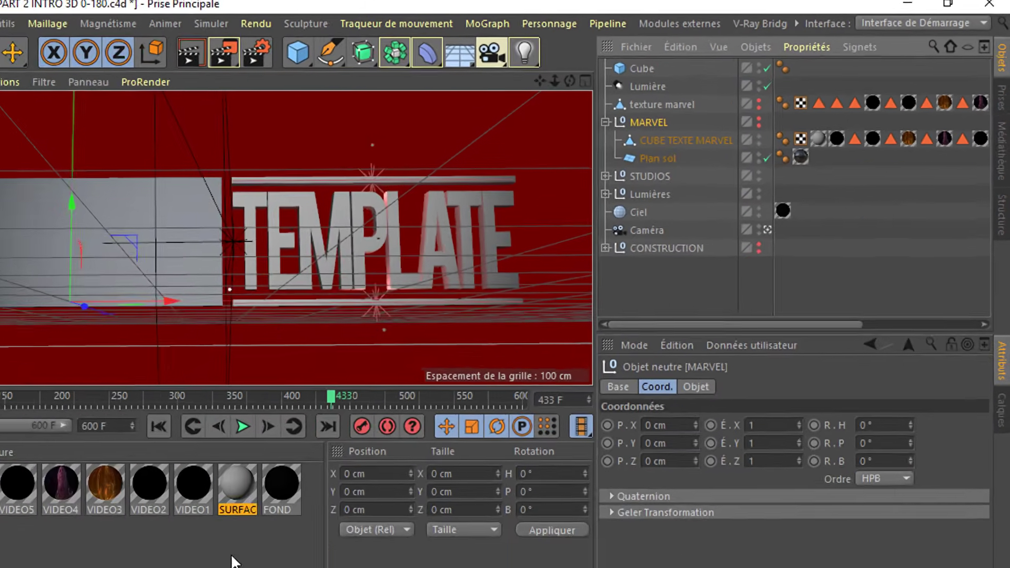
- Apply the SURFACE METAL material to the cube and set its texture's V offset to -2% and V length to 102%
drag(48, 404, 314, 210)
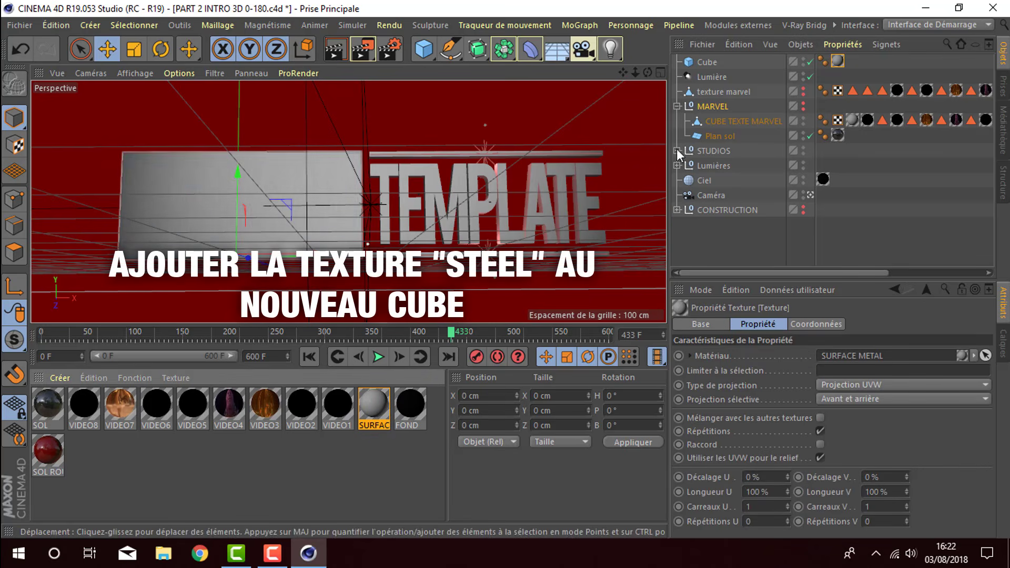
click(851, 120)
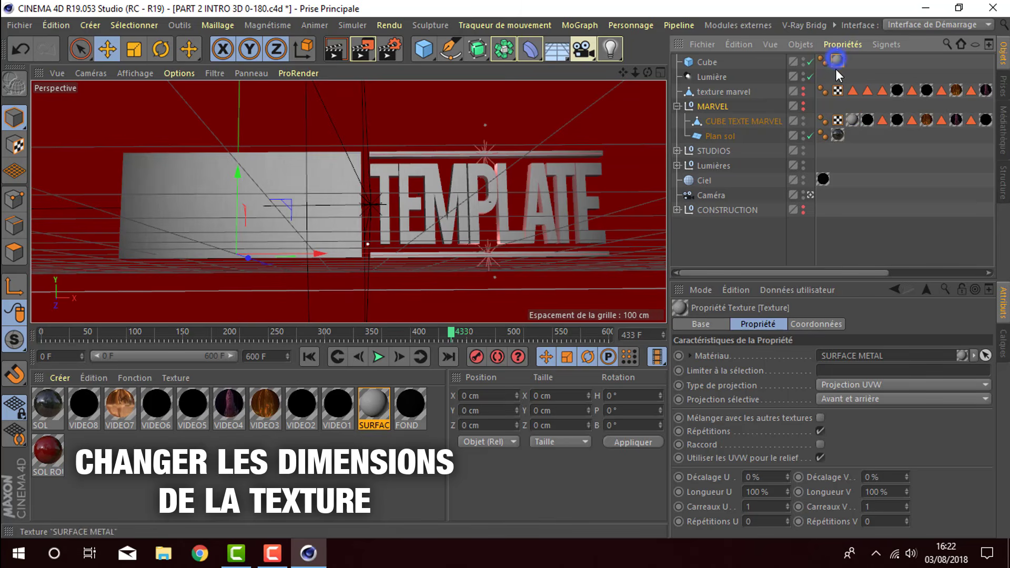
click(878, 477)
text(-2)
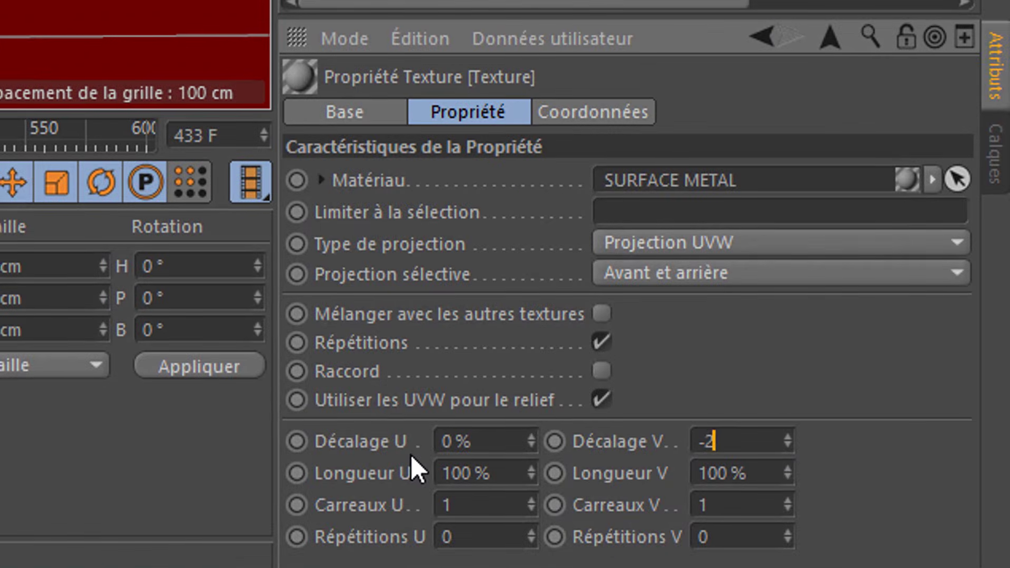
click(758, 465)
text(1)
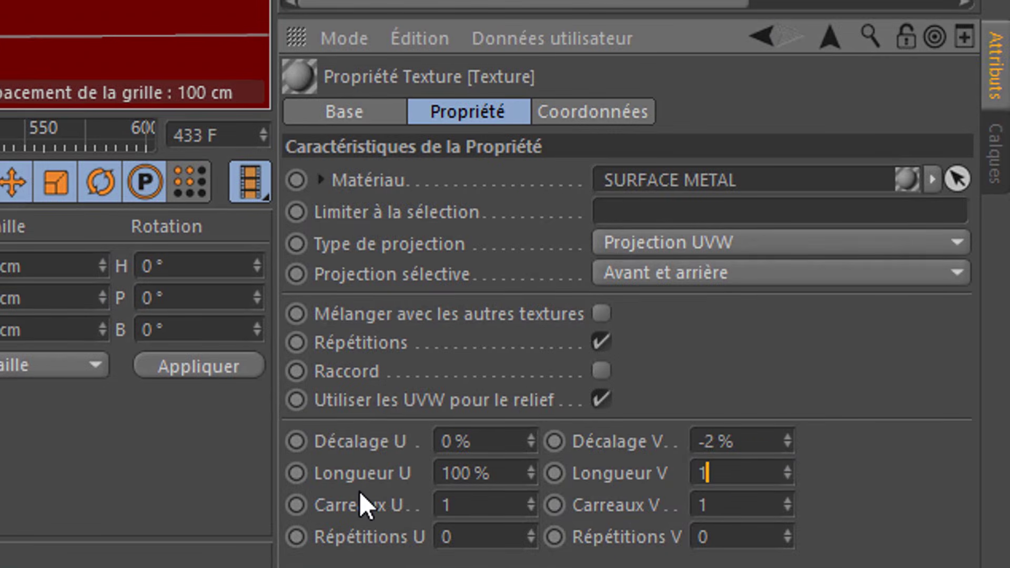
text(02)
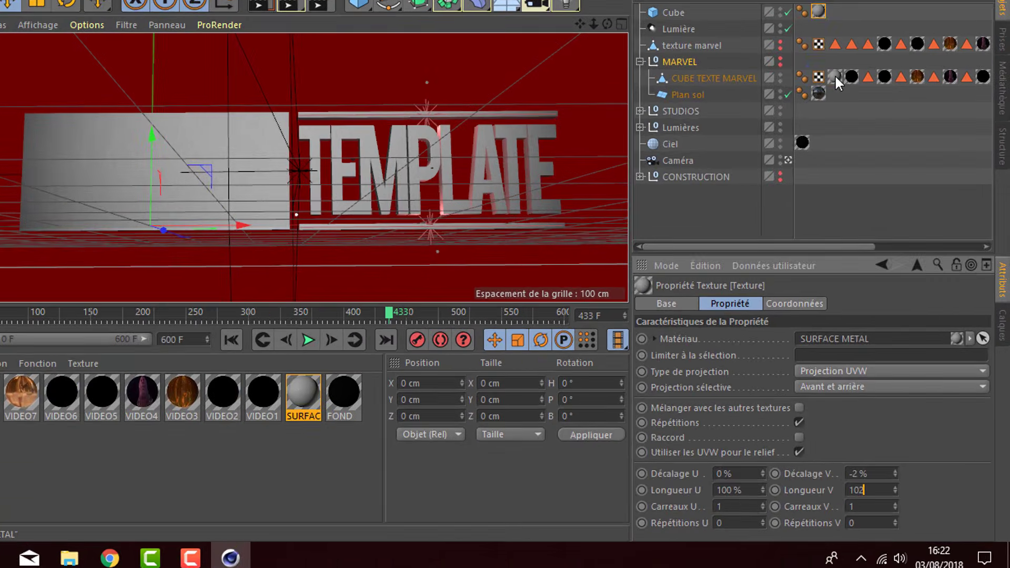
click(854, 119)
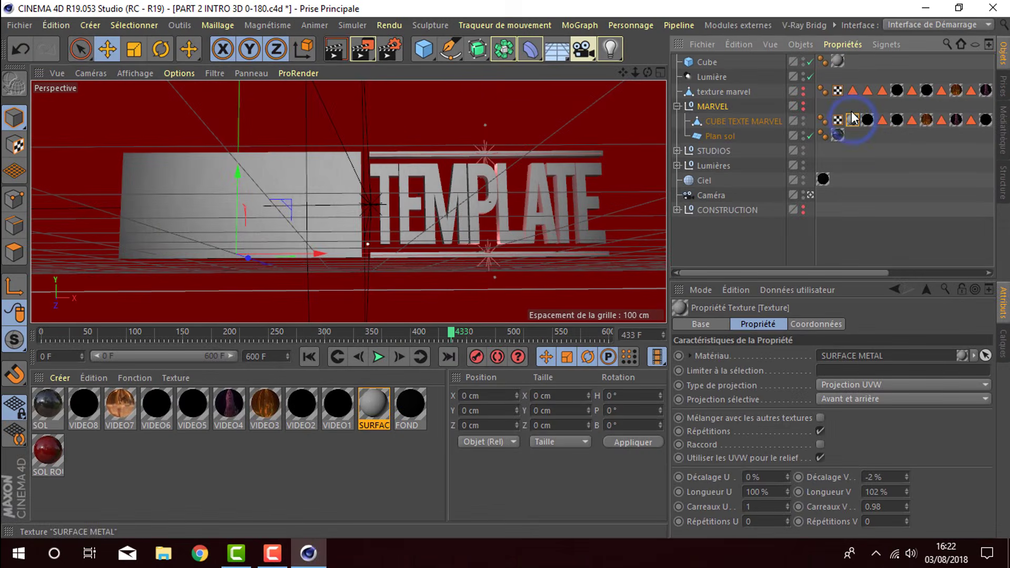
click(677, 107)
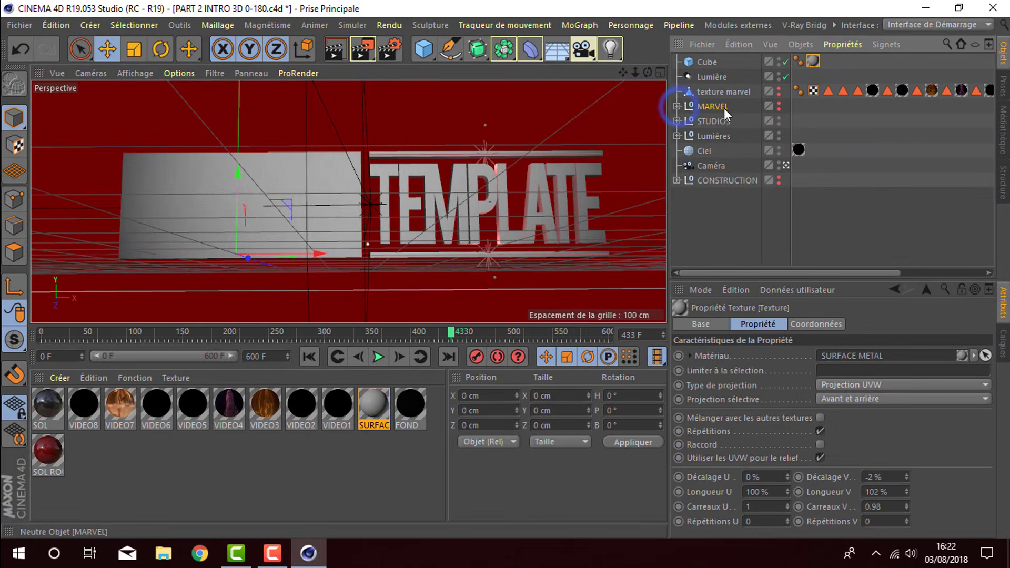
- Copy the letter M text object from Booléen CUBE M in the CONSTRUCTION group and paste it at the top level of the scene
click(706, 62)
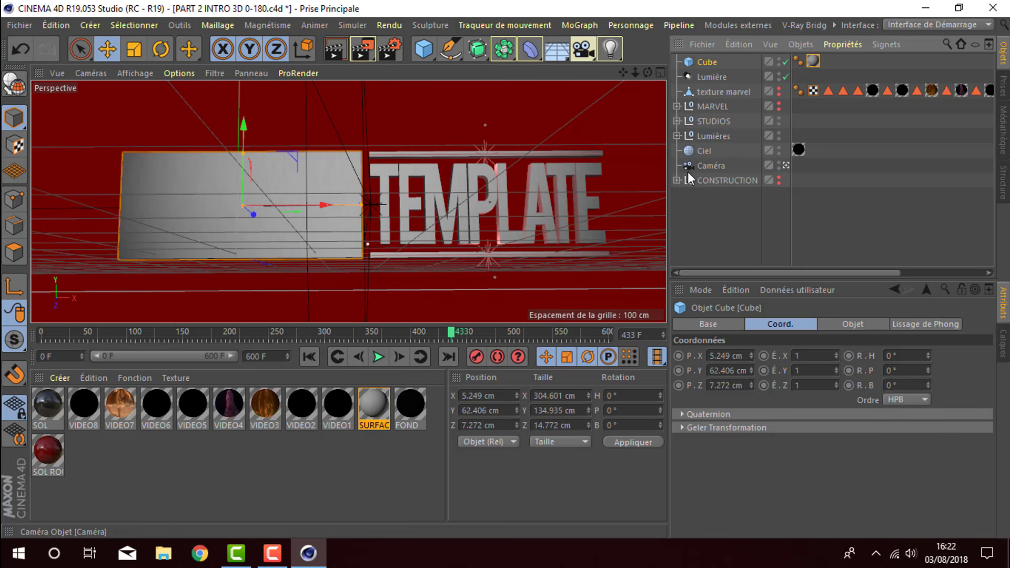
click(677, 180)
click(685, 195)
click(694, 210)
click(725, 240)
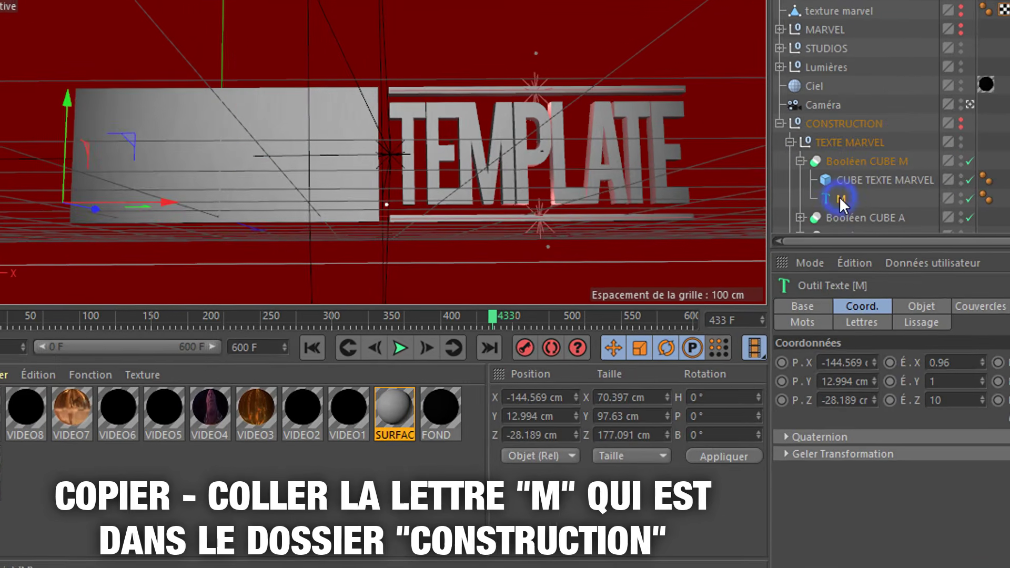
key(ctrl+c)
key(ctrl+v)
click(779, 142)
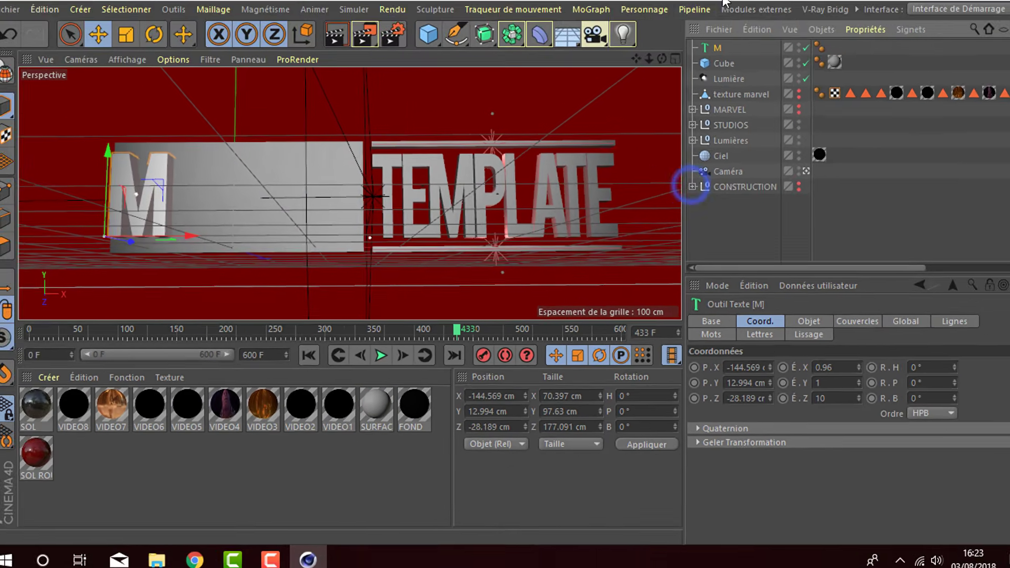
- Change the pasted M object's text to HOPIZ and set its horizontal spacing to -6.092 cm
click(713, 46)
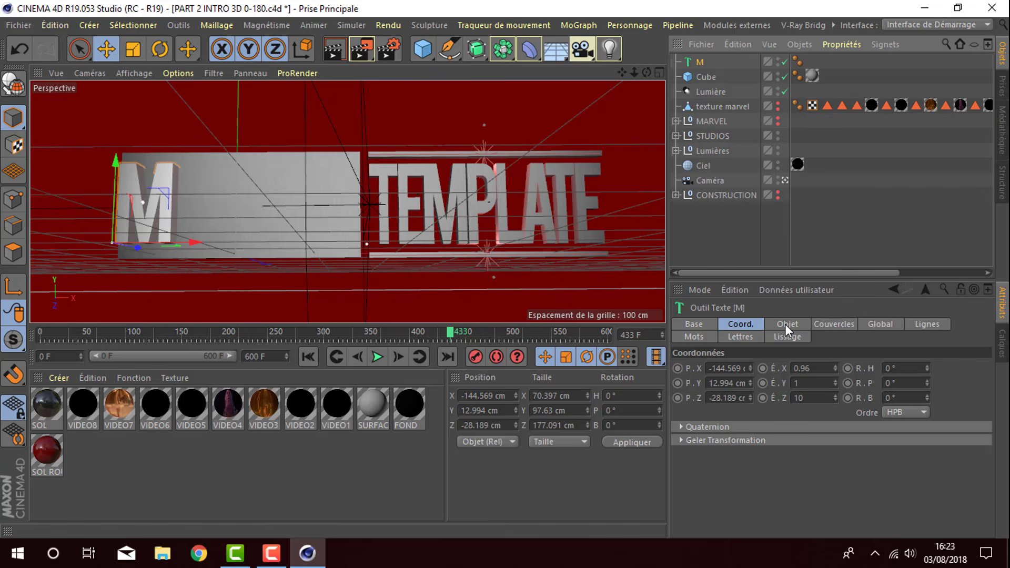
click(785, 324)
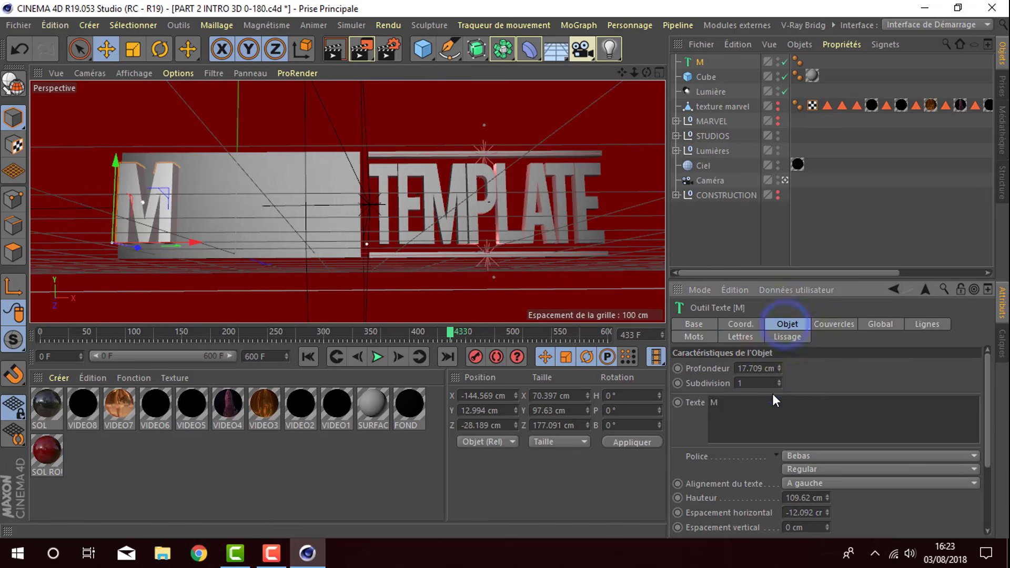
click(774, 395)
key(BackSpace)
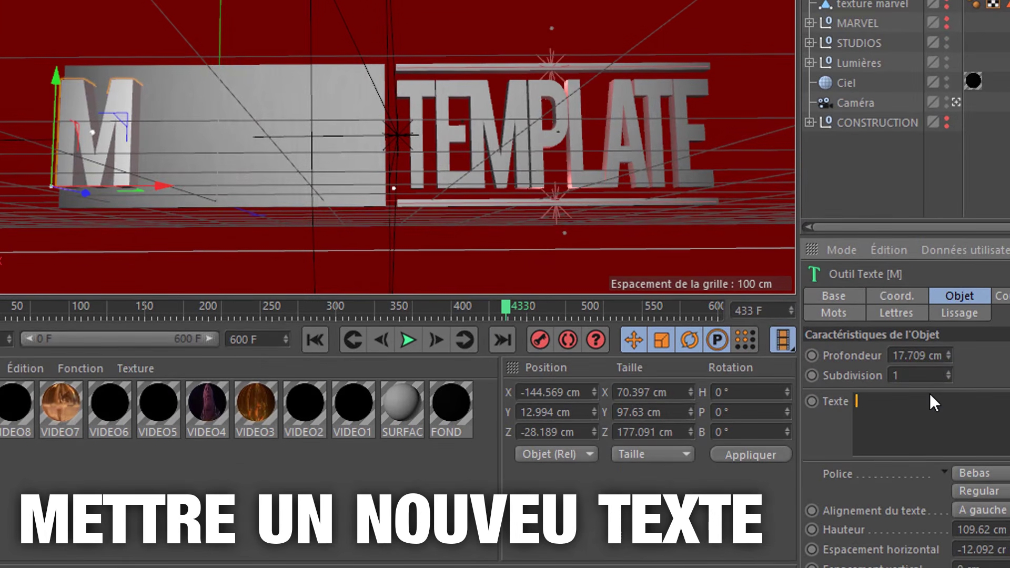
text(HOPIZ)
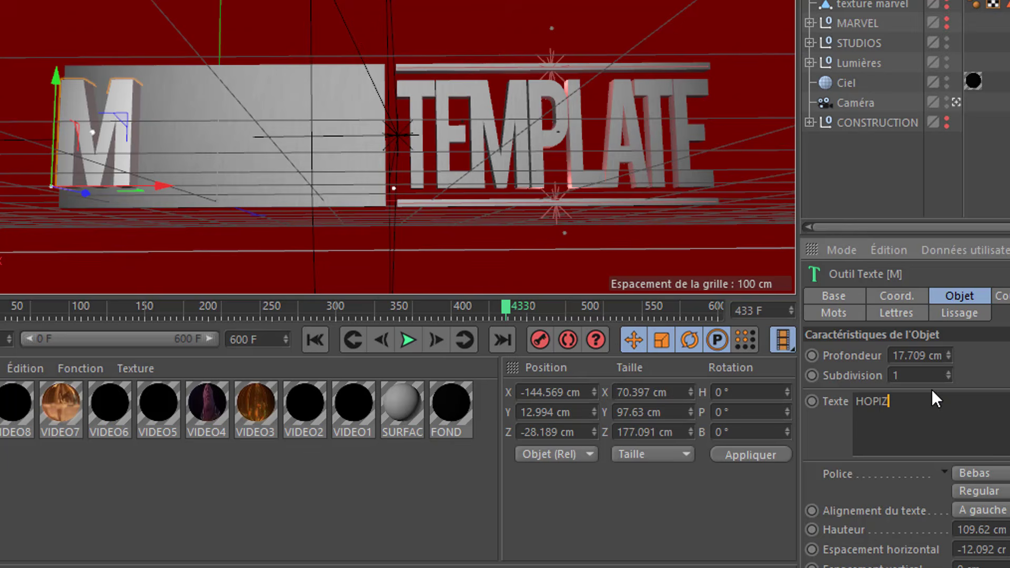
click(987, 354)
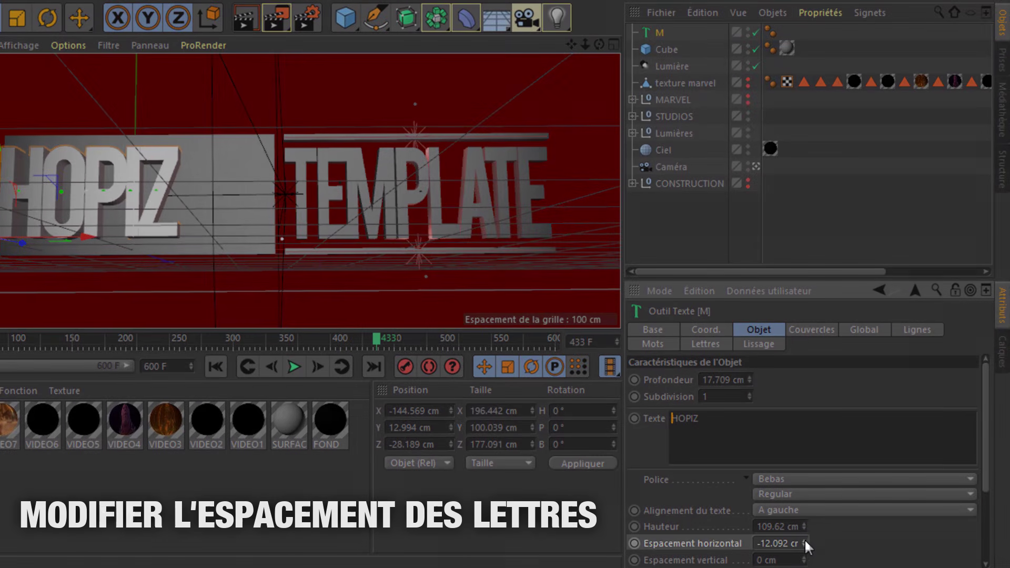
drag(808, 544, 808, 532)
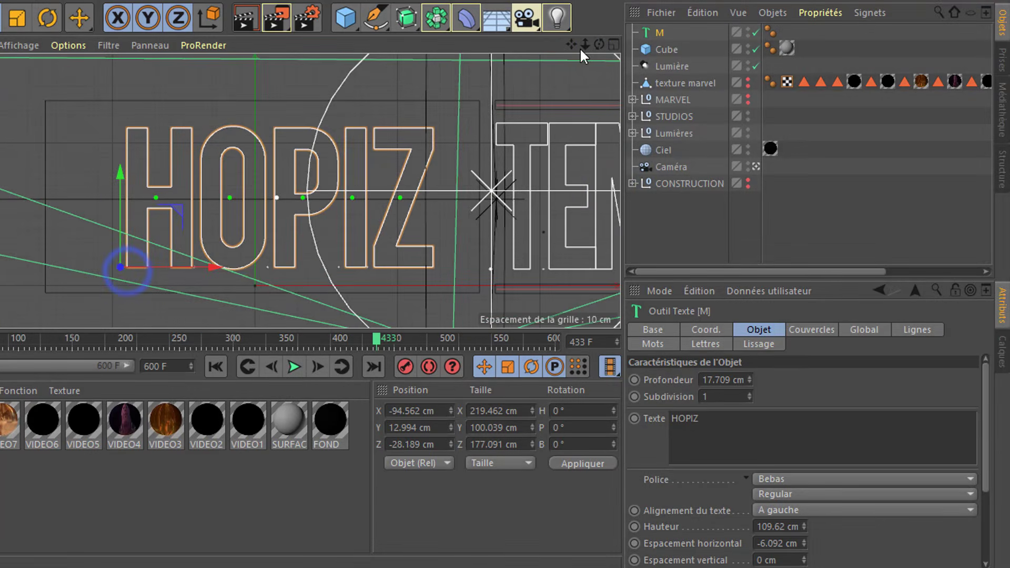
- Stretch the HOPIZ text across the cube with an X scale of 1.07 and a horizontal spacing of -1.092 cm
drag(583, 46, 87, 321)
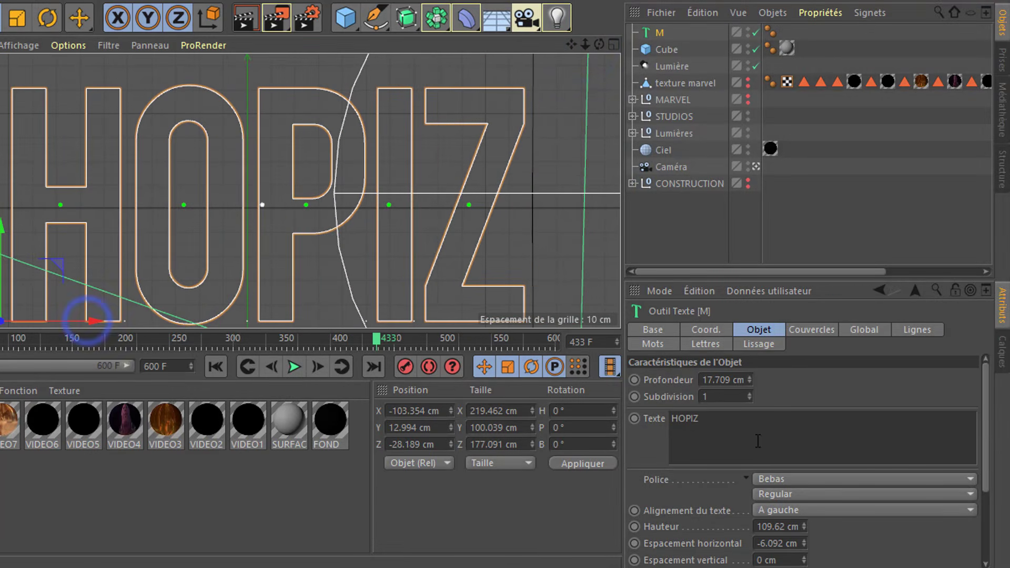
click(705, 330)
drag(813, 380, 813, 380)
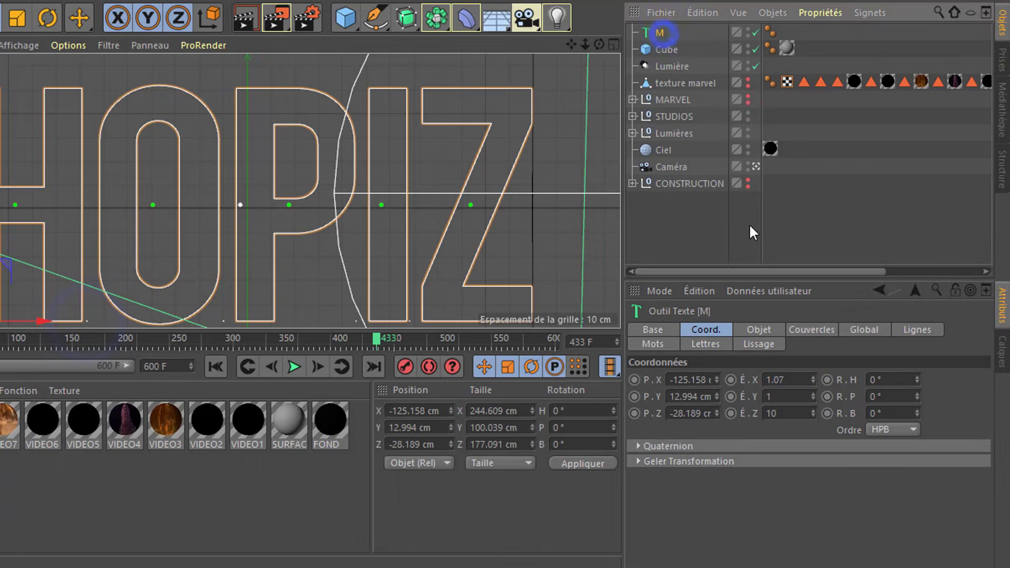
click(759, 330)
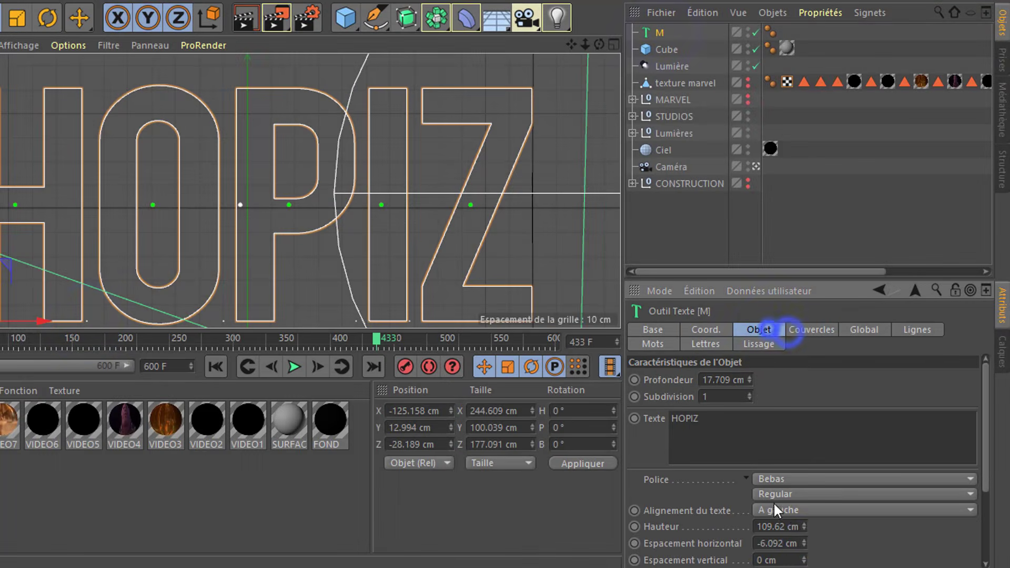
drag(804, 548, 804, 534)
- Check the HOPIZ text against the cube in the perspective view and add a Booléen object to the scene
click(613, 44)
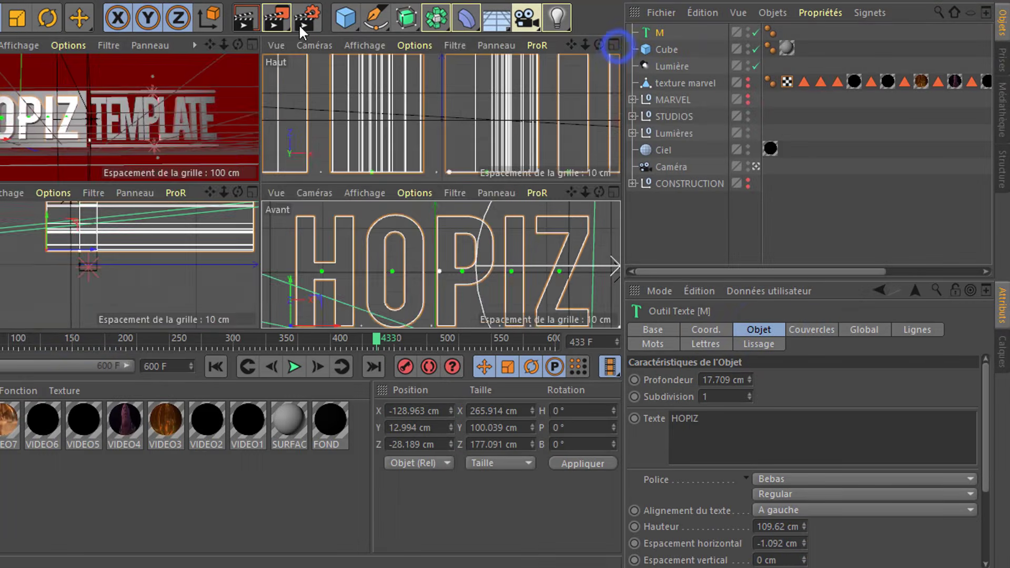
click(252, 44)
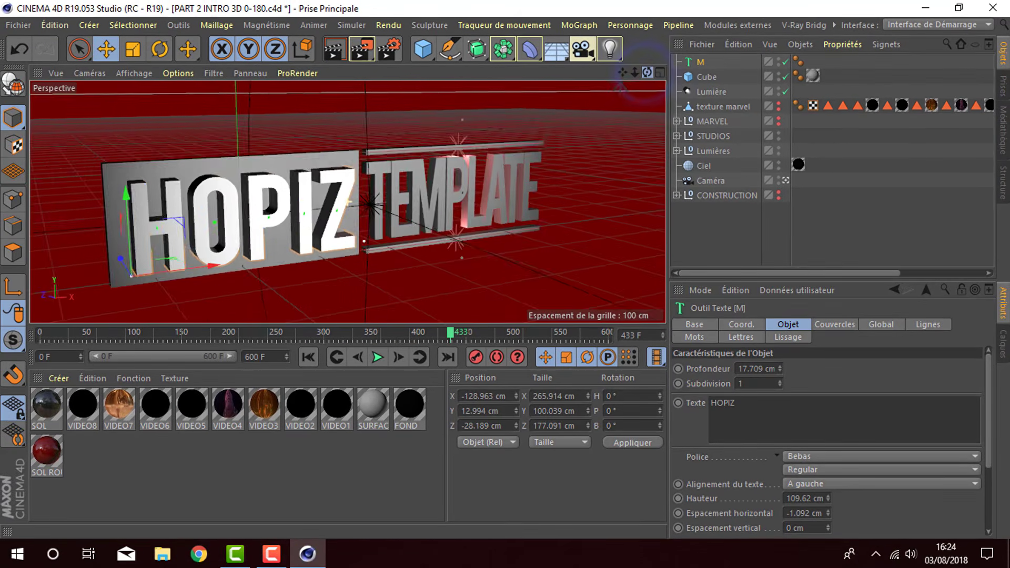
drag(598, 44, 576, 46)
drag(647, 72, 631, 75)
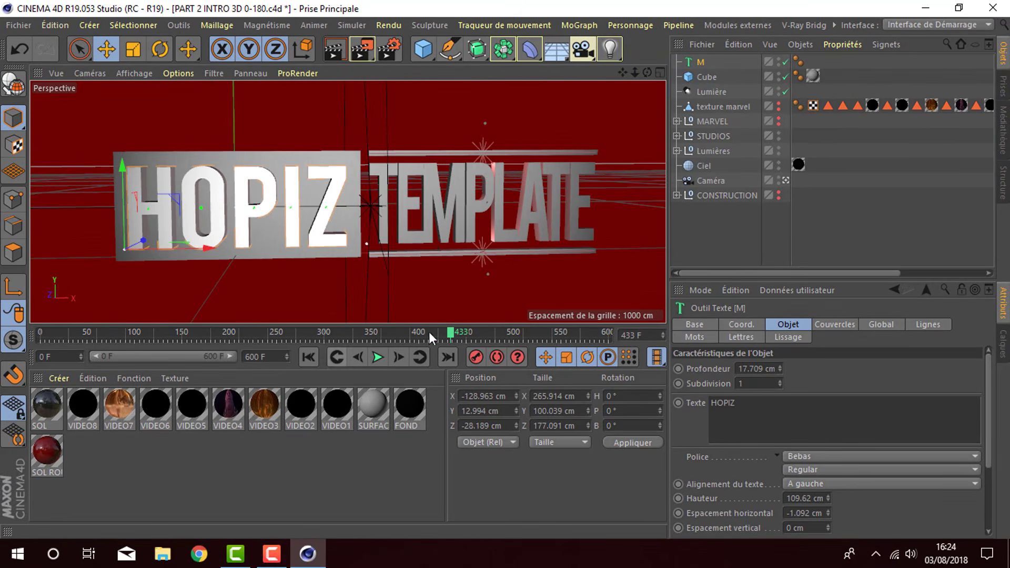
drag(447, 332, 425, 332)
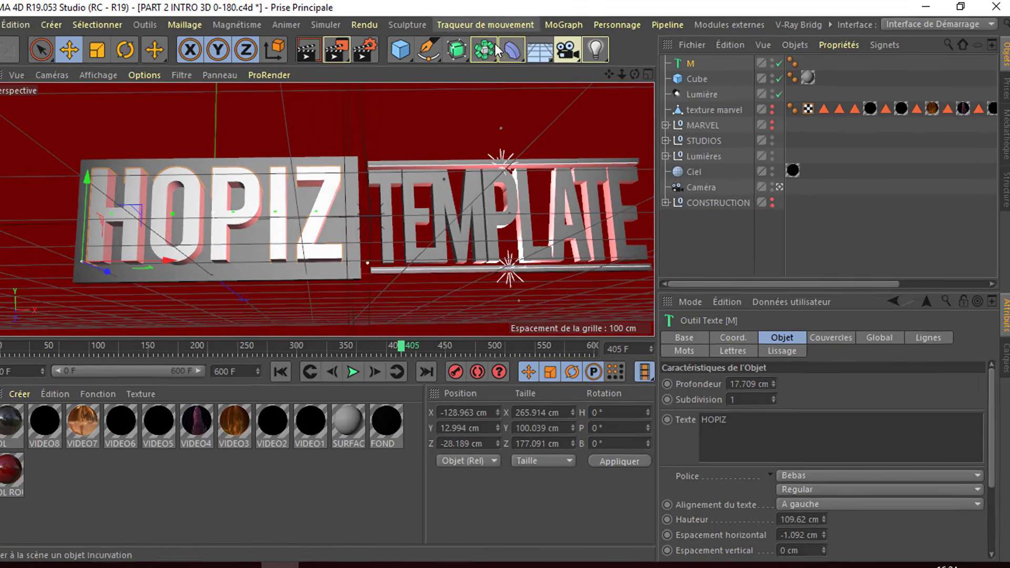
click(512, 50)
click(842, 53)
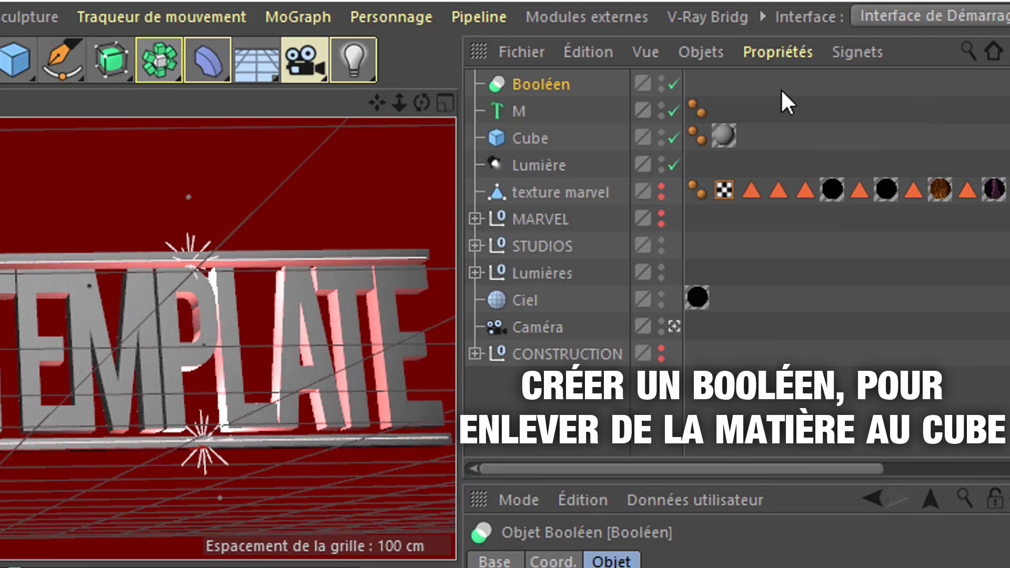
- Nest the cube and the HOPIZ text inside the Booléen, with the cube above the text
drag(546, 129, 531, 86)
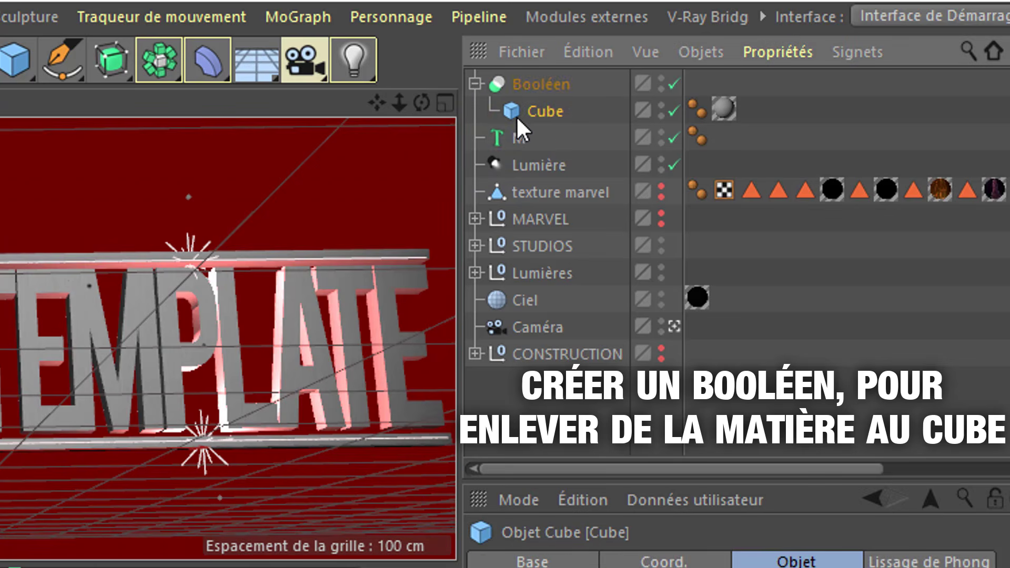
drag(513, 136, 534, 148)
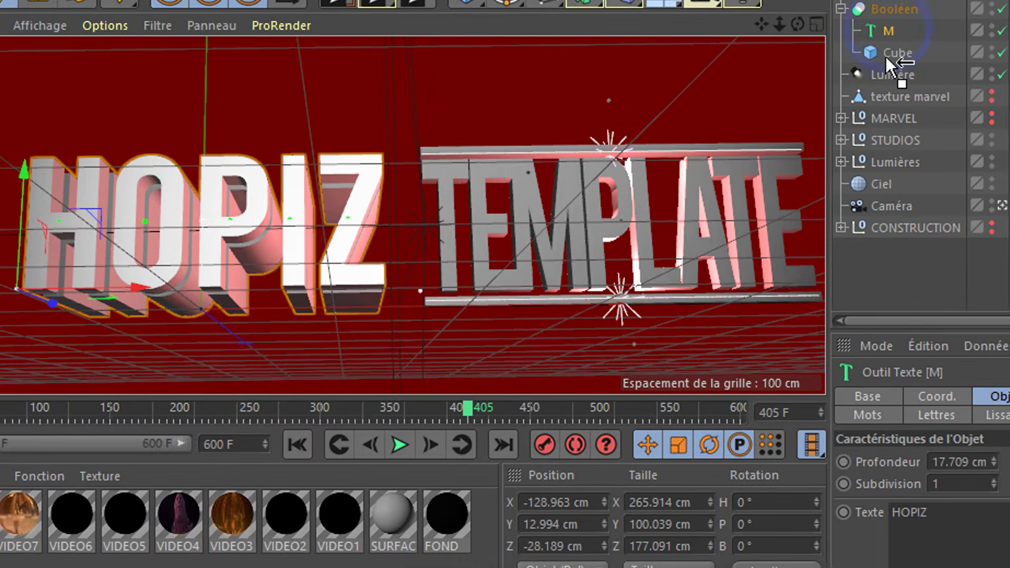
drag(889, 66, 894, 63)
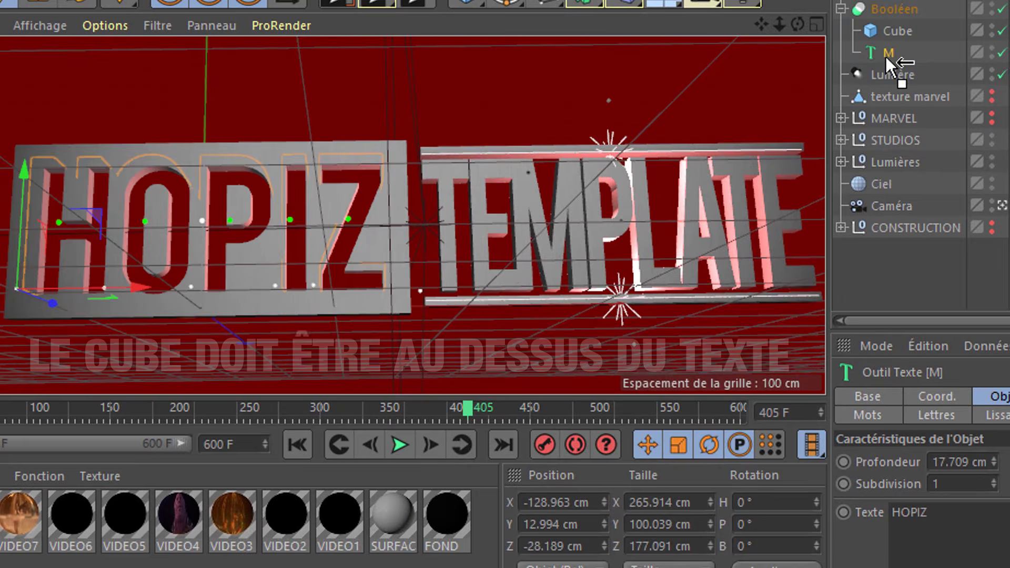
click(884, 252)
- Take Plan sol out of the MARVEL group and delete the group's CUBE TEXTE MARVEL object
click(841, 118)
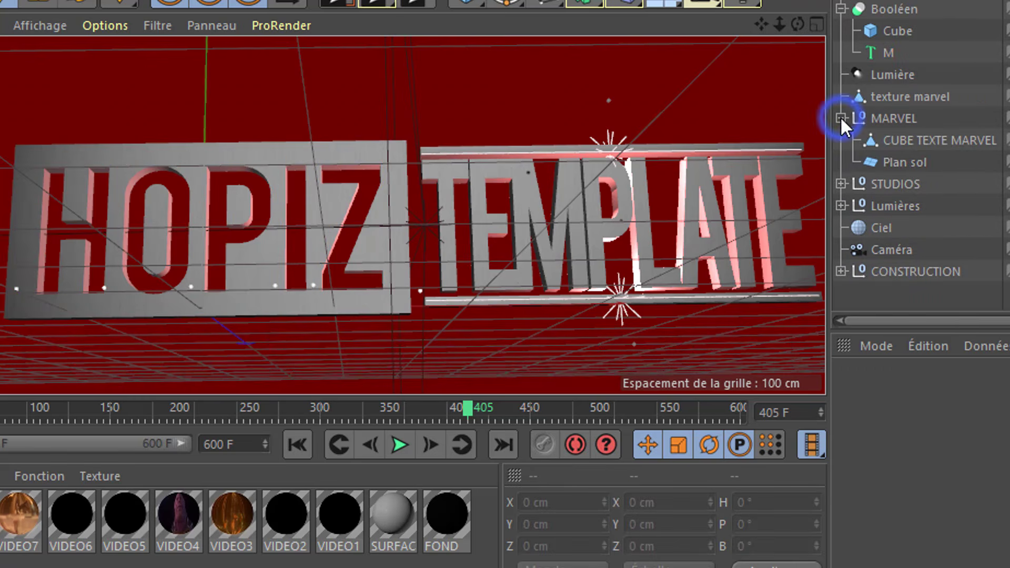
drag(877, 162, 896, 67)
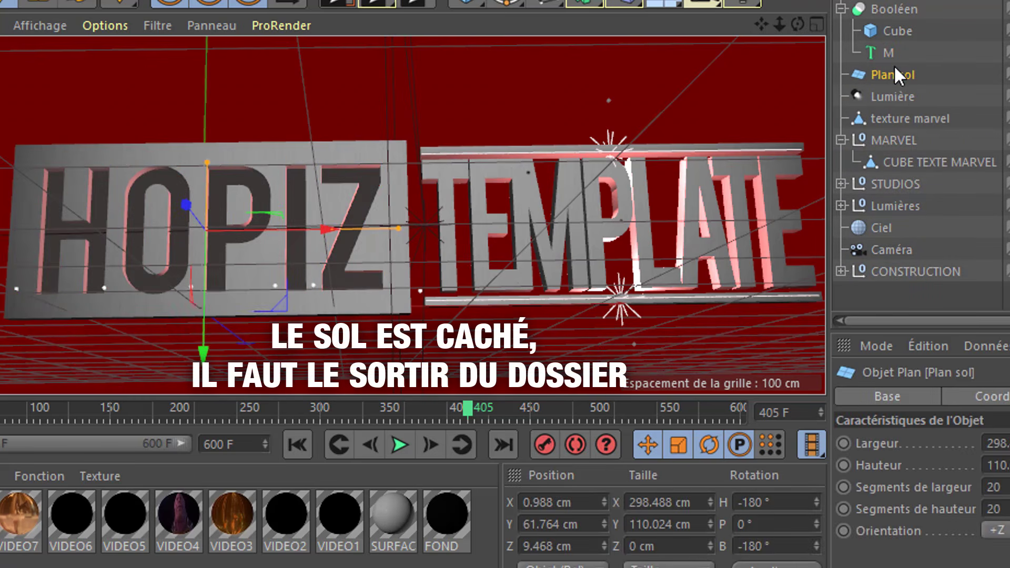
click(897, 158)
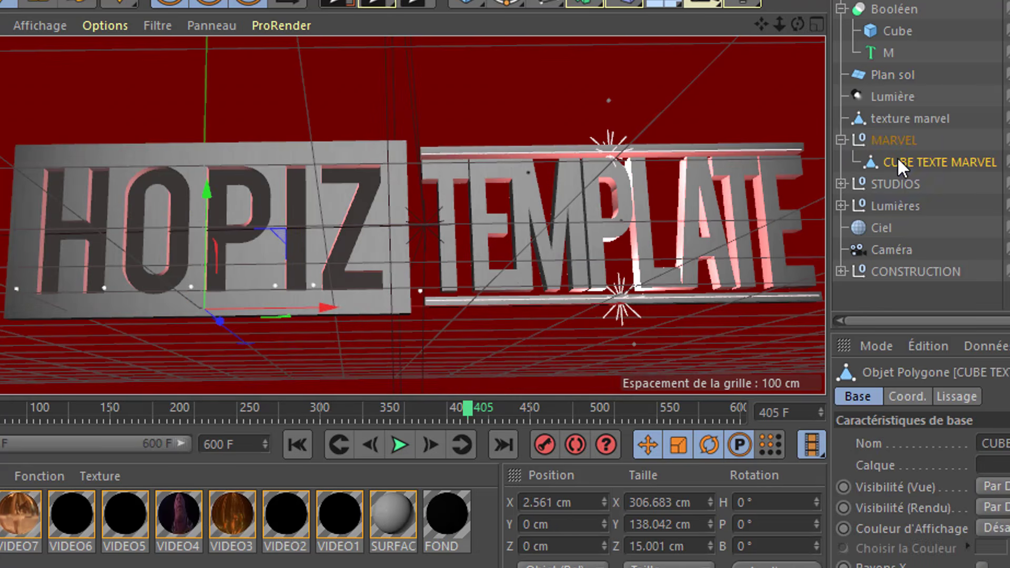
key(Delete)
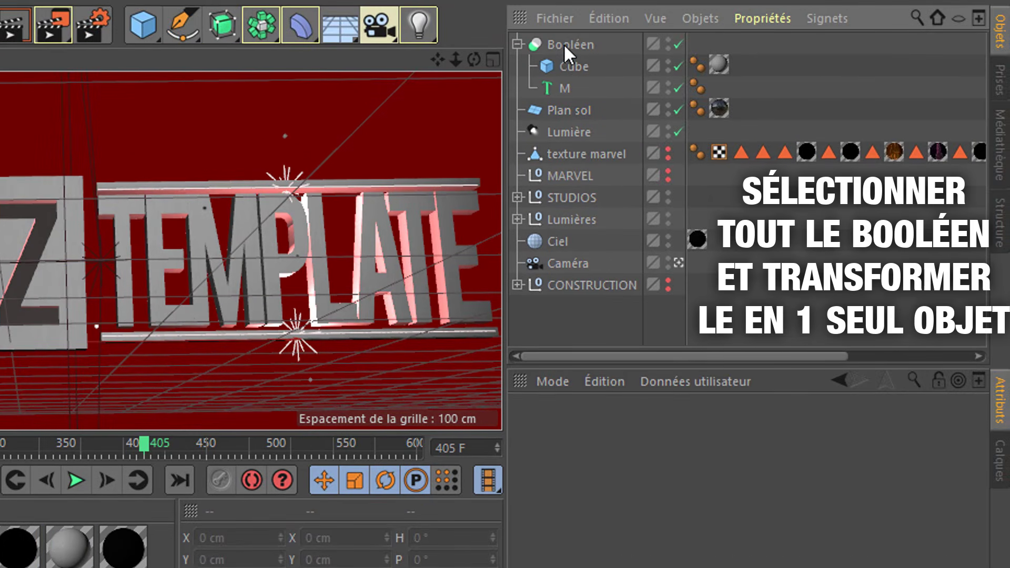
- Select the Booléen with its cube and text and connect them into a single object, keeping the originals
click(567, 65)
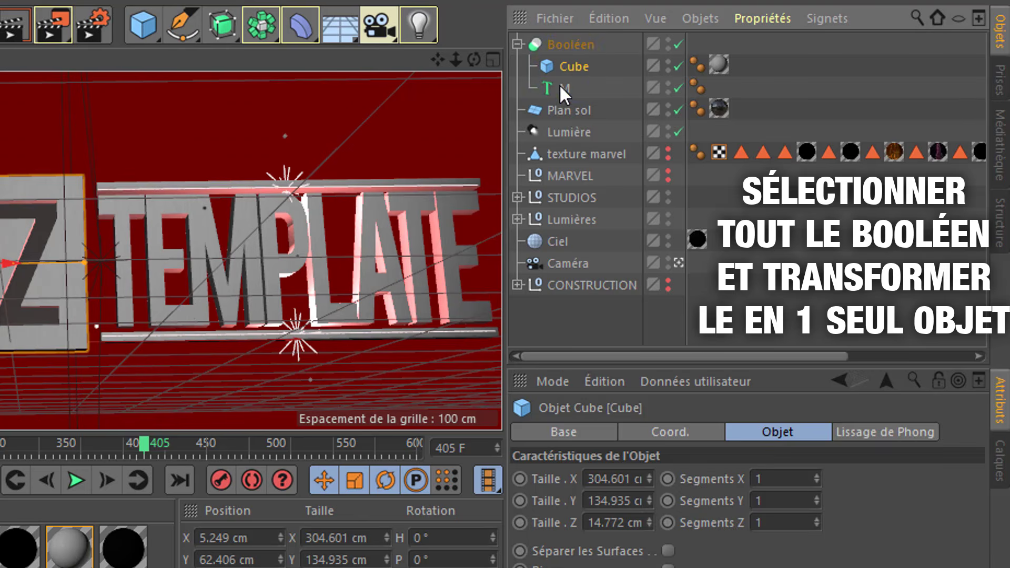
ctrl+click(560, 85)
ctrl+click(567, 44)
right_click(566, 44)
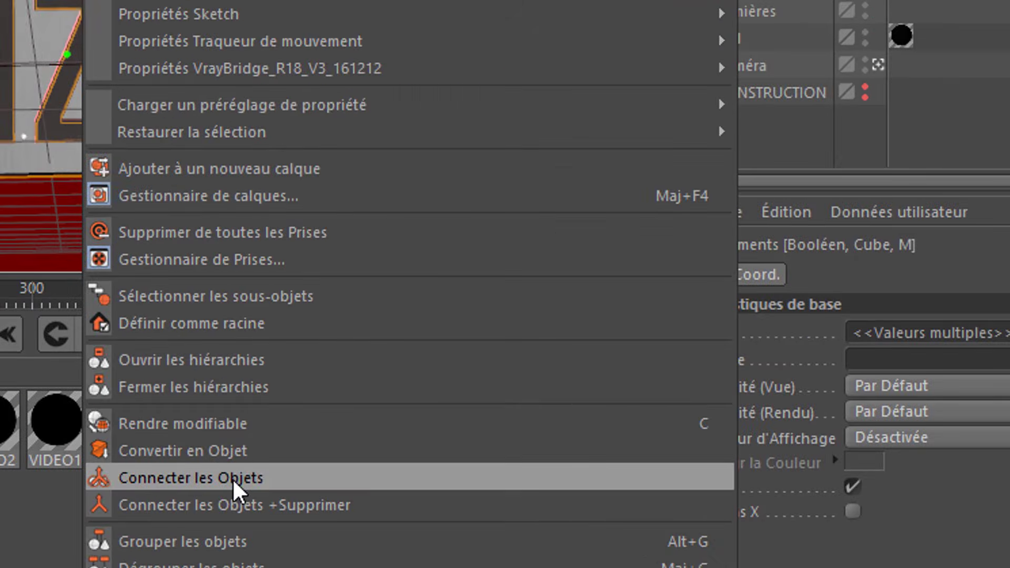
click(233, 478)
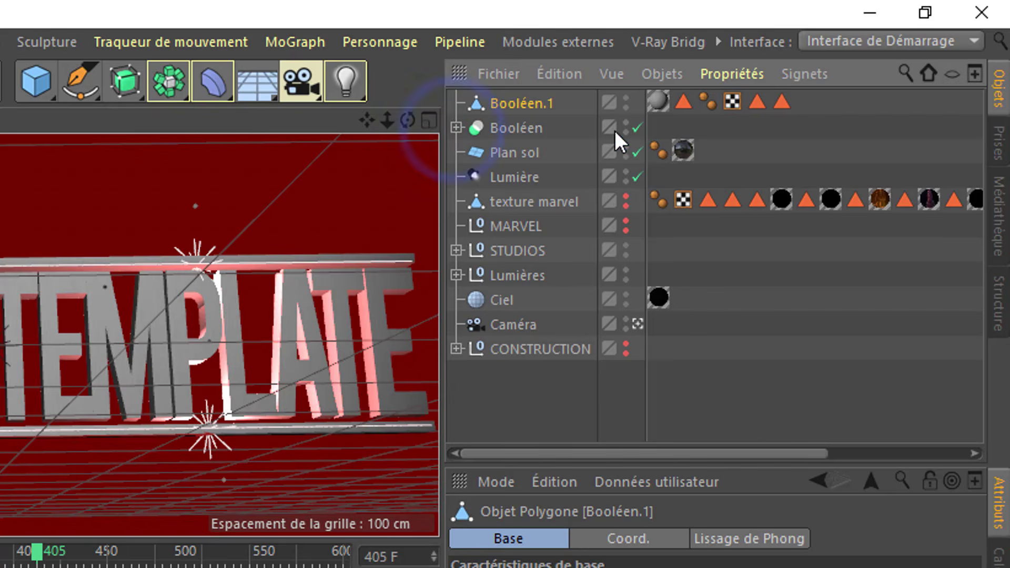
- Disable and hide the original Booléen, and store it in the CONSTRUCTION group
click(639, 127)
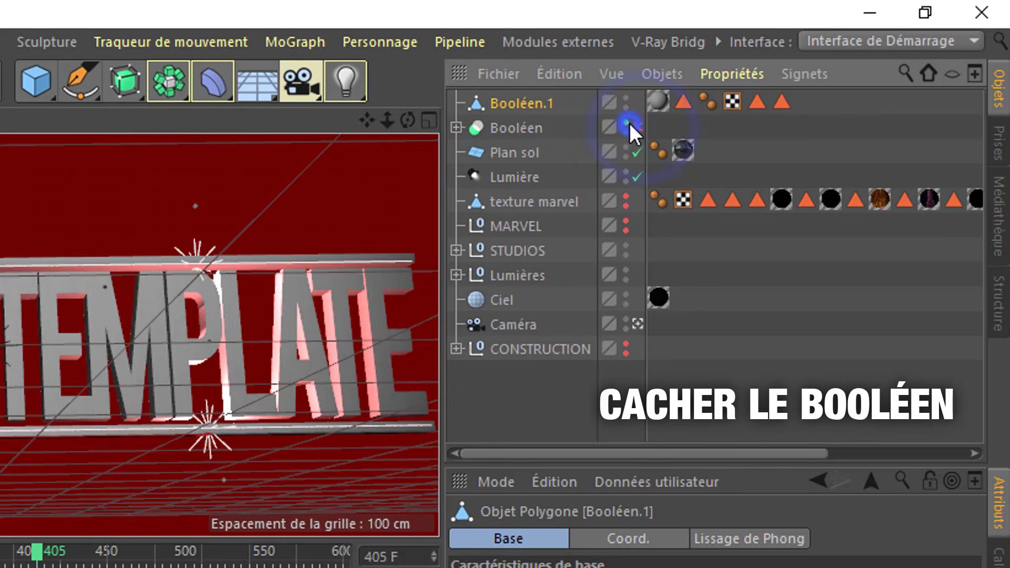
click(508, 130)
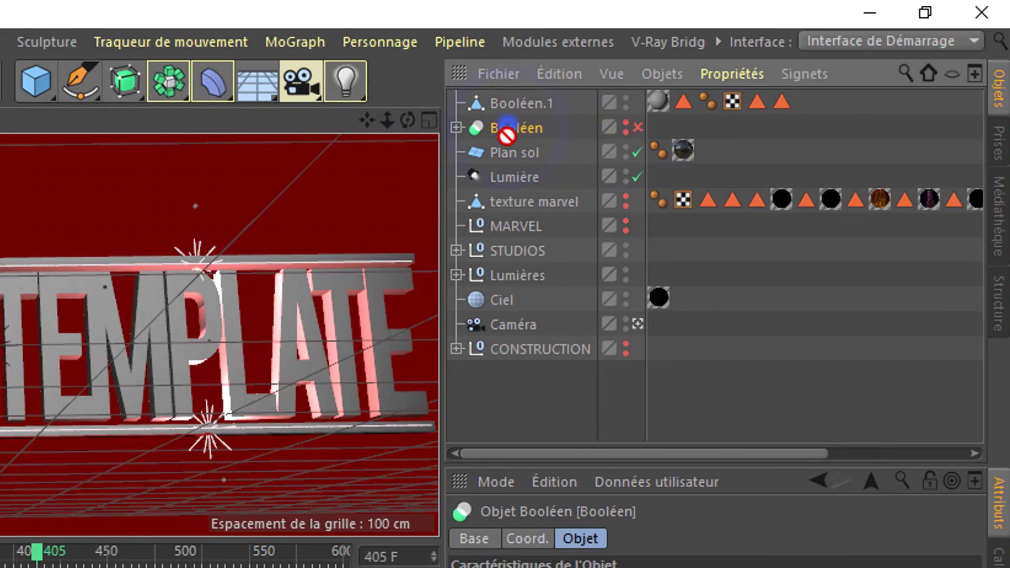
drag(499, 347, 499, 350)
click(457, 325)
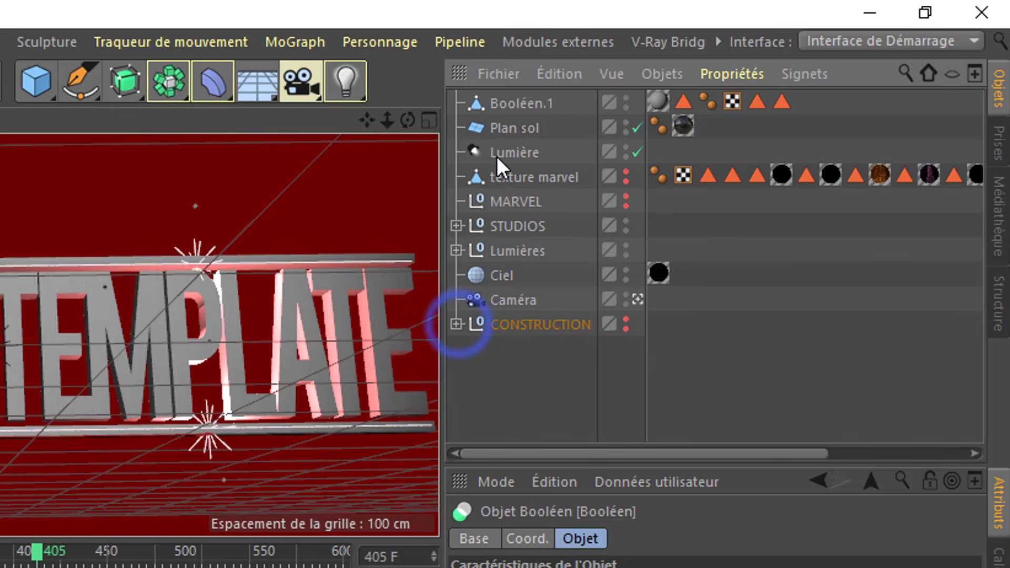
- Move Booléen.1 and Plan sol into the MARVEL group and make the group visible again
click(506, 102)
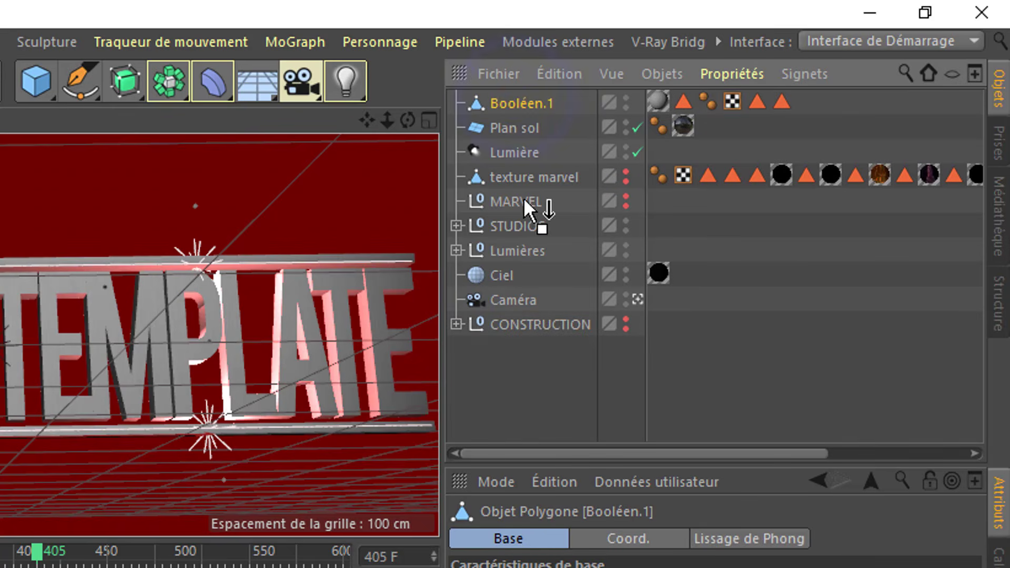
drag(526, 208, 517, 214)
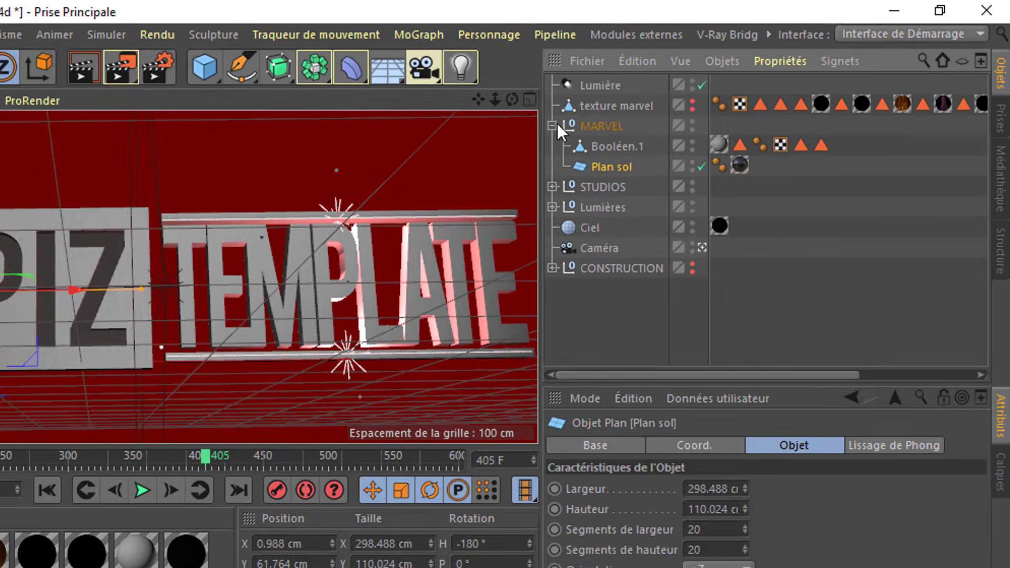
click(456, 152)
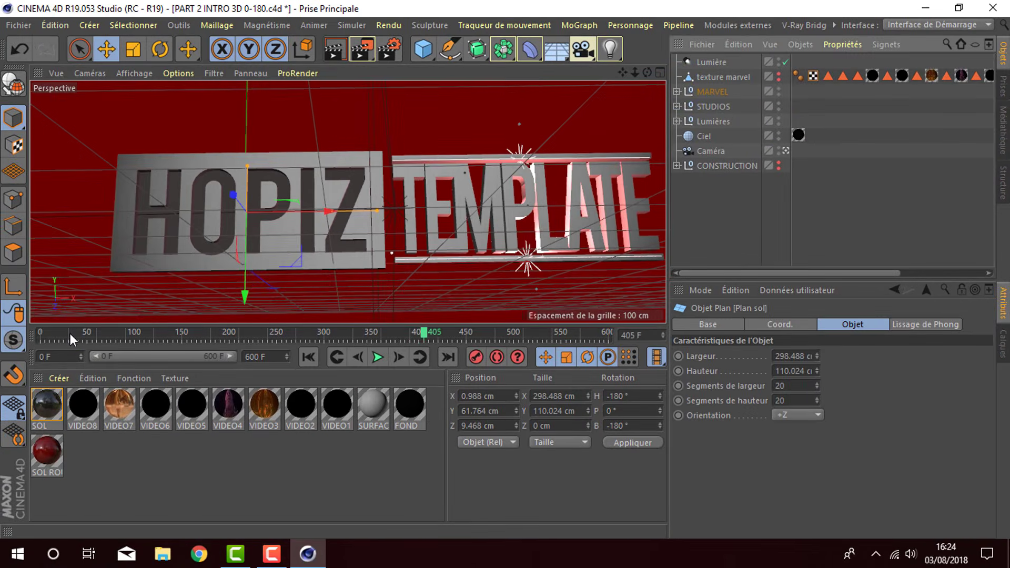
- Select the Caméra in the four-view layout, rotate it at its frame 115 key using the front view, and record the keyframe
drag(71, 334, 229, 321)
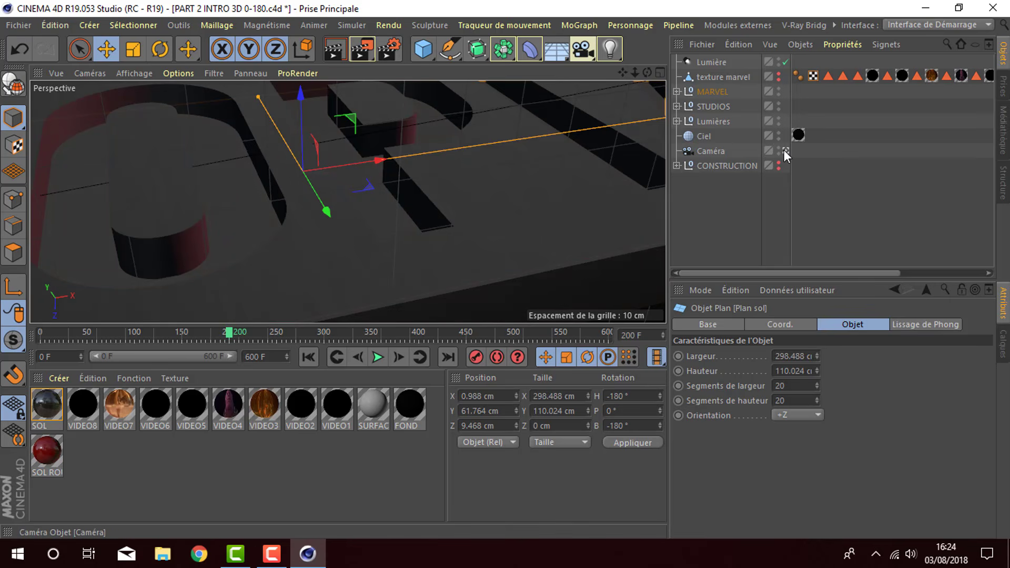
middle_click(632, 90)
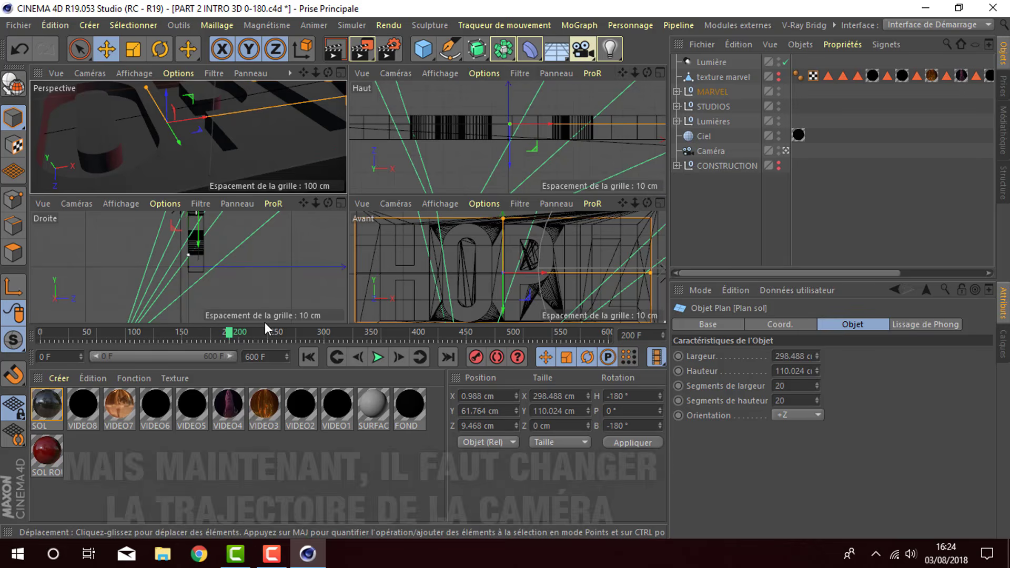
click(710, 153)
drag(229, 333, 95, 335)
drag(227, 353, 131, 359)
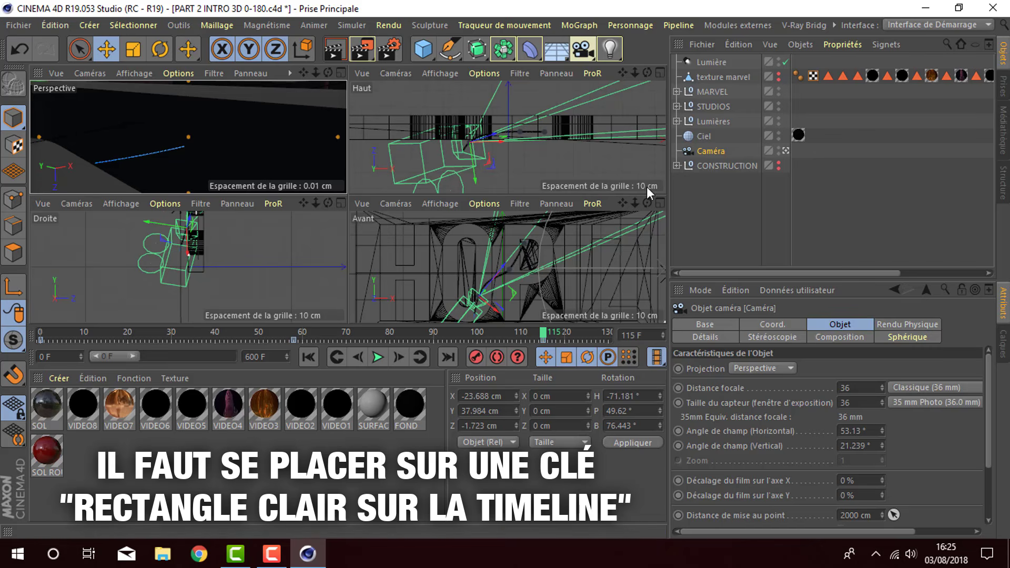
drag(507, 266, 496, 273)
drag(592, 196, 541, 193)
key(r)
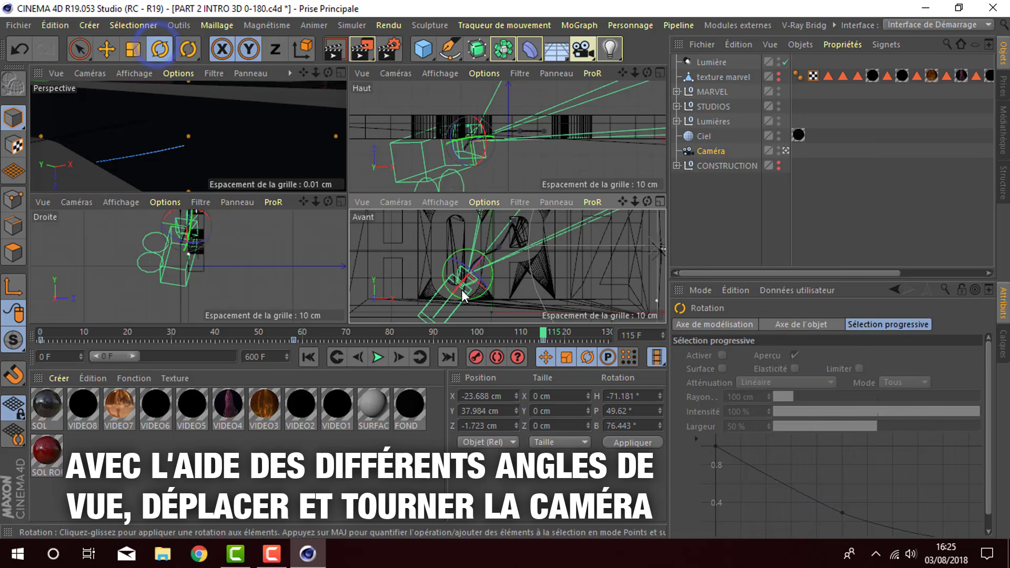
drag(469, 298, 477, 272)
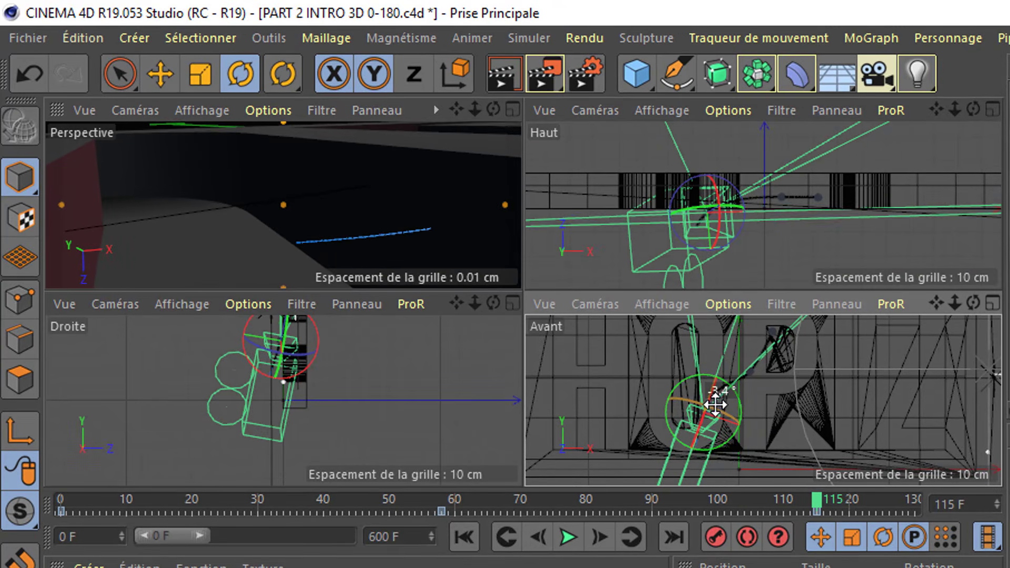
drag(715, 404, 712, 402)
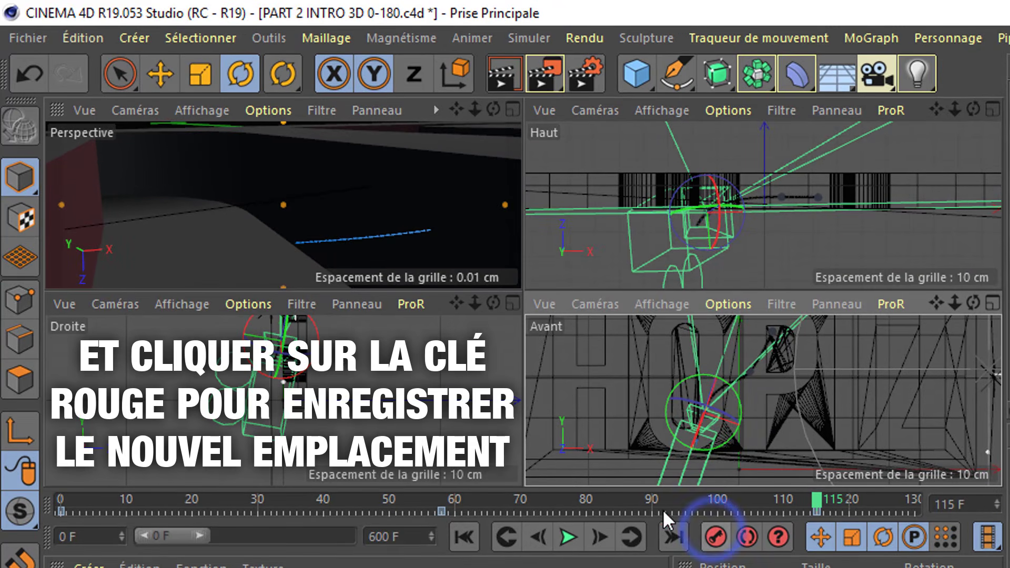
- At the camera key near frame 58, rotate and move the camera to follow the letter O and record the keyframe
drag(811, 505, 436, 500)
mouse_move(738, 408)
mouse_down()
mouse_move(762, 421)
mouse_move(747, 400)
mouse_up()
key(e)
drag(722, 366, 739, 380)
click(716, 537)
click(715, 536)
drag(440, 499, 524, 519)
- At frame 0, rotate the camera, move it about 44 cm onto the letter O, and record the keyframe
key(shift+f)
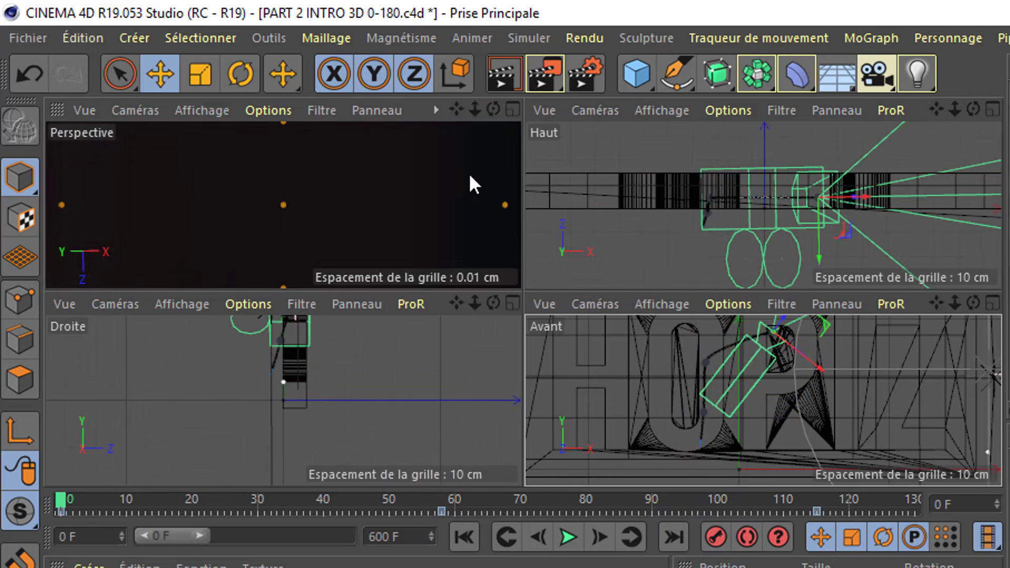
click(241, 73)
drag(773, 371, 803, 376)
drag(817, 334, 759, 339)
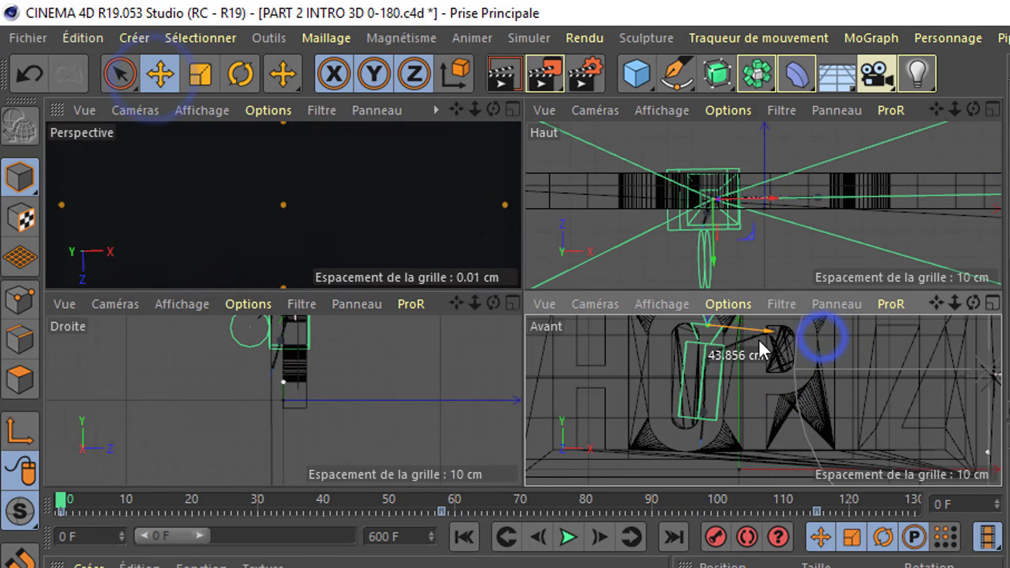
click(717, 537)
- Scrub through the animation up to frame 313 to check the camera path, using the full 600-frame range in the perspective view
drag(60, 500, 93, 505)
drag(230, 503, 823, 490)
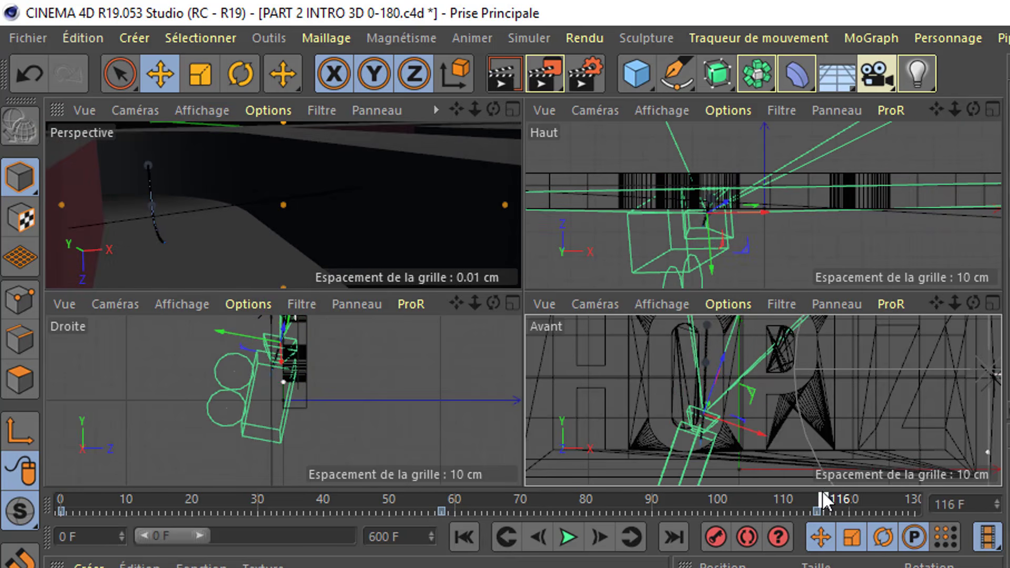
middle_click(512, 125)
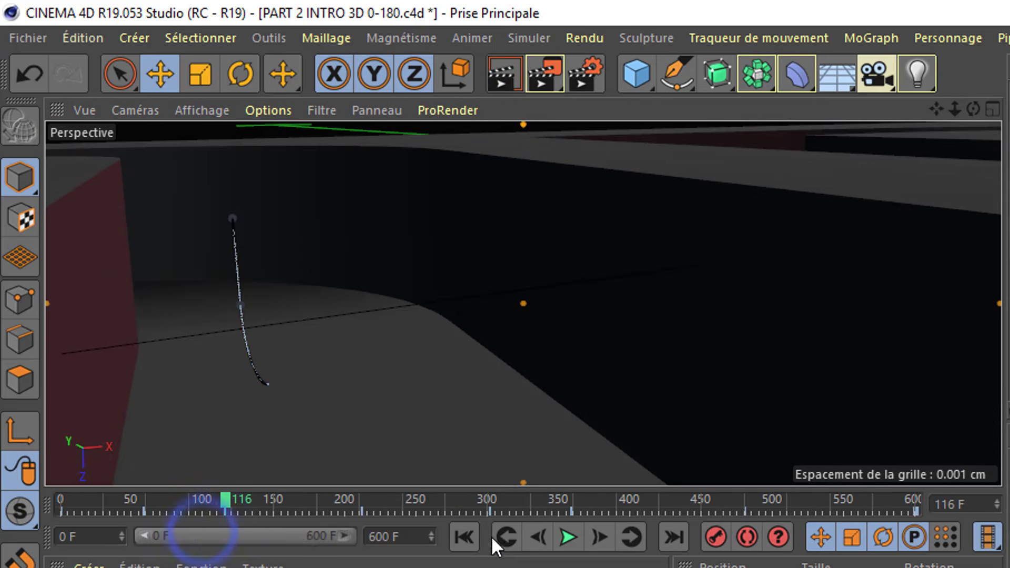
mouse_move(223, 503)
mouse_down()
mouse_move(40, 499)
mouse_move(326, 498)
mouse_move(744, 478)
mouse_move(257, 476)
mouse_move(704, 486)
mouse_move(774, 498)
mouse_move(505, 498)
mouse_up()
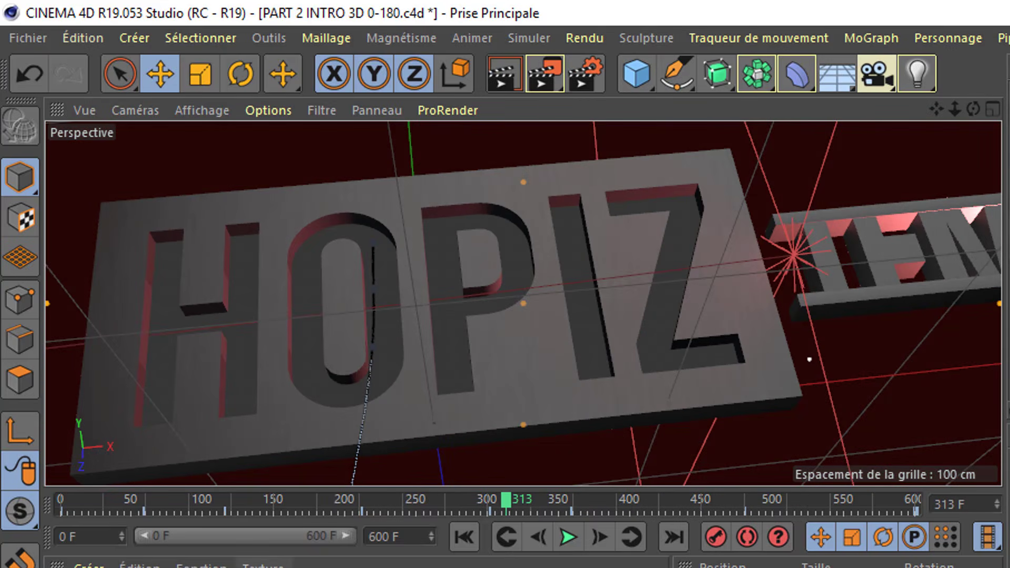
- Render the view and relink the SOL material's Couleur texture to MARVEL TEXTURE SOL from the SCENES folder, copying it into the project location
click(511, 75)
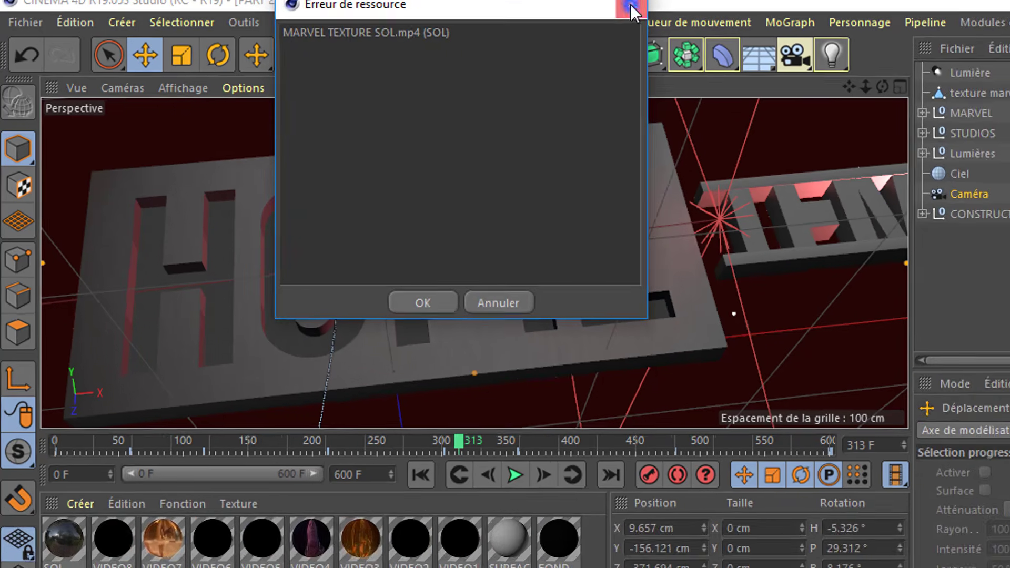
click(697, 18)
click(42, 399)
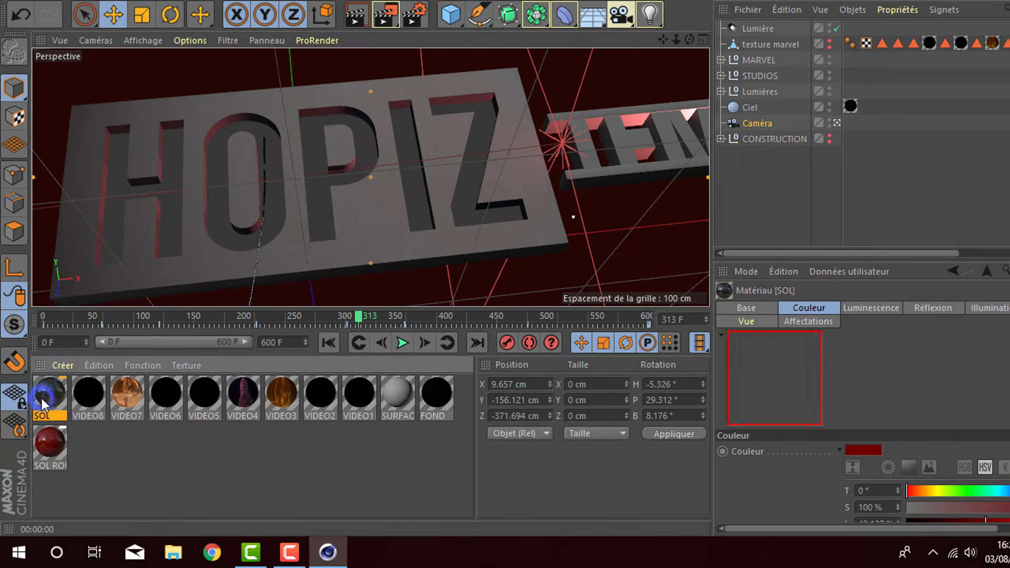
double_click(42, 399)
click(747, 178)
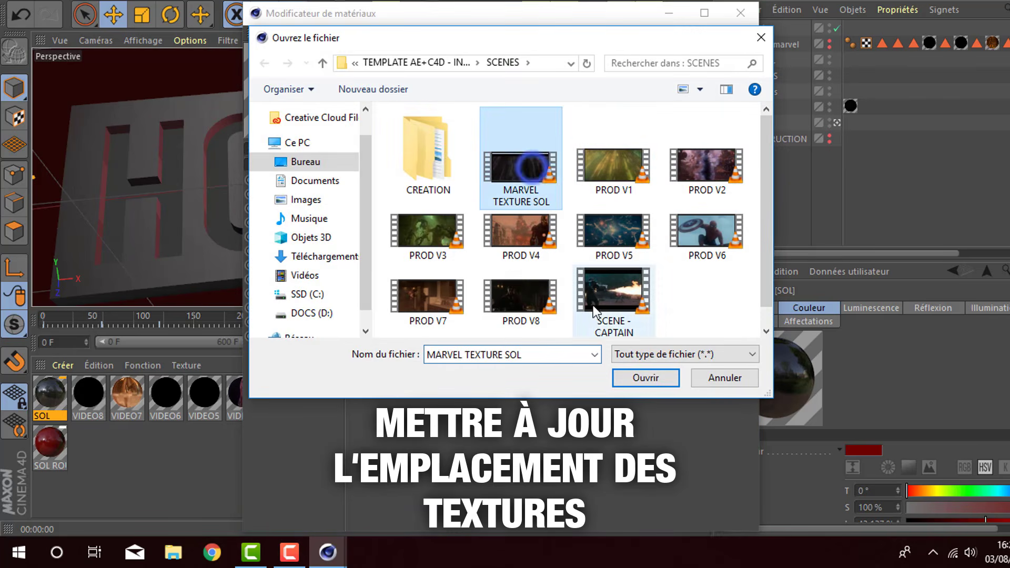
click(644, 379)
click(585, 311)
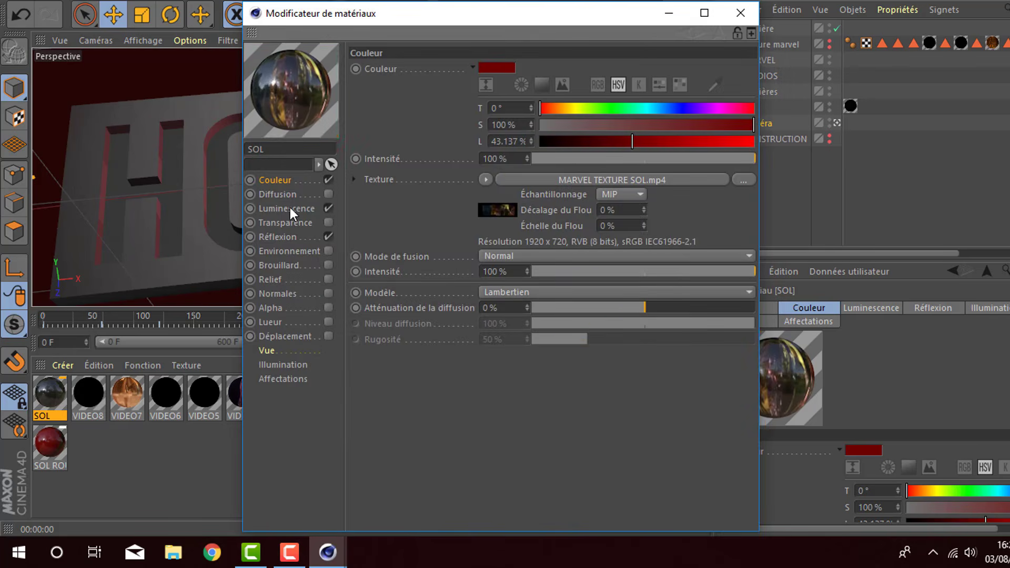
- Relink the SOL material's Luminescence texture to MARVEL TEXTURE SOL, look at its Réflexion channel, and close the material editor
click(290, 208)
click(743, 180)
click(647, 379)
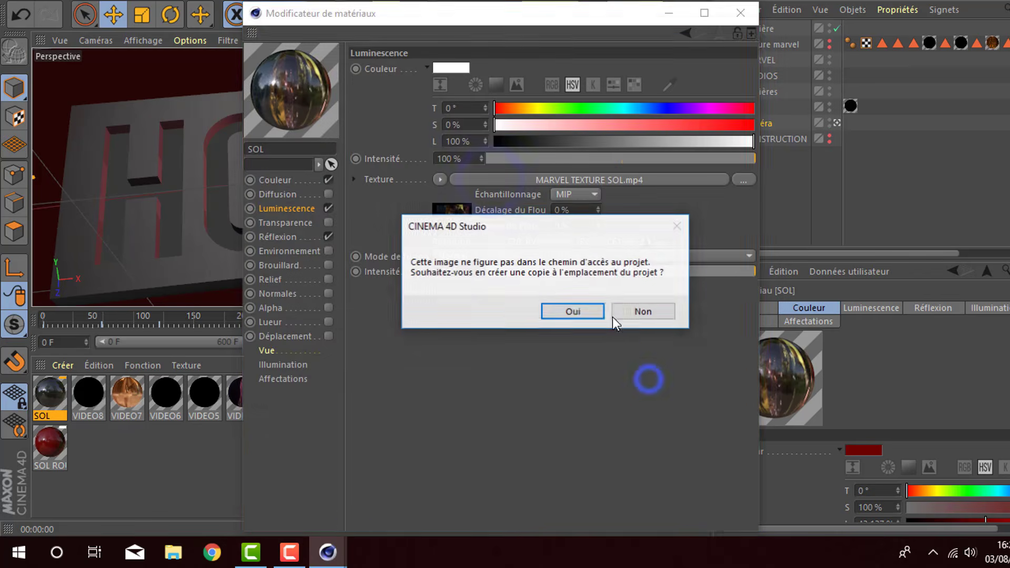
click(614, 316)
click(293, 240)
click(740, 13)
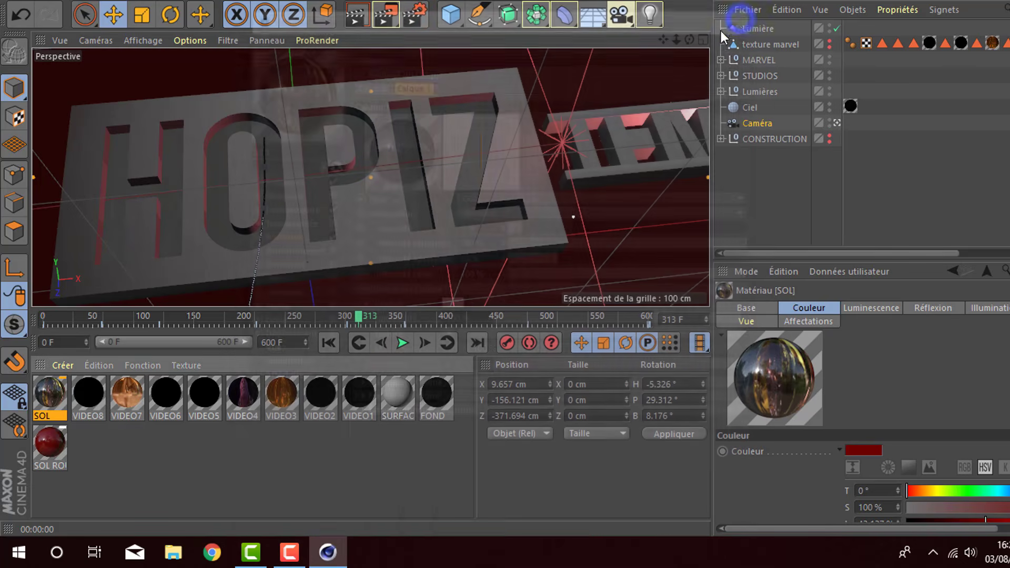
- Enable the animated preview in the SOL material's Vue settings and choose its texture preview size
drag(371, 322, 257, 329)
click(44, 394)
double_click(45, 393)
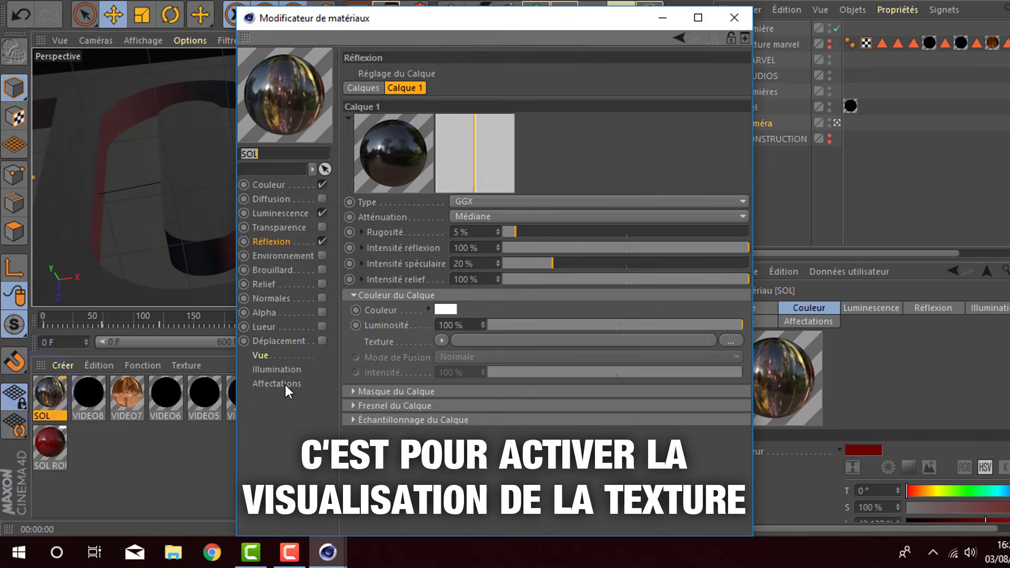
click(266, 354)
click(467, 73)
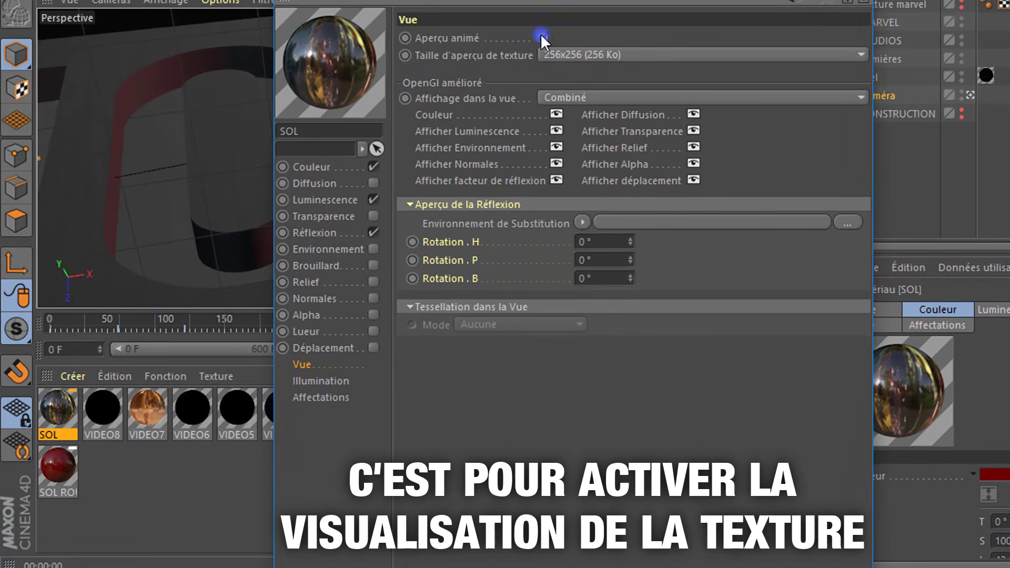
click(599, 53)
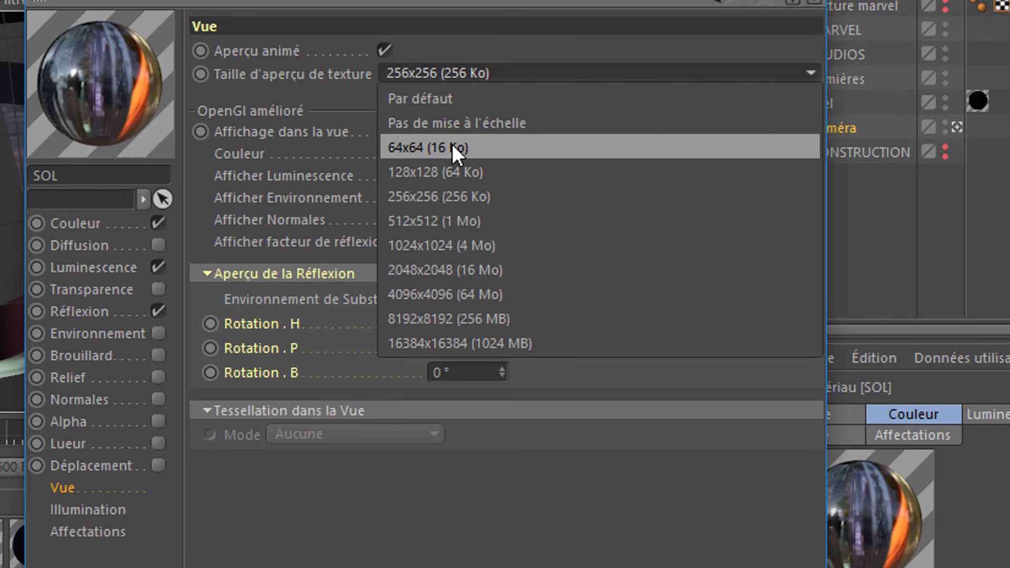
click(473, 170)
click(713, 30)
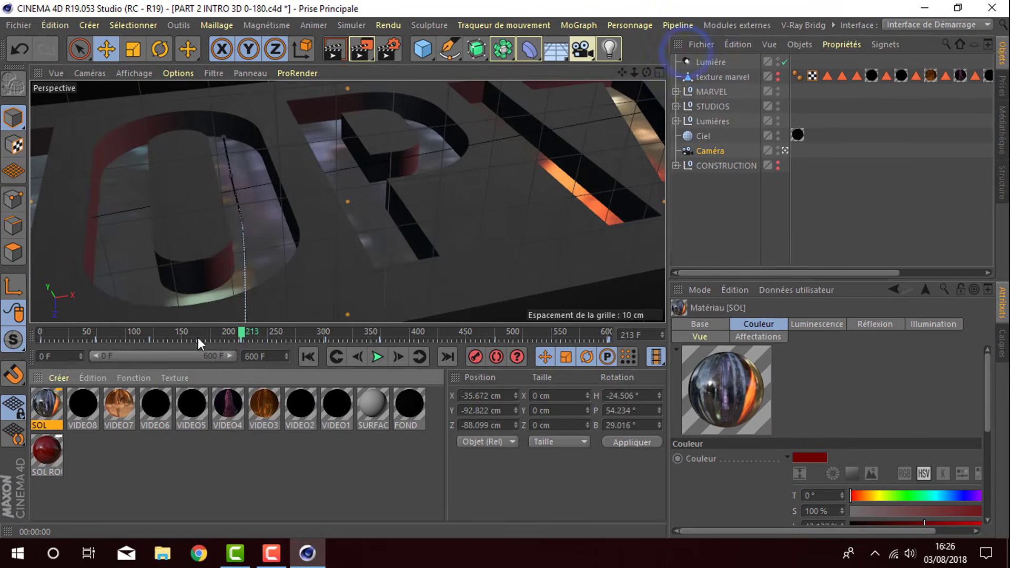
- Render the view at frame 347 to check the floor texture inside the HOPIZ letters, and scrub back to frame 194
drag(266, 334, 368, 342)
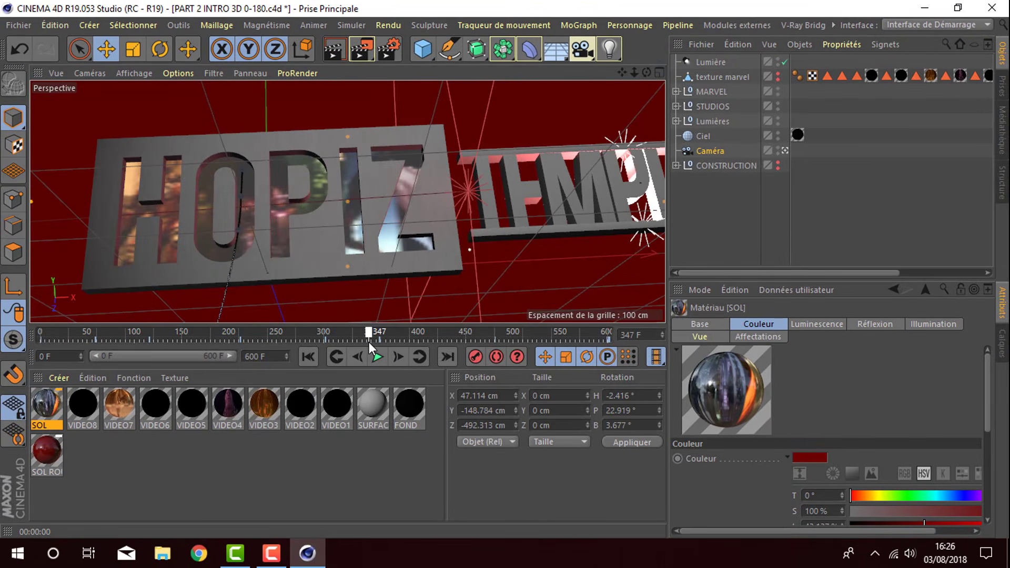
click(338, 51)
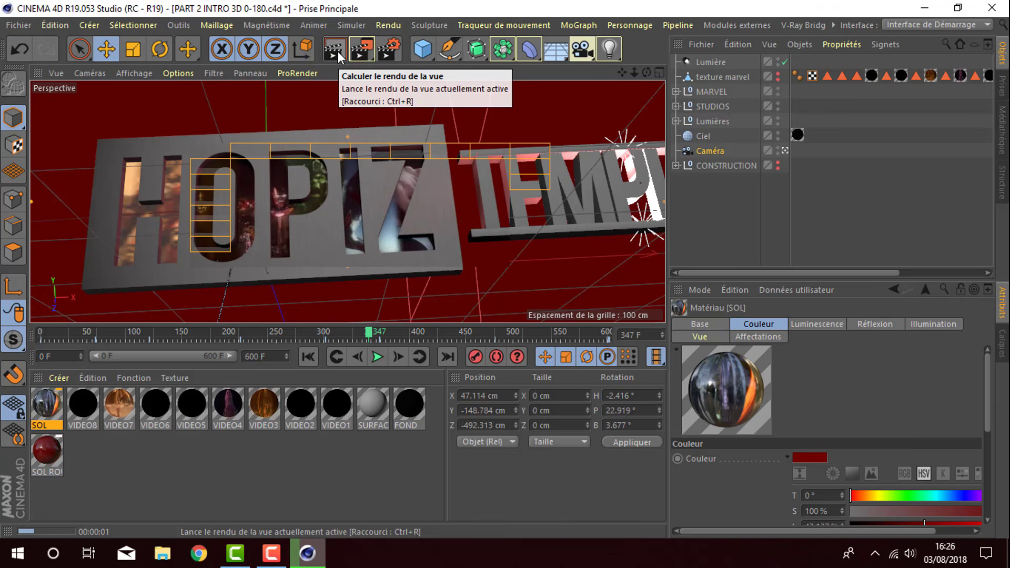
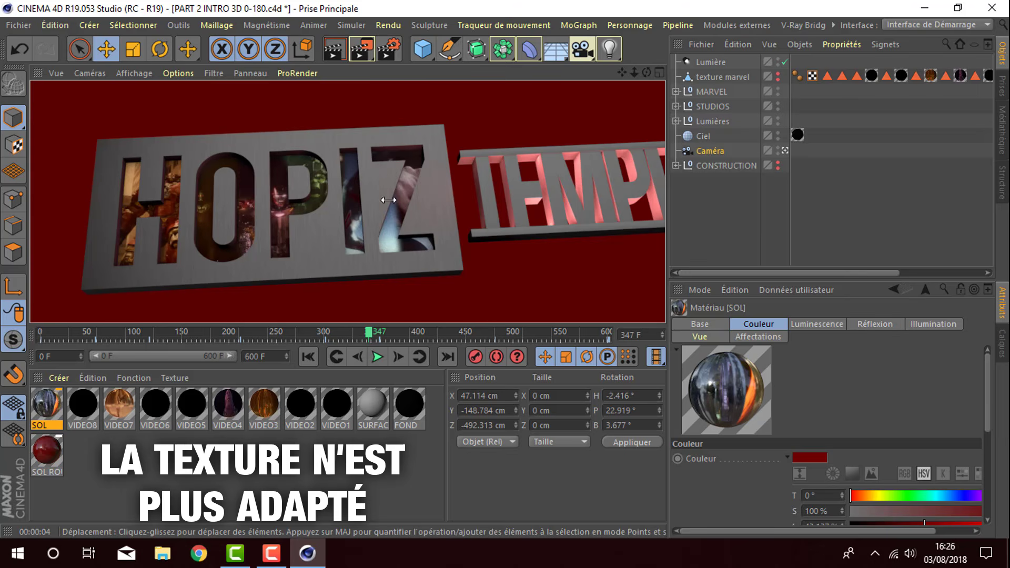
click(369, 337)
click(342, 337)
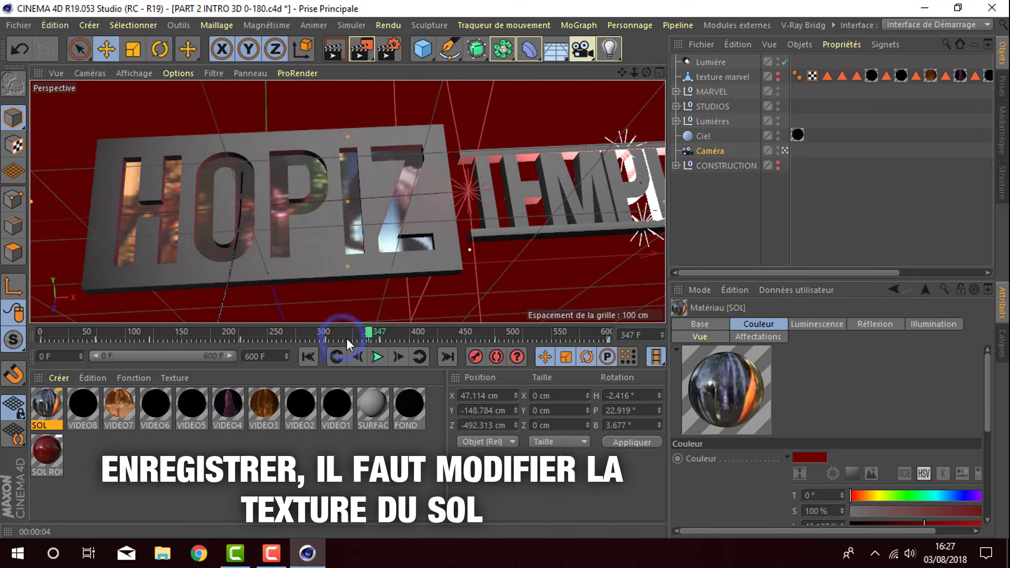
drag(347, 339, 222, 301)
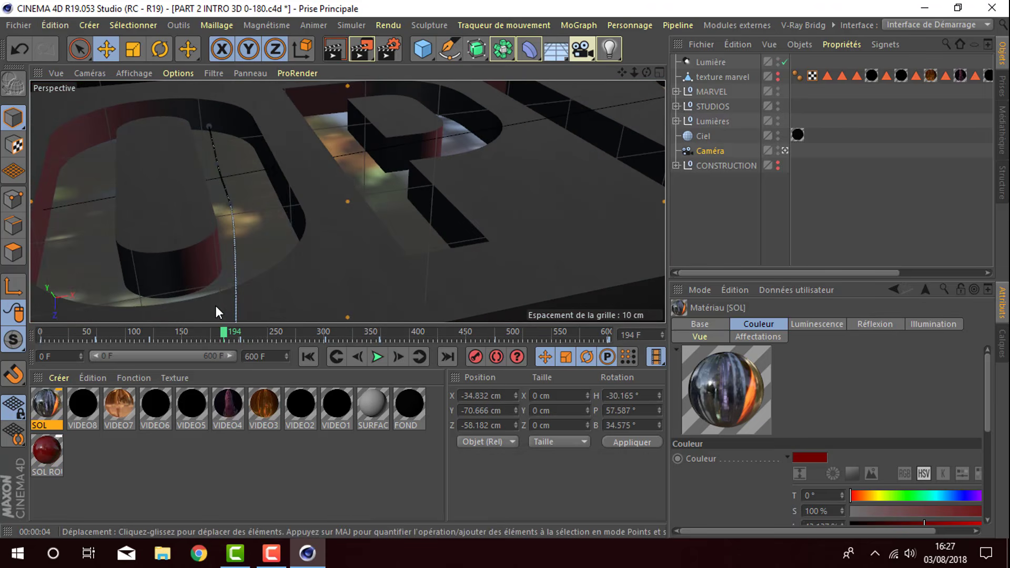
- Save a copy of the project to the Bureau (desktop) under the name PART 2 INTRO 3D 0-180
click(19, 25)
click(84, 169)
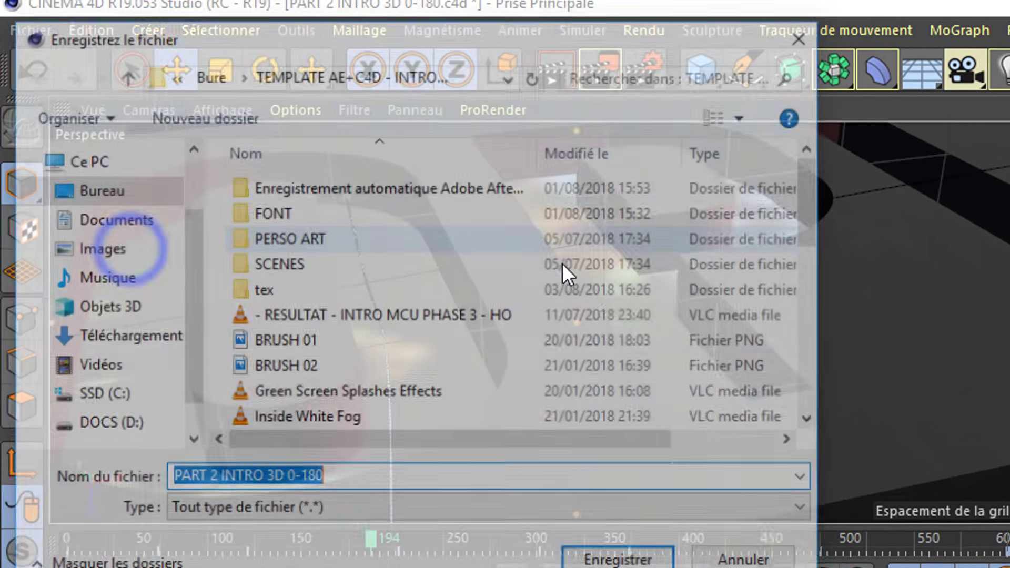
click(211, 77)
click(327, 473)
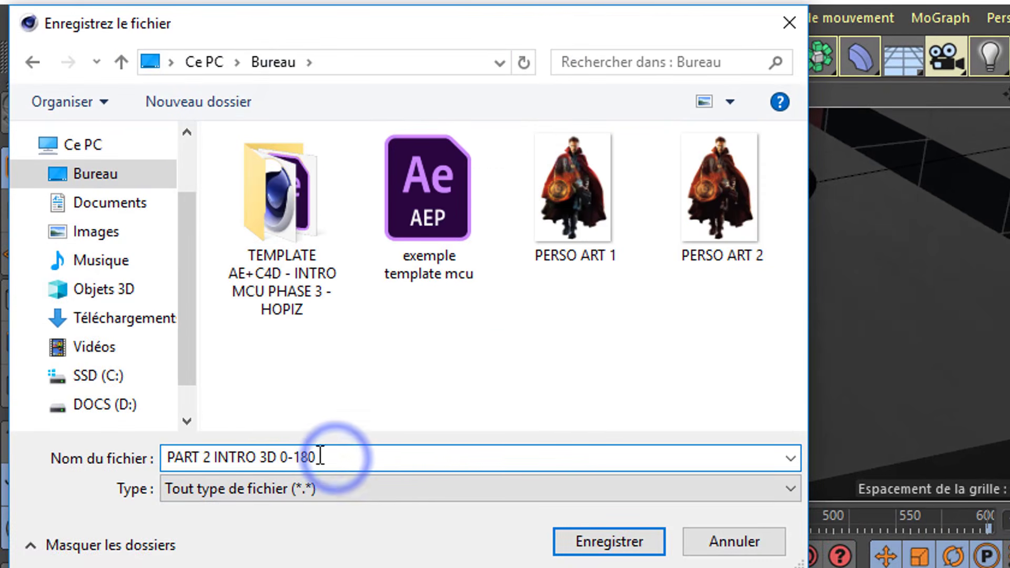
click(620, 542)
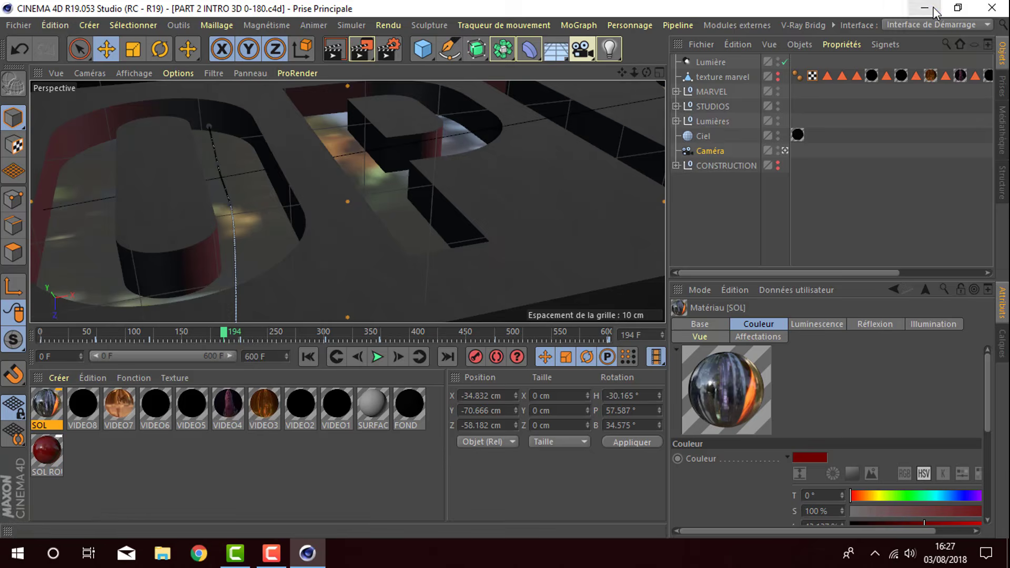
- Switch to the desktop and open the CREATION folder inside SCENES of the TEMPLATE AE+C4D - INTRO MCU PHASE 3 - HOPIZ folder
click(932, 10)
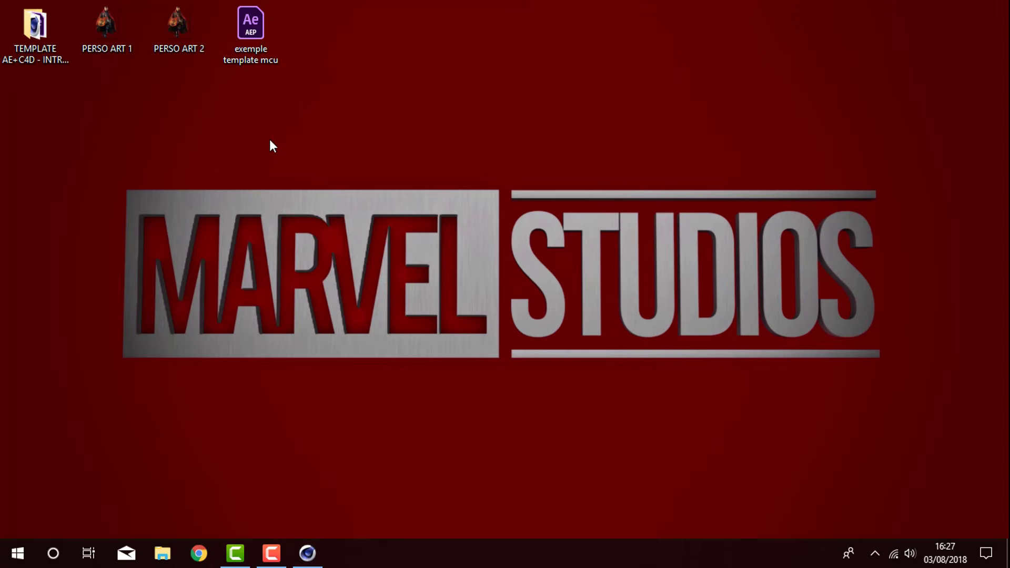
drag(46, 128, 237, 85)
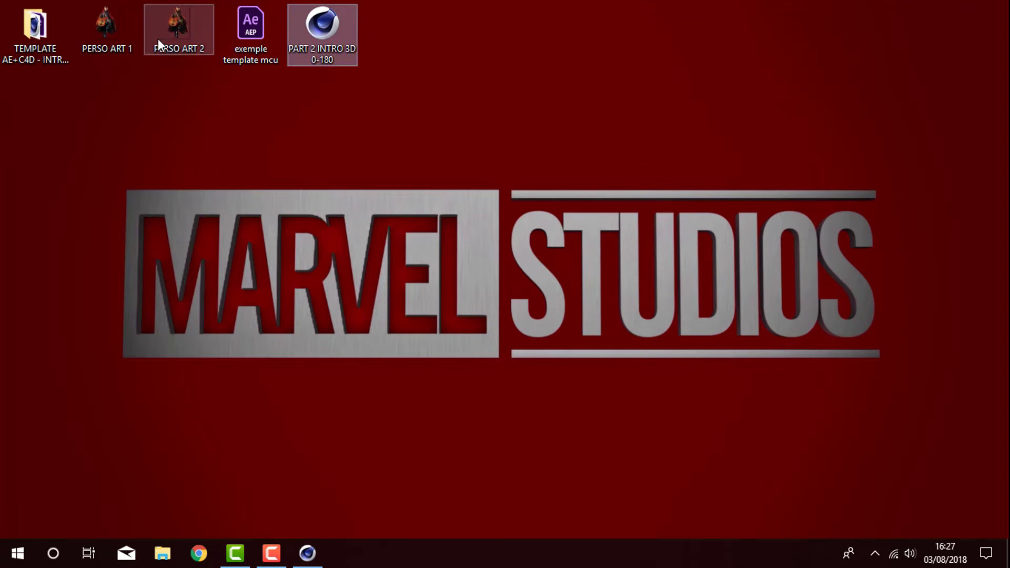
double_click(68, 33)
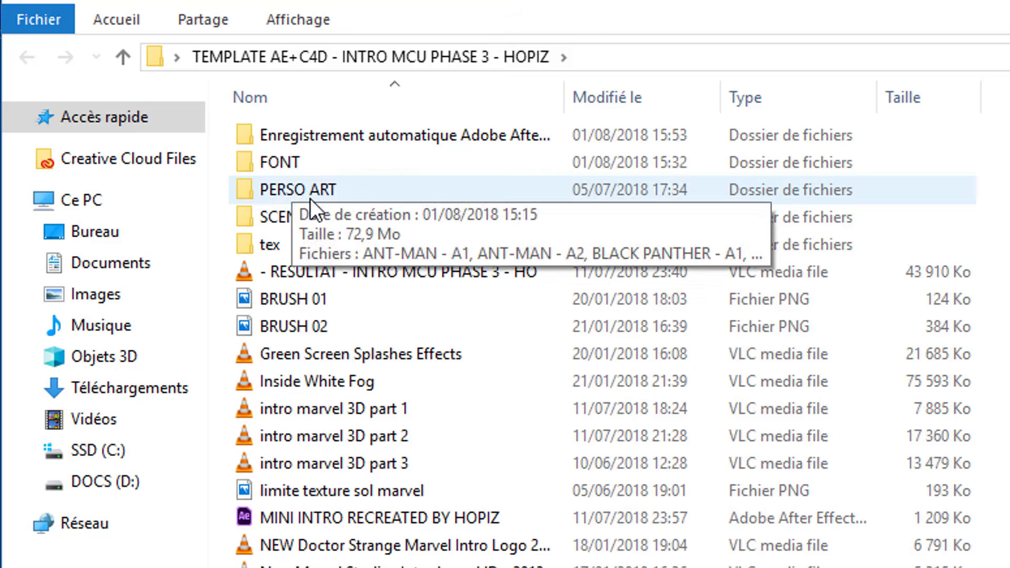
double_click(317, 211)
double_click(316, 212)
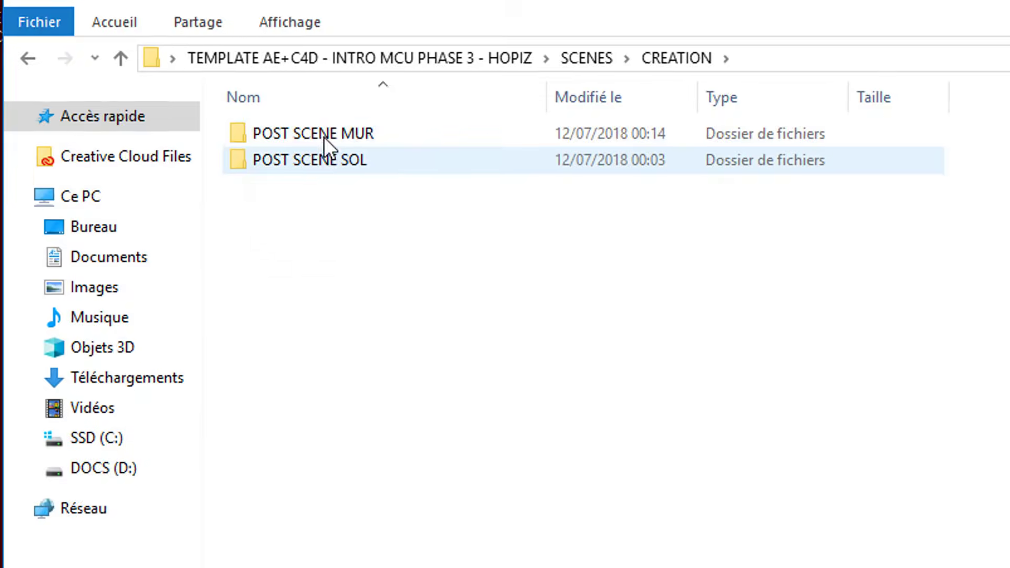
- Open the post-scene project folder and display the 3D HOPIZ text in Cinema 4D's maximized front (Avant) view
double_click(325, 136)
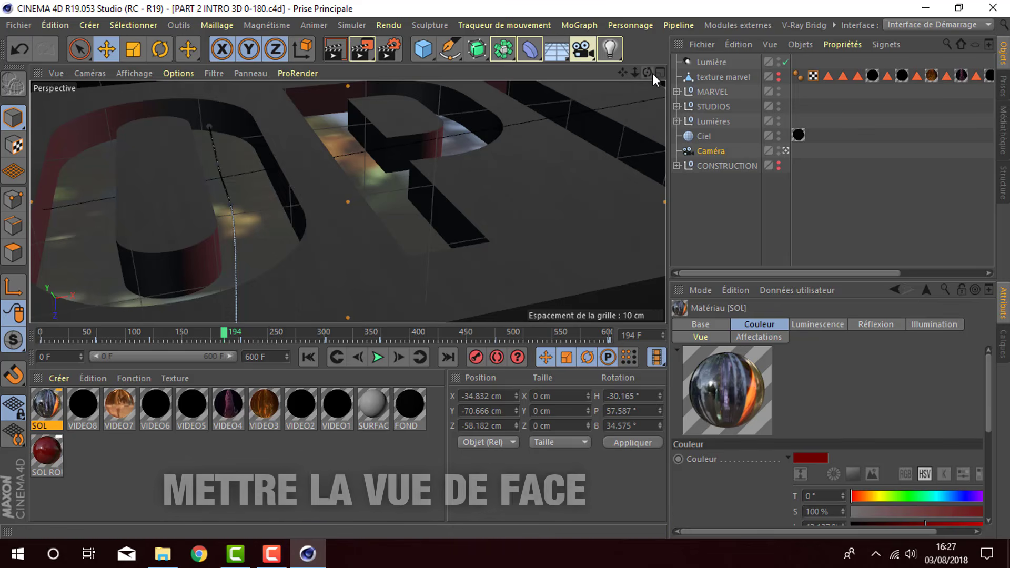
click(658, 72)
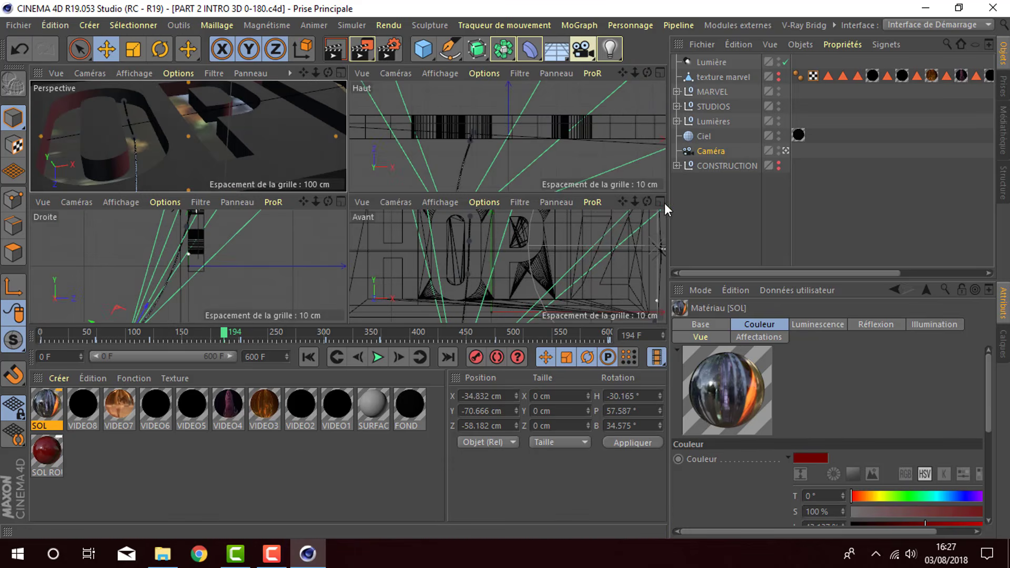
click(661, 202)
drag(629, 72, 348, 201)
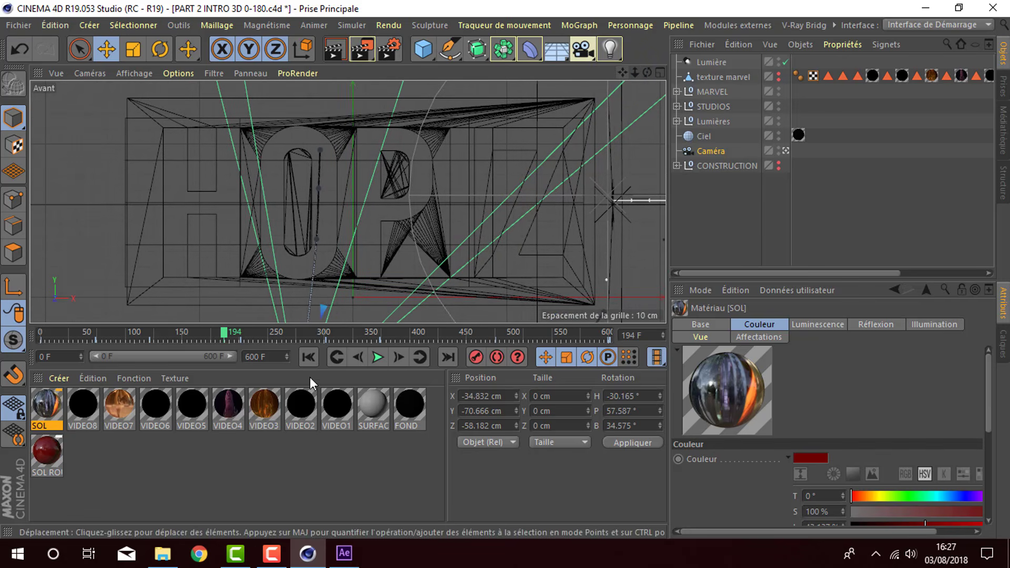
- Launch the Windows screen snipping tool (Outil Capture d'écran) and capture the viewport area around the HOPIZ text block
click(57, 559)
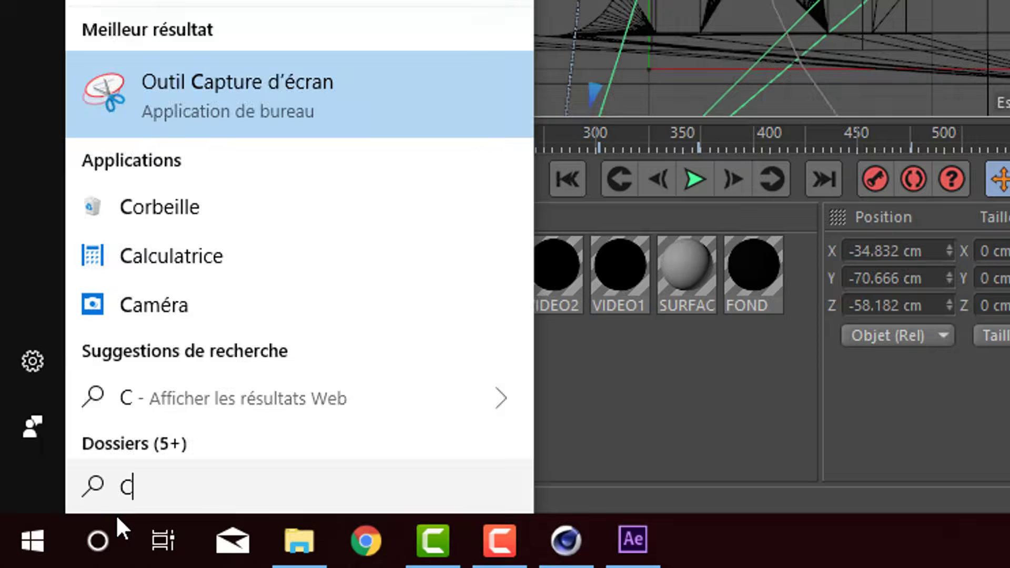
text(APTURE)
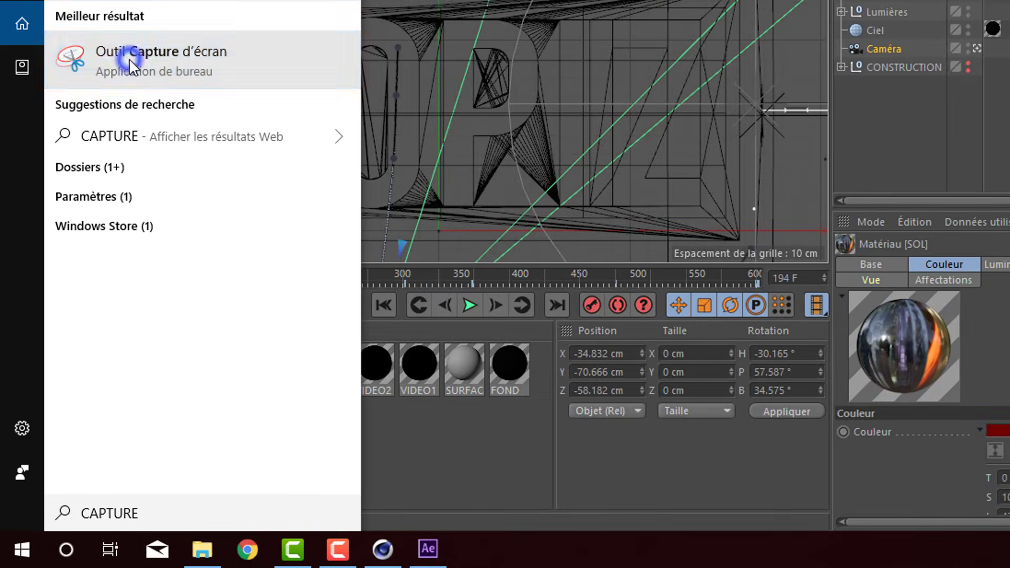
click(158, 34)
click(550, 58)
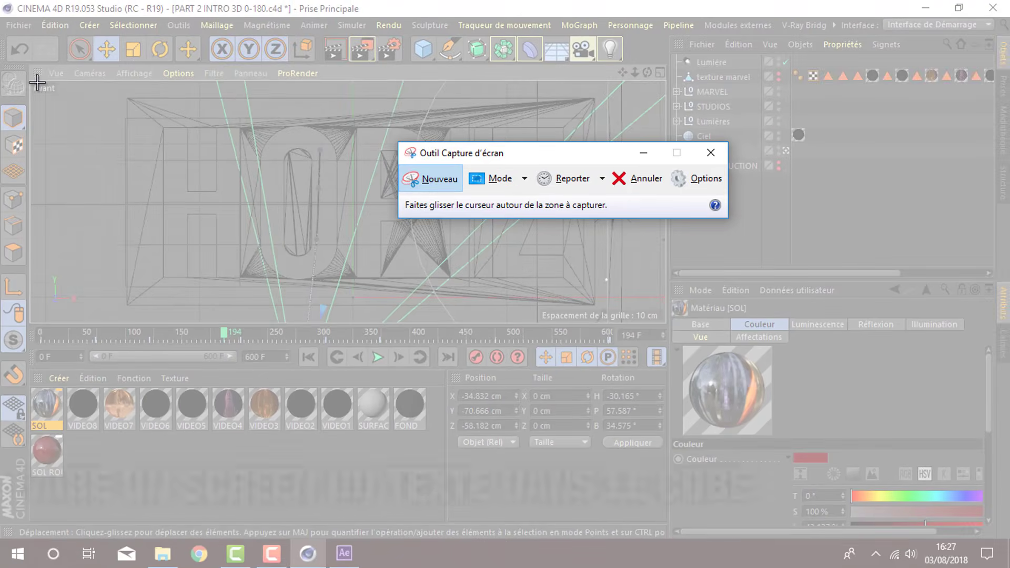
drag(106, 53, 613, 315)
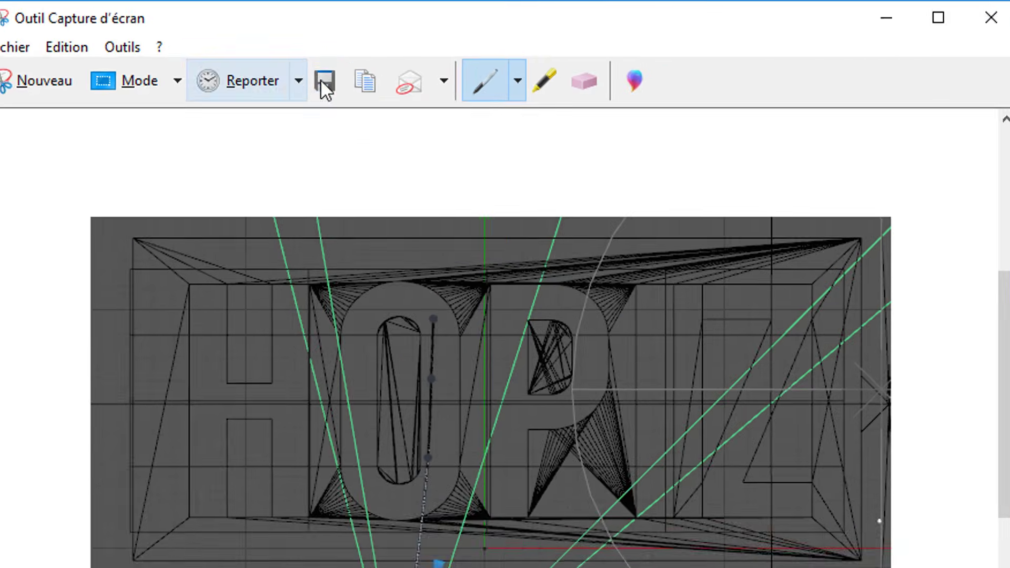
- Save the capture to the Bureau folder as the PNG file LIMITE TEXTE HOPIZ MCU INTRO and close the snipping tool
click(251, 50)
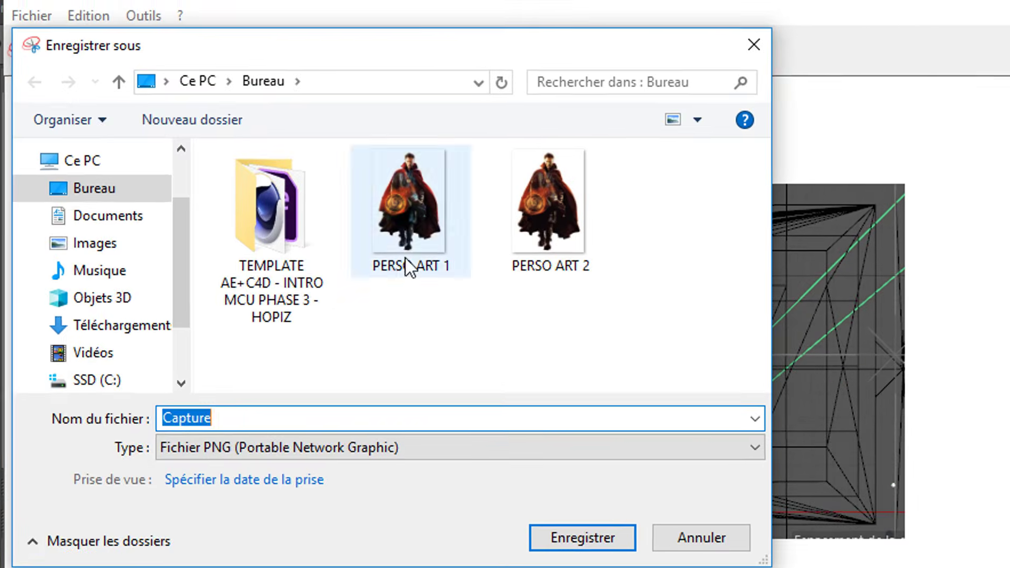
text(LIMITE TEXT)
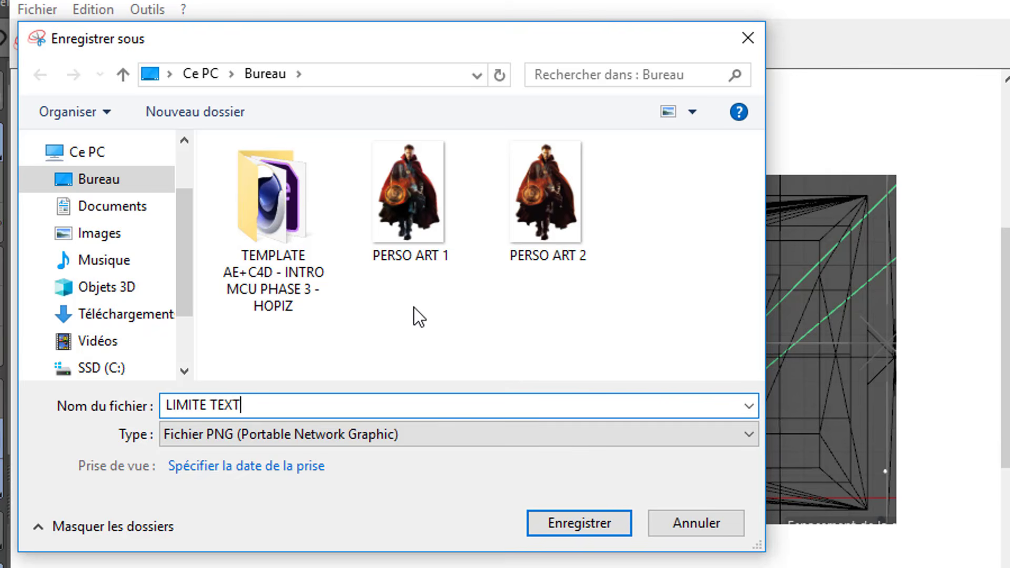
text(E HOPIZ MCU )
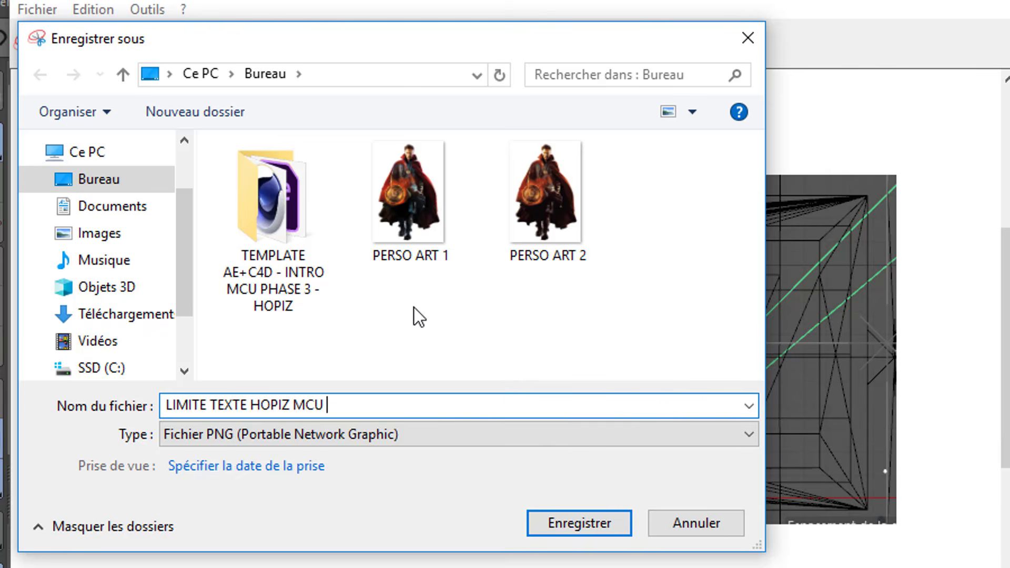
text(INTRO)
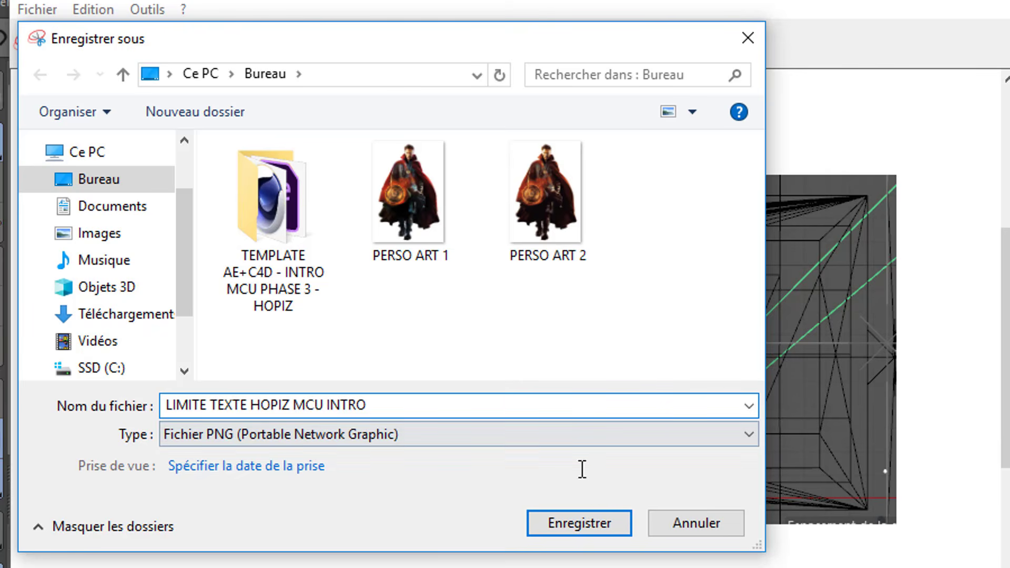
click(589, 518)
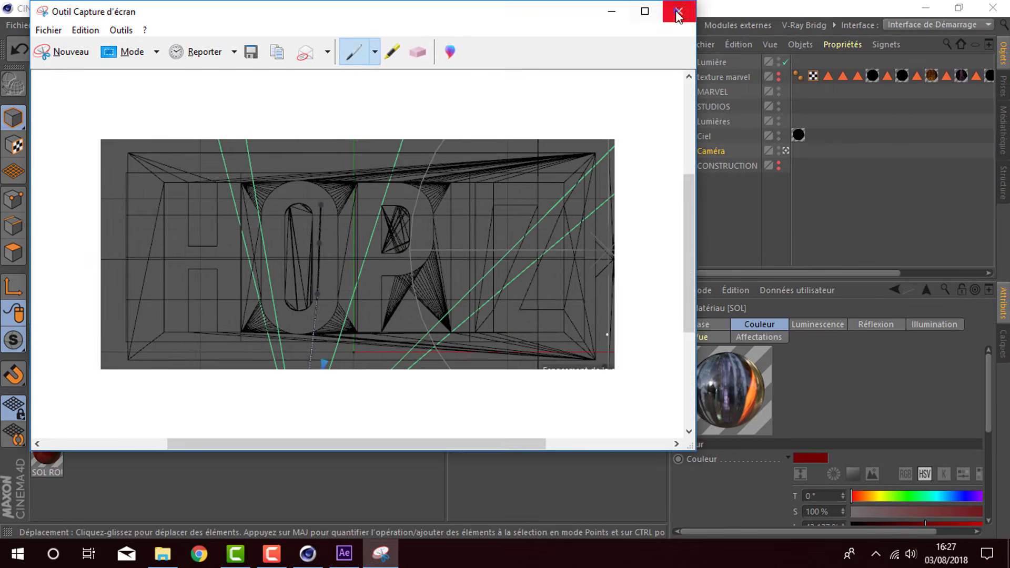
click(677, 12)
- Restore Cinema 4D's four-view layout and switch to the After Effects project TEXTE 3D TEXTURE SOL LOOK
middle_click(657, 89)
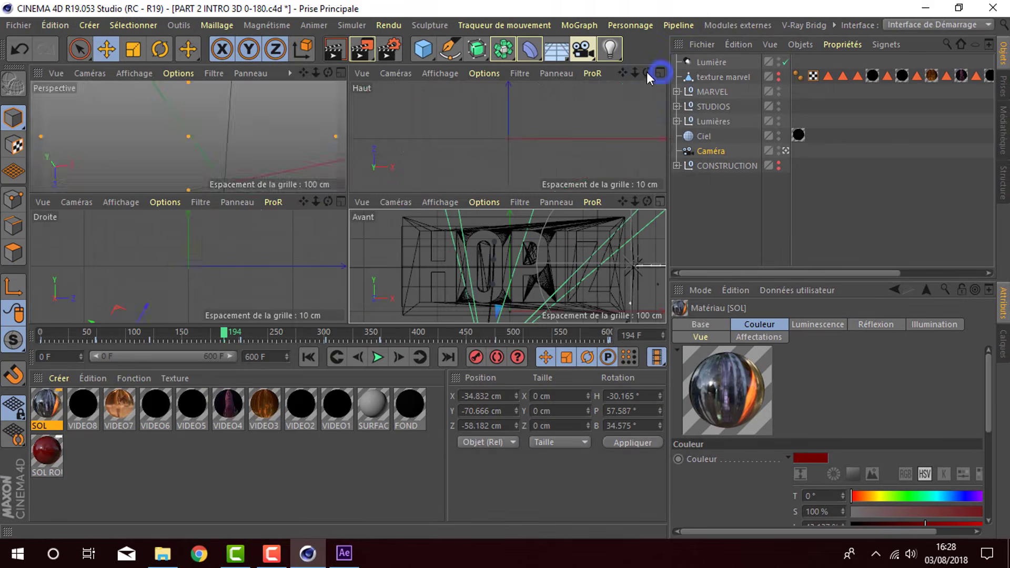
middle_click(340, 73)
click(936, 8)
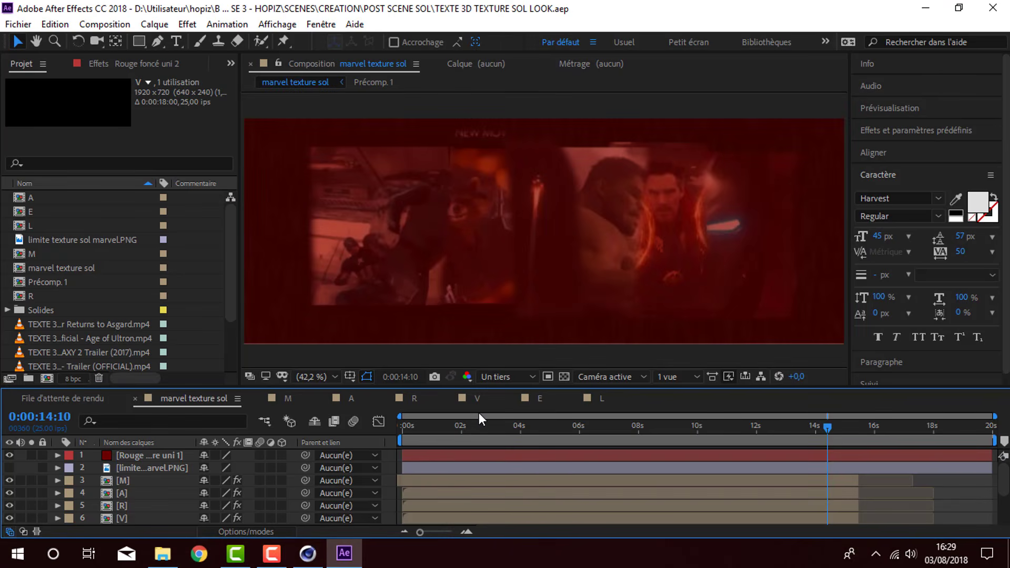
- Move to 0:00:06:18 in the marvel texture sol composition, show the limite texture sol marvel.PNG layer and set the preview resolution to Intégrale
drag(482, 421, 601, 427)
click(9, 467)
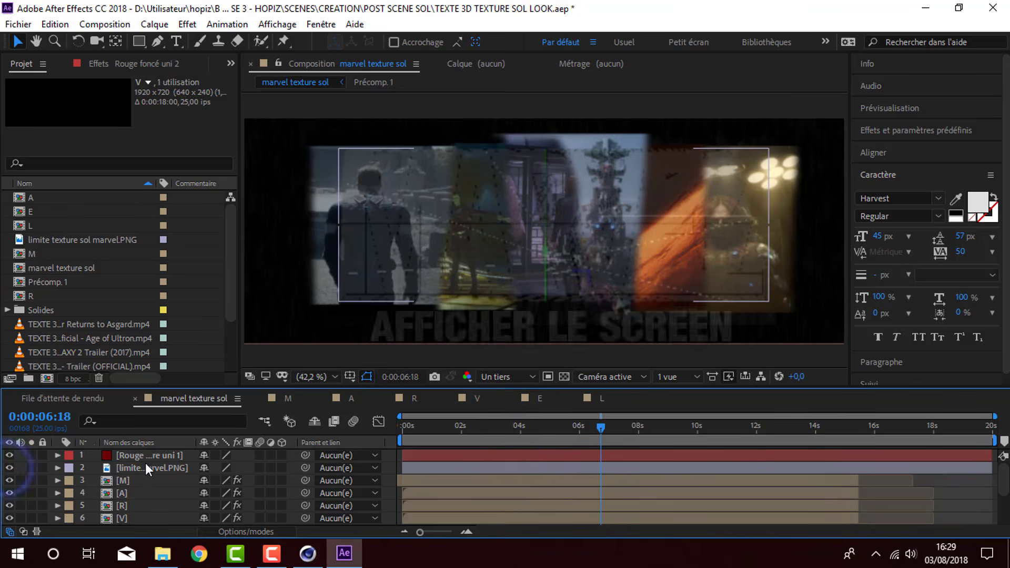
click(510, 381)
click(510, 407)
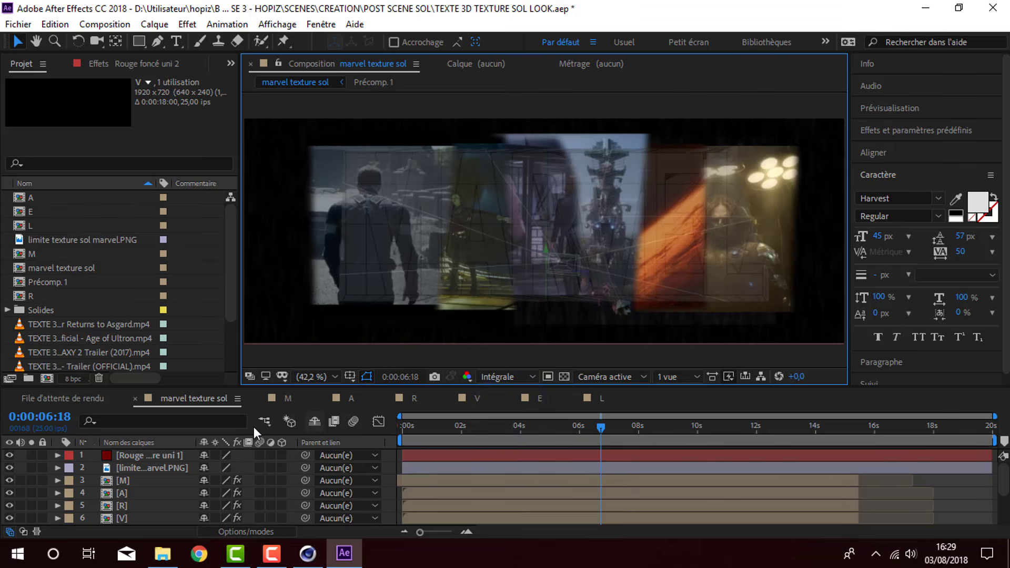
click(66, 442)
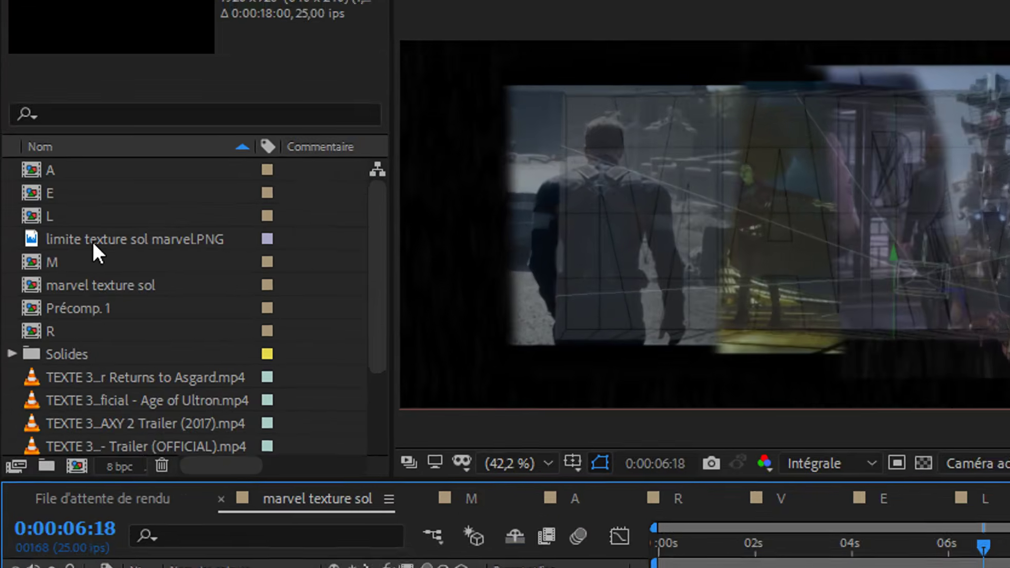
- Replace the limite texture sol marvel.PNG footage with LIMITE TEXTE HOPIZ MCU INTRO from the Bureau folder
click(56, 240)
right_click(73, 239)
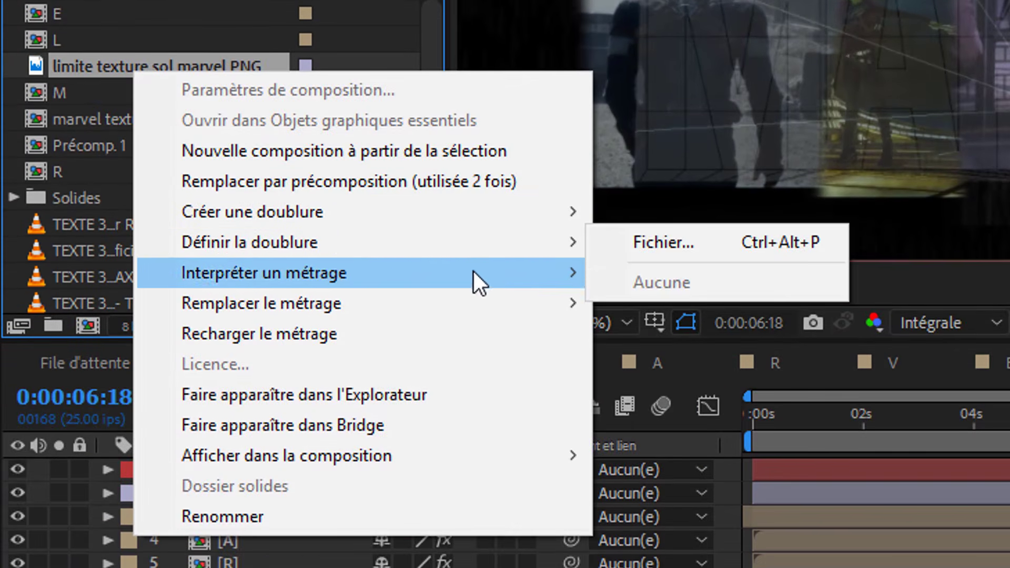
mouse_move(530, 328)
click(633, 308)
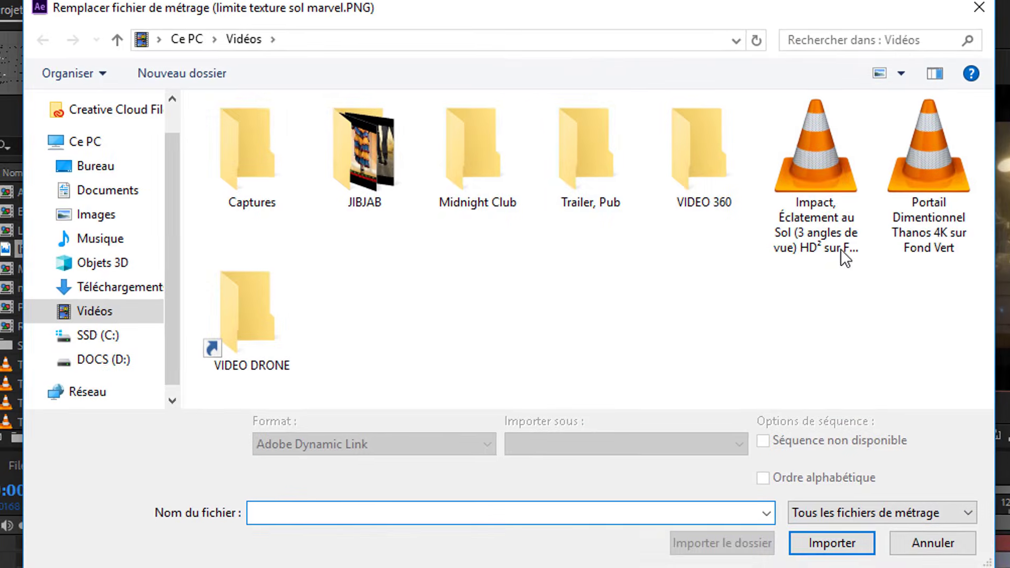
click(90, 179)
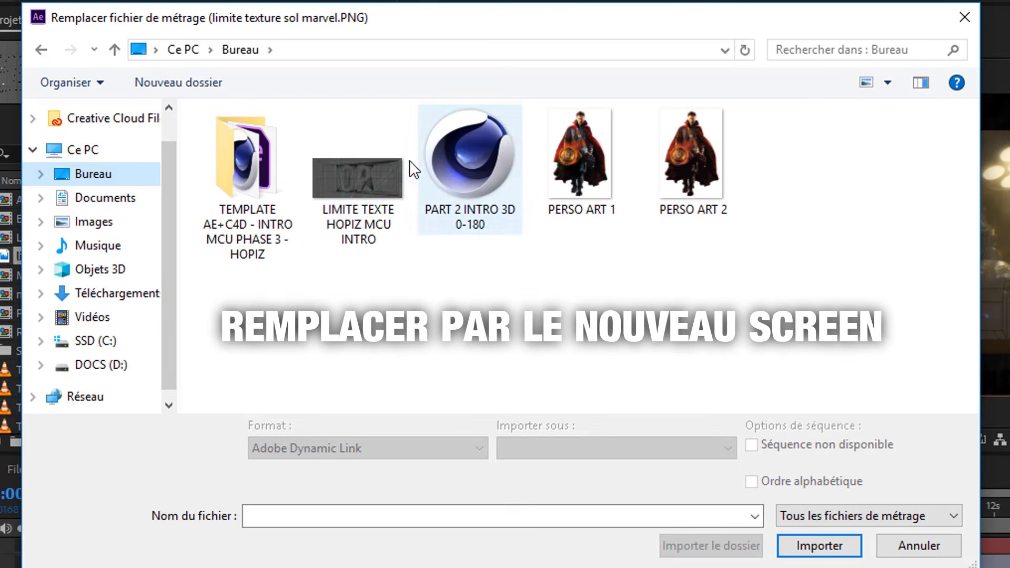
click(406, 161)
click(819, 524)
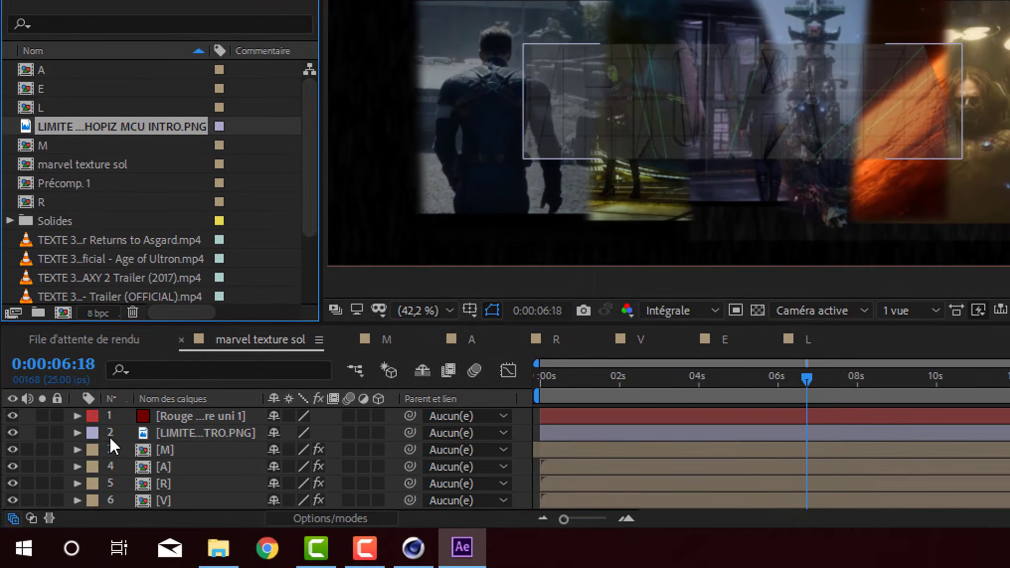
- Enlarge the LIMITE TEXTE HOPIZ MCU INTRO layer to 278% and pull its mask corners outward to uncover more of the capture
click(78, 433)
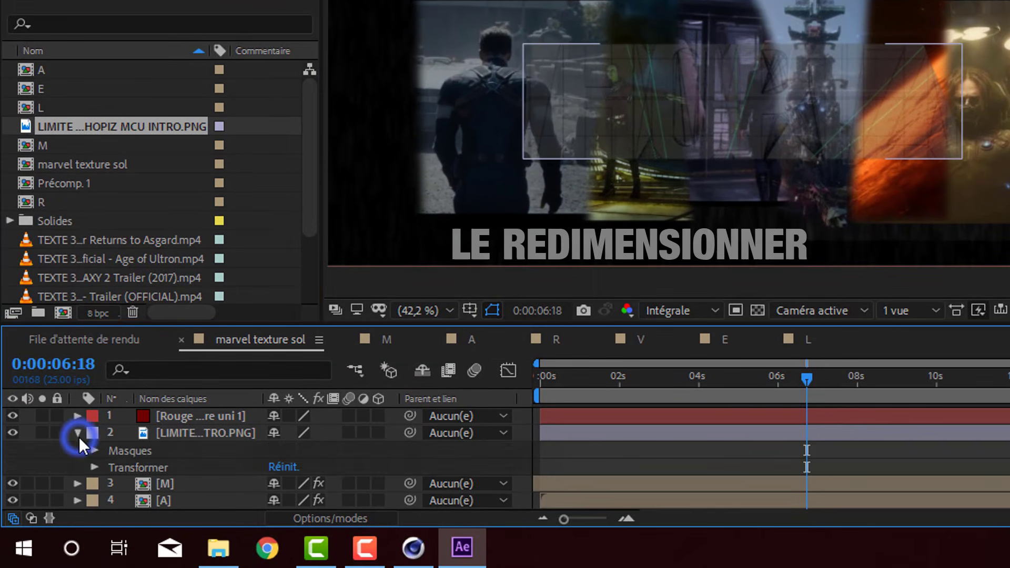
click(94, 467)
scroll(121, 471, down, 2)
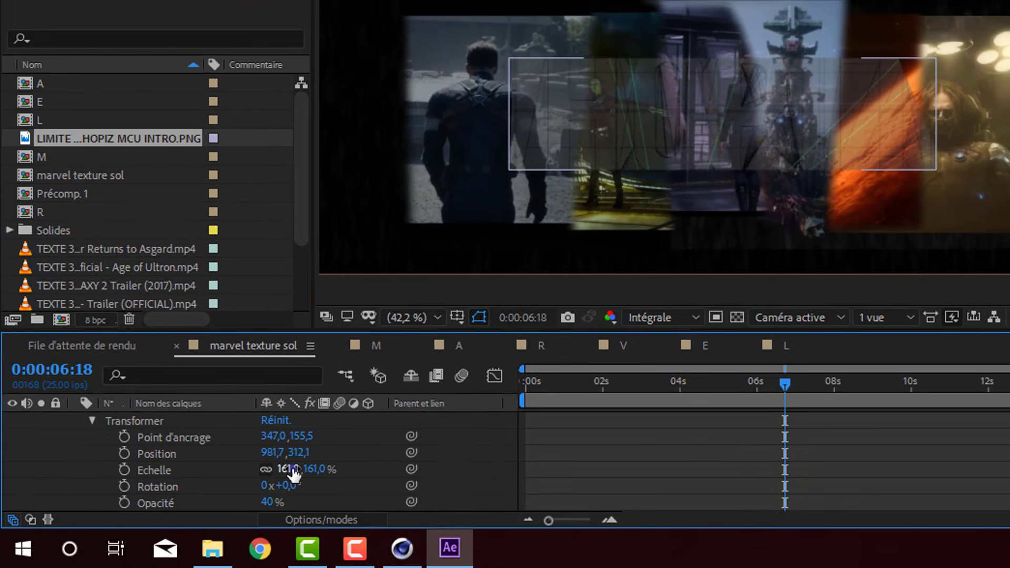
drag(304, 472, 378, 478)
drag(329, 242, 327, 279)
drag(1007, 243, 1008, 262)
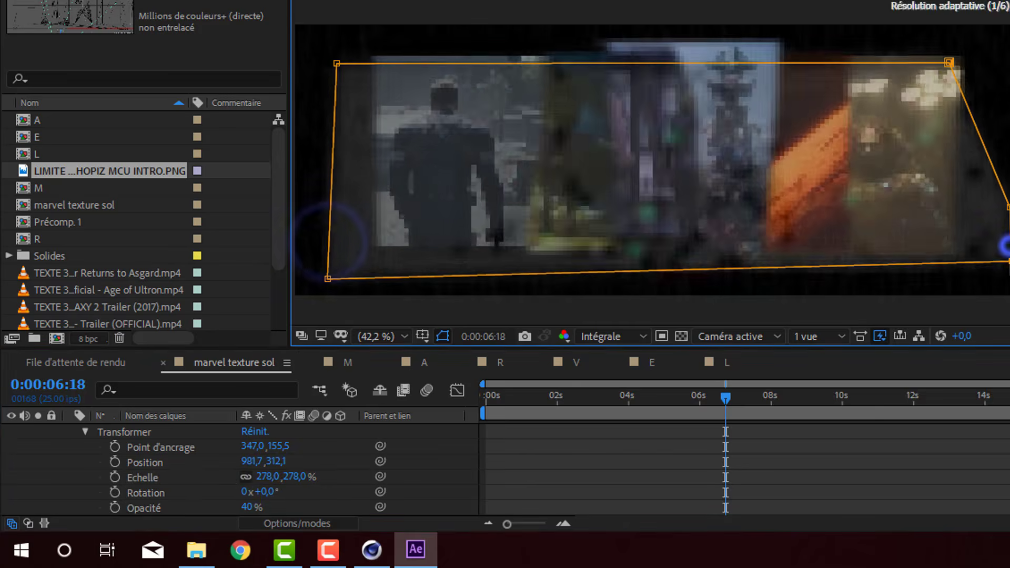
drag(948, 63, 961, 32)
drag(332, 68, 327, 28)
- Set the capture layer's scale to 217% and its opacity to 60%, then collapse its properties
drag(268, 477, 225, 471)
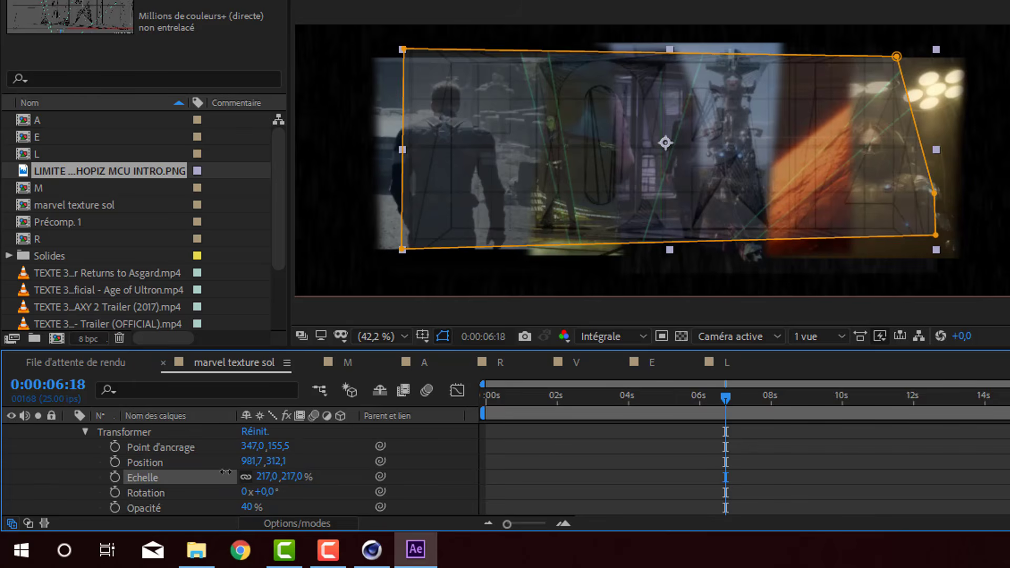
click(321, 463)
click(250, 506)
text(60)
key(Return)
click(415, 462)
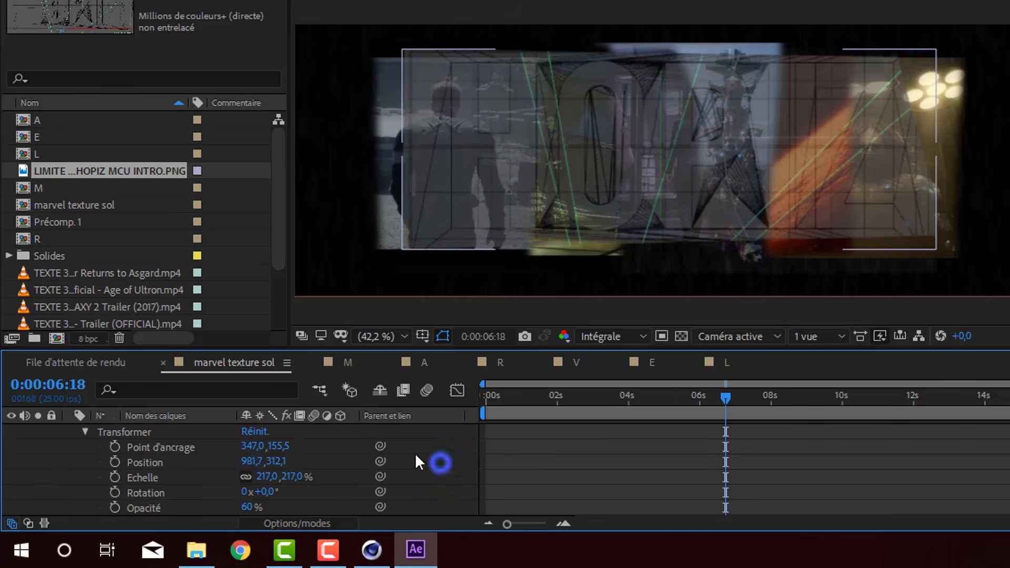
scroll(415, 453, up, 2)
click(69, 459)
- Reshape the right edge of layer M's mask so that it ends at the letter H
click(158, 462)
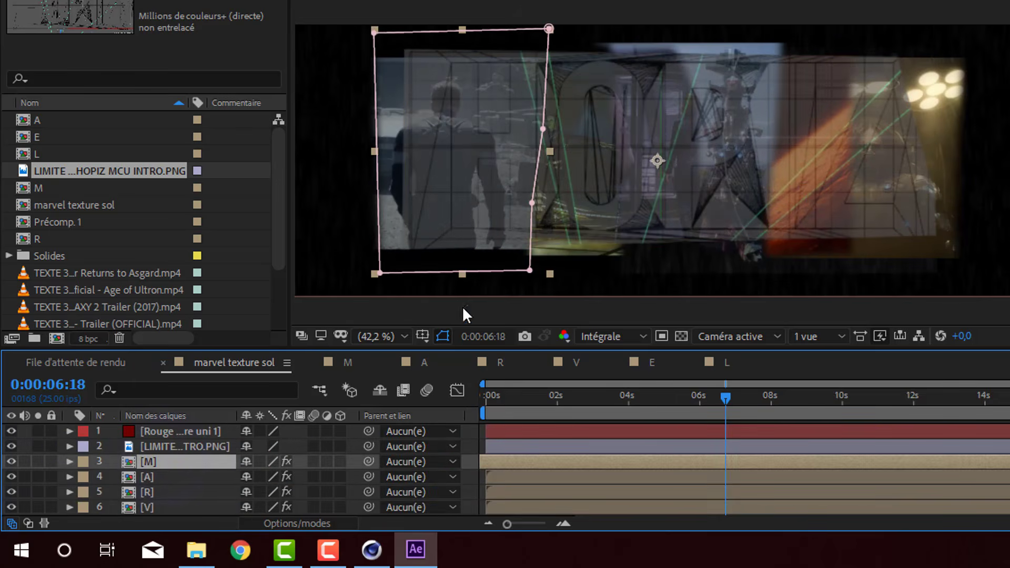
drag(549, 28, 544, 32)
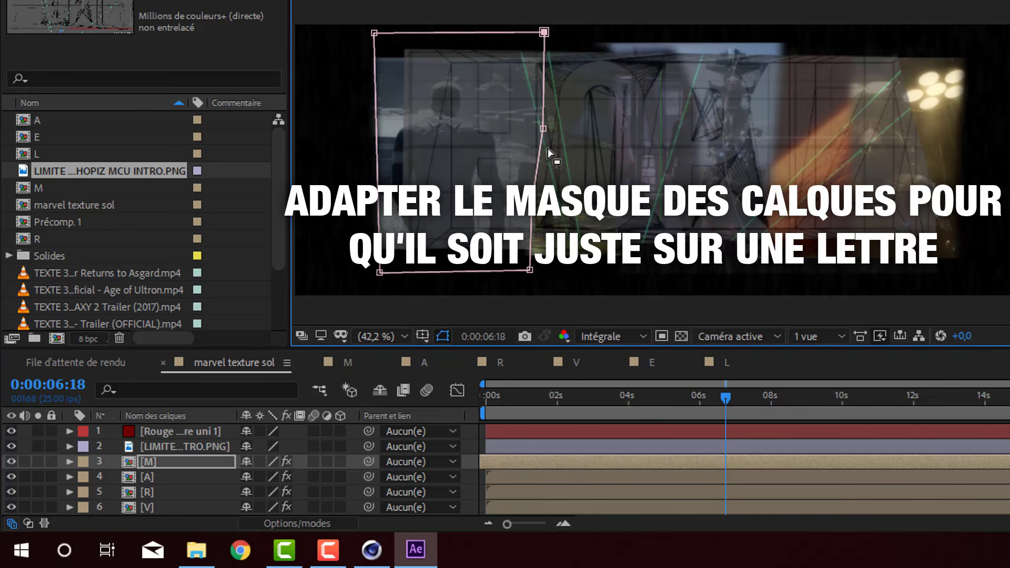
click(532, 264)
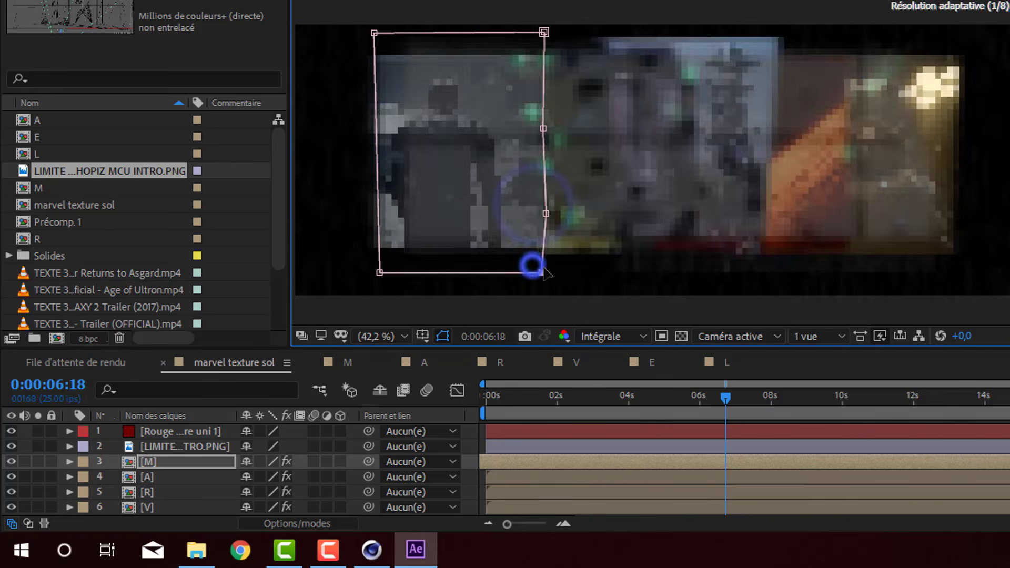
- Adjust layer A's mask points so that the mask fits the letter O
click(148, 478)
click(609, 44)
click(621, 291)
- Extend the right side of layer R's mask so that it covers the letter P
click(148, 492)
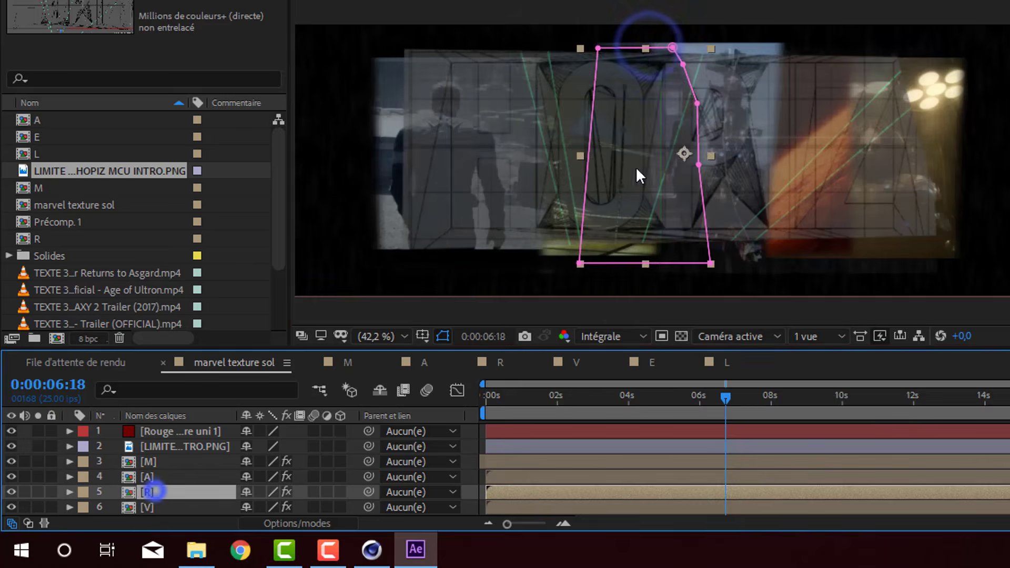
drag(712, 265, 762, 266)
drag(699, 165, 746, 136)
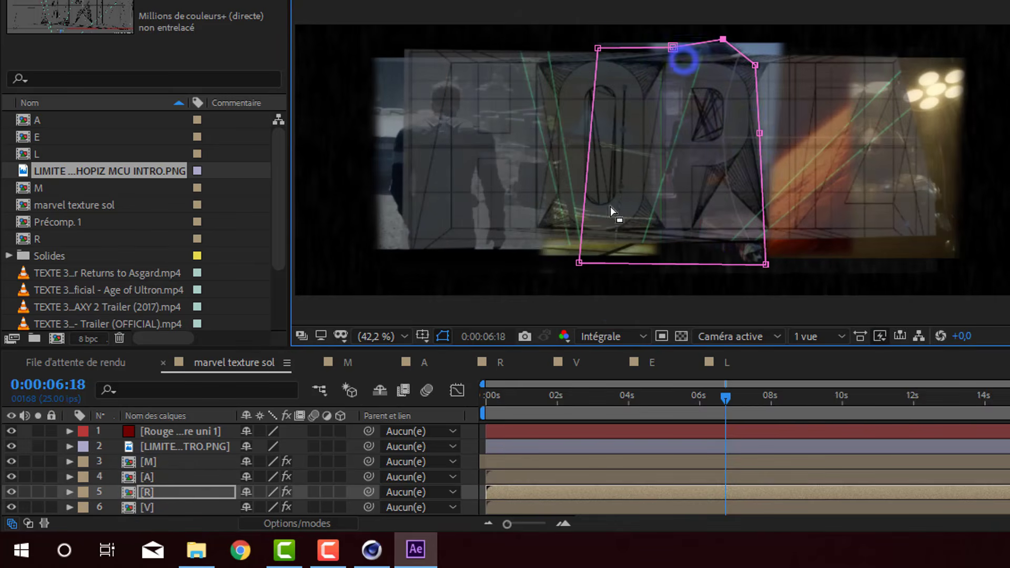
- Move the right corners of layer V's mask so that the mask reaches across the letter I
click(148, 507)
drag(758, 264, 846, 262)
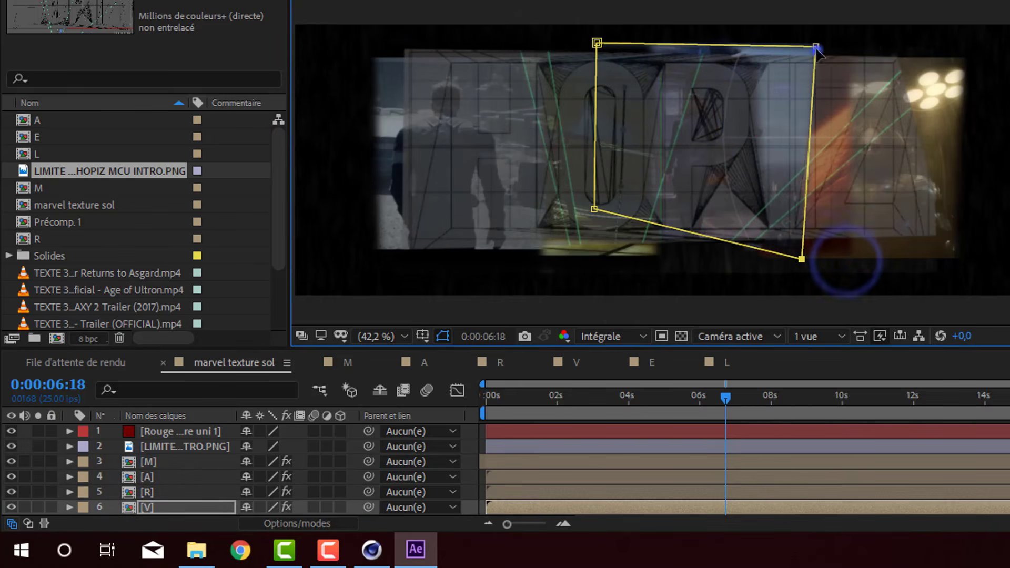
mouse_move(817, 49)
mouse_down()
mouse_move(737, 50)
mouse_move(800, 45)
mouse_up()
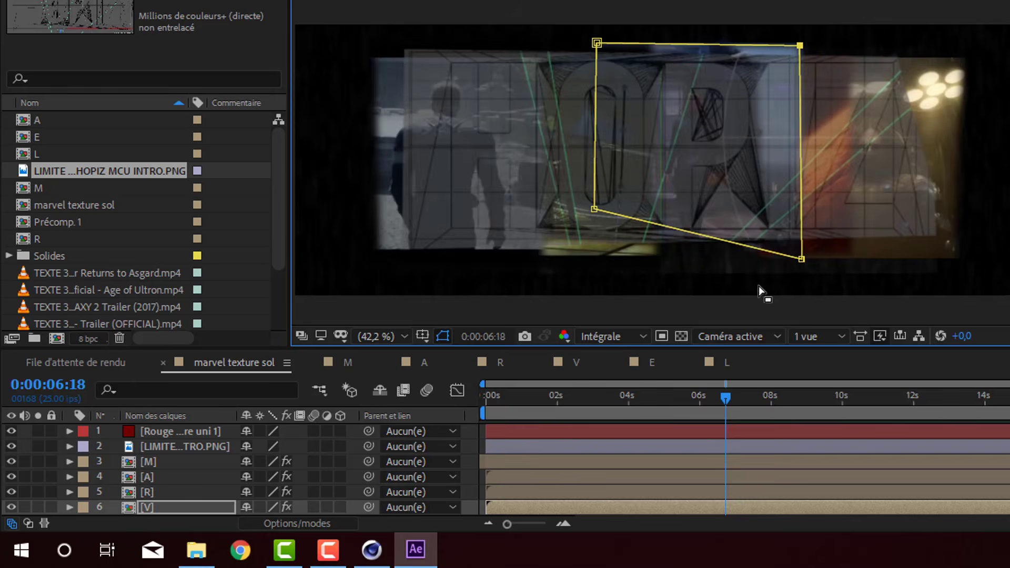
- Fit layer E's mask over the last letter, Z, and hide the unneeded layer L
scroll(152, 474, down, 3)
click(153, 477)
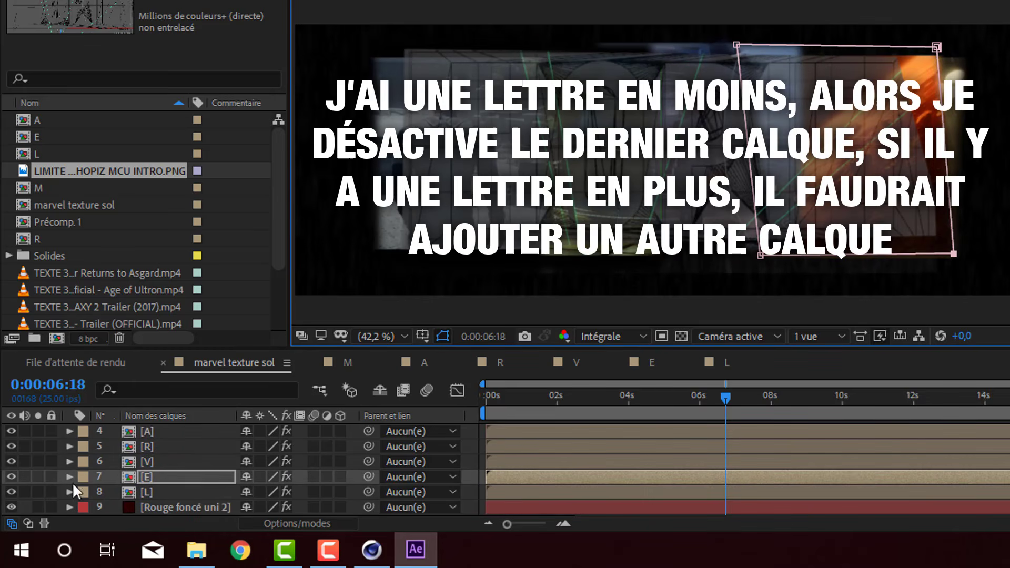
click(6, 490)
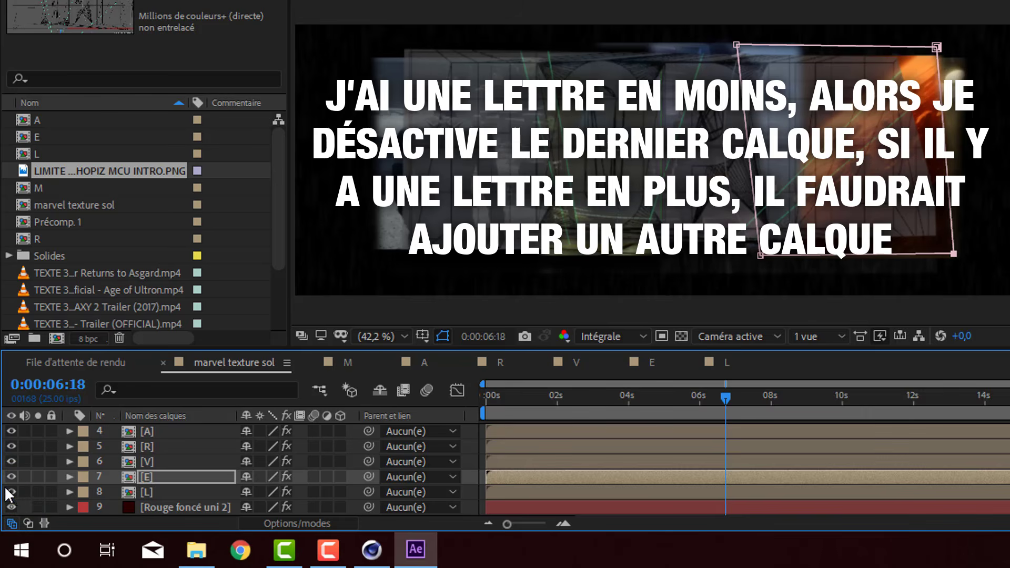
- Set the current time to 0:00:07:13 and hide the LIMITE TEXTE HOPIZ reference image layer
scroll(190, 458, up, 3)
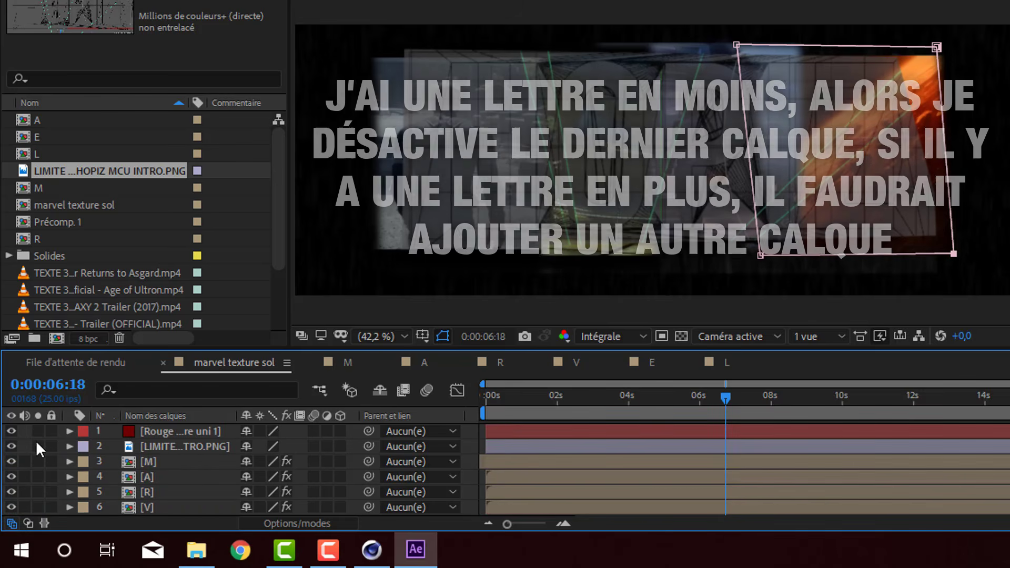
click(133, 447)
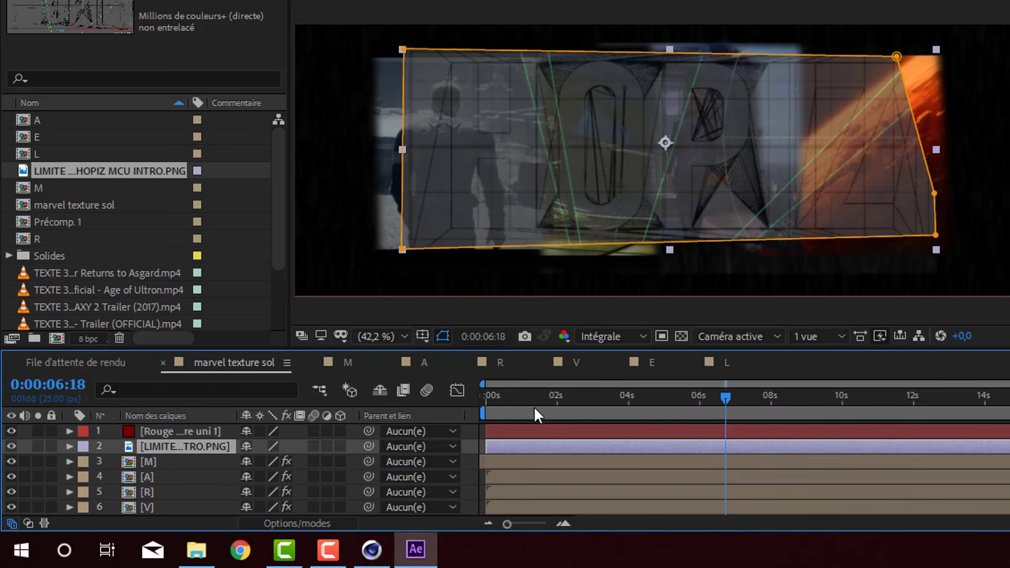
drag(526, 396, 746, 396)
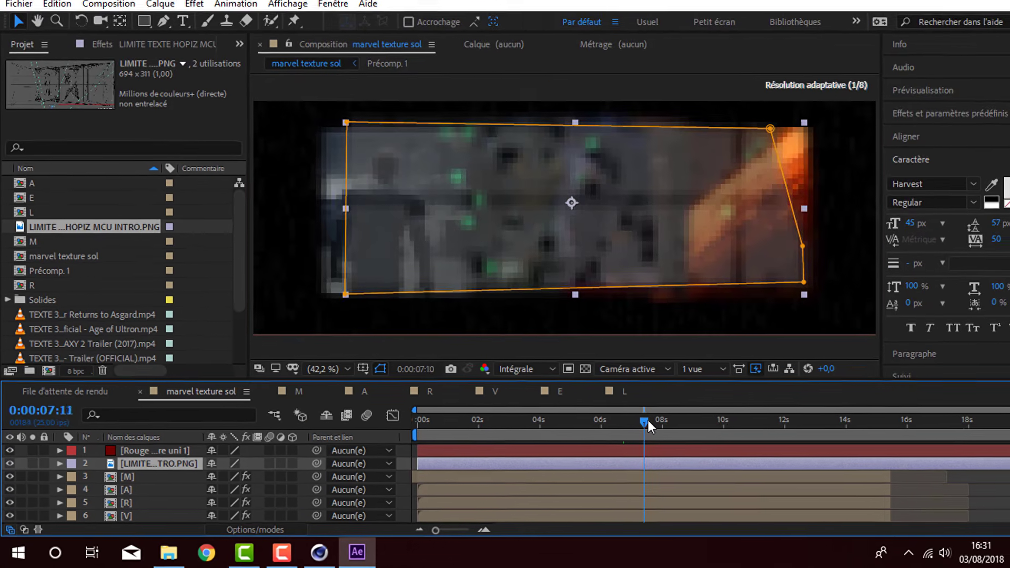
drag(648, 421, 650, 421)
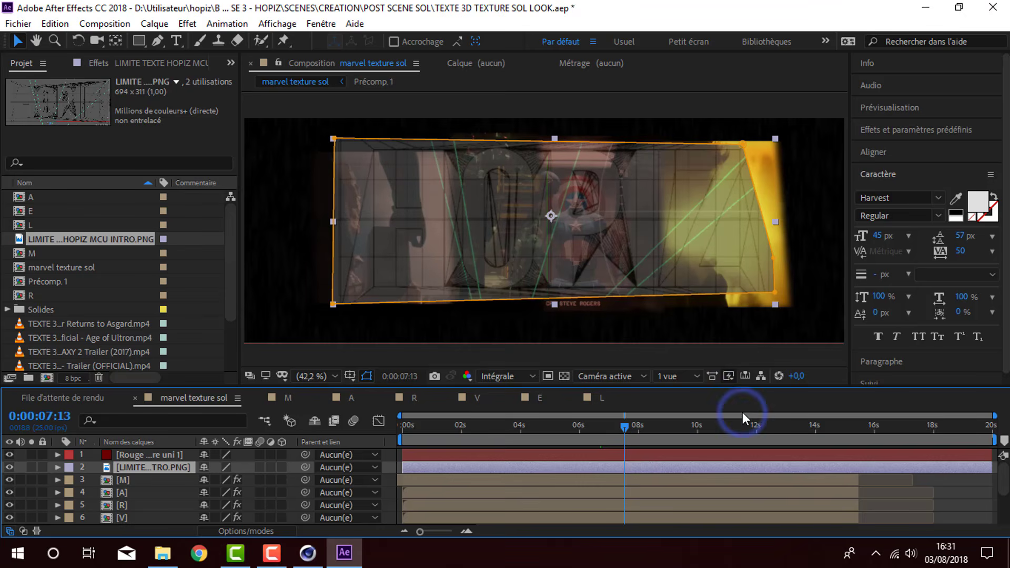
click(57, 467)
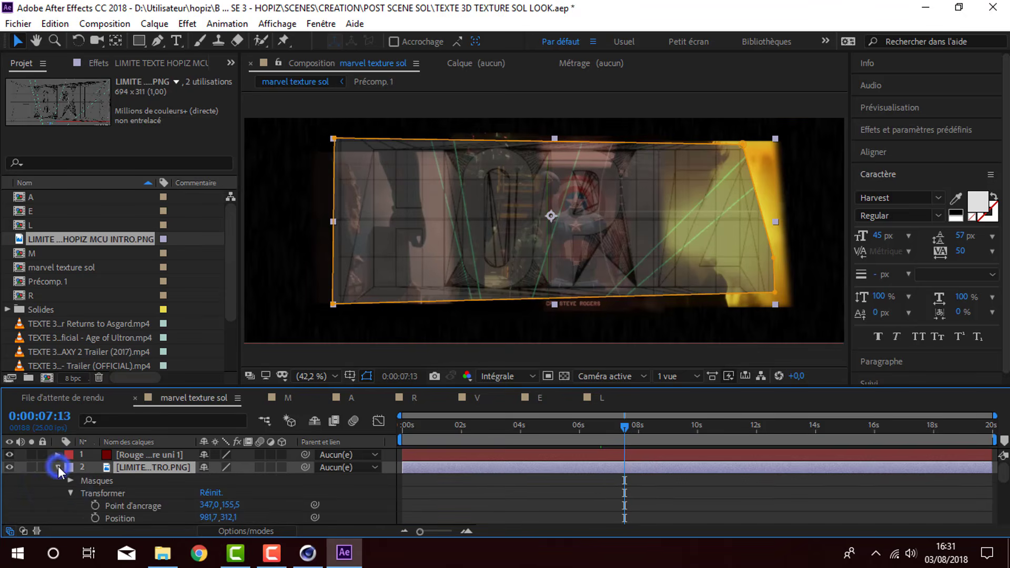
scroll(58, 466, down, 1)
click(58, 454)
click(9, 455)
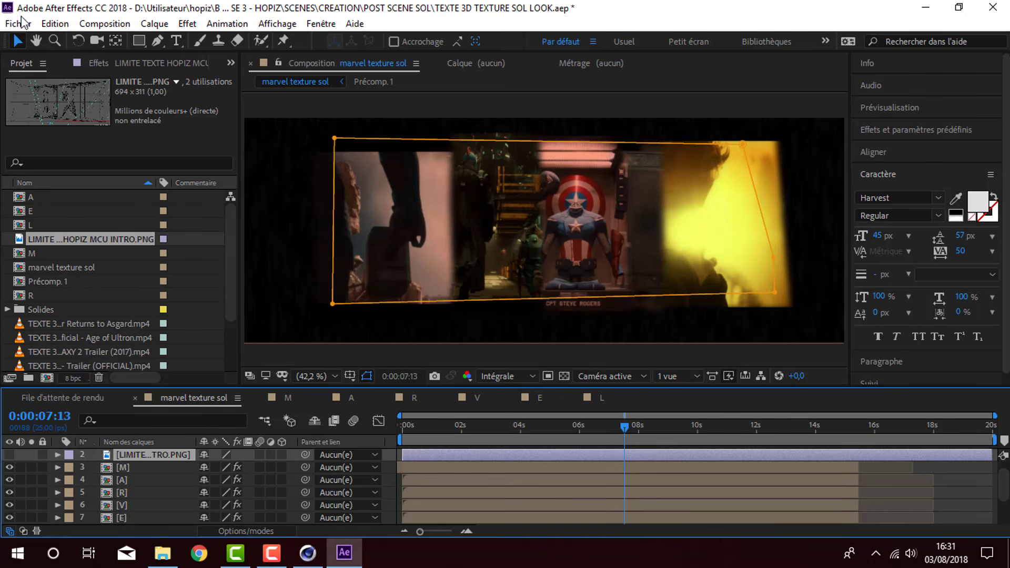
- Add the marvel texture sol composition to the render queue with Optimale quality, Intégrale resolution and AVI output
click(18, 24)
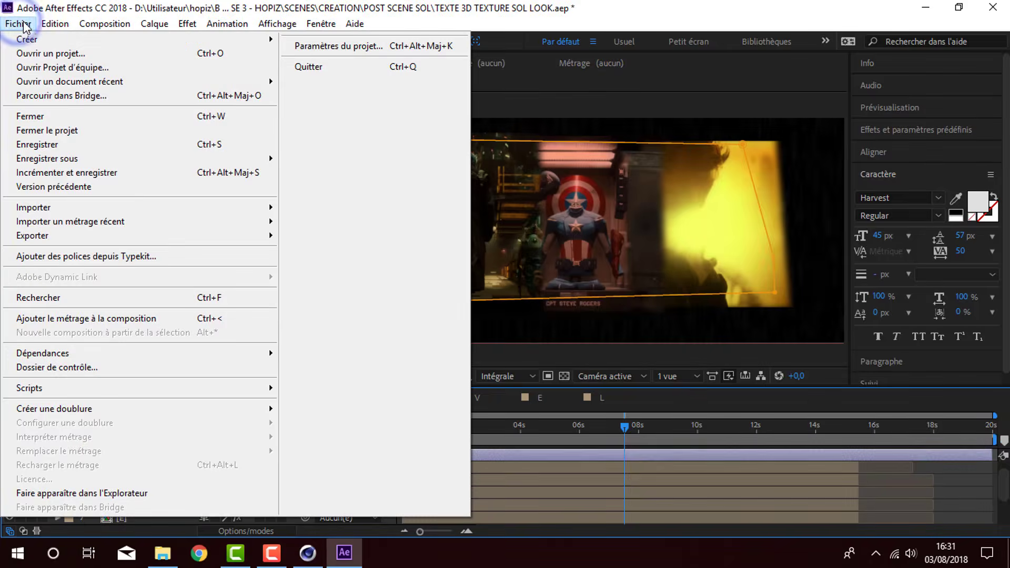
mouse_move(271, 255)
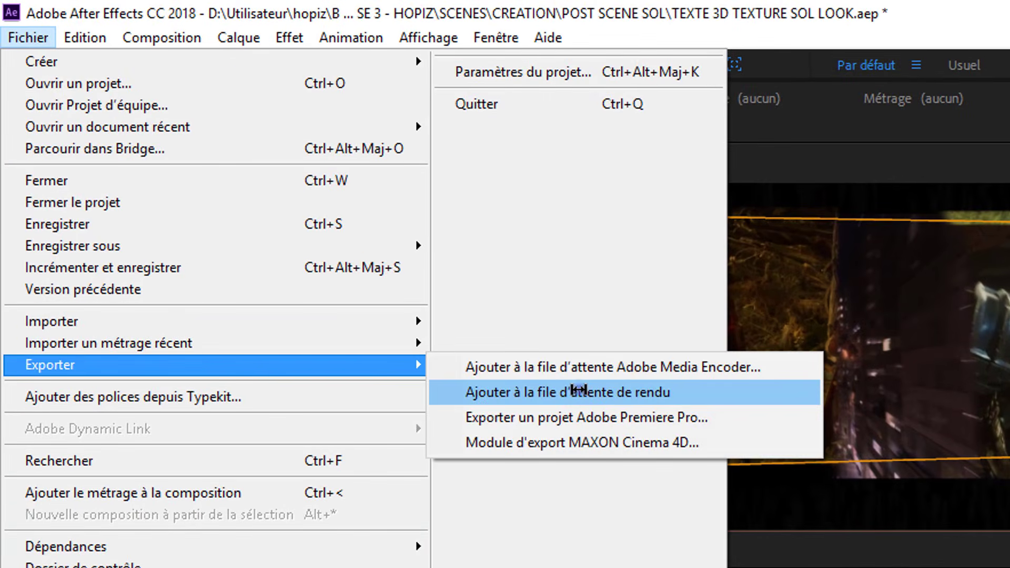
click(567, 391)
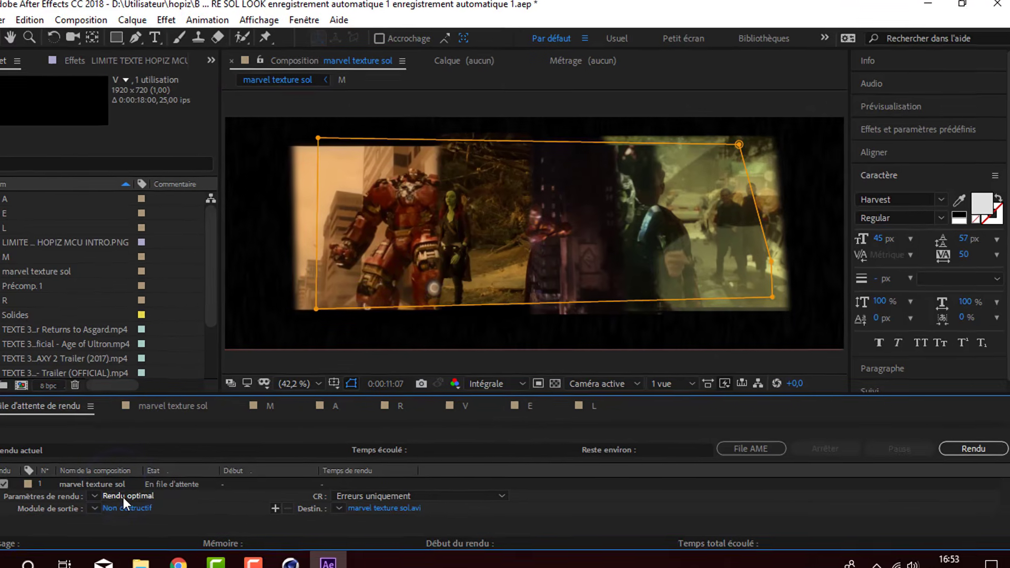
click(153, 487)
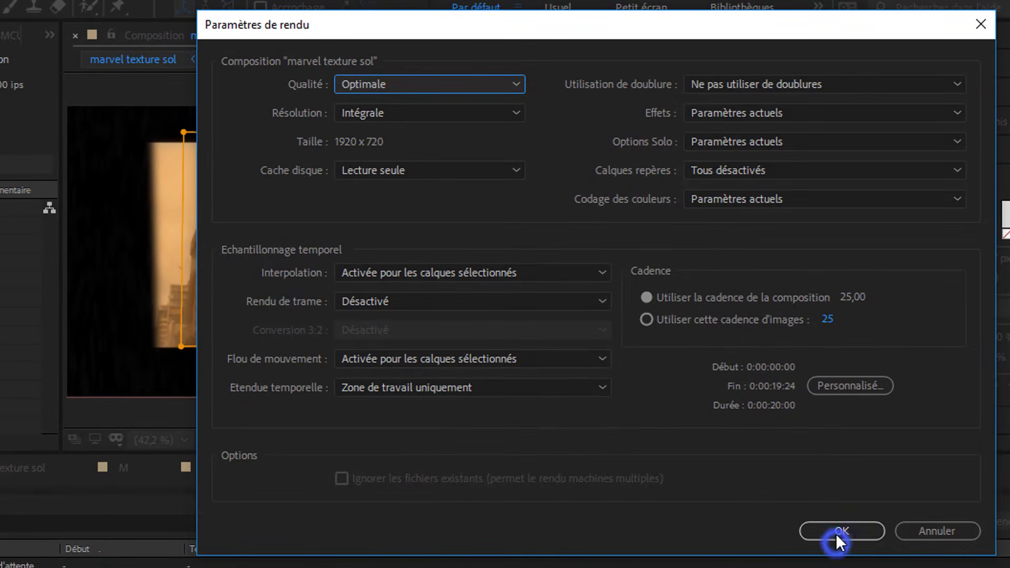
click(847, 532)
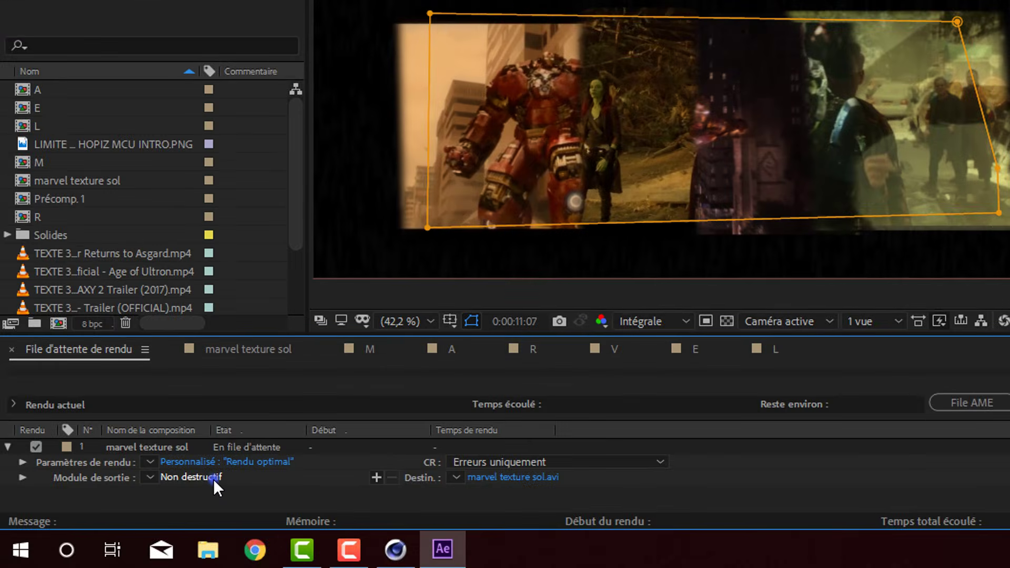
click(212, 480)
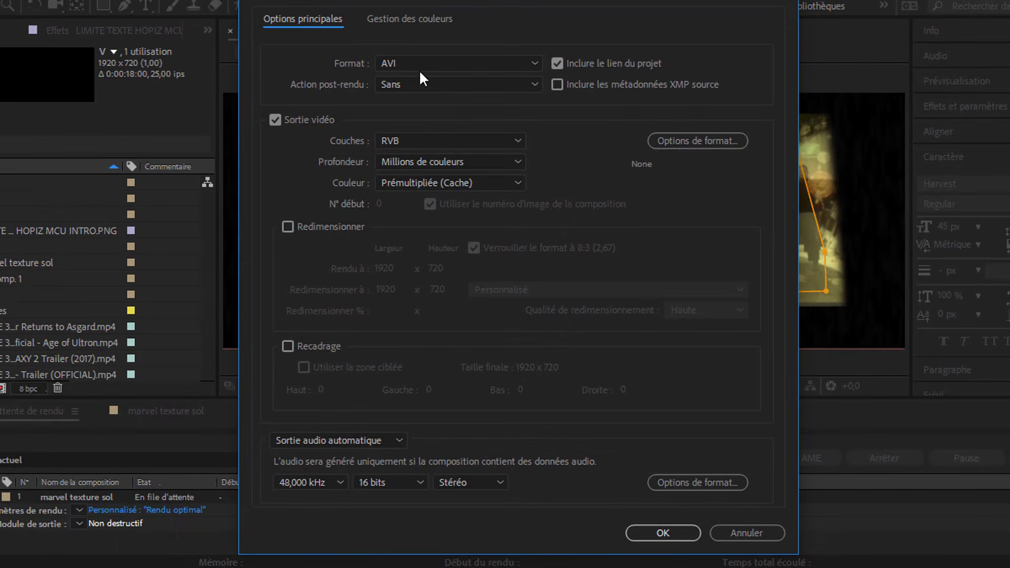
click(683, 532)
- Set the output file to "marvel texture sol pour texte hopiz" in the Bureau folder and start the render
click(418, 517)
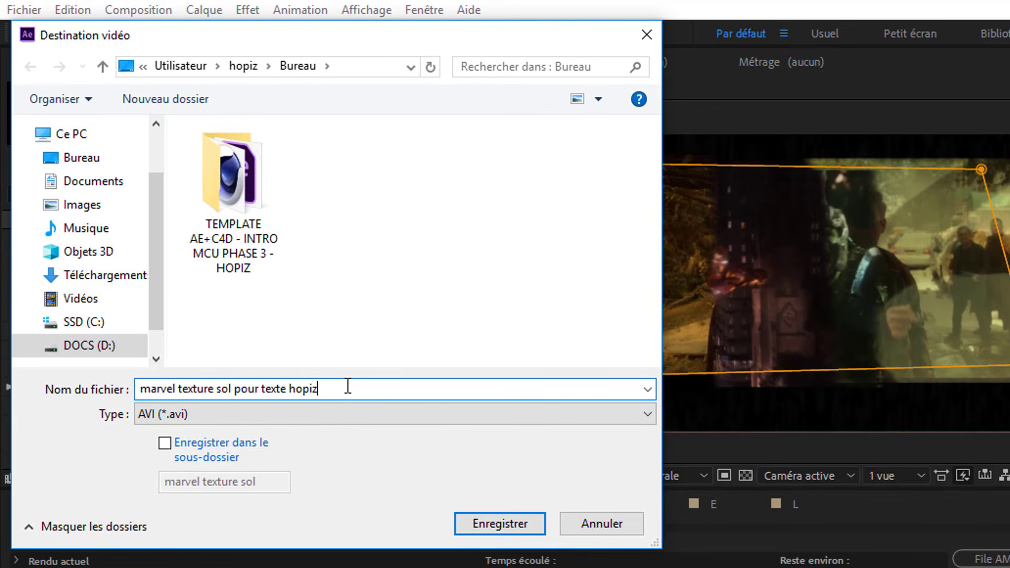
click(463, 526)
click(974, 439)
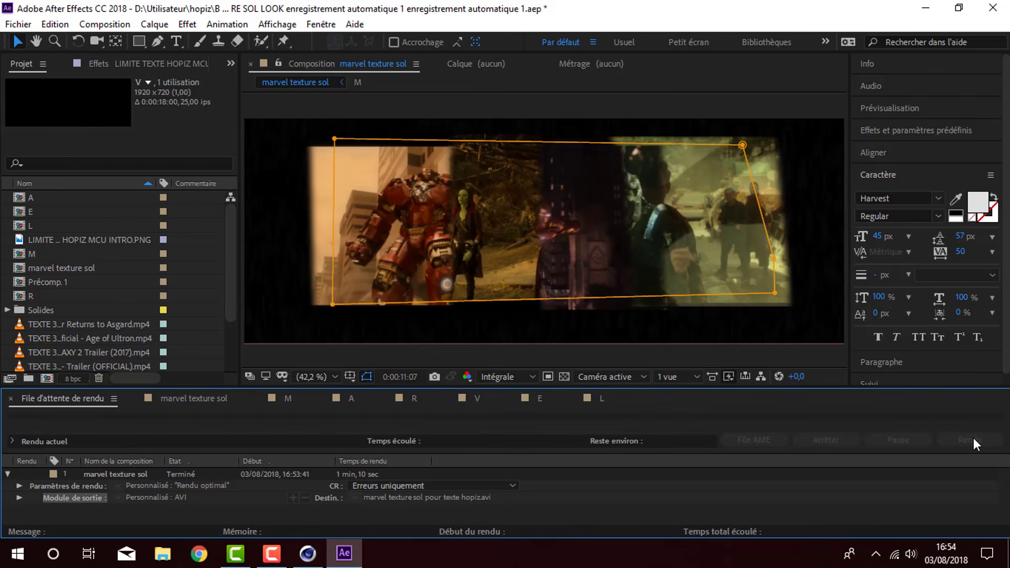
- Close After Effects and place the rendered AVI beside the LIMITE TEXTE HOPIZ image on the desktop
click(1004, 8)
click(563, 298)
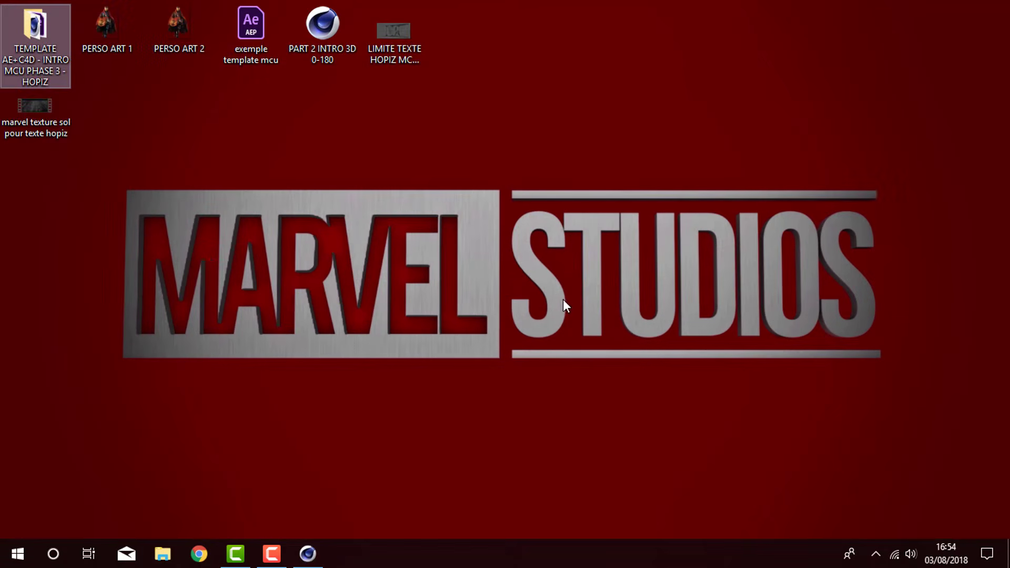
drag(459, 50, 465, 49)
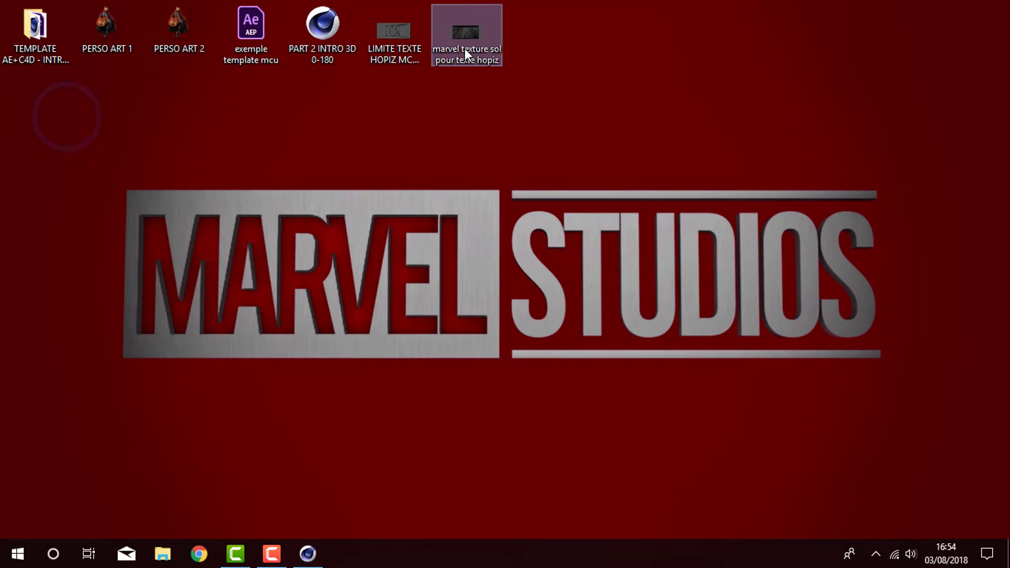
- Check the rendered AVI's file size in its properties, and close them
right_click(465, 49)
click(545, 336)
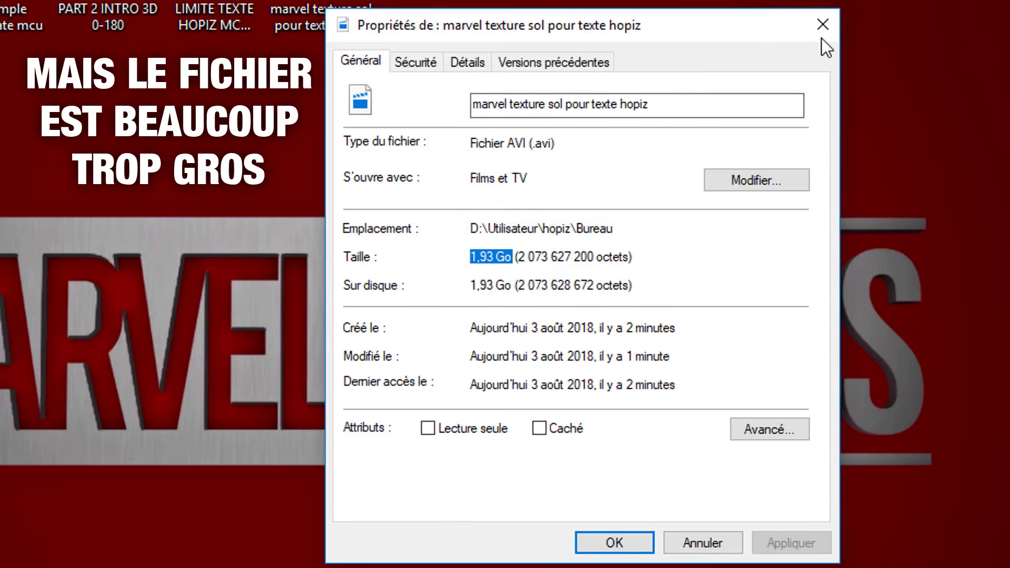
click(823, 24)
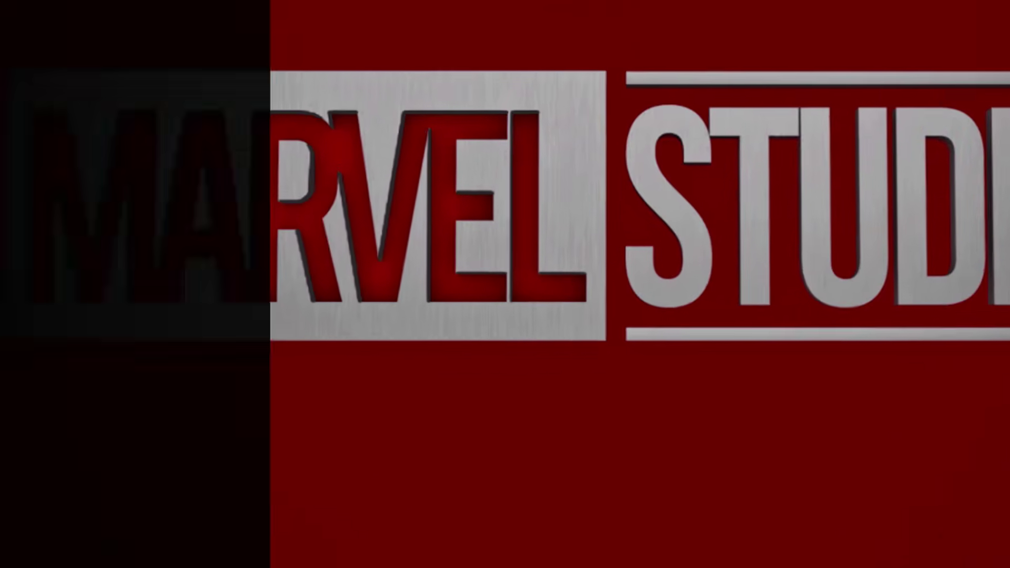
- Encode the rendered AVI to an H.264 MP4 in Adobe Media Encoder CC 2018 with the "Correspondance à la source – Débit élevé" preset
text(media)
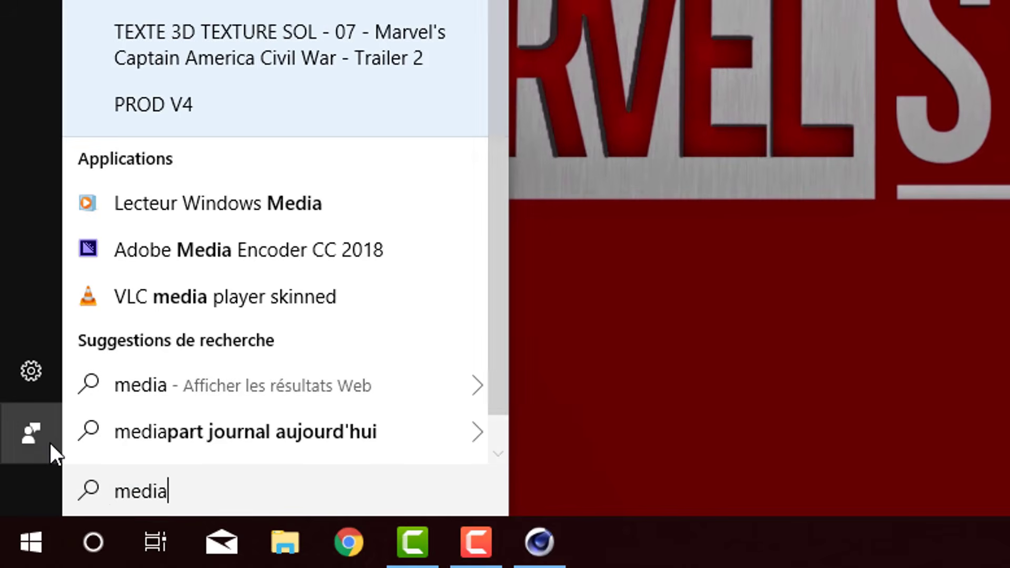
click(231, 245)
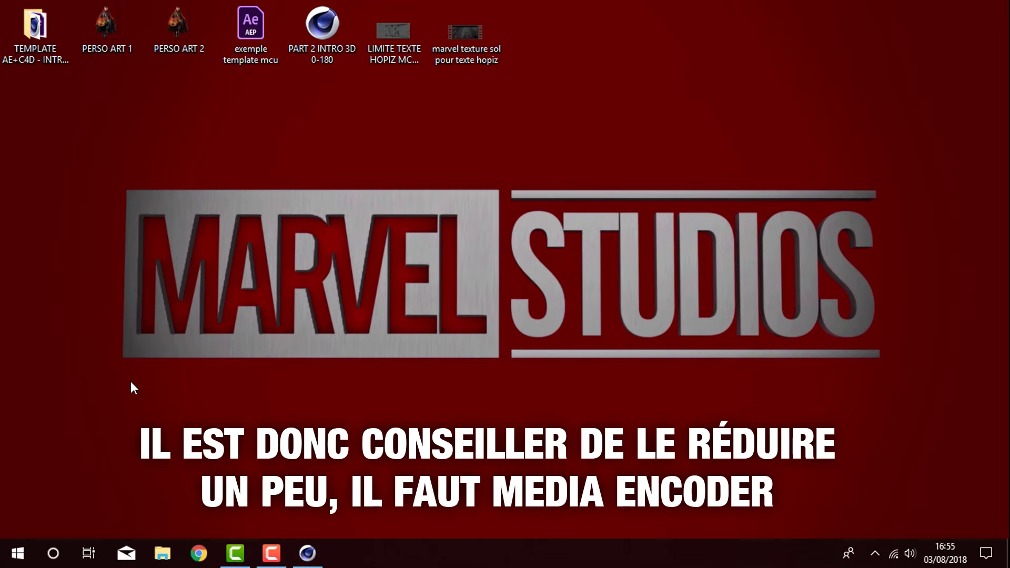
drag(456, 35, 584, 126)
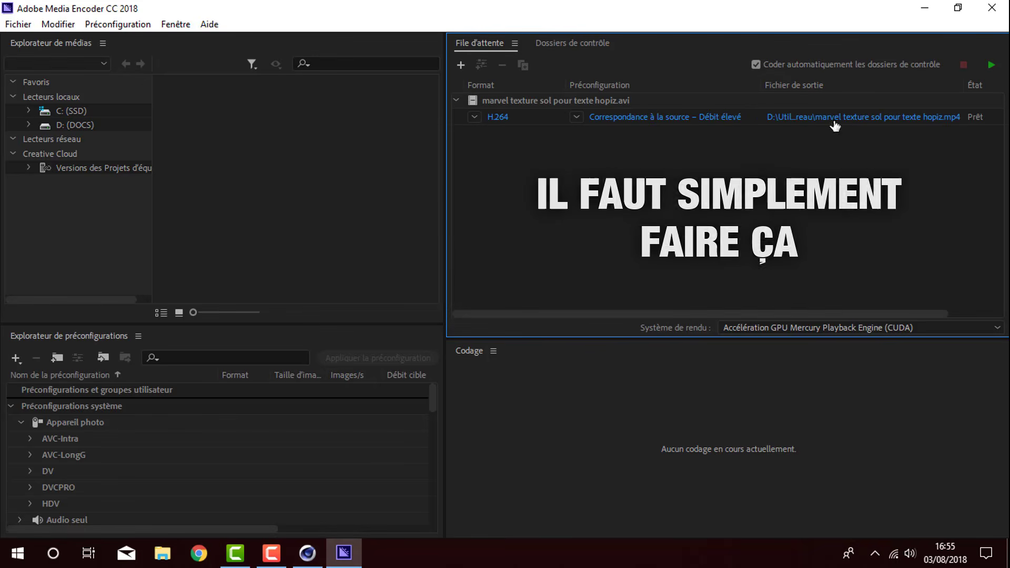
click(992, 65)
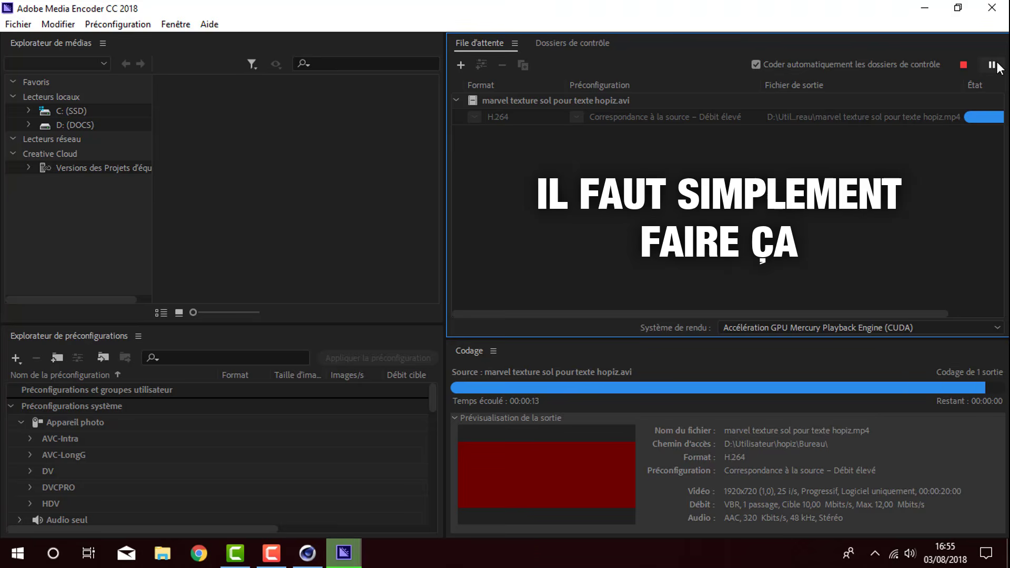
click(992, 8)
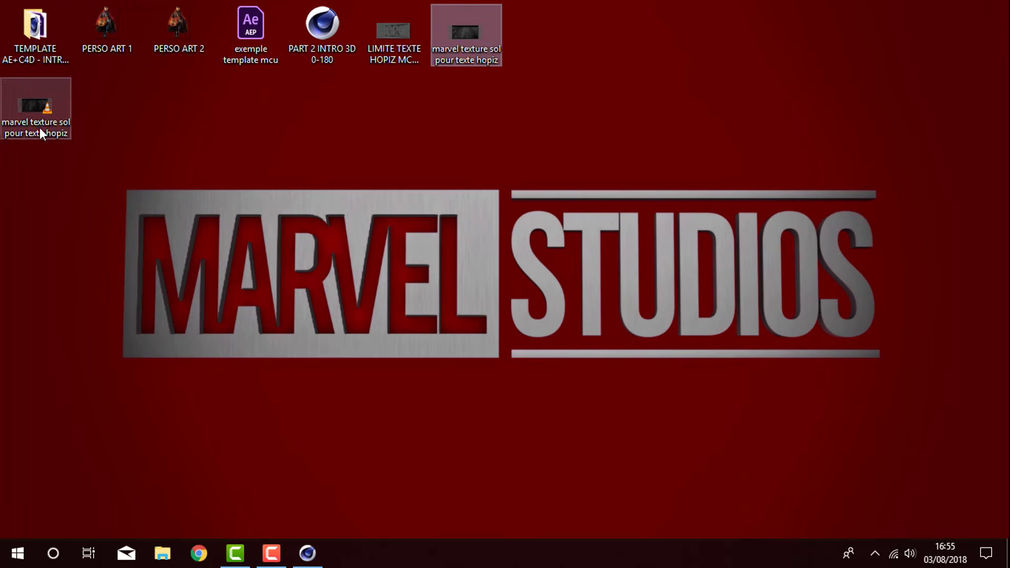
- Place the encoded MP4 beside the AVI on the desktop and check its file size in its properties
drag(499, 65, 539, 51)
right_click(539, 52)
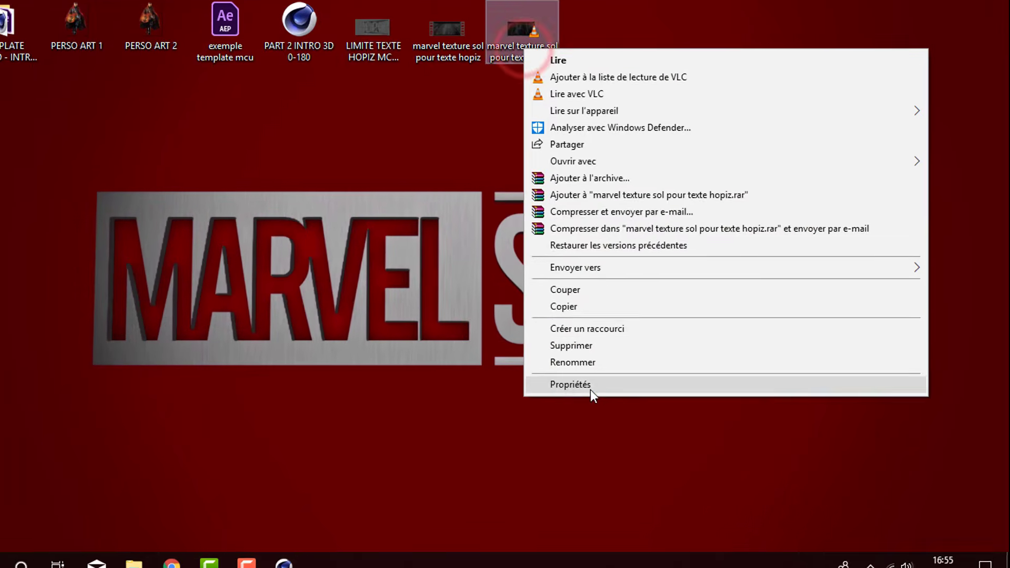
click(604, 378)
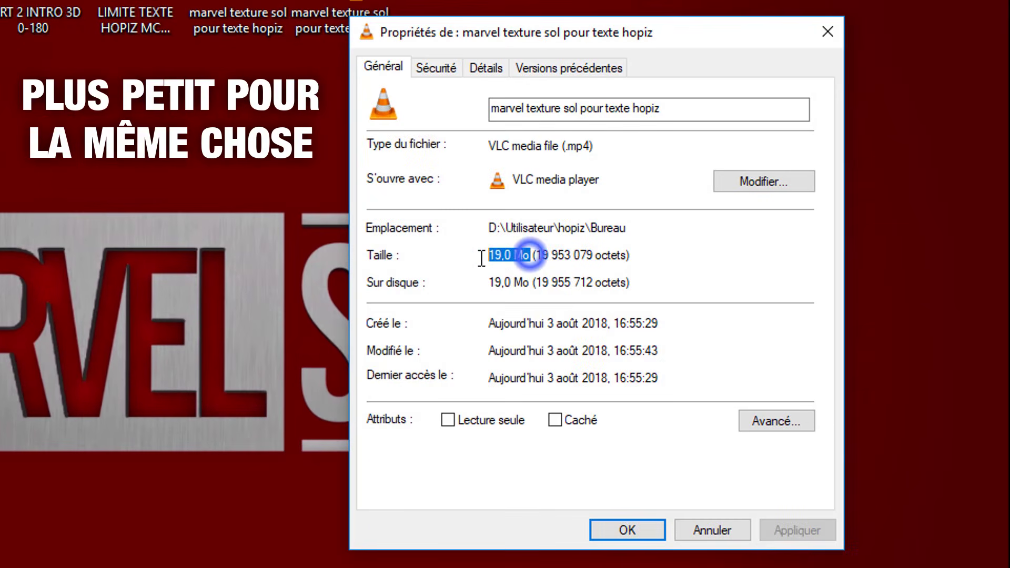
click(817, 38)
- Delete the large AVI version of marvel texture sol pour texte hopiz from the desktop
click(240, 8)
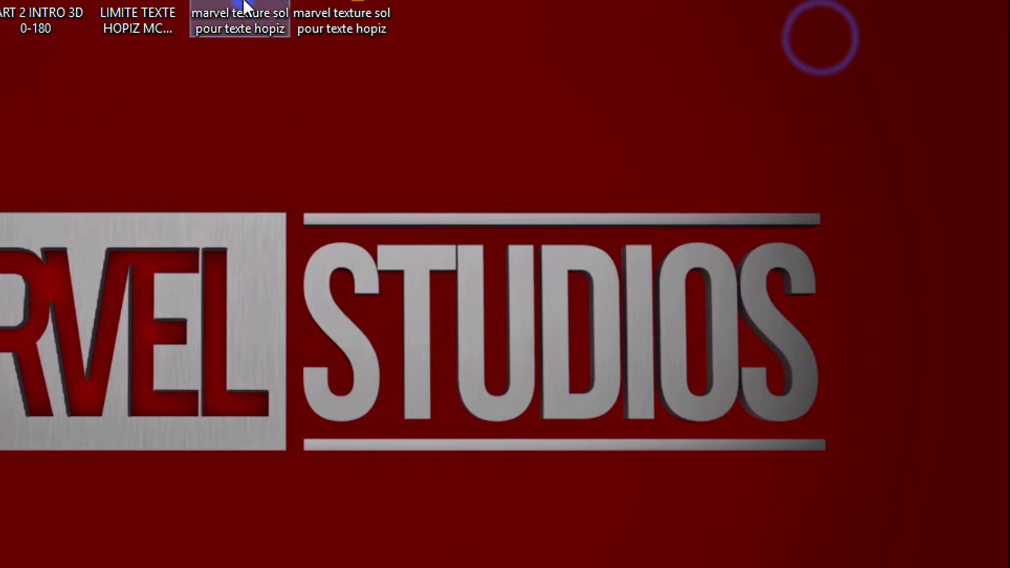
key(Delete)
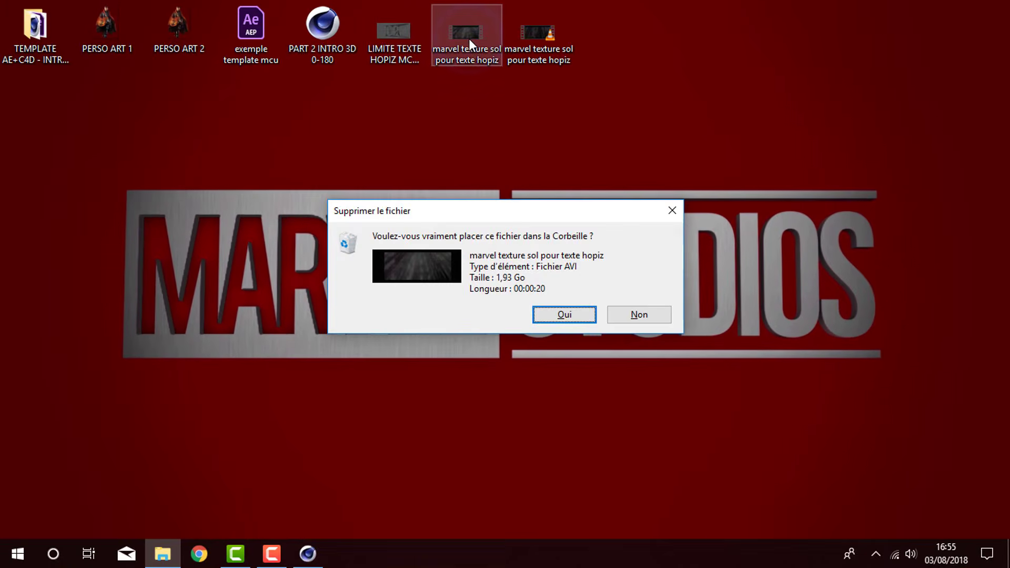
key(Return)
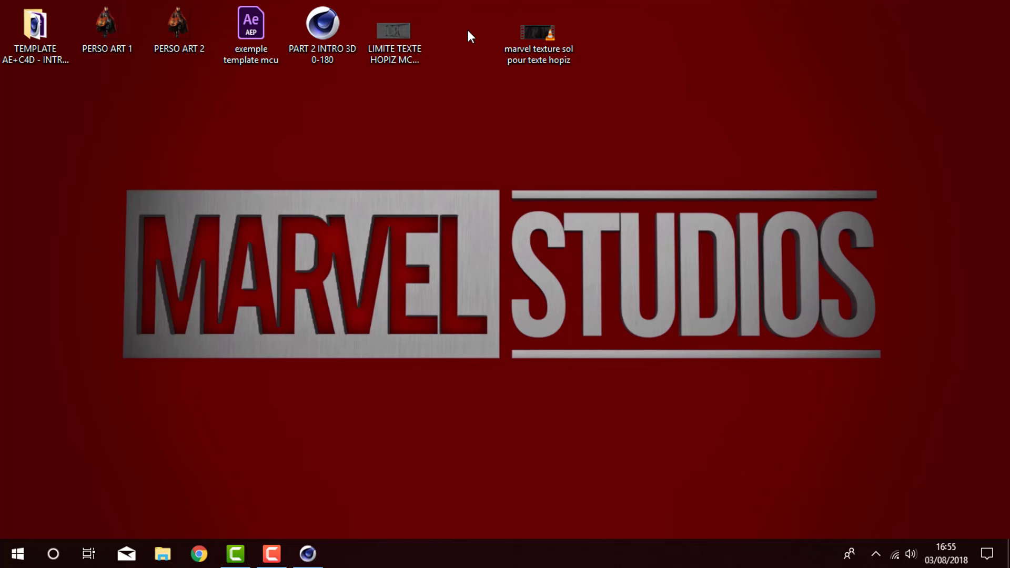
- Switch to Cinema 4D, go to frame 324 and load marvel texture sol pour texte hopiz.mp4 as the SOL material's colour texture
click(309, 554)
drag(242, 408, 346, 404)
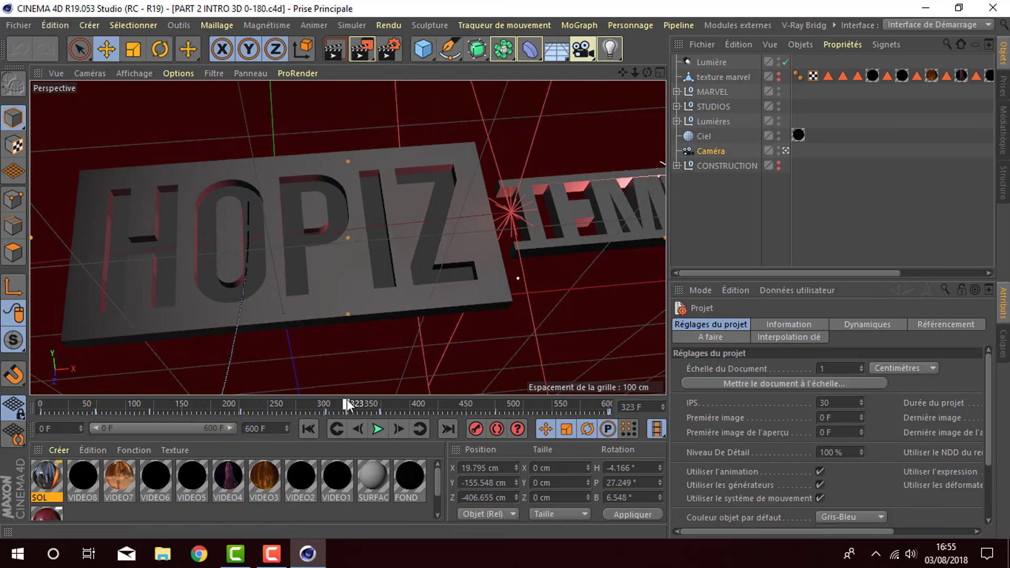
double_click(47, 479)
click(698, 204)
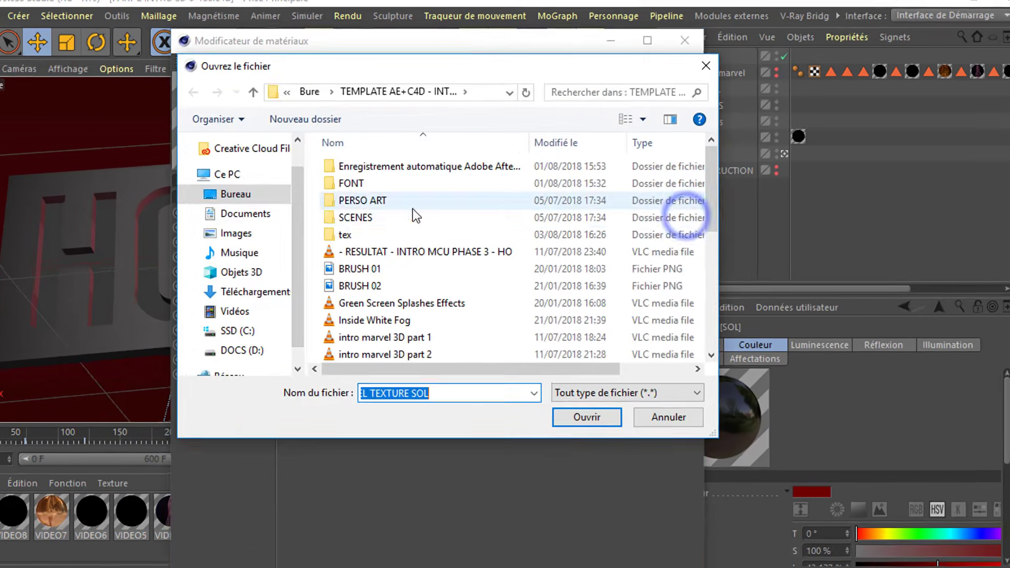
click(292, 186)
click(651, 196)
click(621, 386)
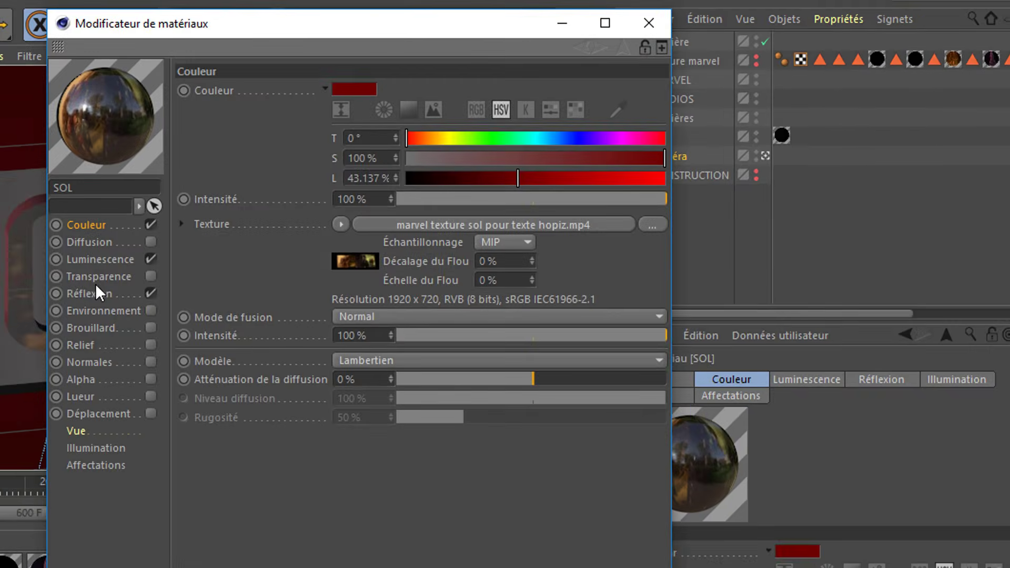
- Load the same MP4 from the desktop as the SOL material's luminance texture and close the material editor
click(102, 231)
click(641, 250)
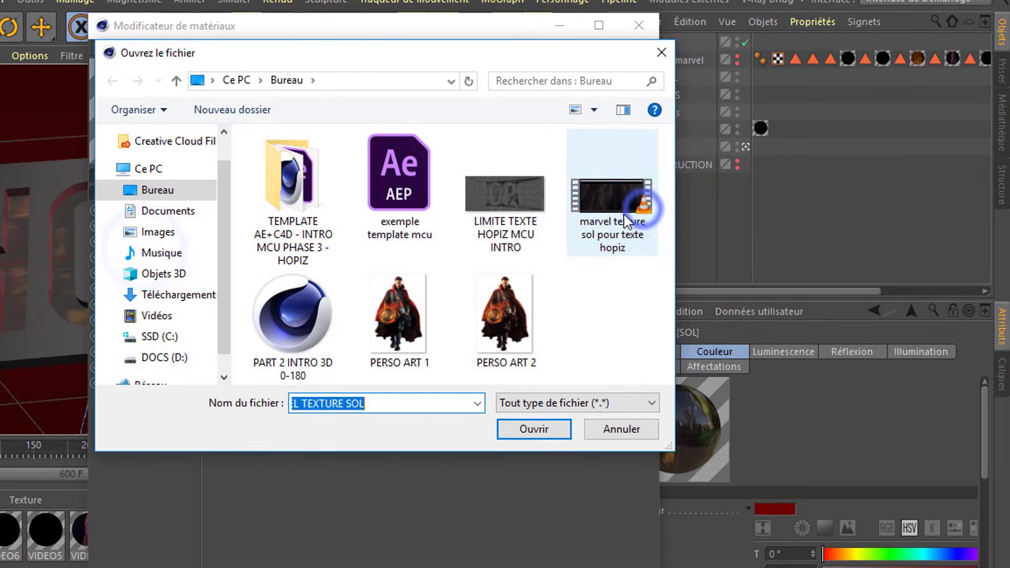
click(534, 429)
click(121, 273)
click(634, 29)
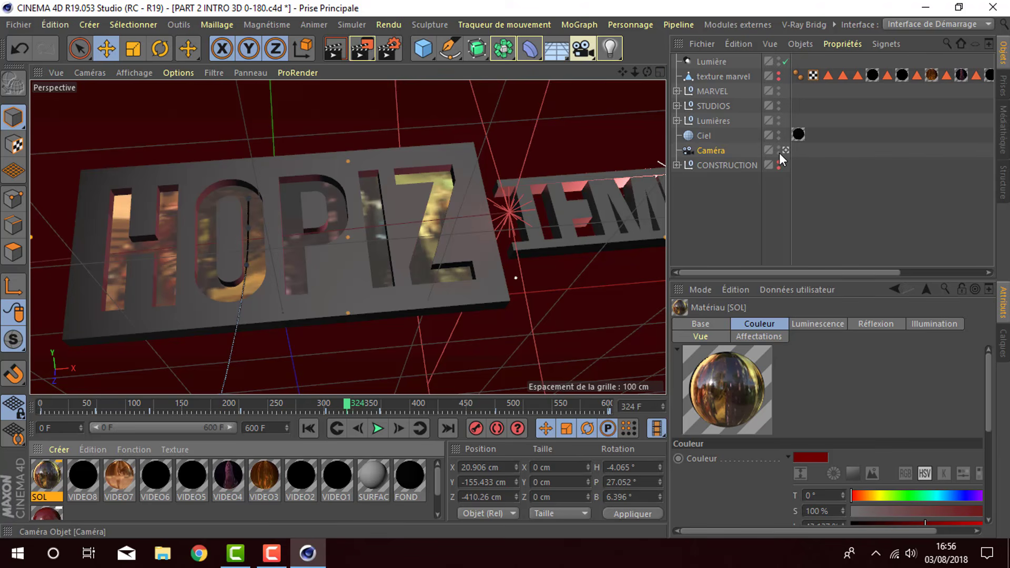
- Leave the Caméra object's view and frame the HOPIZ text to examine the video texture in its letters
click(785, 150)
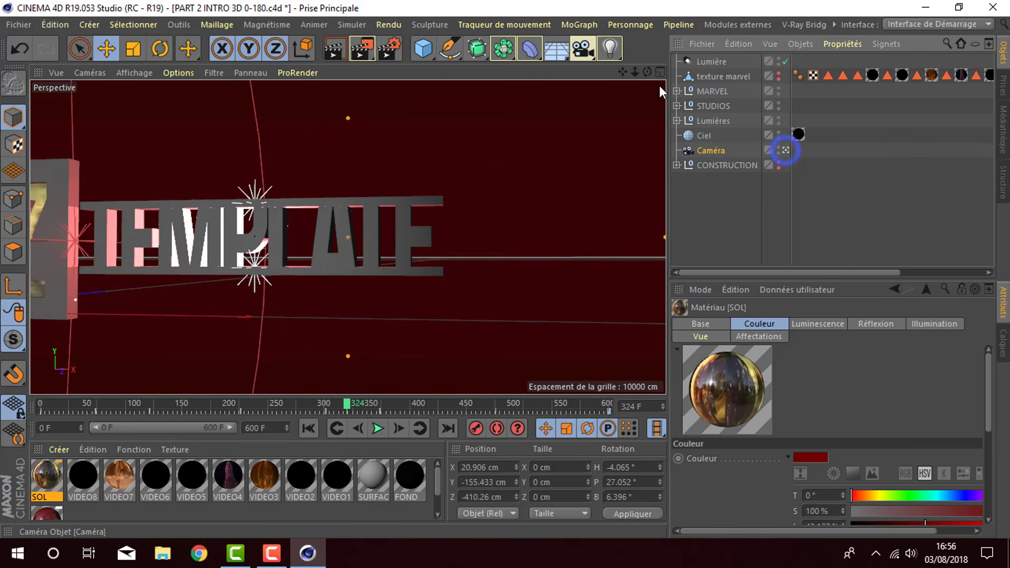
drag(622, 72, 747, 84)
scroll(348, 237, up, 10)
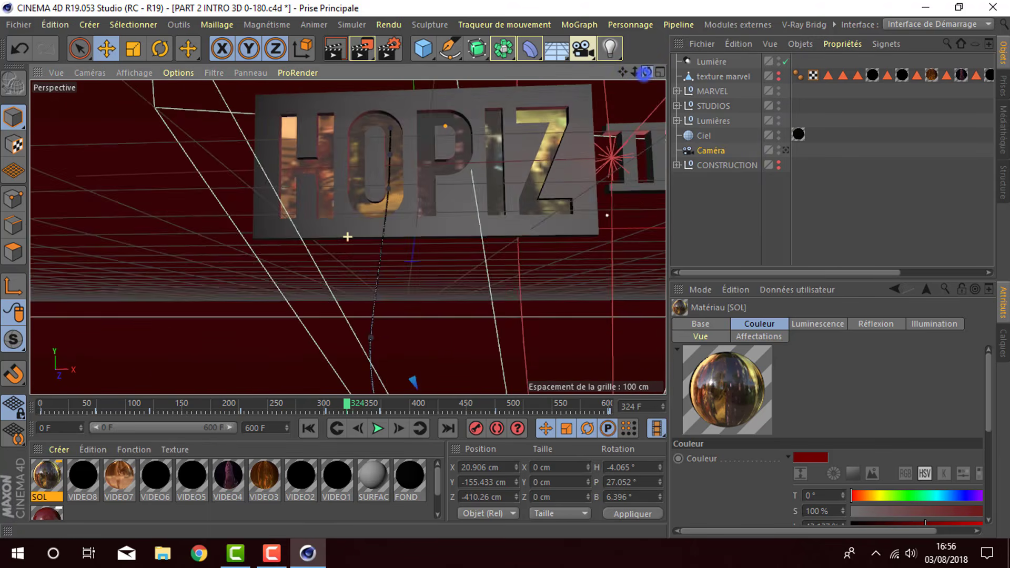
- Set the SOL material's viewport texture preview size to 512x512 (1 Mo) and view the result in the HOPIZ letters
double_click(55, 483)
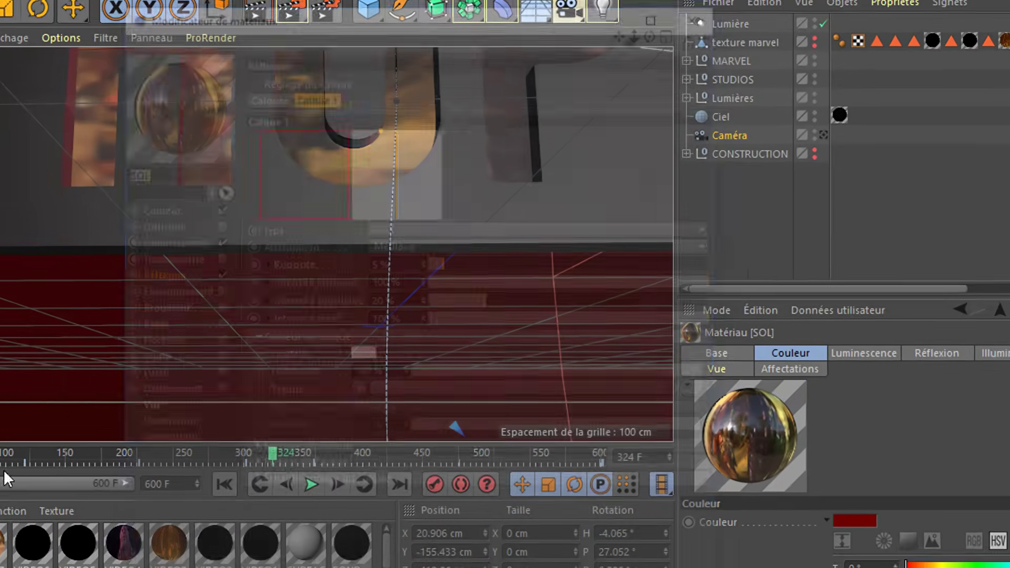
click(242, 369)
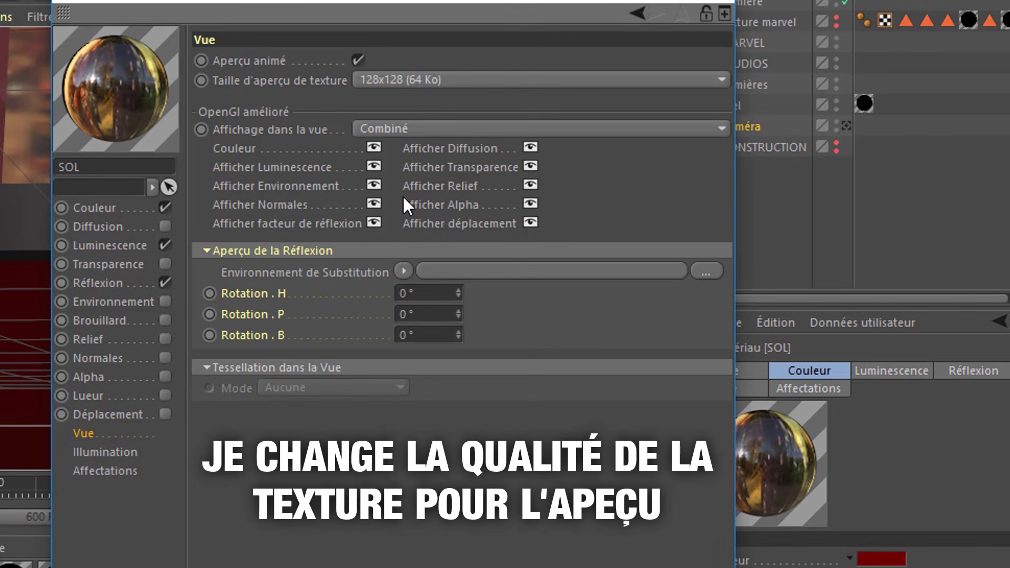
click(480, 75)
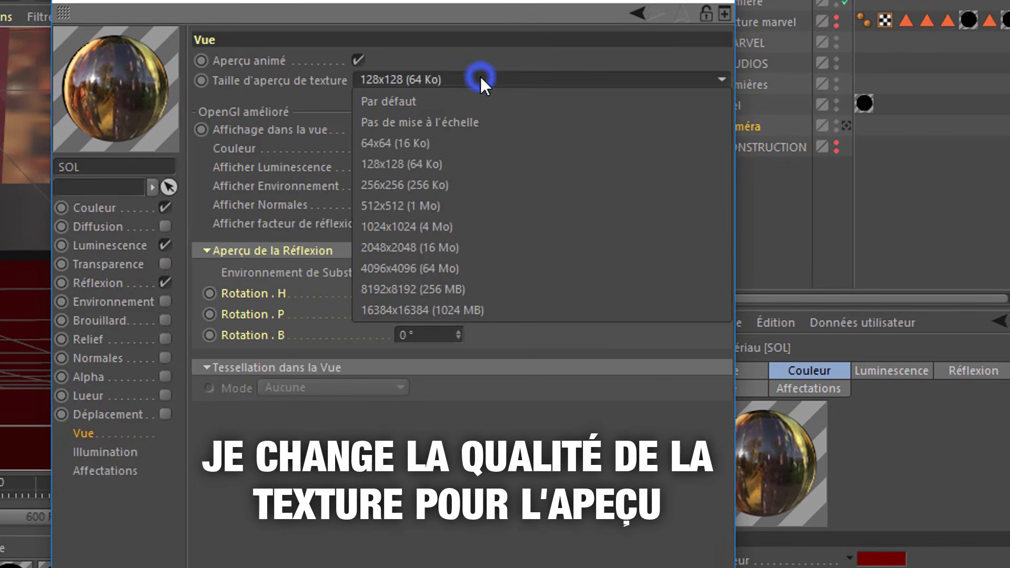
click(444, 204)
click(625, 73)
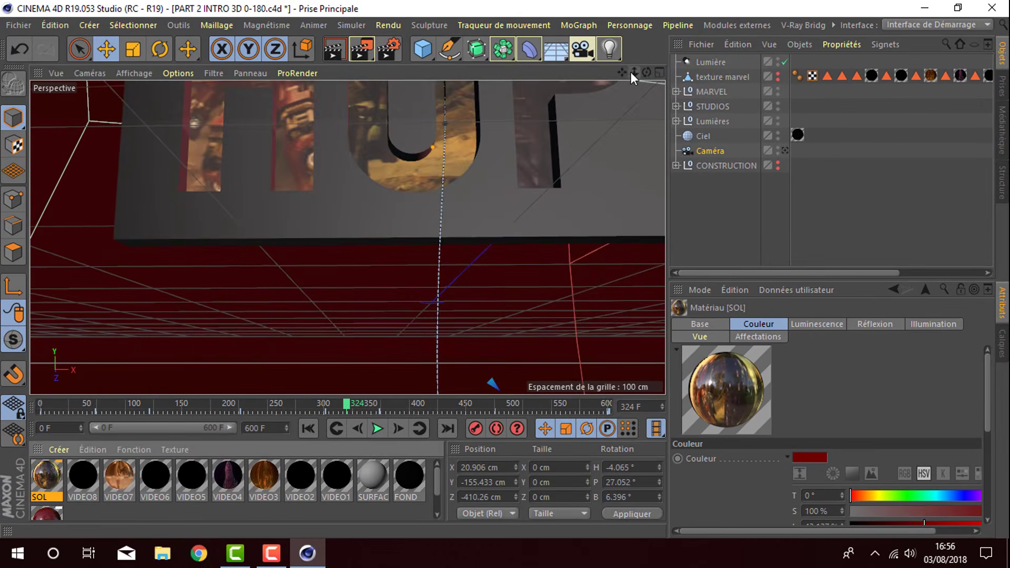
drag(625, 73, 294, 77)
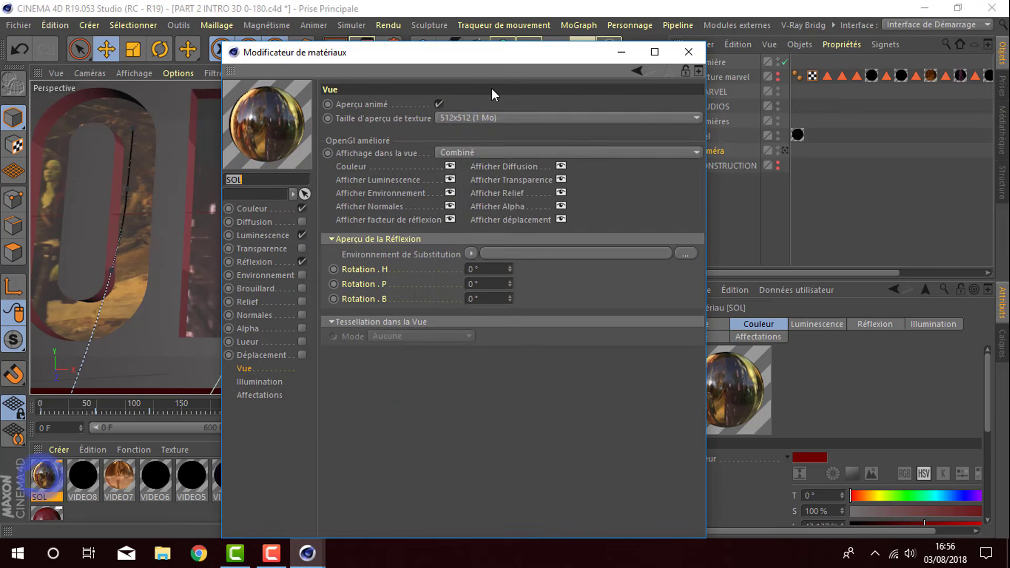
- Set the SOL material's viewport texture preview size to 64x64 (16 Ko) and close the material editor
click(494, 115)
click(497, 177)
click(491, 117)
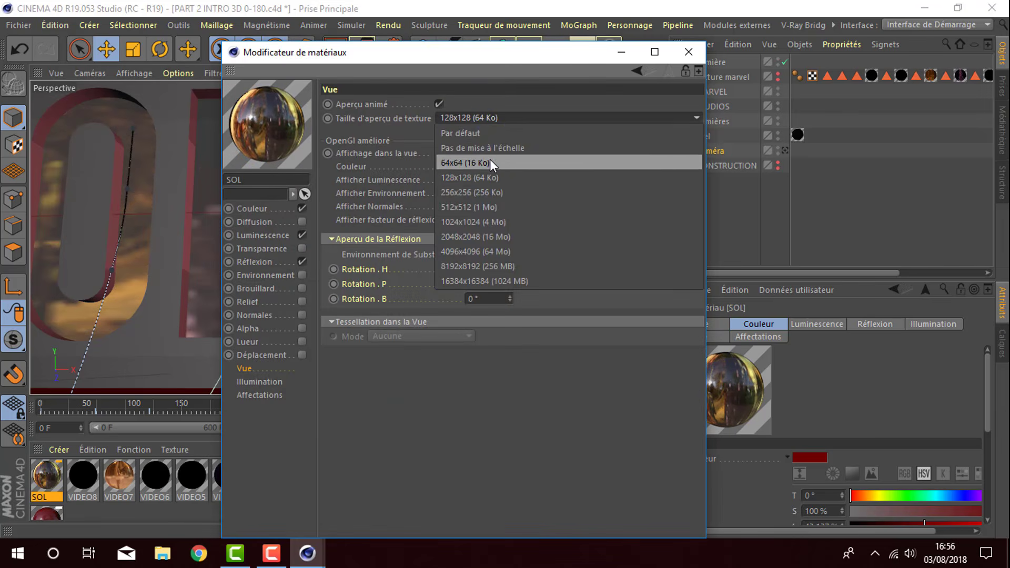
click(490, 160)
click(688, 52)
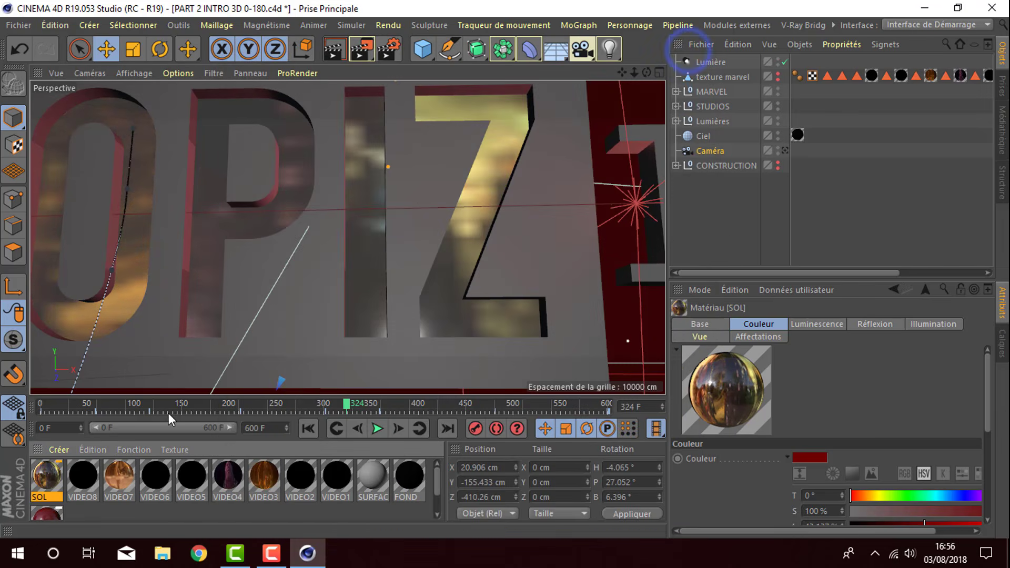
- Return to the Caméra object's view, test-render the view at frame 150 and dismiss the resource error
click(781, 149)
drag(62, 402, 183, 384)
click(335, 51)
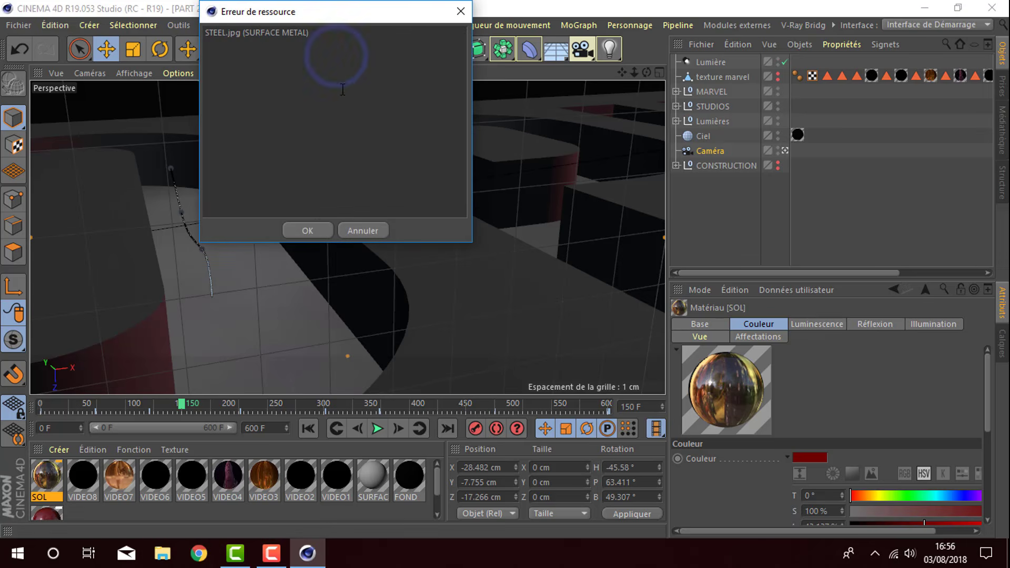
click(361, 230)
- Reload STEEL.jpg from the template folder as the SURFACE METAL material's texture and close the material editor
double_click(361, 471)
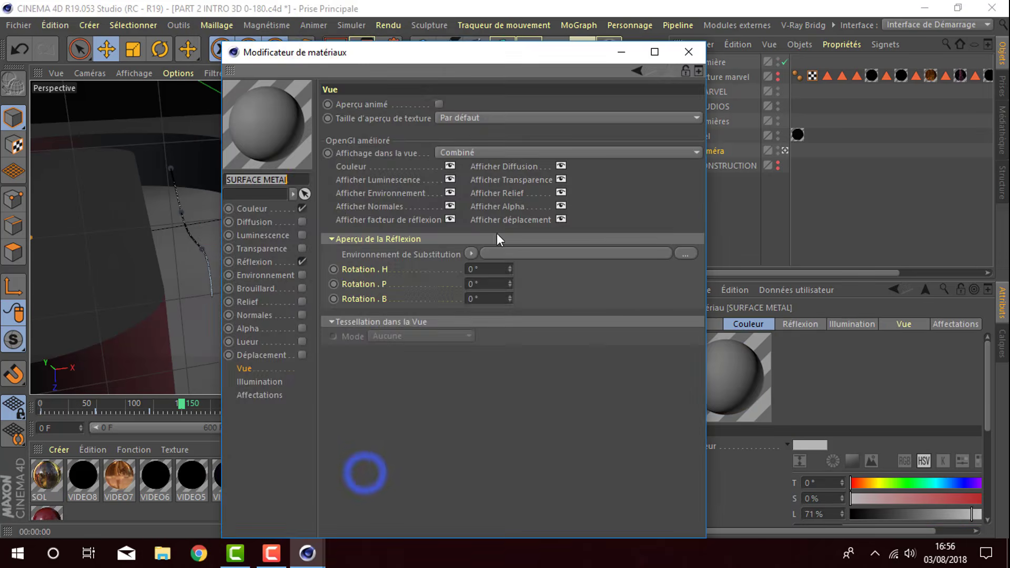
click(309, 202)
click(692, 208)
double_click(386, 182)
scroll(455, 252, down, 5)
click(395, 286)
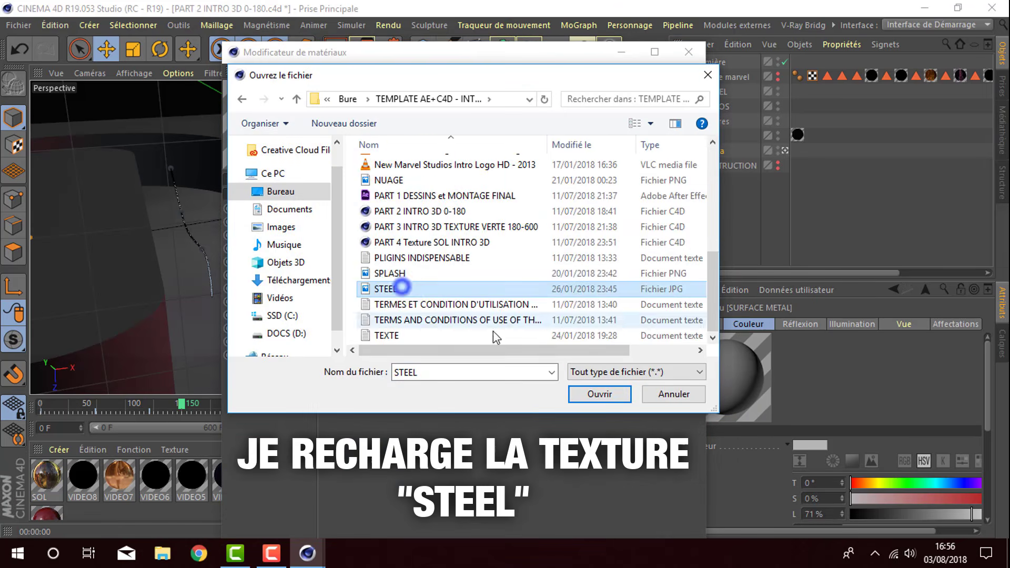
double_click(394, 286)
click(550, 326)
click(265, 262)
click(688, 52)
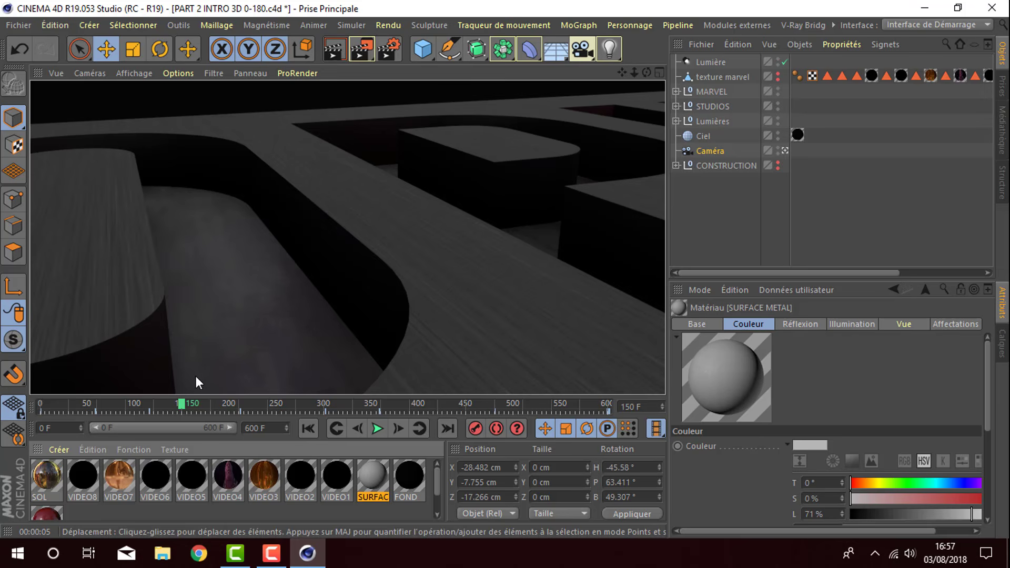
- Test-render the view at frame 215 to examine the metal surface, and move to frame 203
drag(179, 402, 243, 402)
click(338, 47)
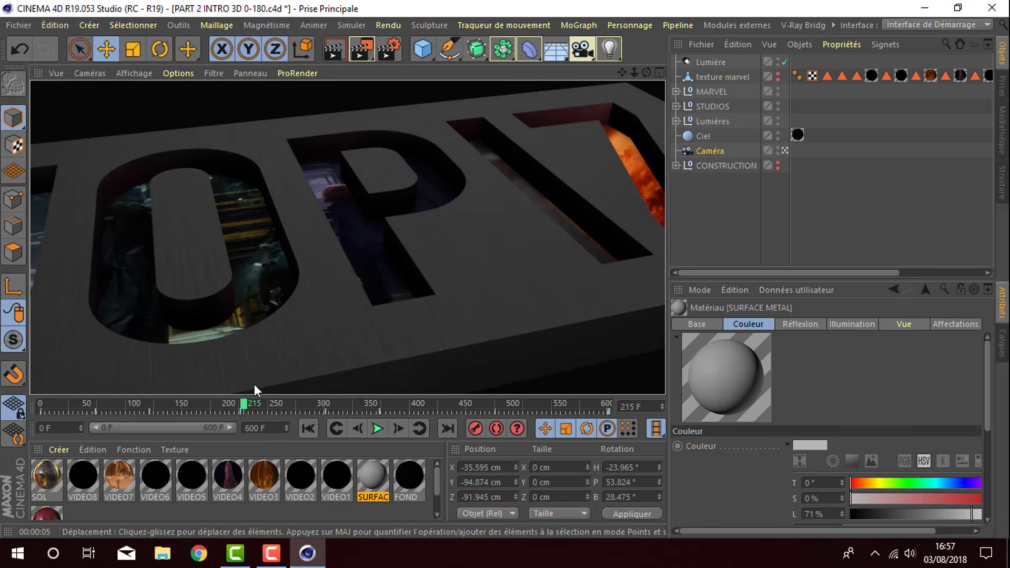
drag(244, 406, 233, 382)
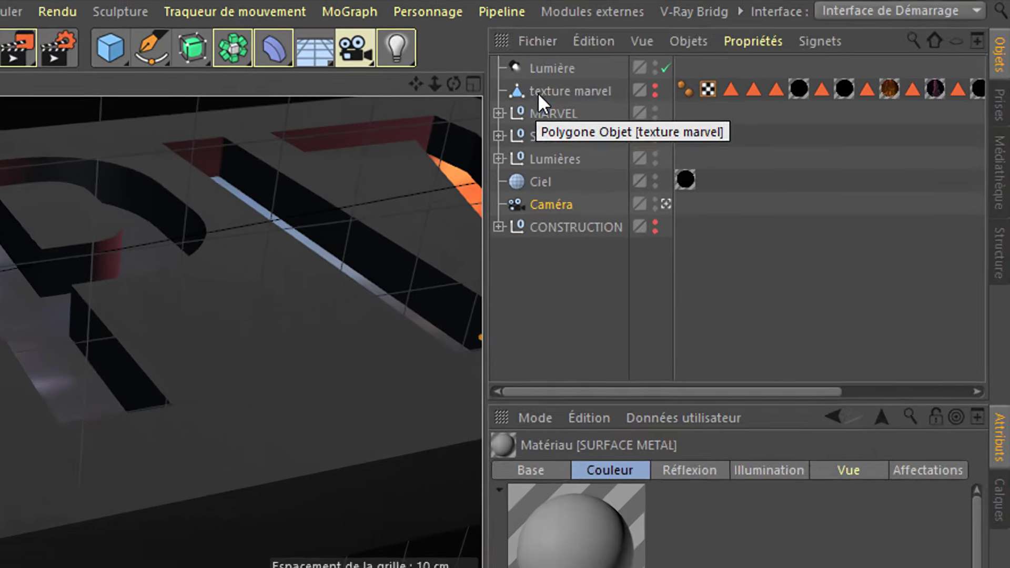
- Move the texture marvel object below CONSTRUCTION in the object hierarchy and expand the MARVEL group
click(706, 76)
drag(511, 94, 482, 213)
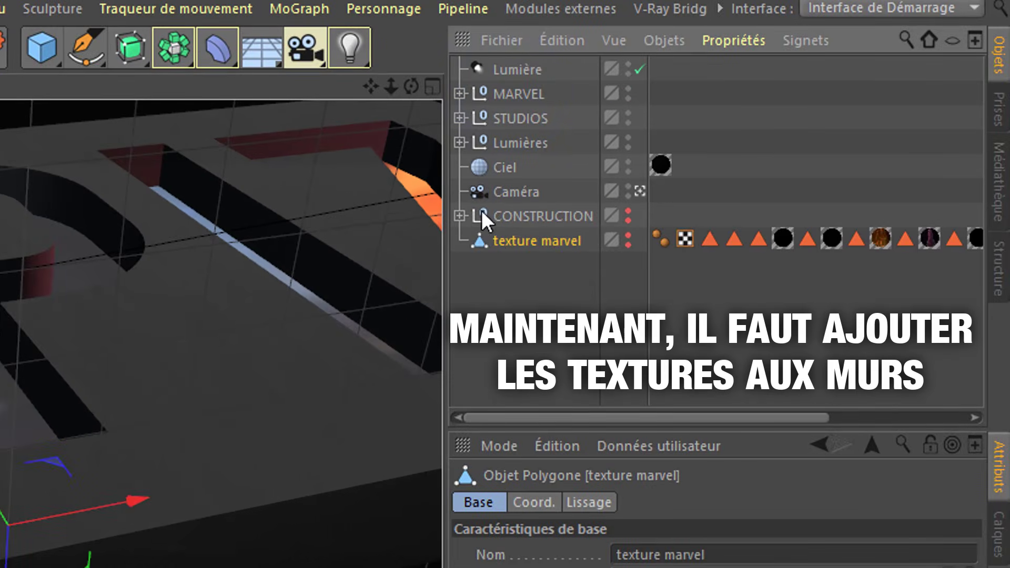
click(460, 94)
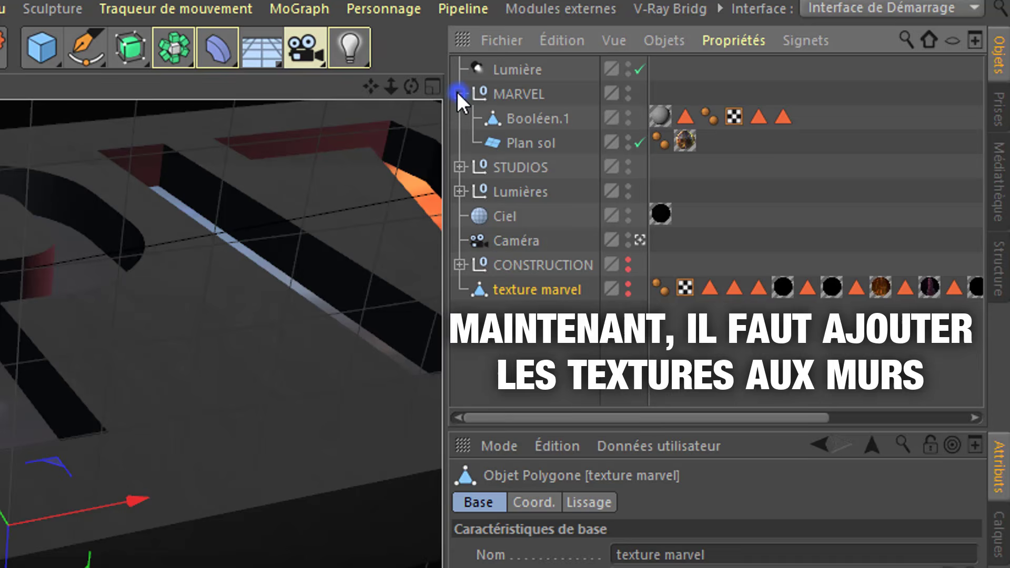
- Select the curved inner wall polygons at the upper end of Booléen.1's letter O and apply the VIDEO3 material to them
click(539, 118)
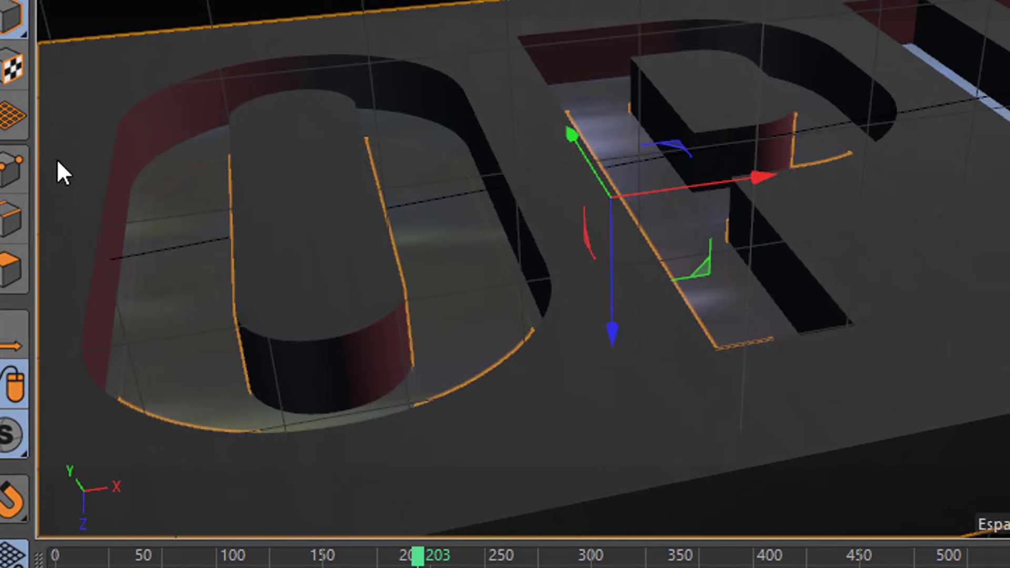
click(26, 265)
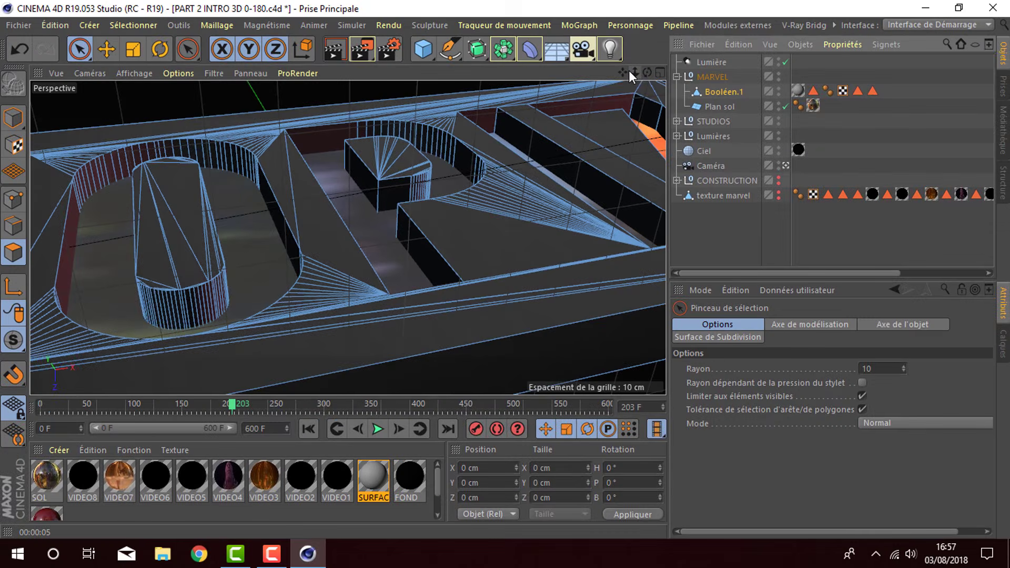
mouse_move(625, 74)
mouse_down()
mouse_move(729, 97)
mouse_move(758, 149)
mouse_move(663, 72)
mouse_up()
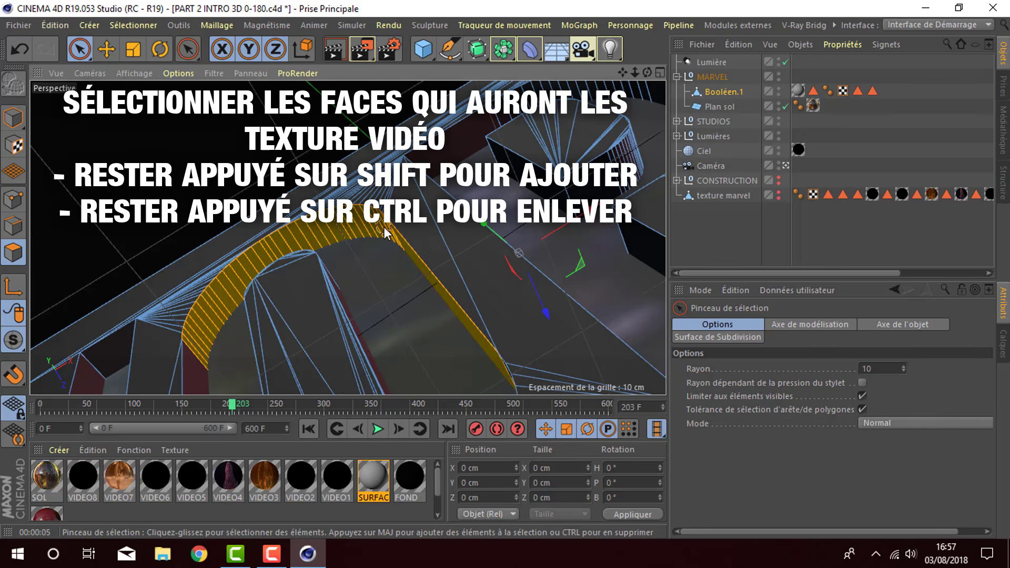
drag(635, 73, 658, 76)
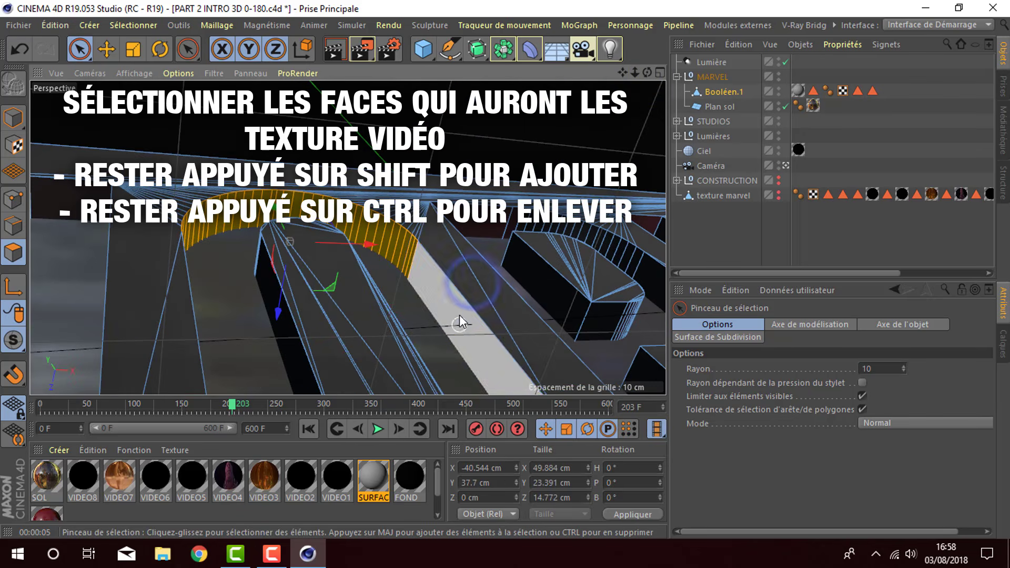
drag(647, 73, 623, 79)
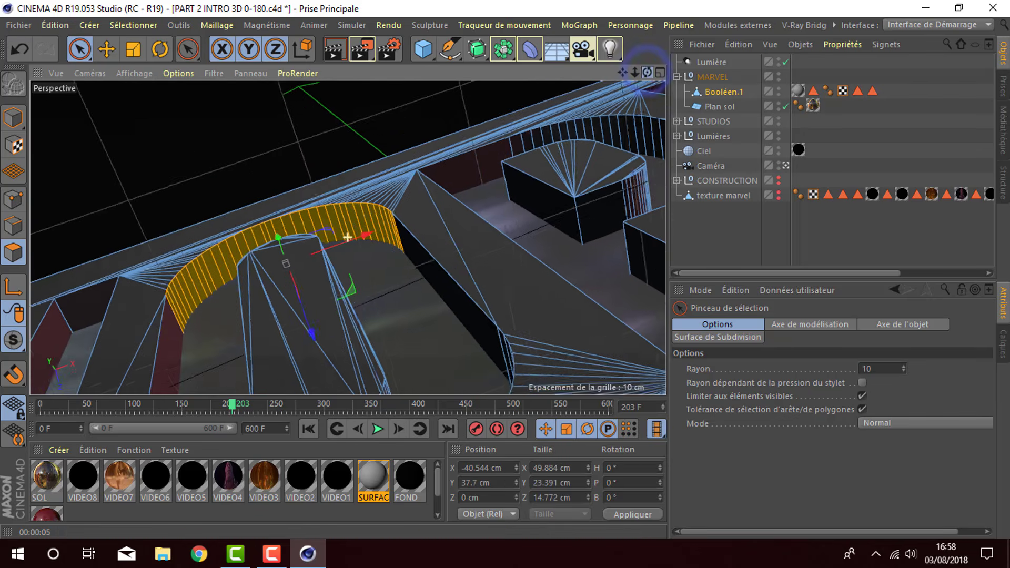
drag(258, 482, 232, 246)
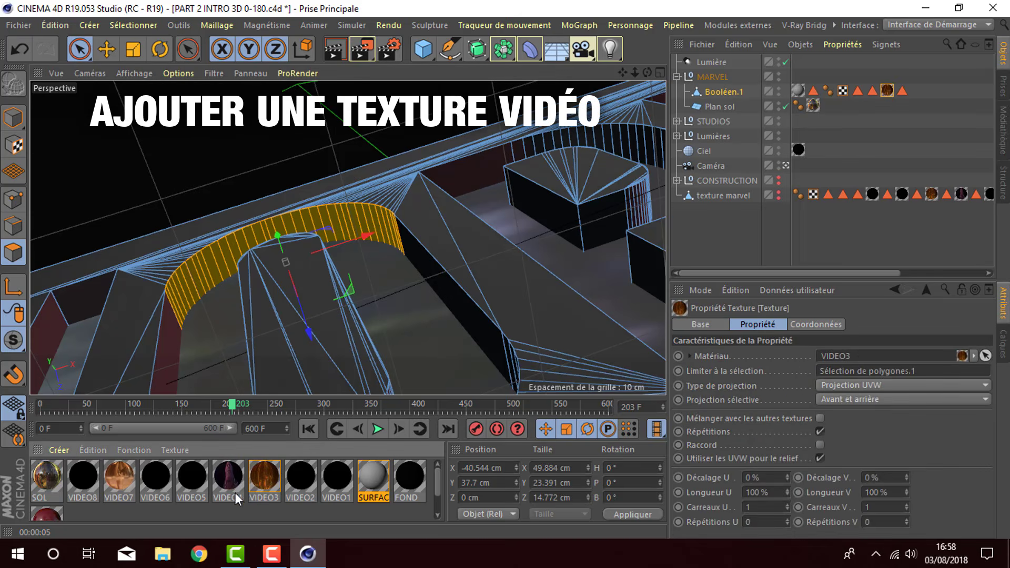
- Change VIDEO3's texture preview size and reload PROD V1.mp4 as its colour texture, copying the file into the project location
double_click(266, 476)
click(252, 360)
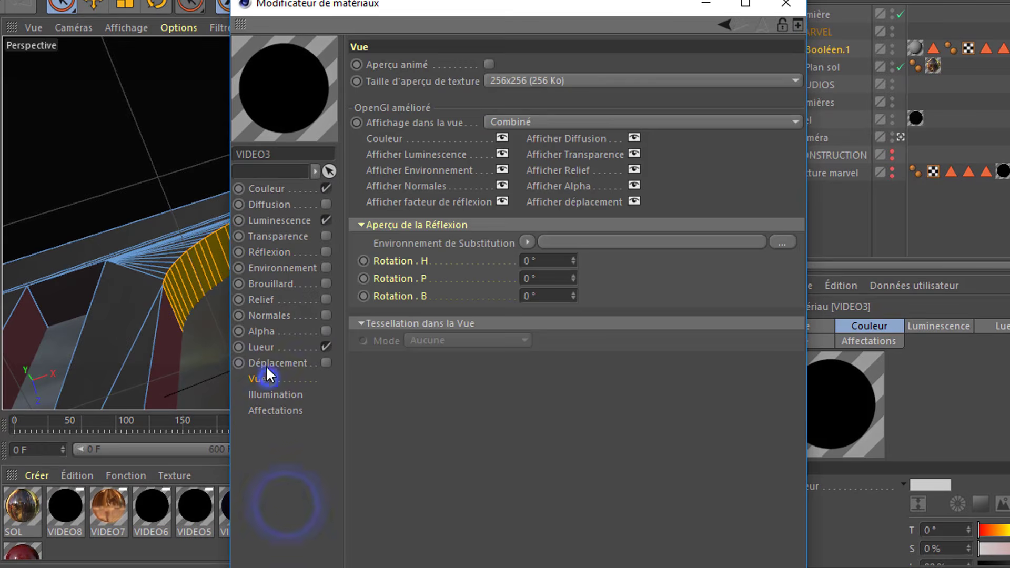
click(526, 80)
click(578, 188)
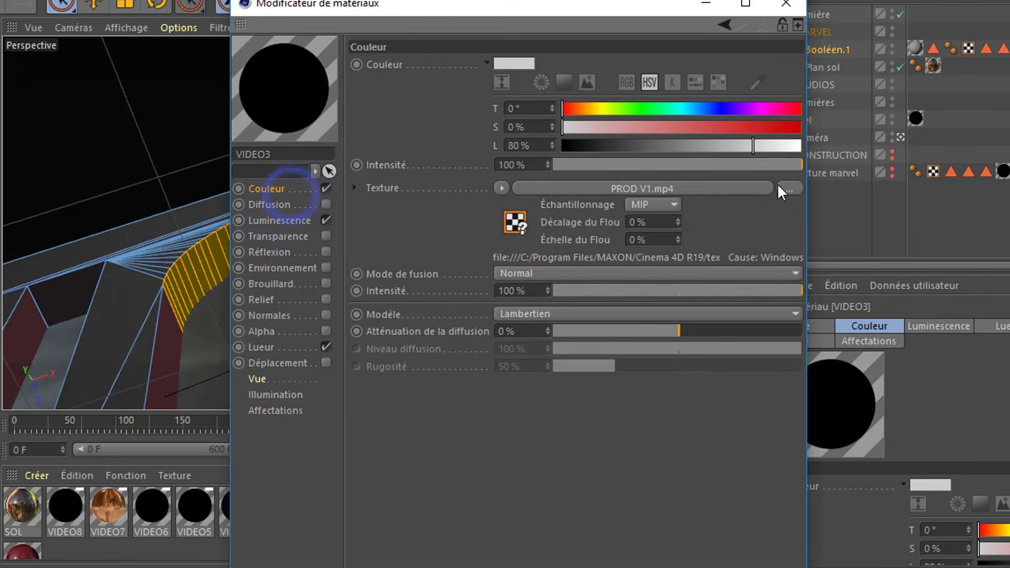
click(784, 188)
double_click(431, 197)
double_click(645, 205)
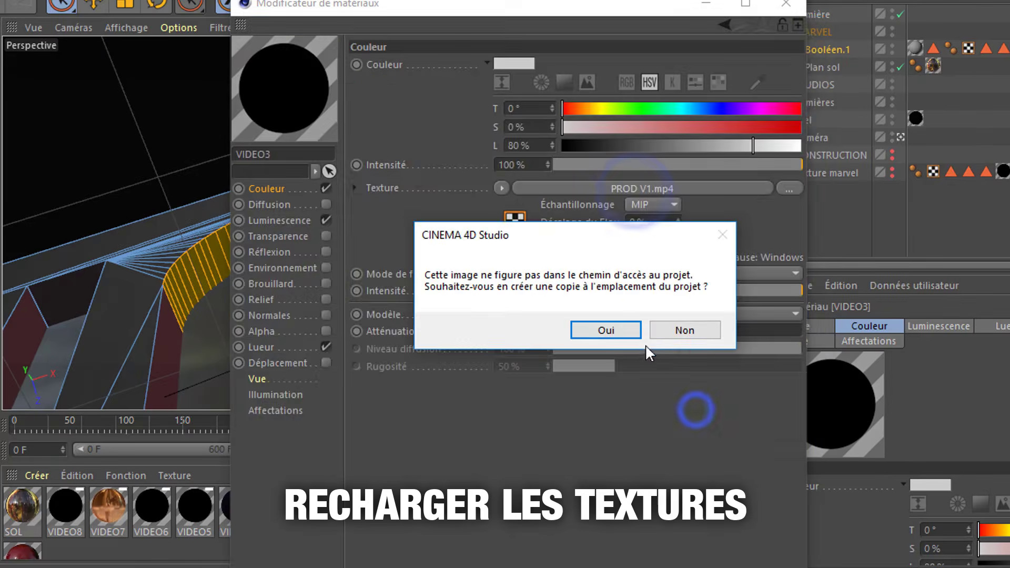
click(636, 331)
- Reload PROD V1.mp4 as VIDEO3's luminance texture with a project copy, close the material editor and deselect Booléen.1
click(788, 187)
click(676, 408)
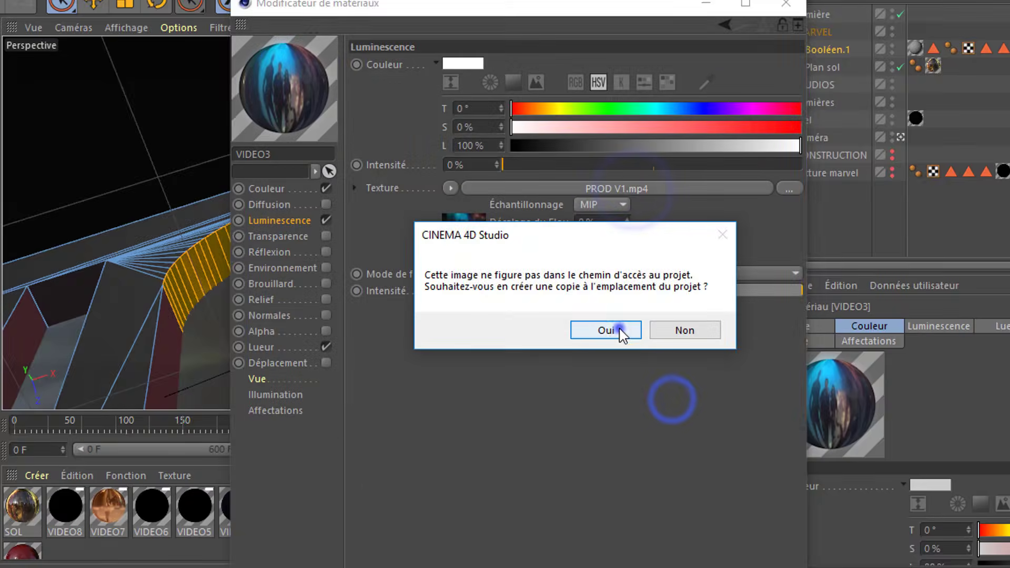
click(616, 329)
click(786, 4)
click(824, 214)
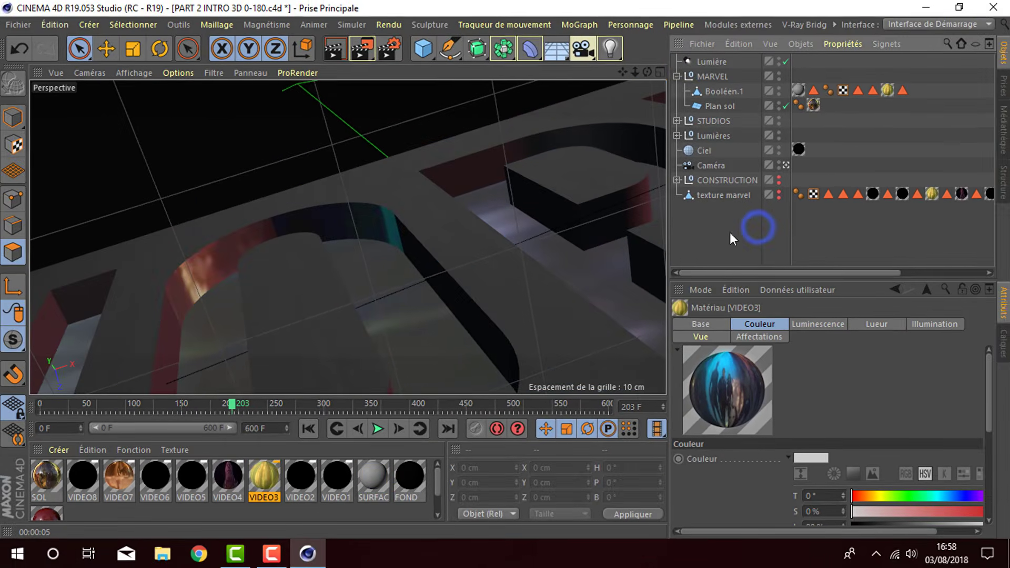
drag(238, 414, 216, 333)
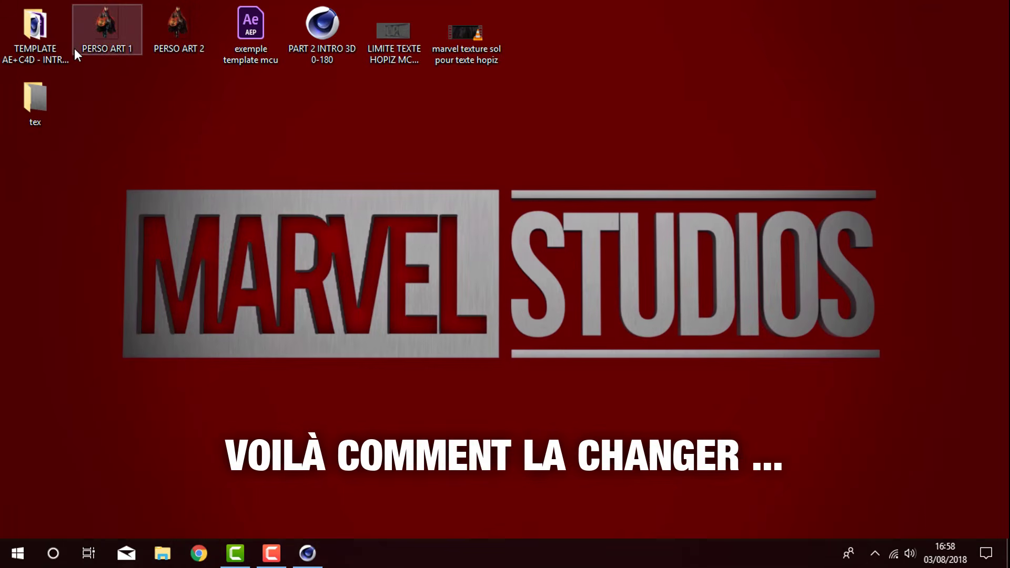
- From the desktop template folder, open SCENES/CREATION/POST SCENE MUR/POST SCENE LOOK.aep in After Effects
click(44, 54)
double_click(44, 53)
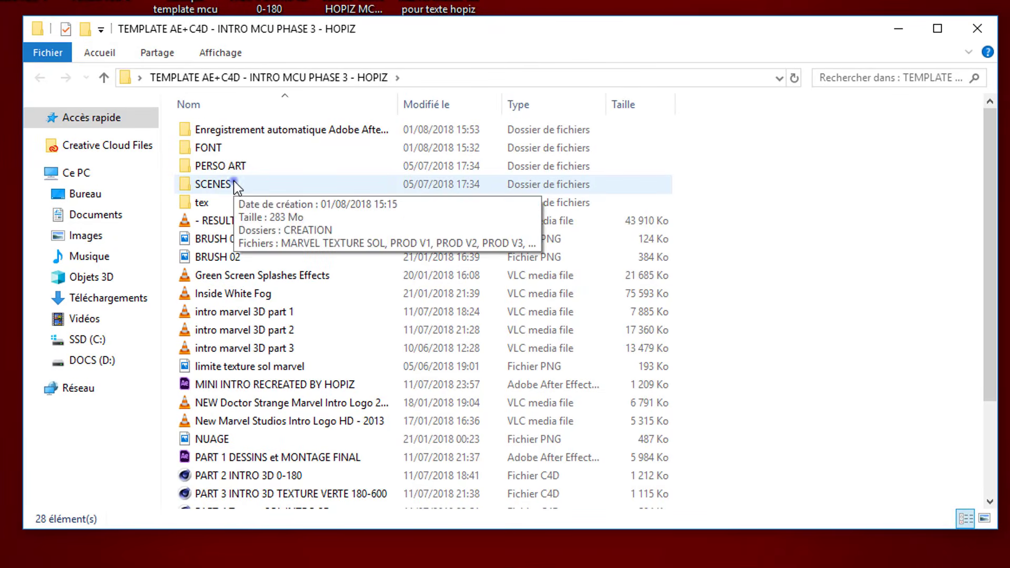
double_click(234, 181)
click(413, 171)
double_click(413, 168)
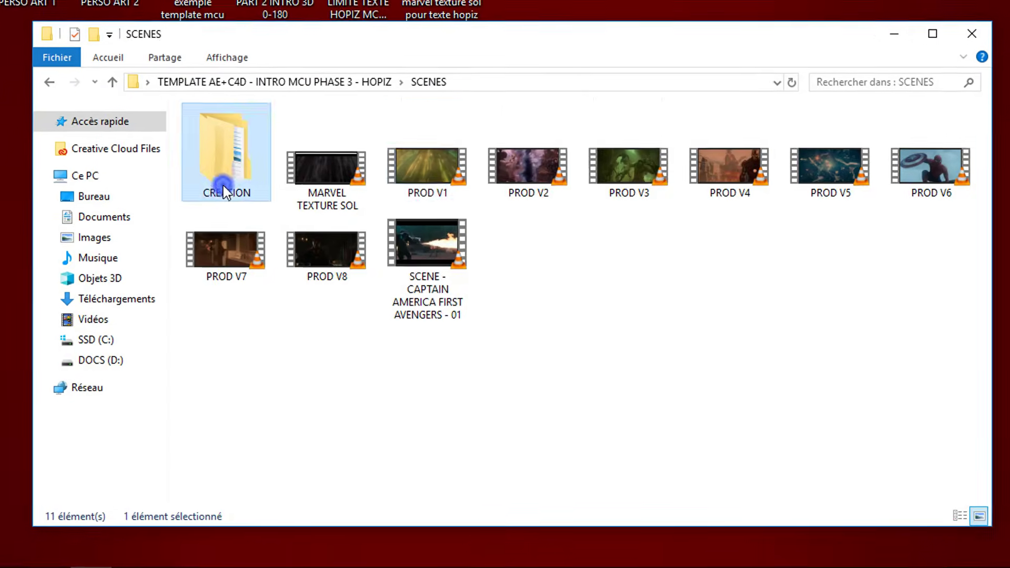
double_click(277, 205)
double_click(286, 159)
double_click(323, 270)
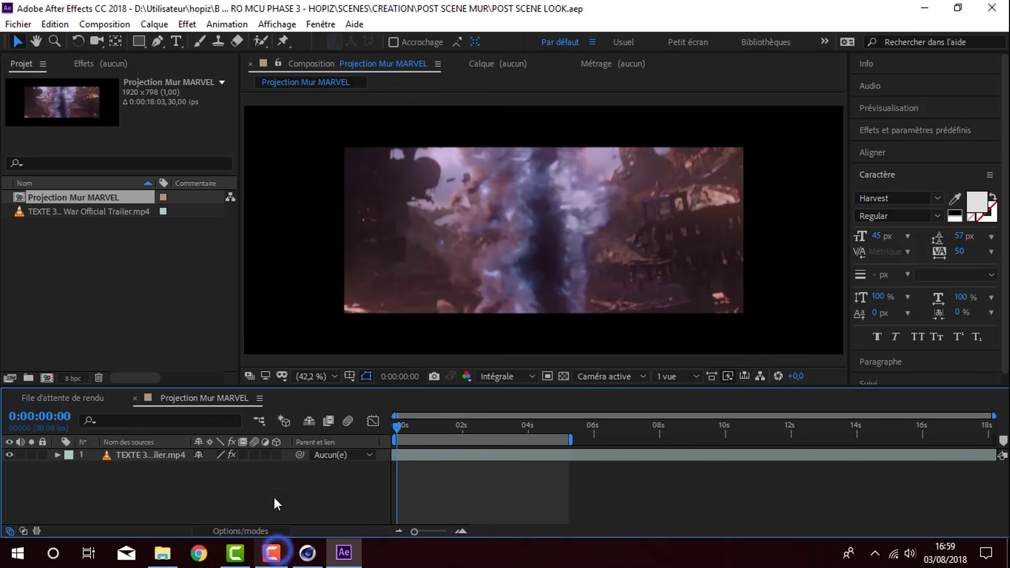
- Replace the Infinity War trailer footage used in Projection Mur MARVEL with the Returns to Asgard MP4 from the CREATION folder
drag(460, 428, 501, 427)
click(96, 213)
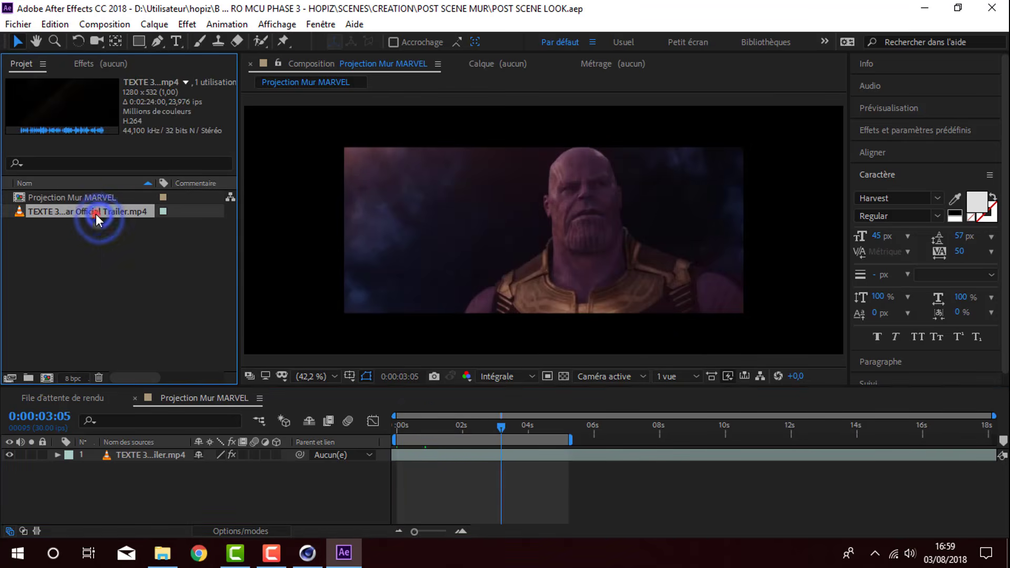
right_click(96, 213)
mouse_move(317, 341)
click(350, 337)
double_click(212, 174)
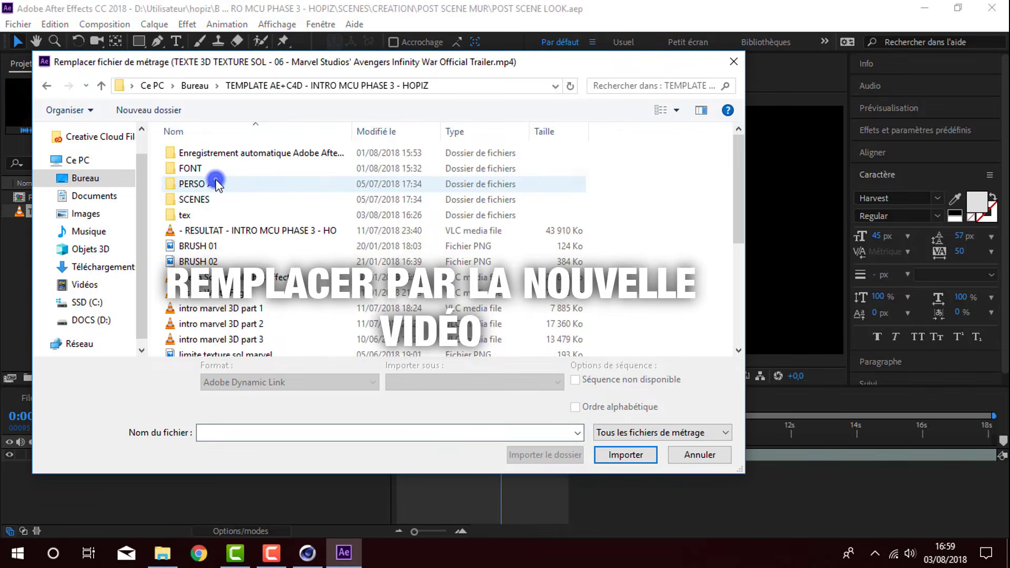
double_click(210, 174)
double_click(210, 198)
double_click(213, 154)
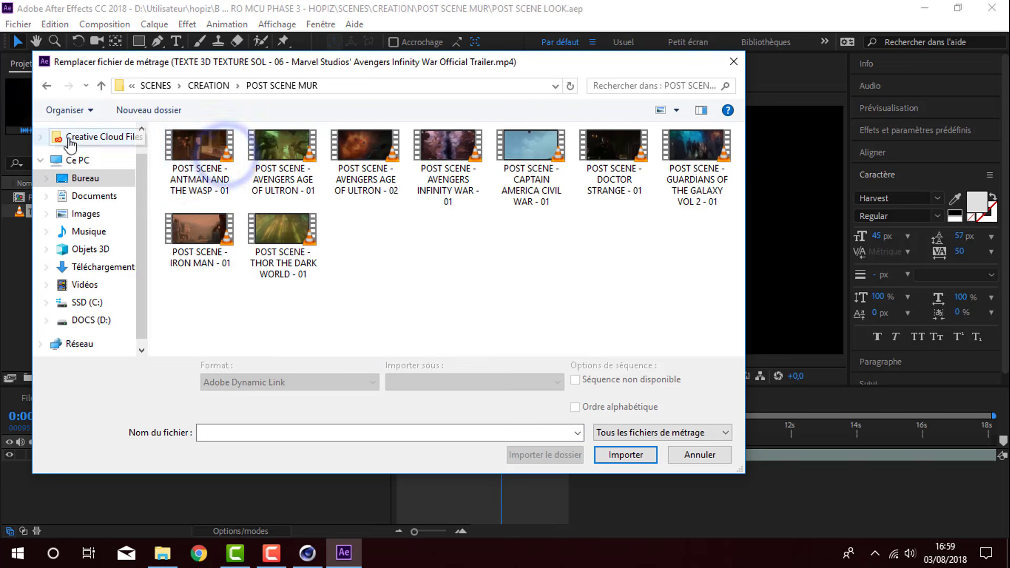
click(46, 85)
double_click(203, 175)
click(282, 158)
click(625, 455)
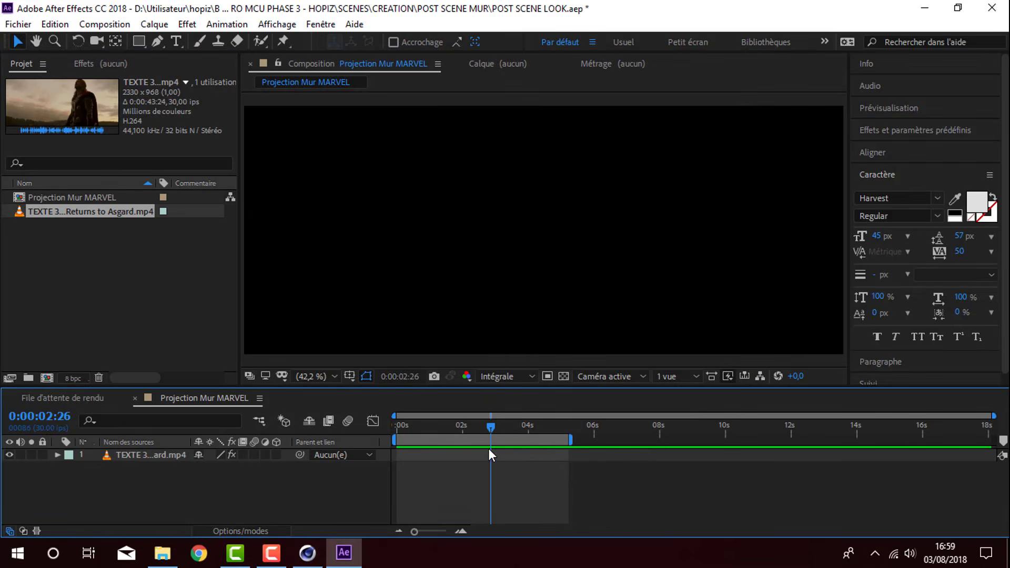
- Add the Returns to Asgard clip beneath the existing layer, transfer the Magic Bullet Looks effect to it, and delete the old layer
drag(144, 469, 146, 474)
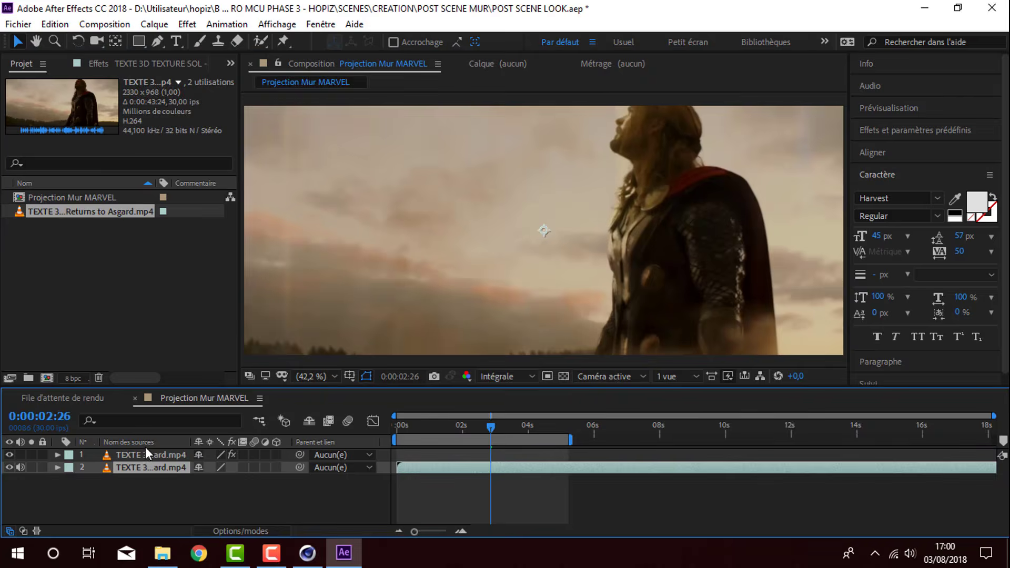
click(147, 455)
click(138, 59)
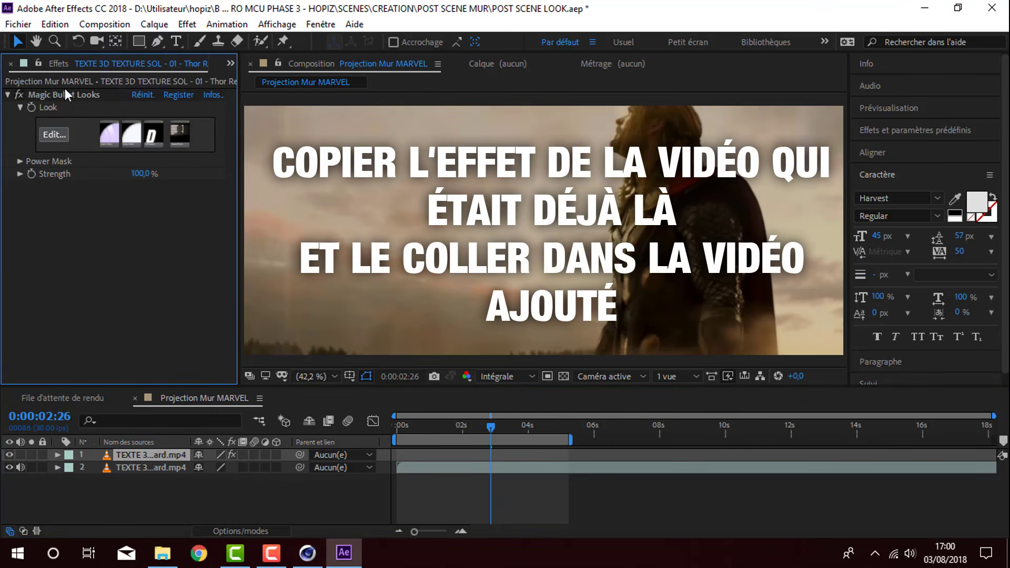
click(66, 93)
key(ctrl+x)
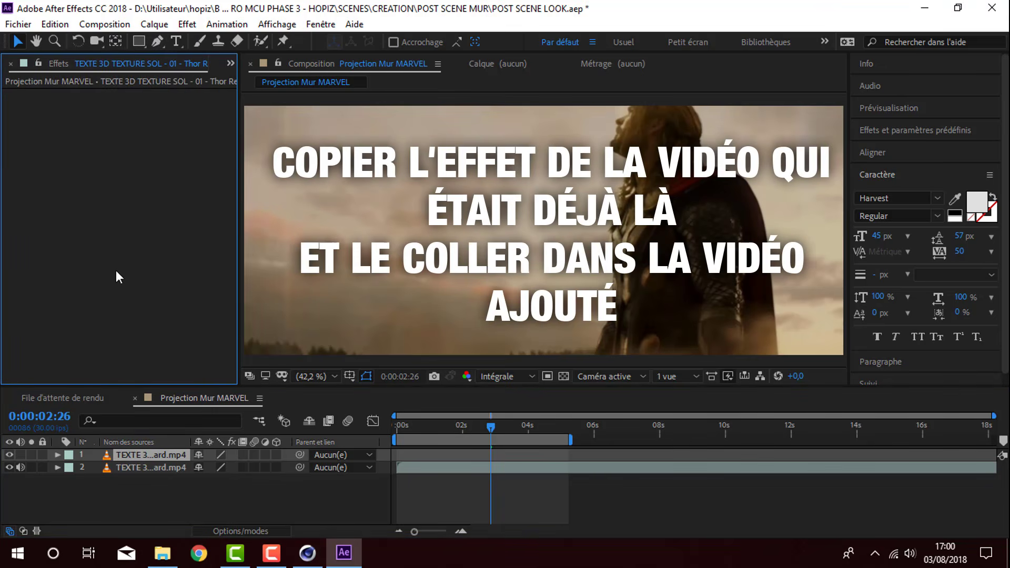
click(146, 466)
key(ctrl+v)
click(153, 456)
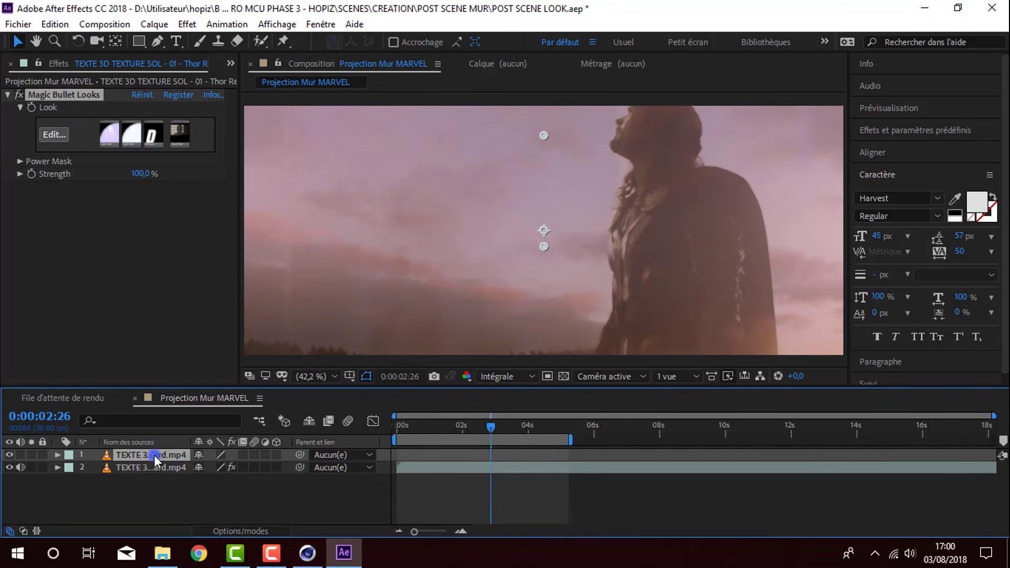
key(ctrl+v)
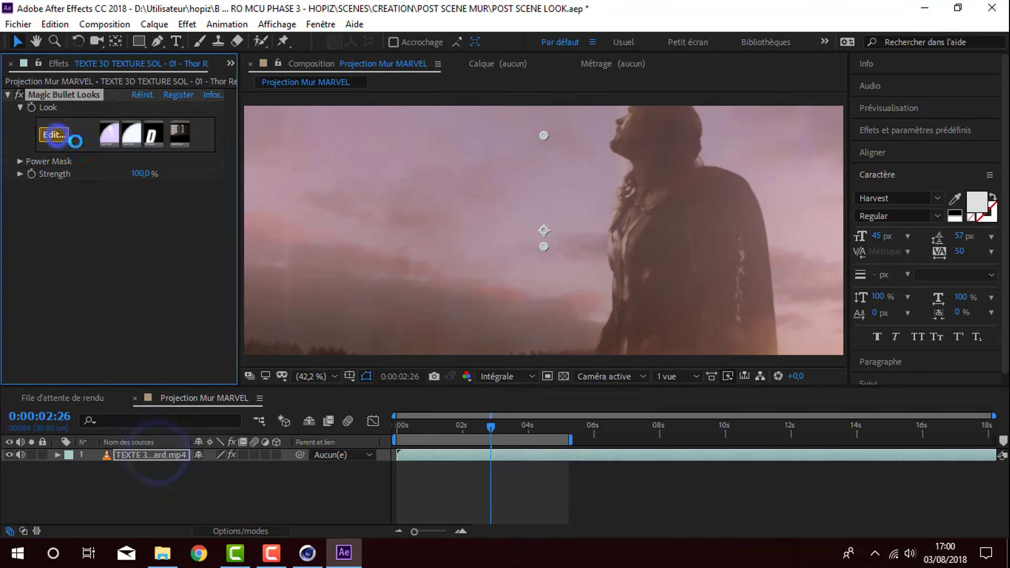
- Edit the Magic Bullet Looks effect, tinting the first Color Filter yellow and the second a very pale pink, and apply the look
click(58, 134)
click(340, 393)
click(858, 156)
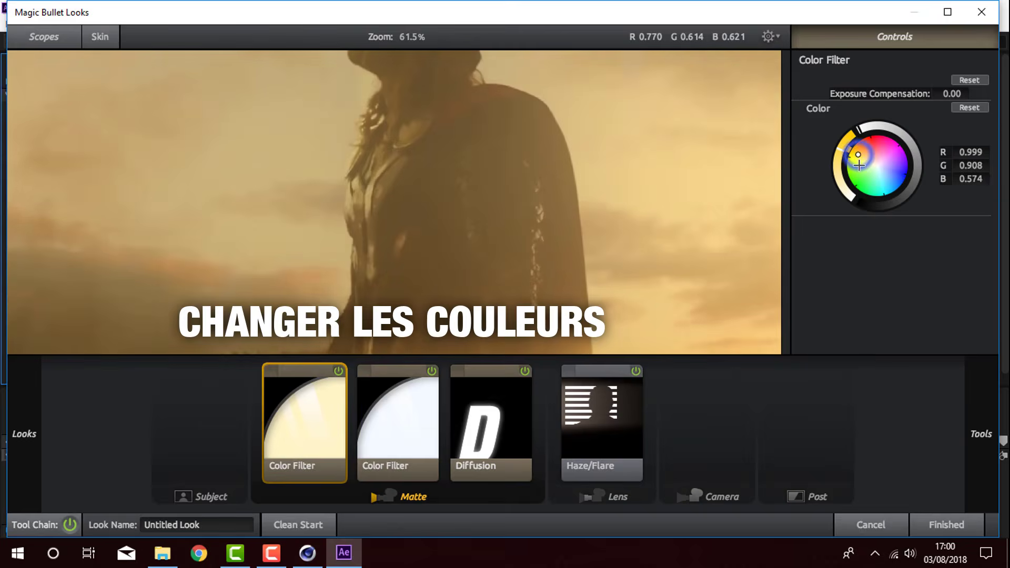
drag(859, 153, 878, 167)
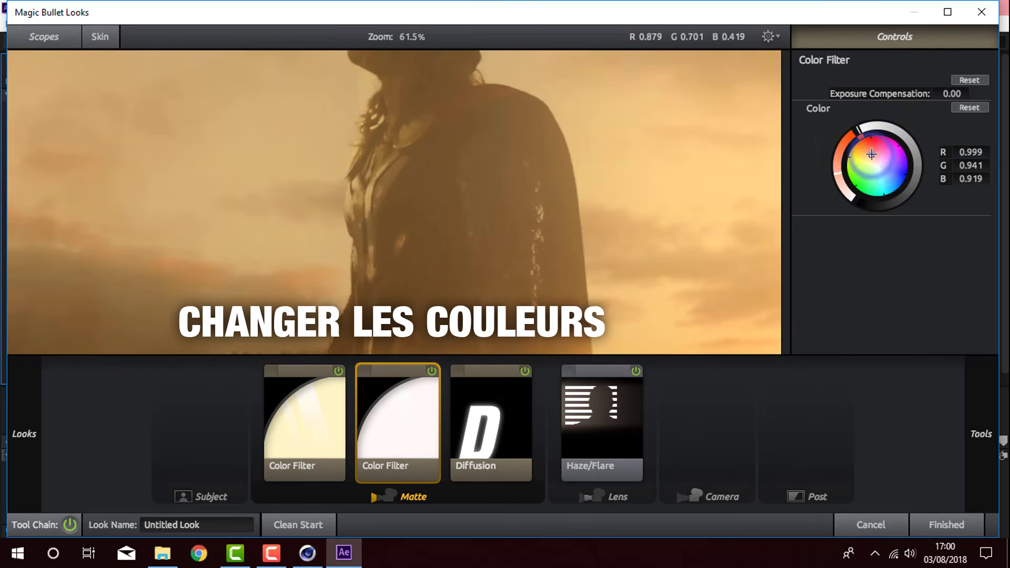
click(946, 524)
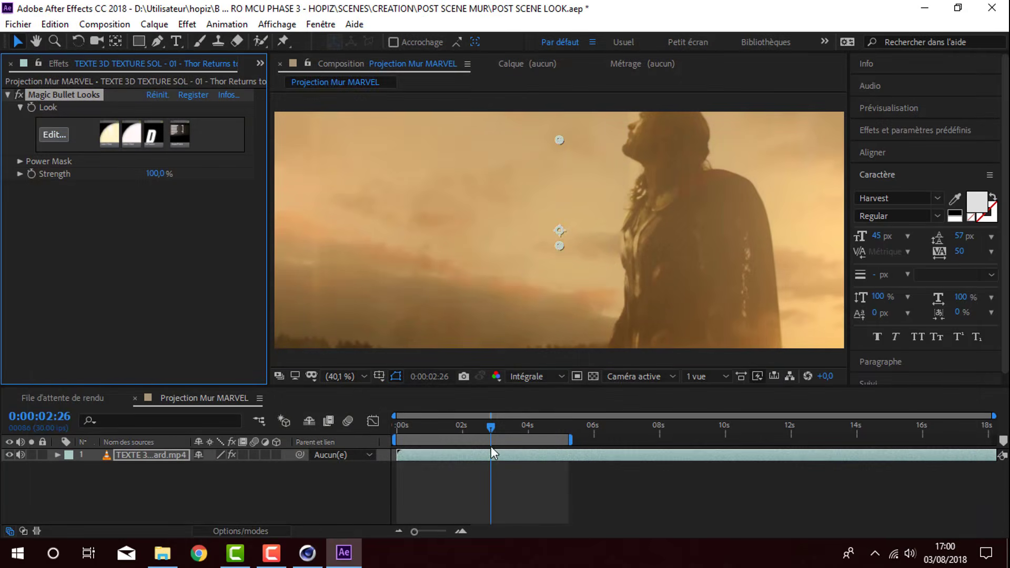
- Shift the clip earlier in the timeline to change its starting moment and extend the work area to about 10 seconds
key(Home)
drag(634, 460, 403, 446)
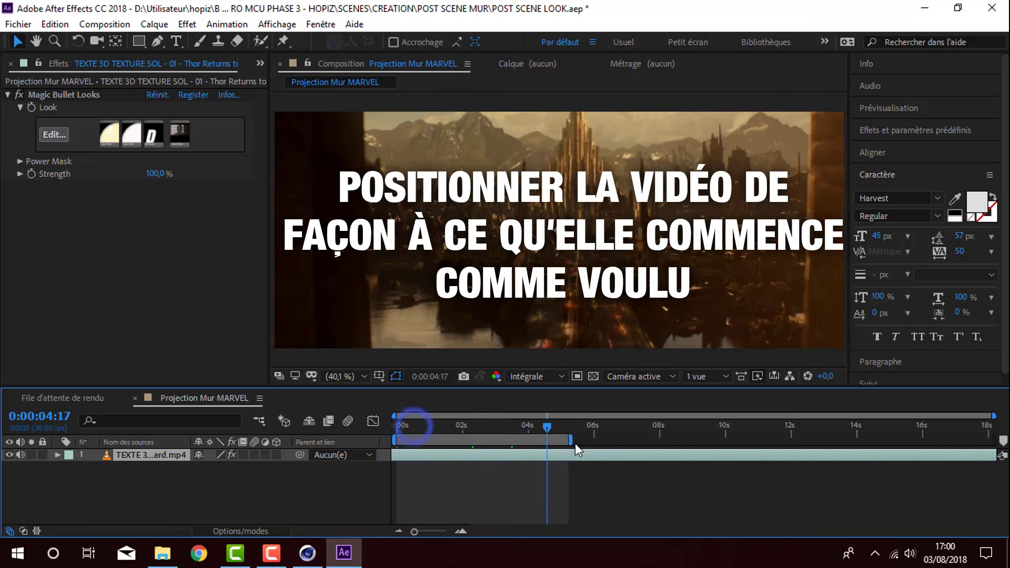
click(552, 426)
drag(551, 428, 727, 429)
key(n)
key(Home)
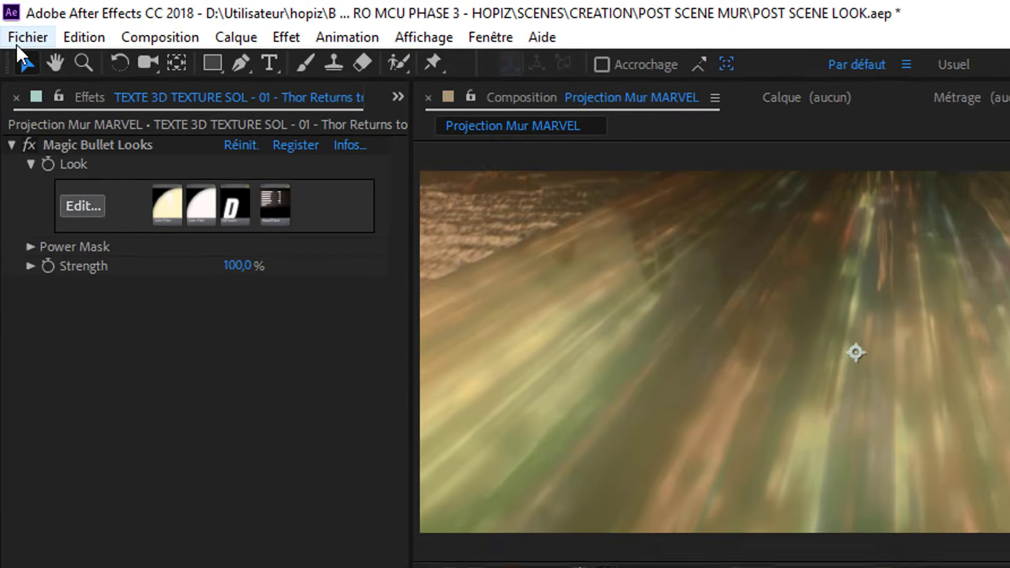
- Queue Projection Mur MARVEL for rendering, remove the older queue item, and accept Optimal quality at full resolution for the work area only
click(17, 25)
click(422, 413)
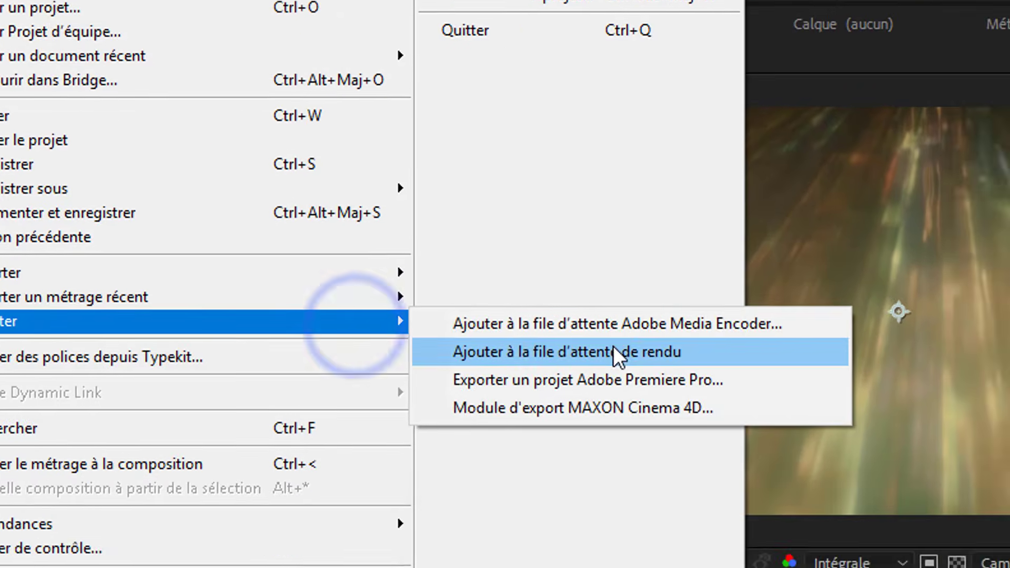
click(636, 442)
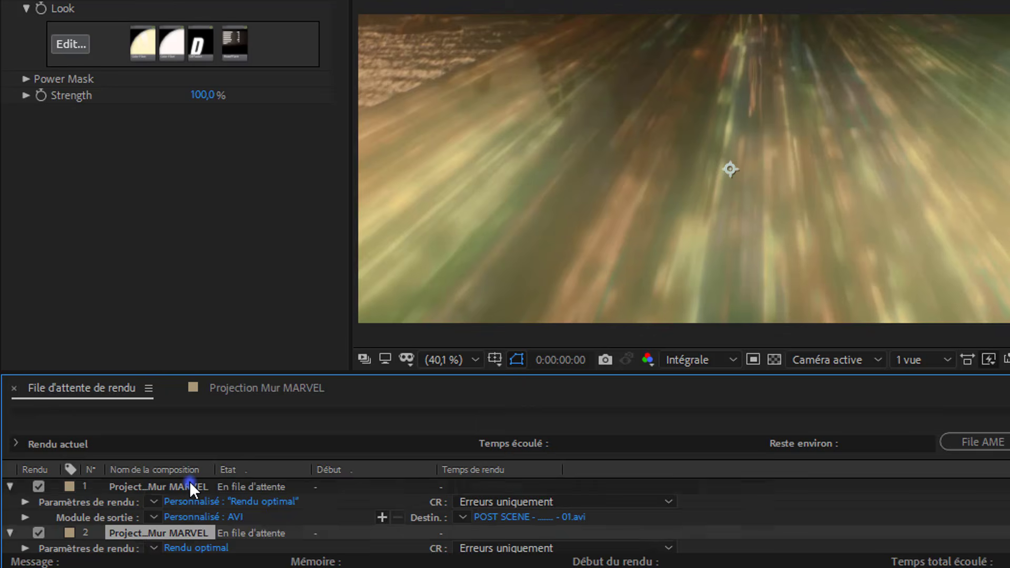
click(193, 492)
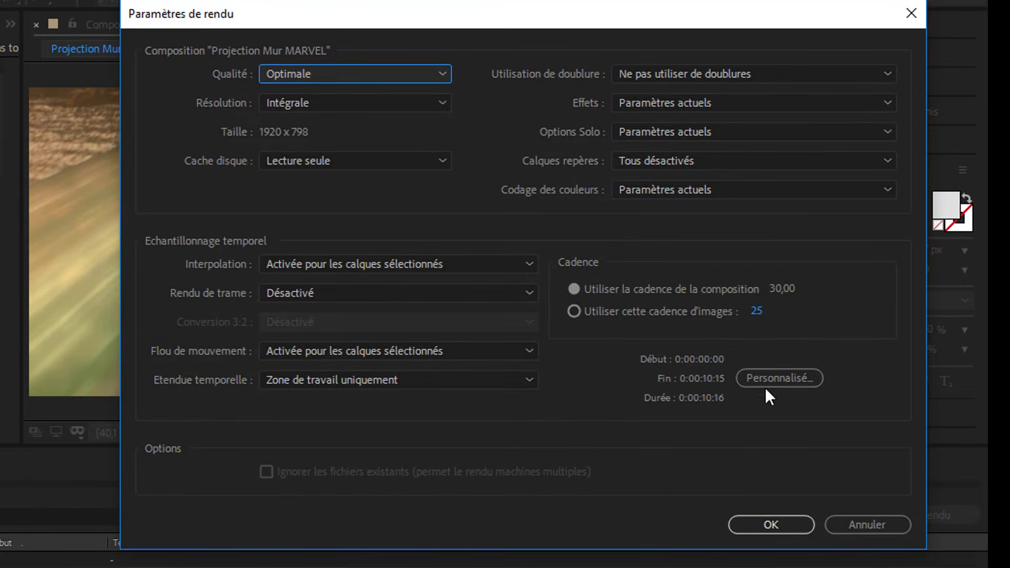
click(757, 517)
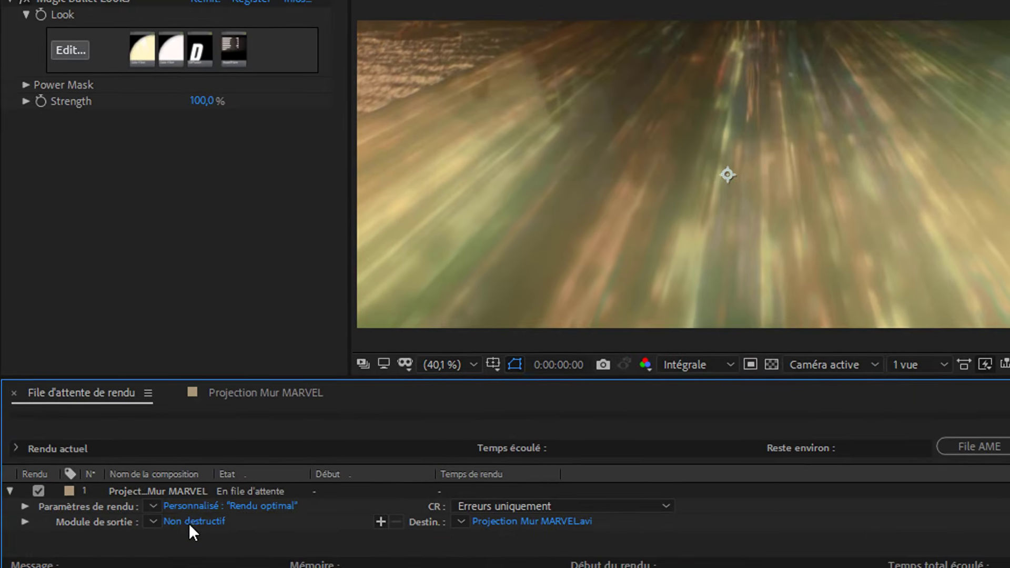
- Render the composition in AVI format to the desktop as Projection Mur MARVEL 01
click(188, 528)
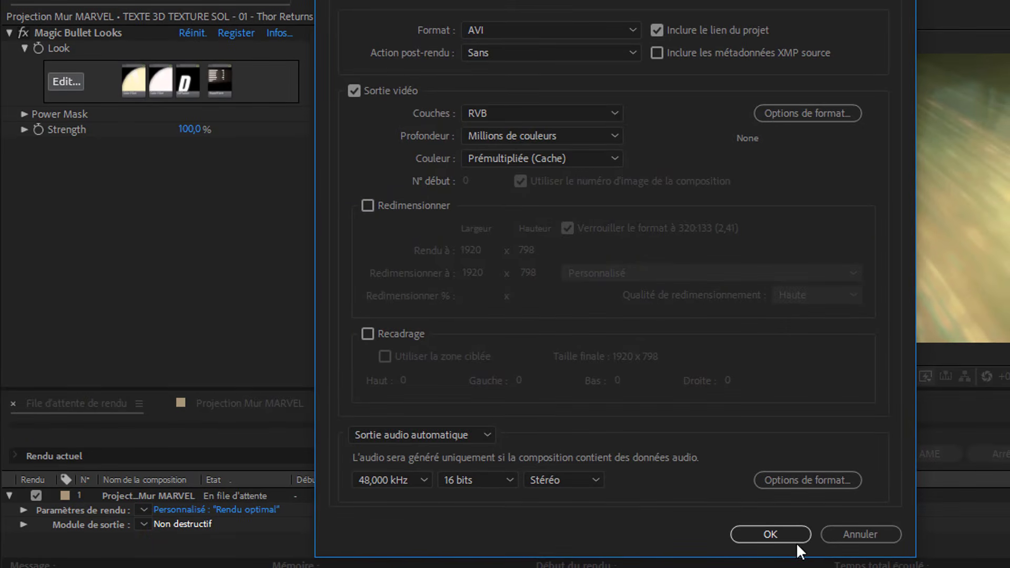
click(790, 537)
click(474, 523)
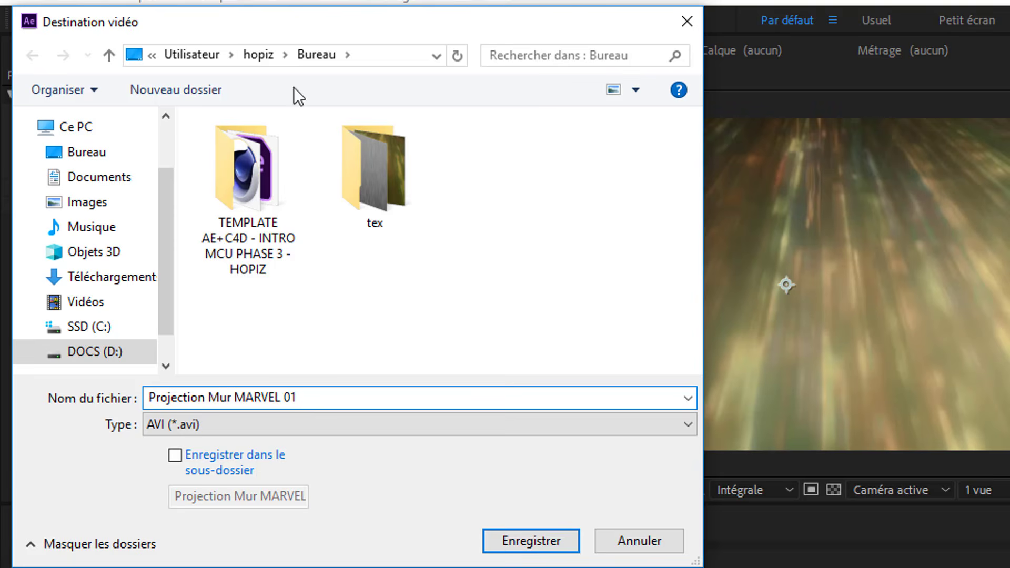
click(504, 533)
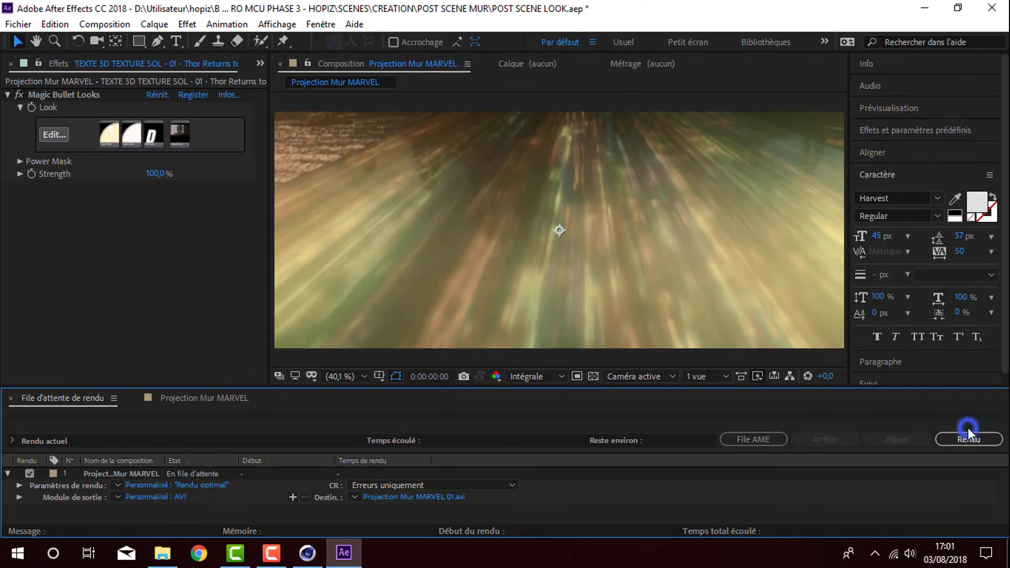
click(968, 438)
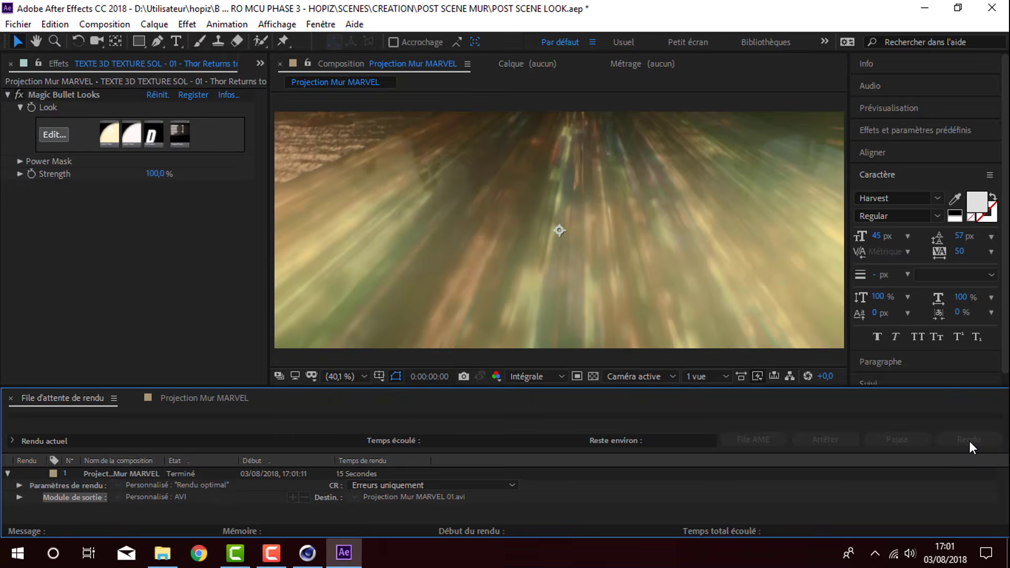
- Close the After Effects project without saving the changes and close the POST SCENE MUR folder
click(991, 7)
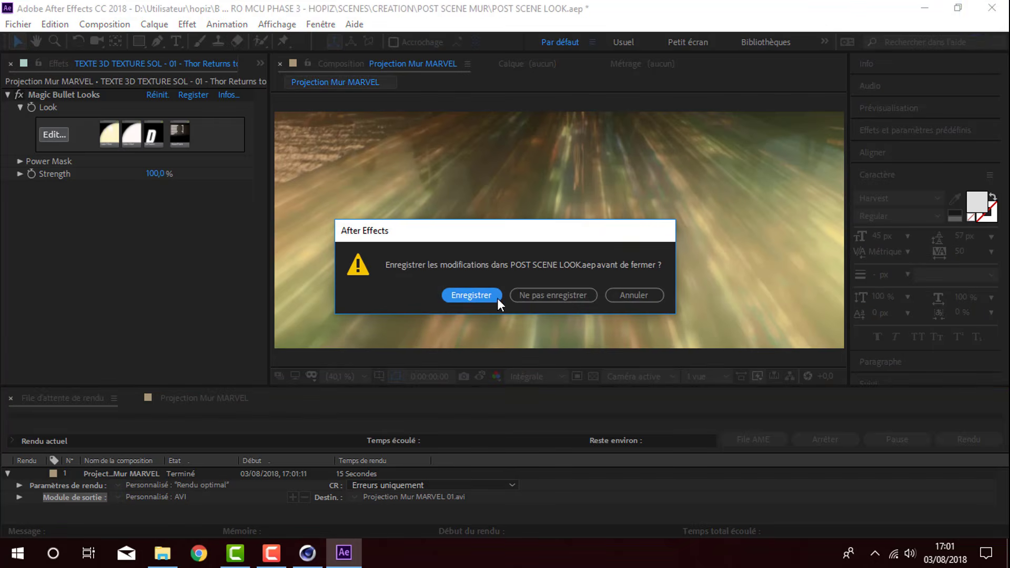
click(560, 296)
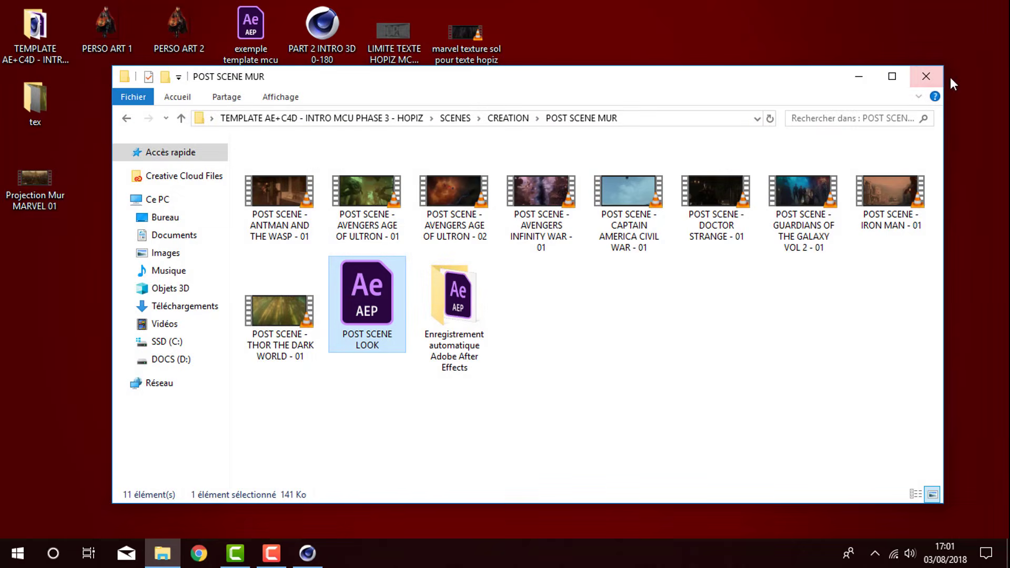
click(927, 77)
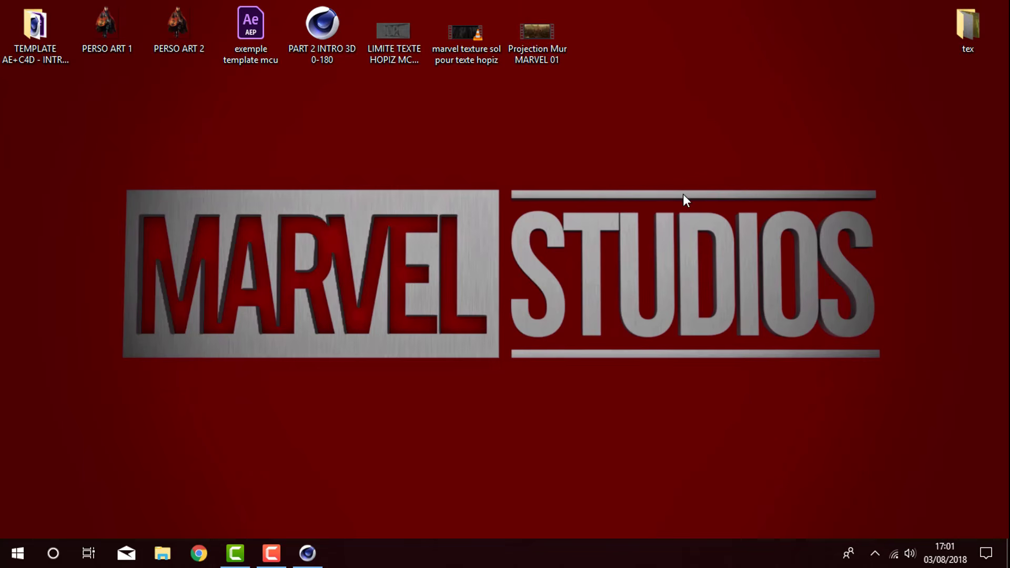
- Encode Projection Mur MARVEL 01.avi to an H.264 MP4 in Adobe Media Encoder with the high-bitrate source-matching preset, and close the encoder
click(54, 551)
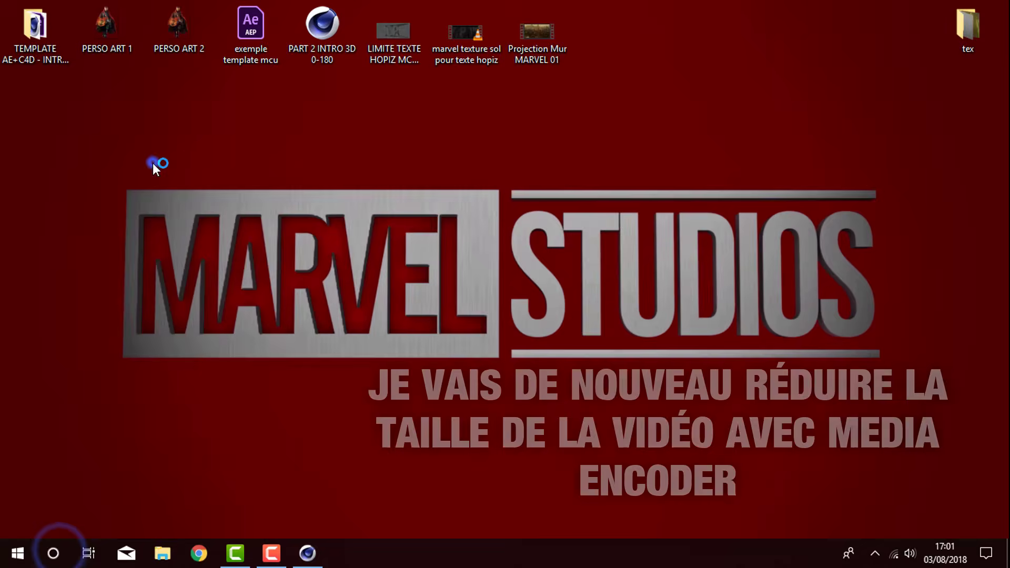
drag(537, 31, 592, 113)
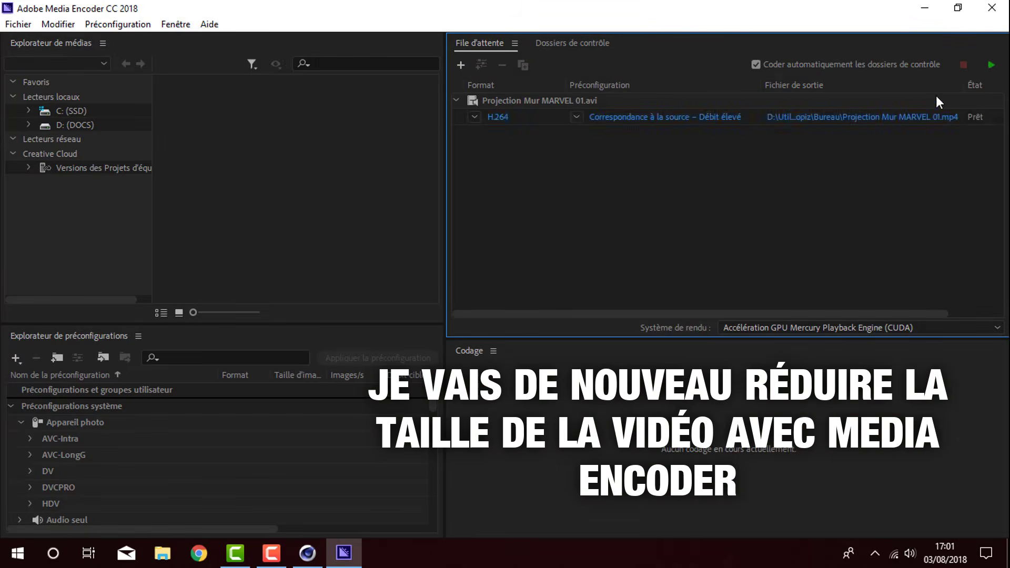
click(991, 64)
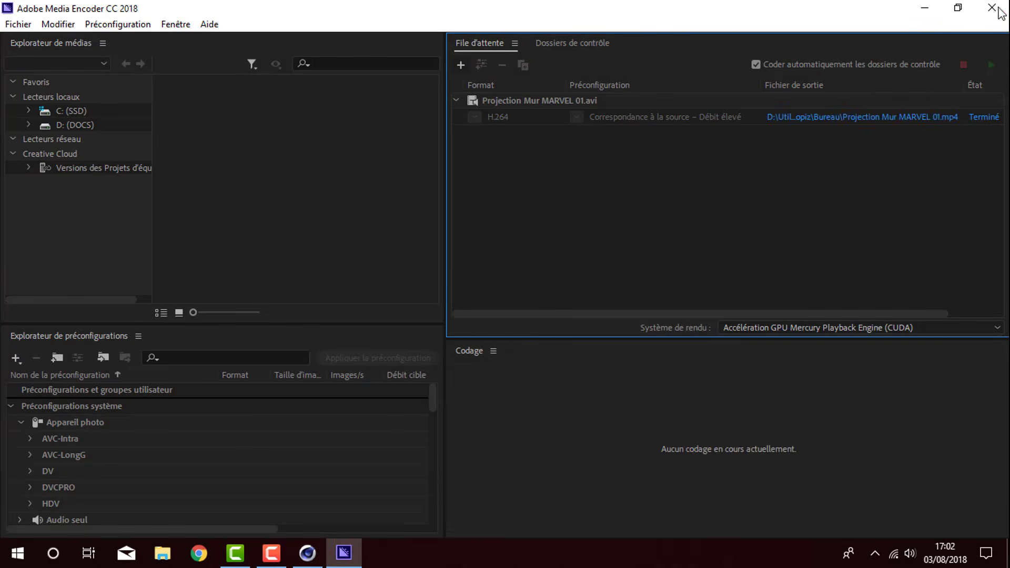
click(991, 8)
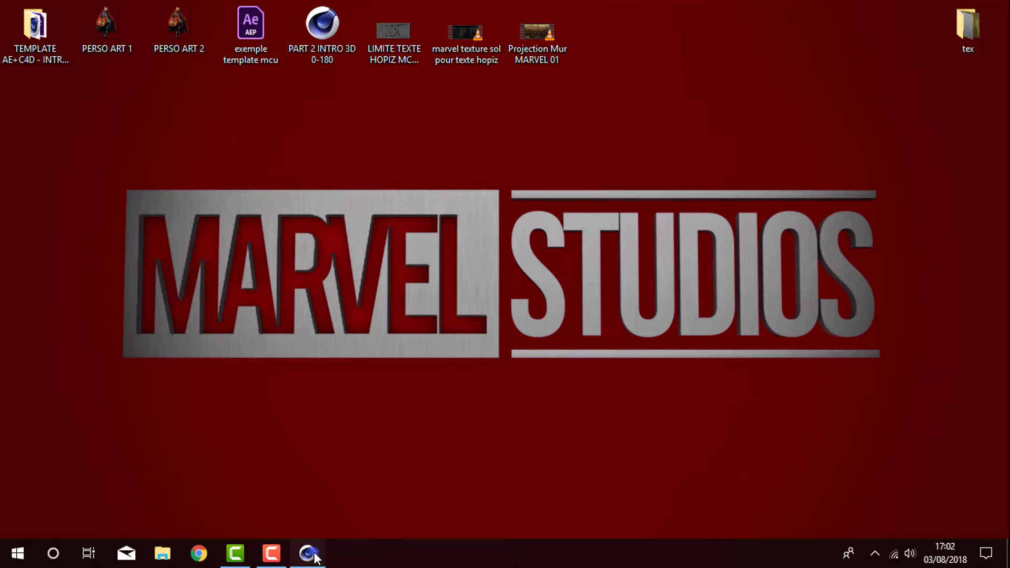
- In Cinema 4D, load Projection Mur MARVEL 01.mp4 from the desktop as VIDEO3's colour texture
click(314, 555)
double_click(263, 410)
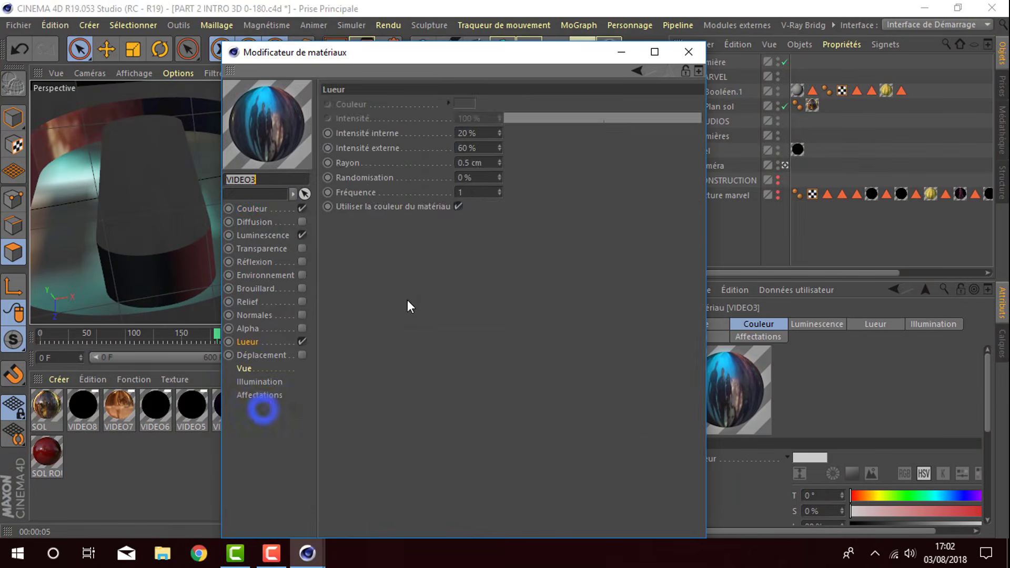
click(271, 210)
click(692, 207)
click(270, 192)
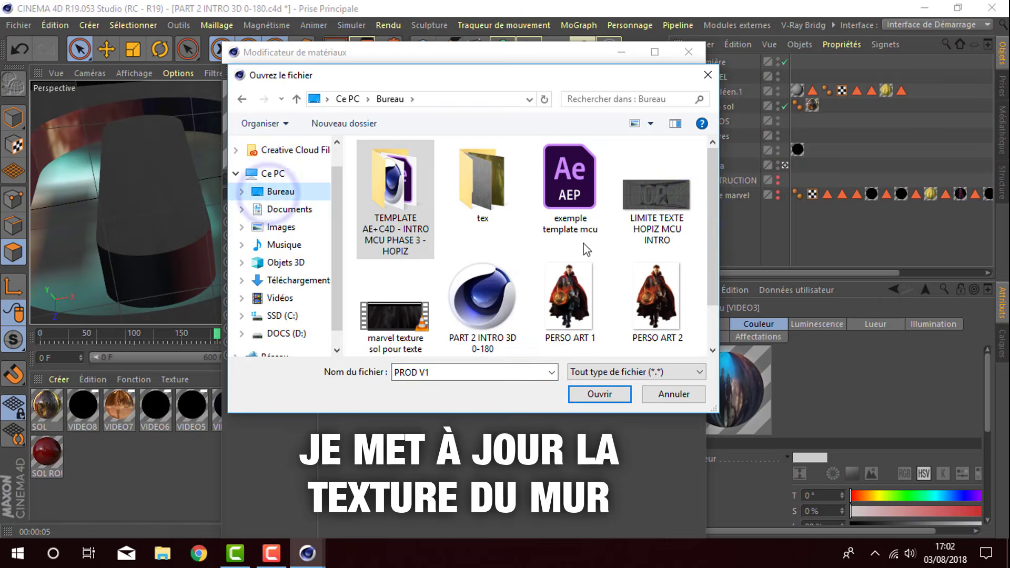
scroll(527, 263, down, 2)
click(395, 331)
click(600, 394)
- Load Projection Mur MARVEL 01.mp4 as VIDEO3's luminance texture and close the material editor
click(263, 235)
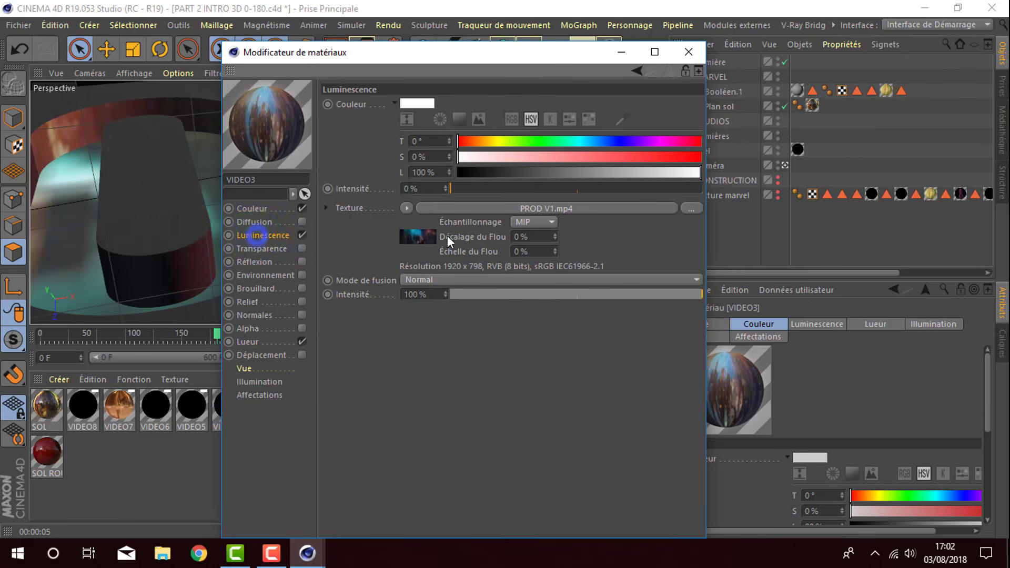
click(691, 208)
scroll(526, 263, down, 2)
click(386, 337)
click(597, 392)
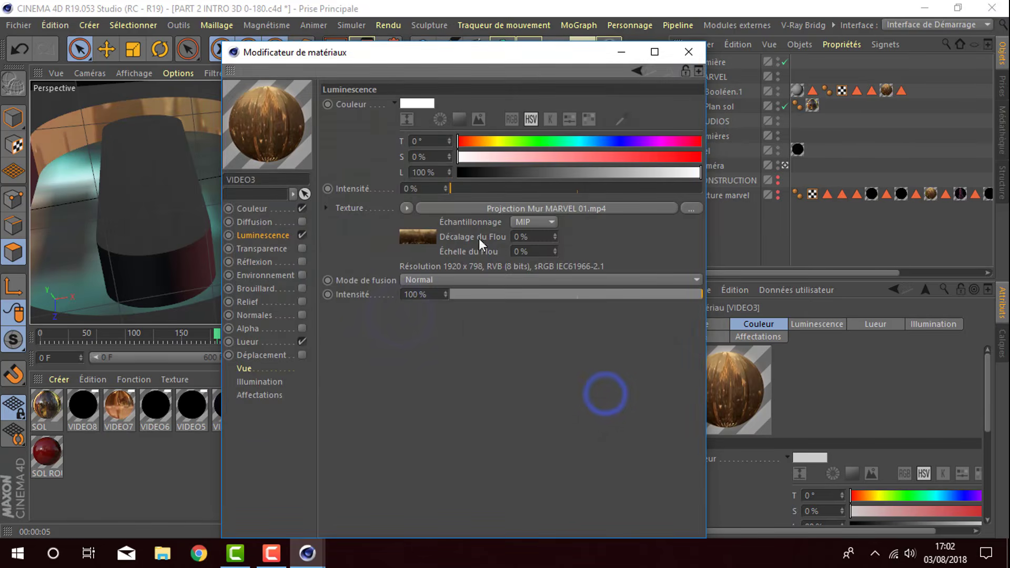
click(685, 52)
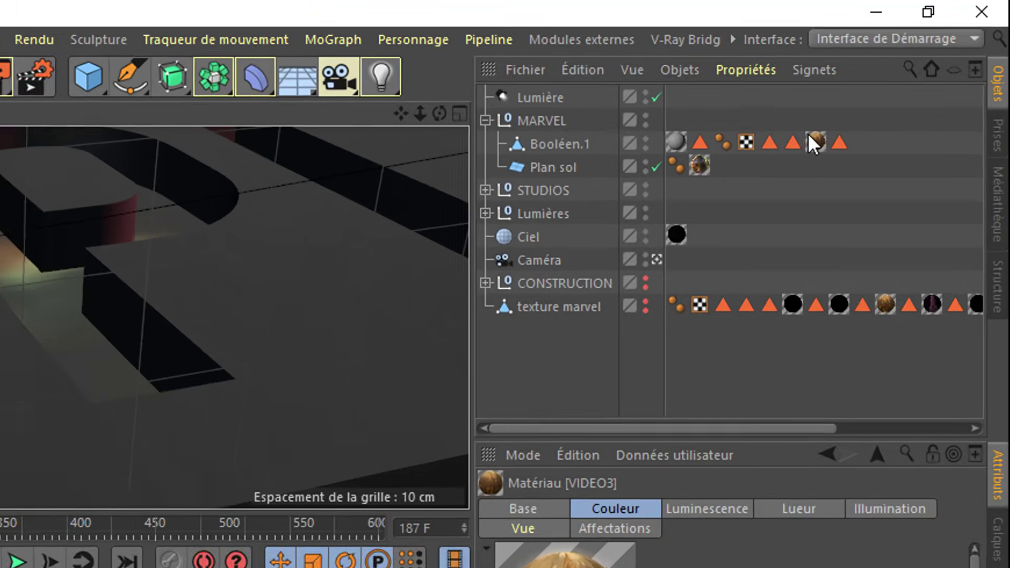
- Adjust the VIDEO3 texture tag on Booléen.1 to lengths of U 82% and V 36%, with offsets of U -11% and V -16%
click(886, 91)
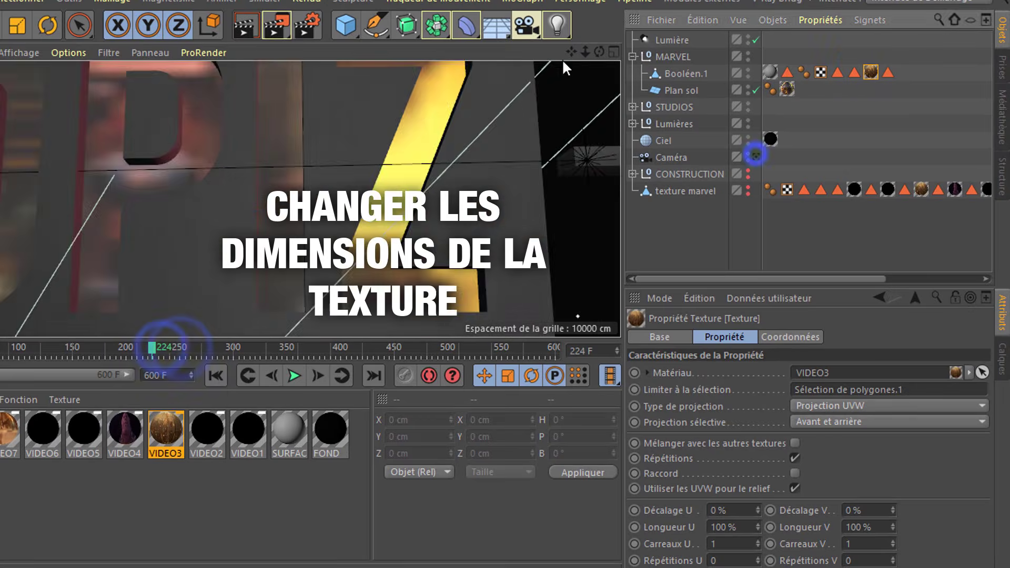
drag(531, 64, 595, 68)
drag(893, 527, 893, 532)
drag(757, 527, 758, 533)
drag(758, 510, 760, 517)
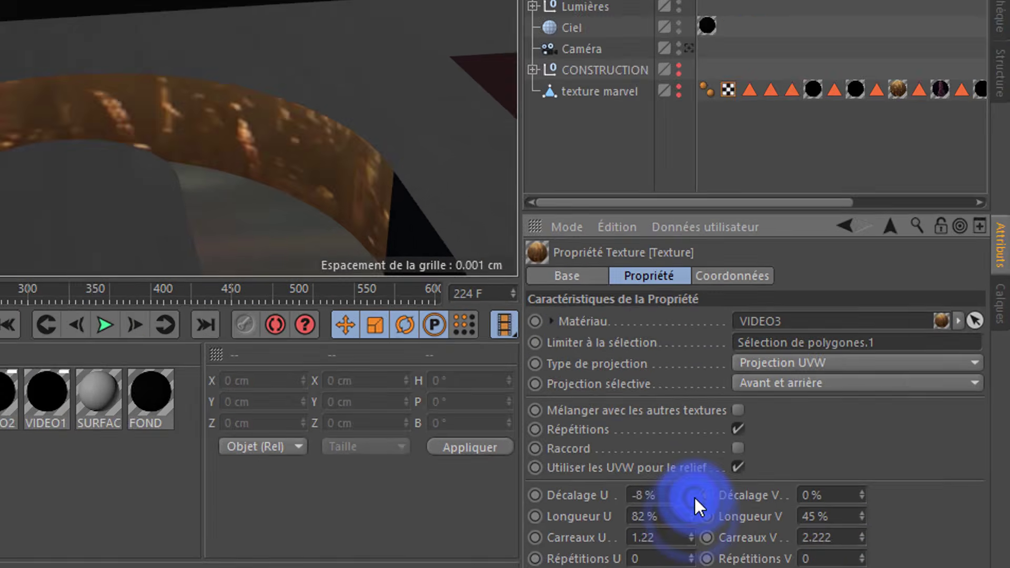
drag(694, 497, 695, 501)
drag(861, 516, 861, 518)
drag(861, 495, 862, 499)
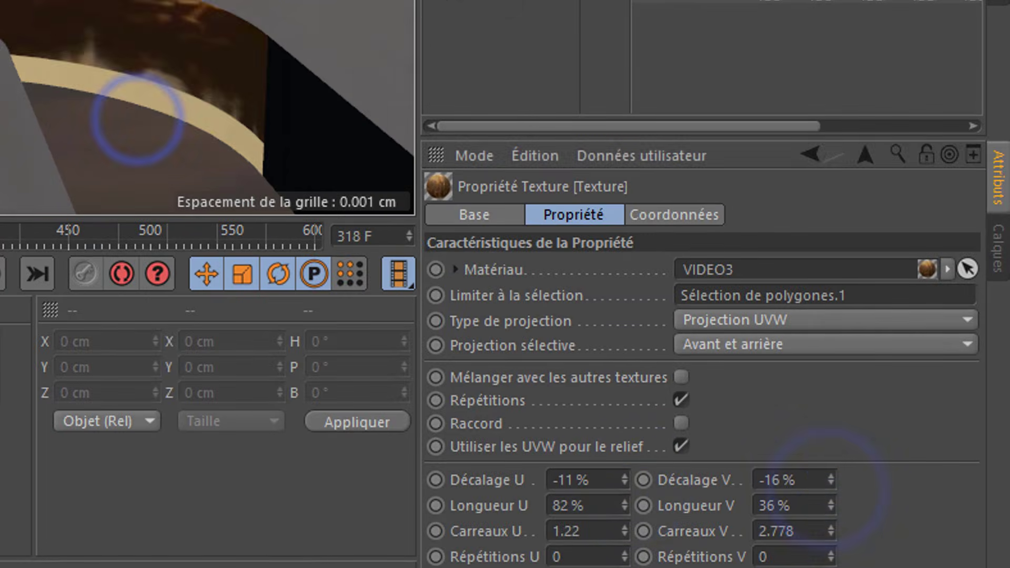
- Refine the wall texture mapping with offsets of U -40% and V -39%, and lengths of U 90% and V 18%
drag(830, 480, 834, 484)
drag(625, 480, 626, 507)
drag(625, 480, 623, 483)
click(624, 502)
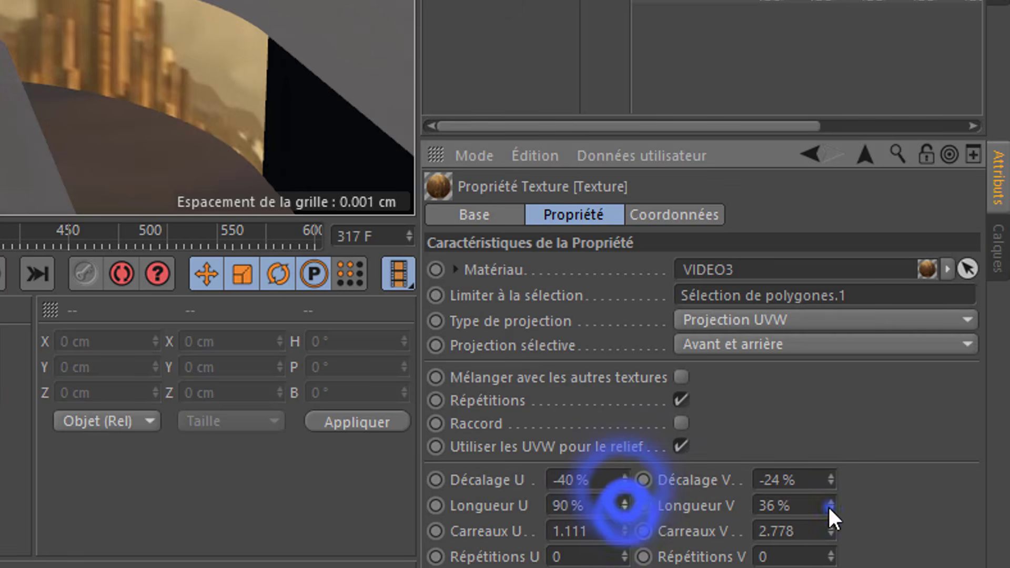
mouse_move(829, 506)
mouse_down()
mouse_move(830, 492)
mouse_move(830, 519)
mouse_move(830, 486)
mouse_up()
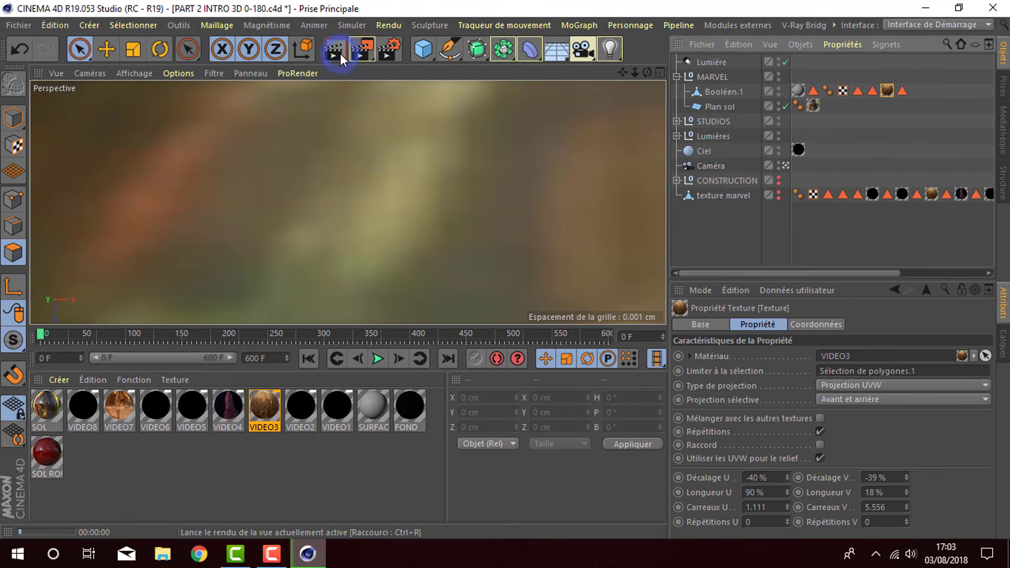
- Raise VIDEO3's luminance brightness to 100% and close the material editor
click(340, 52)
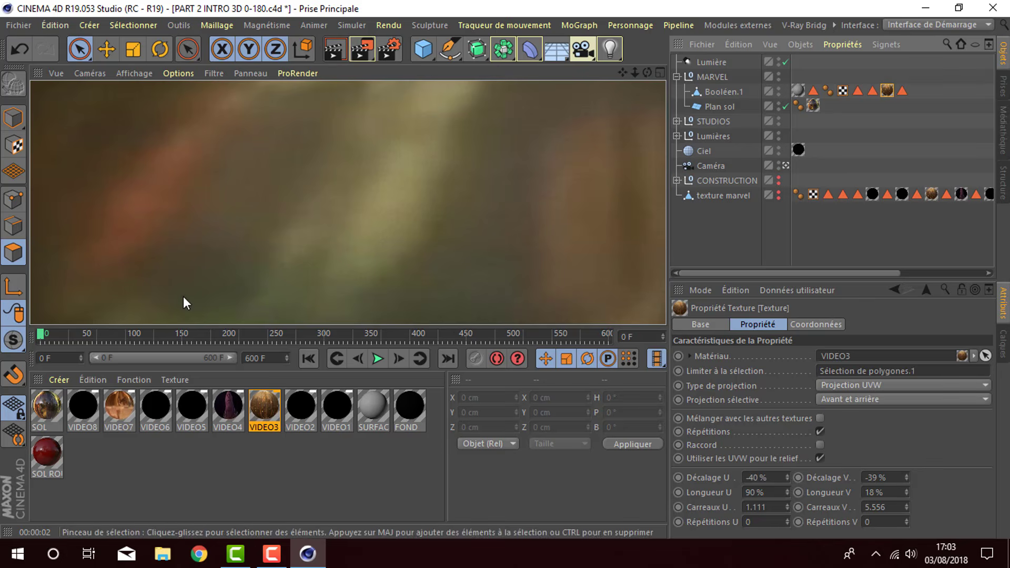
double_click(279, 424)
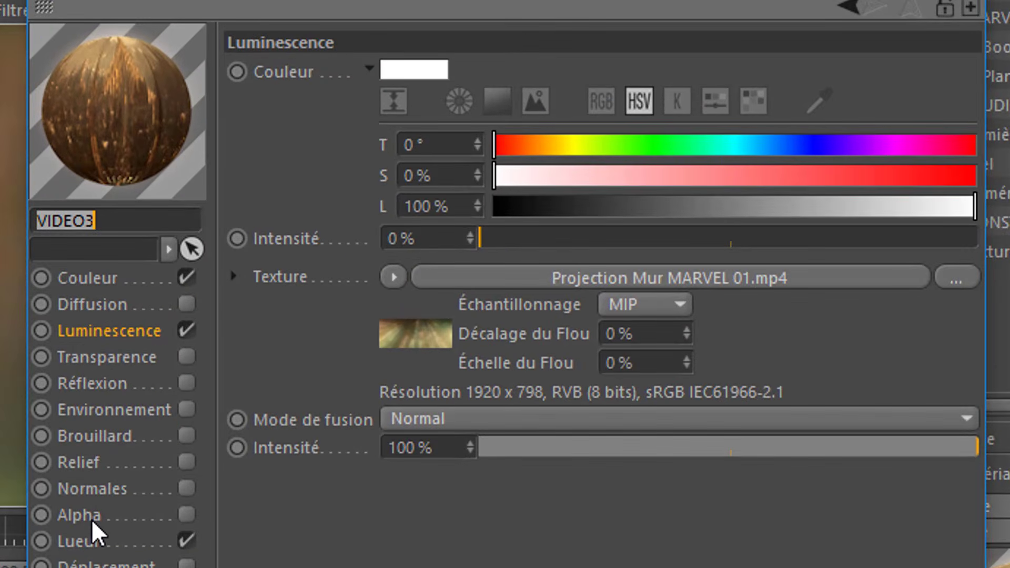
click(98, 541)
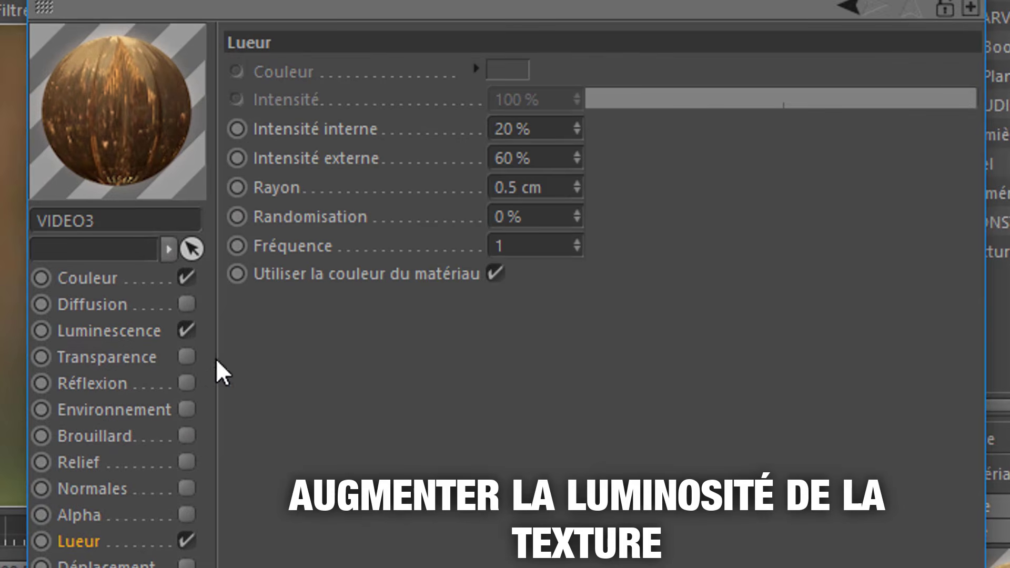
click(111, 330)
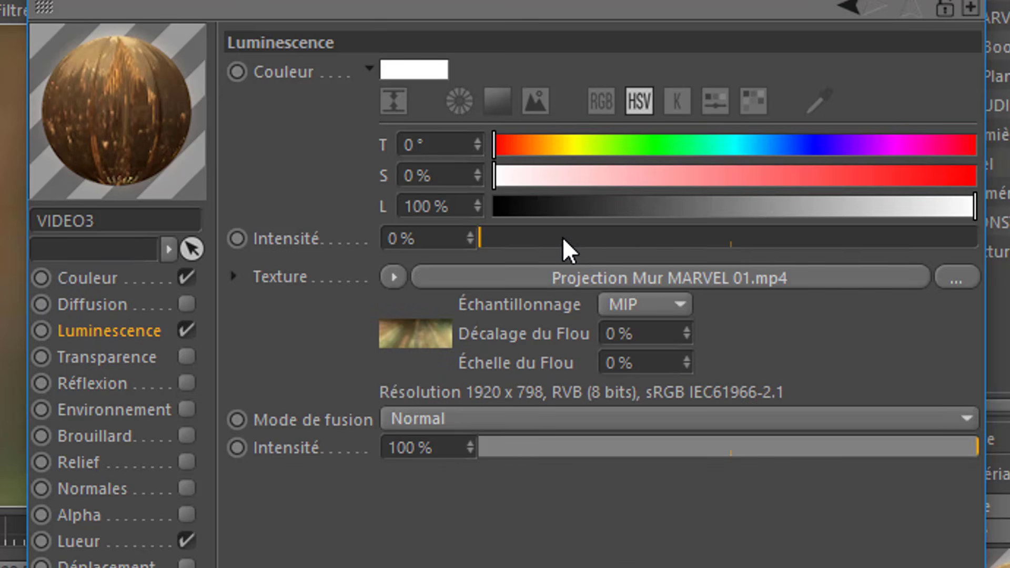
drag(855, 251, 979, 243)
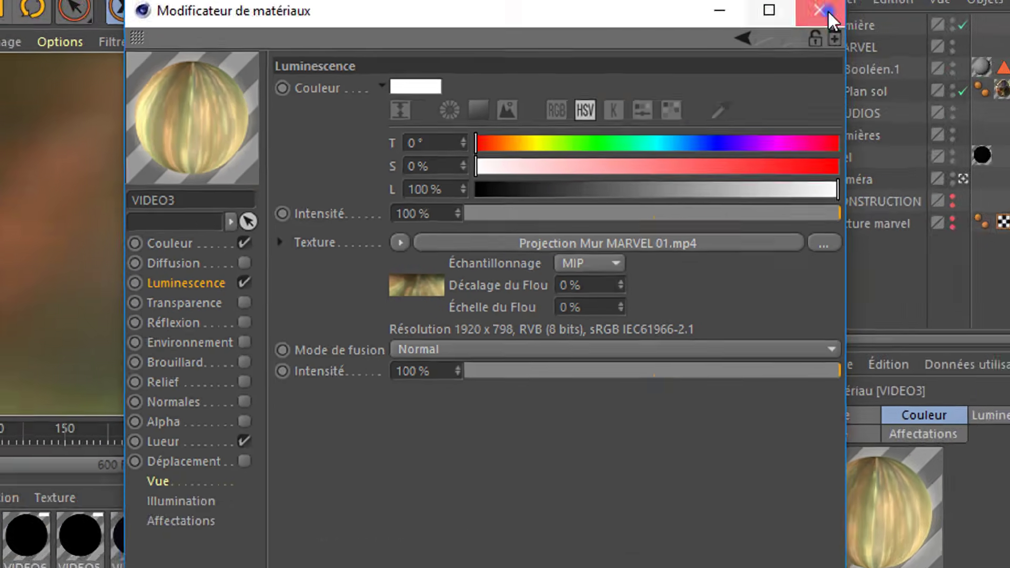
click(829, 11)
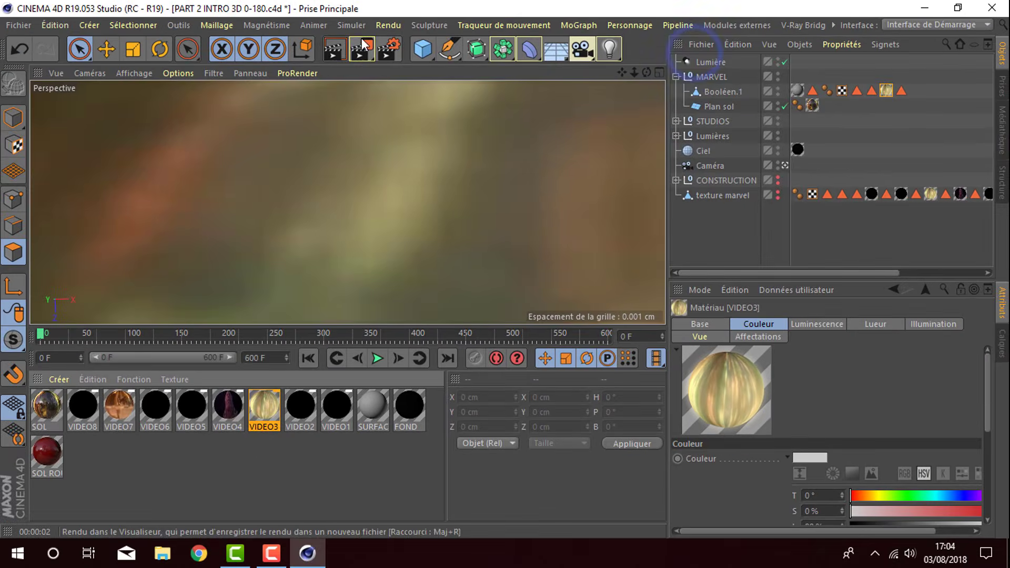
- Render the view at frame 217 to check the brightened wall texture around the letter O
drag(39, 333, 245, 332)
click(331, 51)
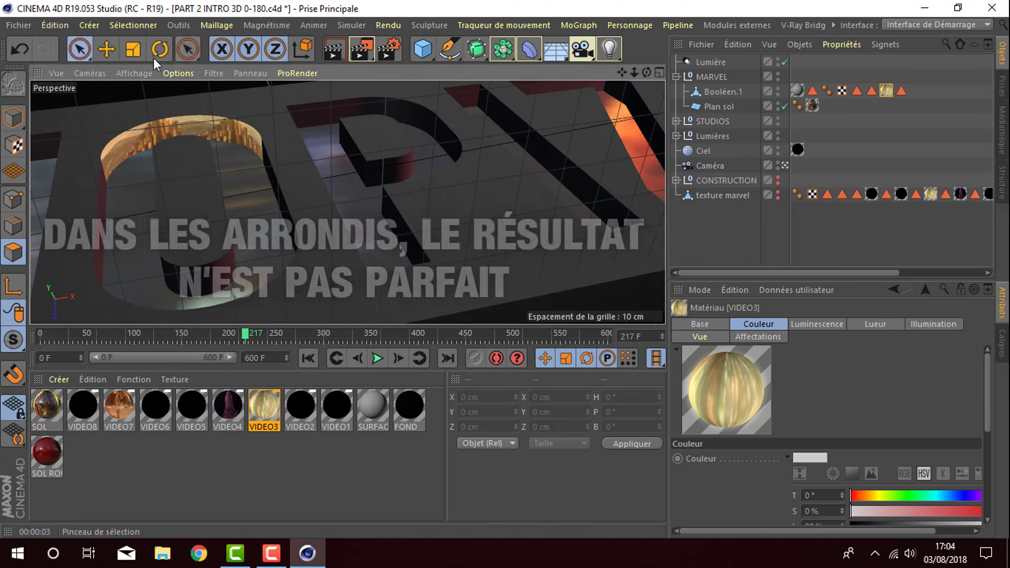
- Select the straight inner wall polygon of the letter O on Booléen.1 at frame 160
key(e)
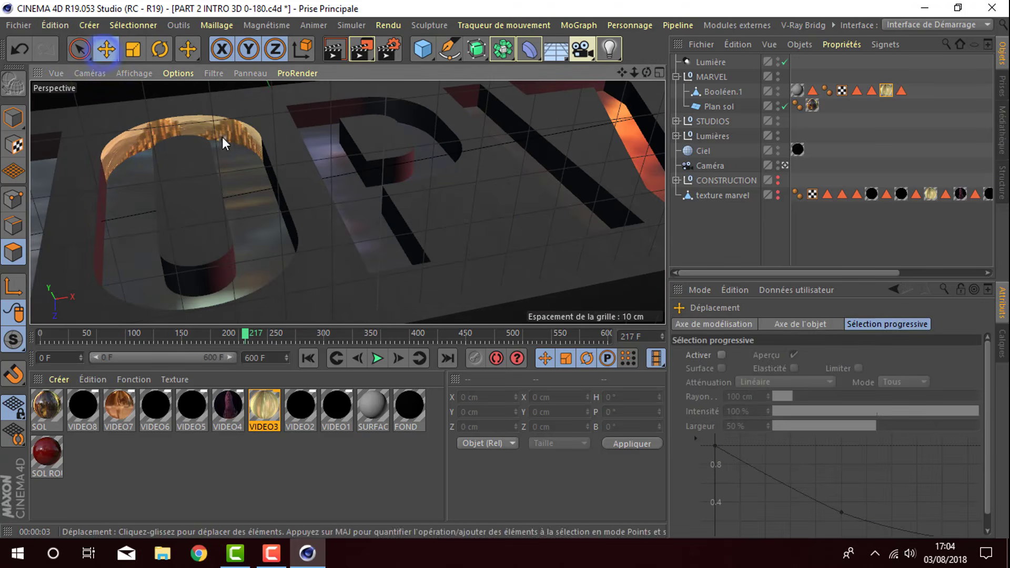
click(714, 92)
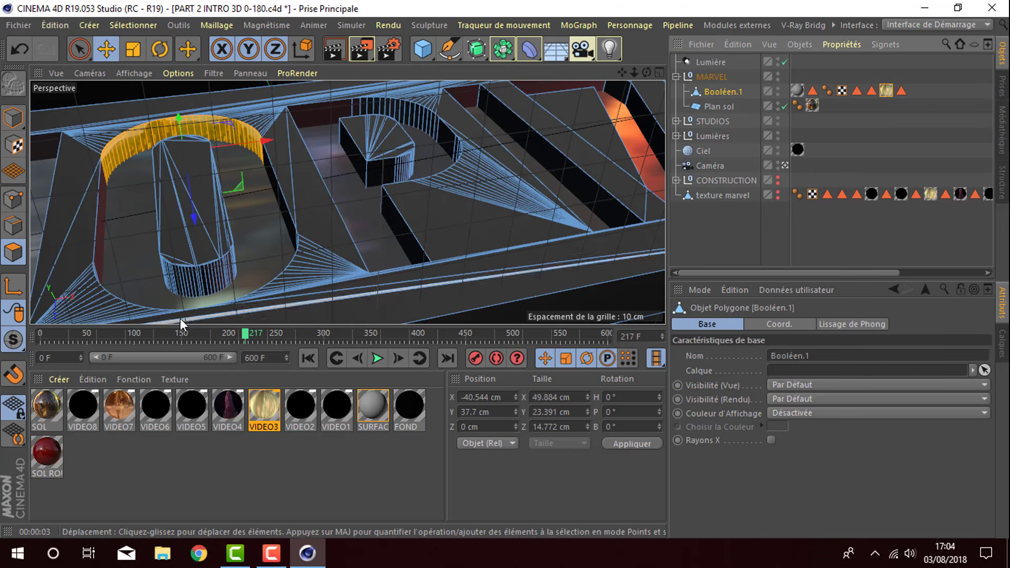
mouse_move(181, 333)
mouse_down()
mouse_move(158, 331)
mouse_move(191, 332)
mouse_up()
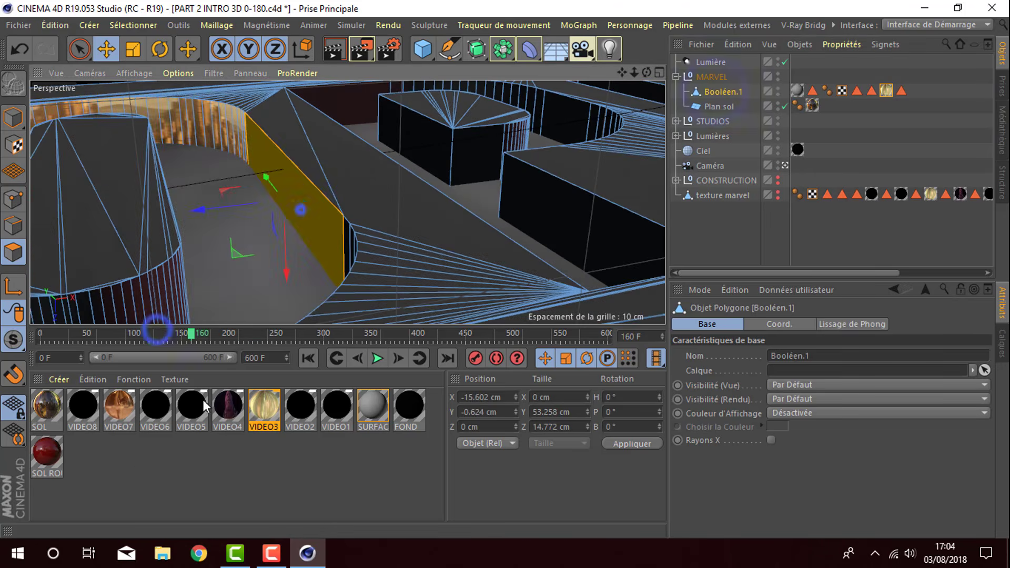
- Load the PROD V2 clip from the SCENES folder as the texture of the VIDEO4 material
double_click(227, 406)
click(706, 225)
double_click(407, 183)
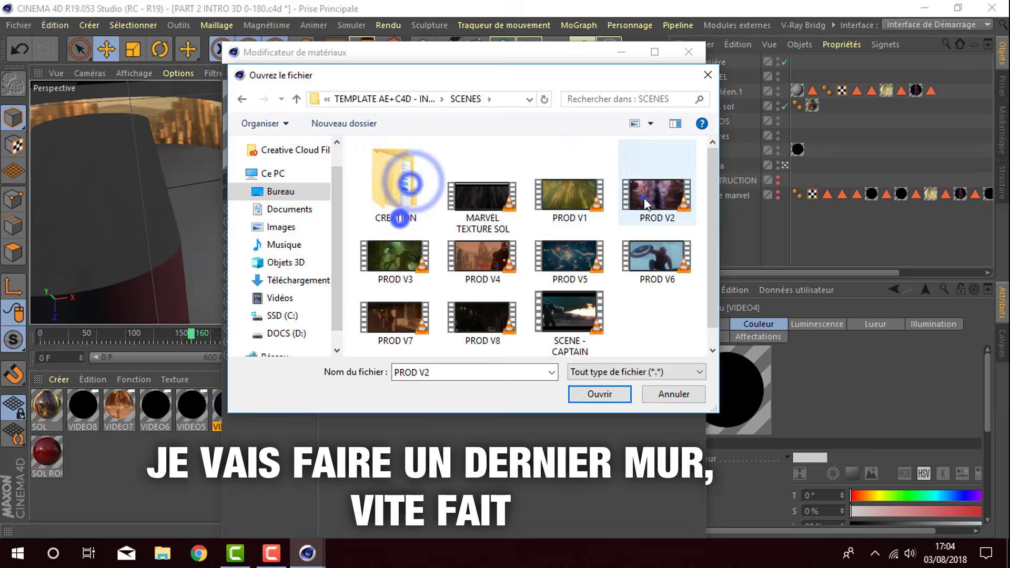
double_click(646, 204)
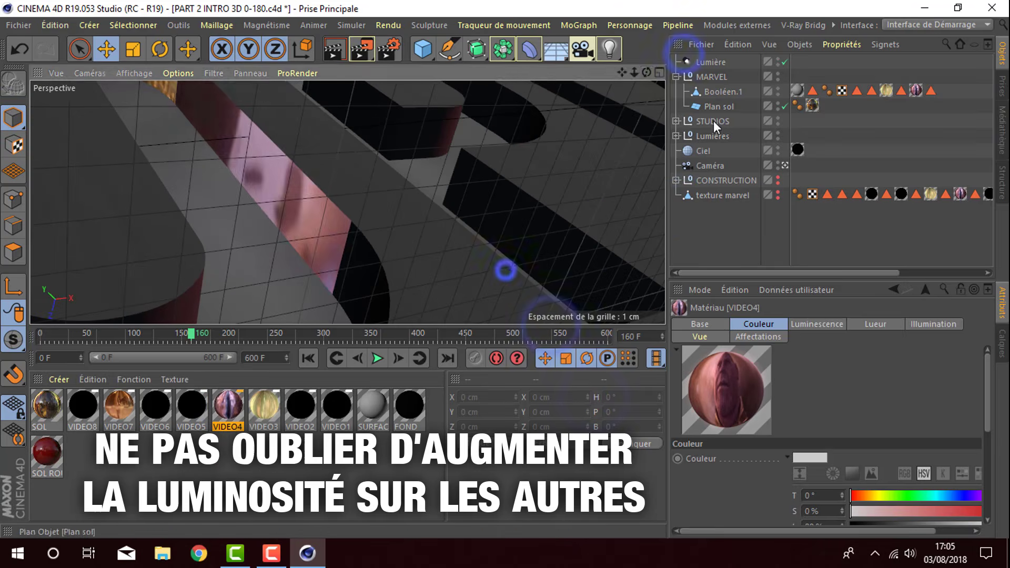
- Set the VIDEO4 texture tag to a U offset of -7% with lengths of U 22% and V 12%, and brighten the material
click(916, 90)
click(904, 494)
click(786, 492)
click(908, 491)
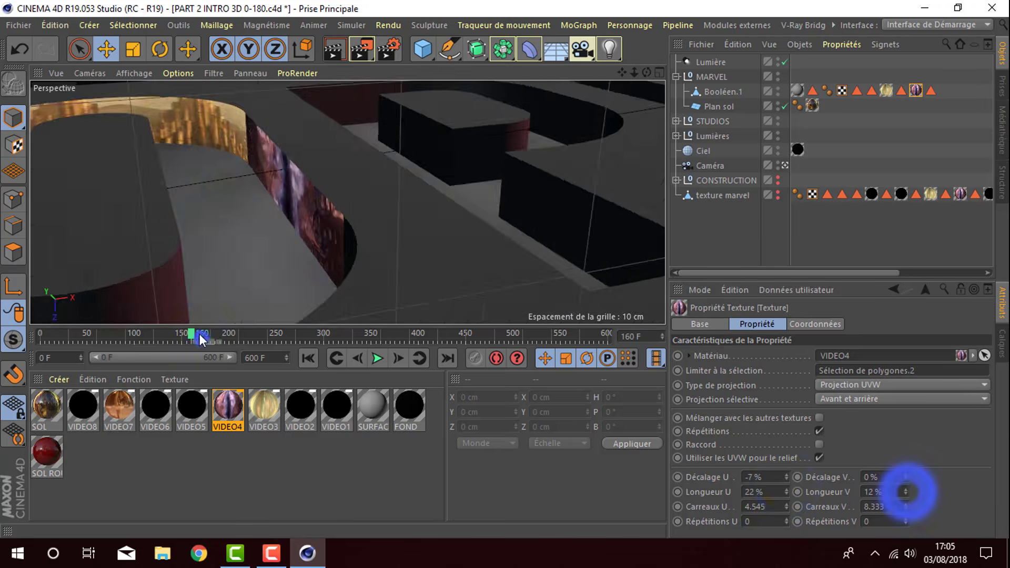
double_click(228, 405)
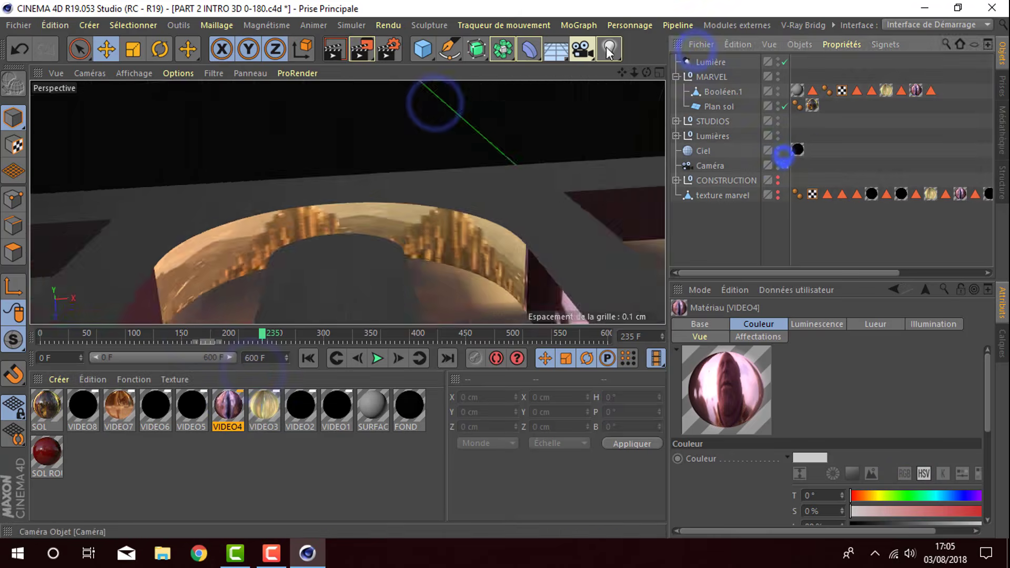
- Refine the VIDEO4 texture tag with offsets of U -30% and V -6% and a V length of 18.957%, then restore the camera view
click(759, 324)
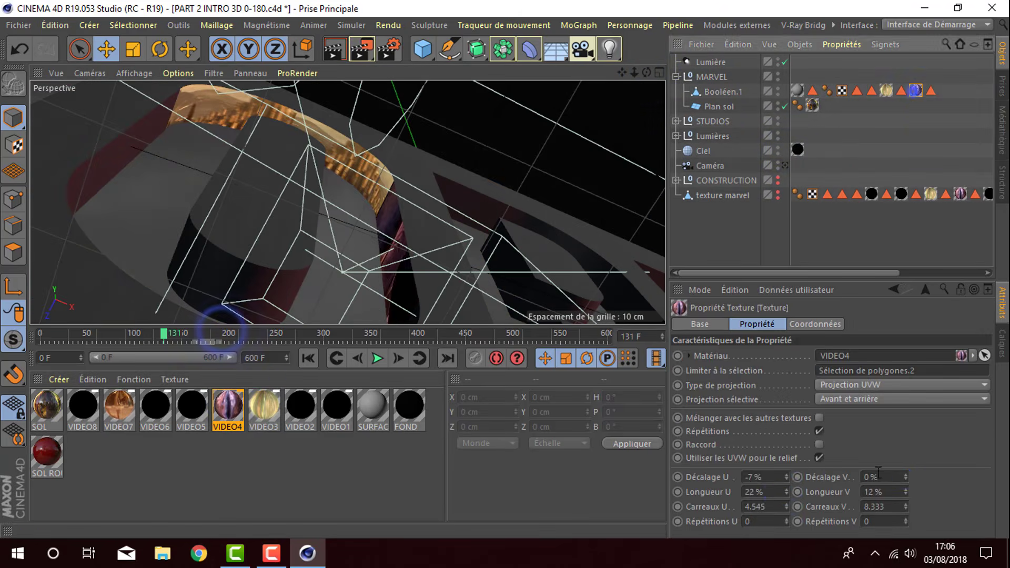
click(786, 492)
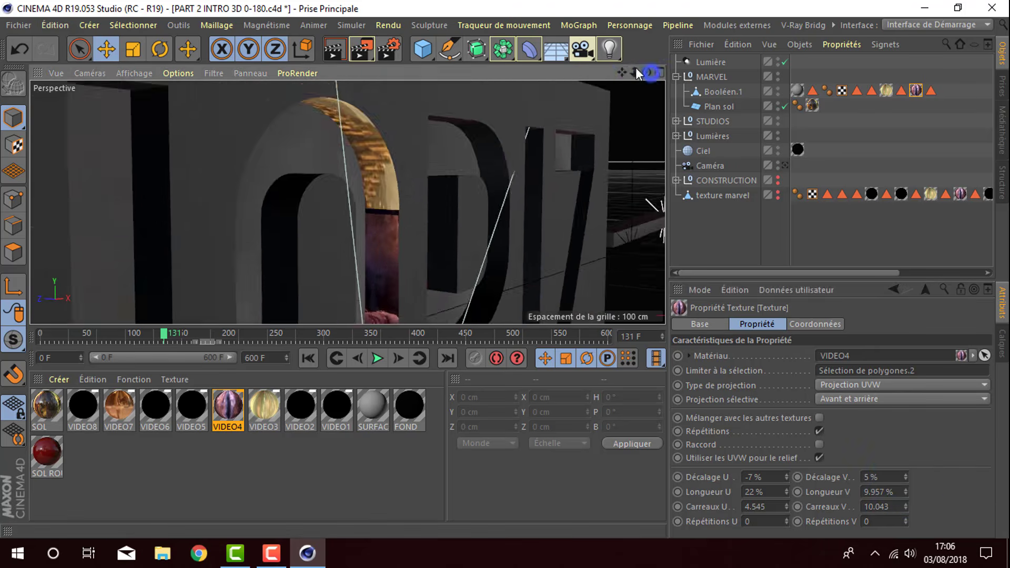
click(782, 492)
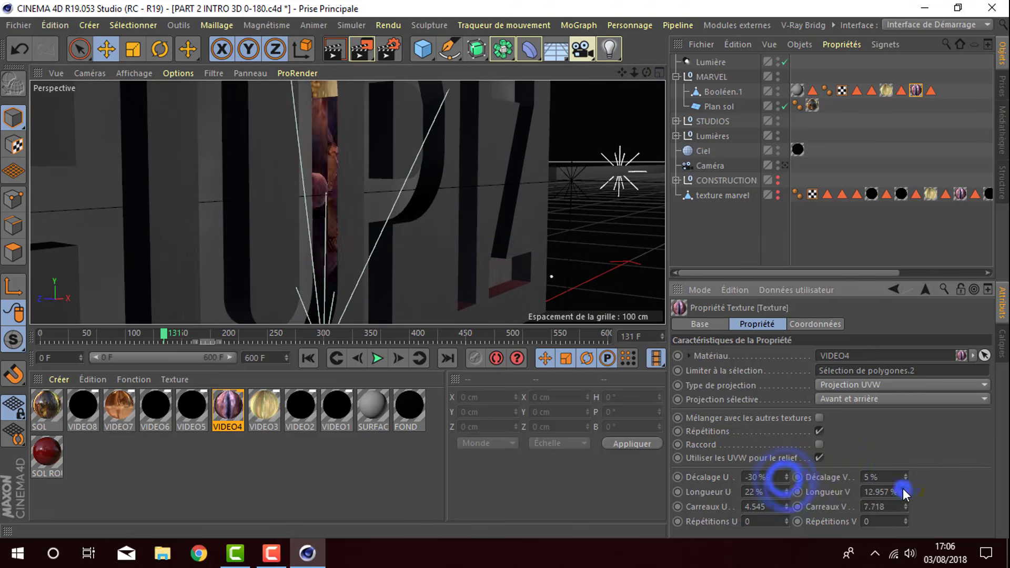
click(785, 165)
- Limit the timeline to end at frame 180 and scrub the animation to its last frame
drag(118, 331, 488, 339)
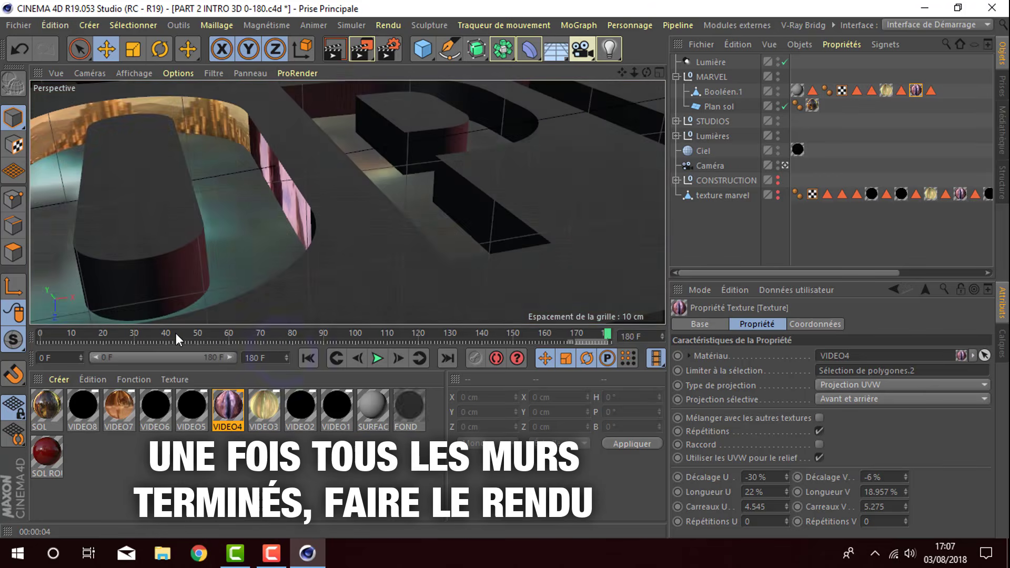
drag(176, 333, 606, 336)
- Set the render output file to intro marvel 3D part 1 ETMCU on the desktop and close the render settings
click(401, 46)
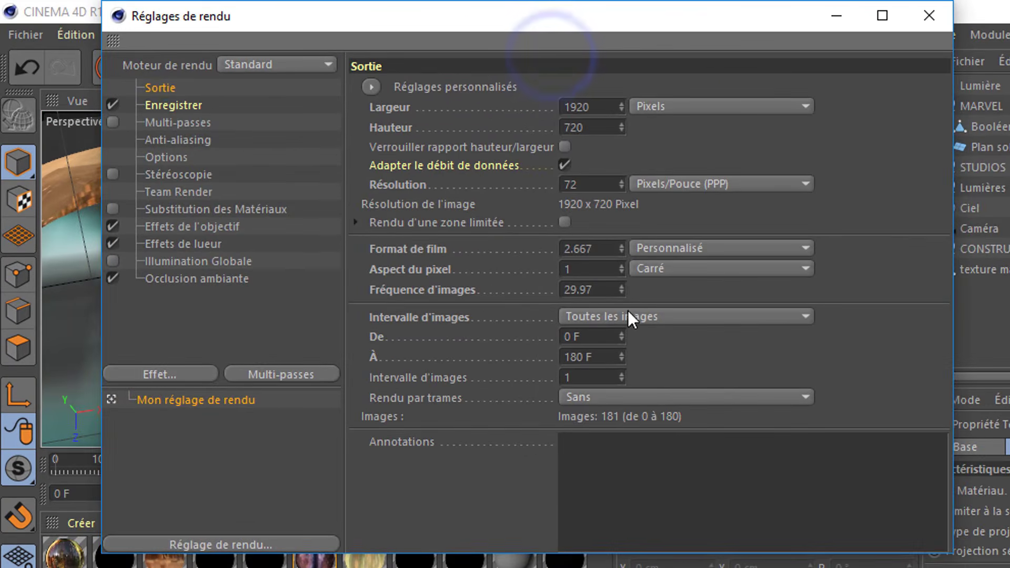
click(131, 75)
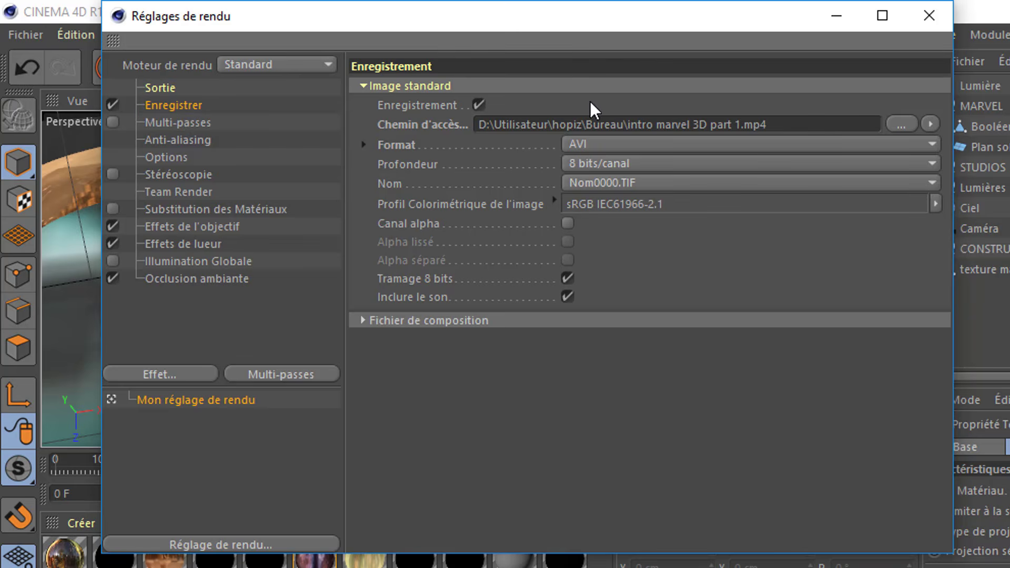
click(901, 124)
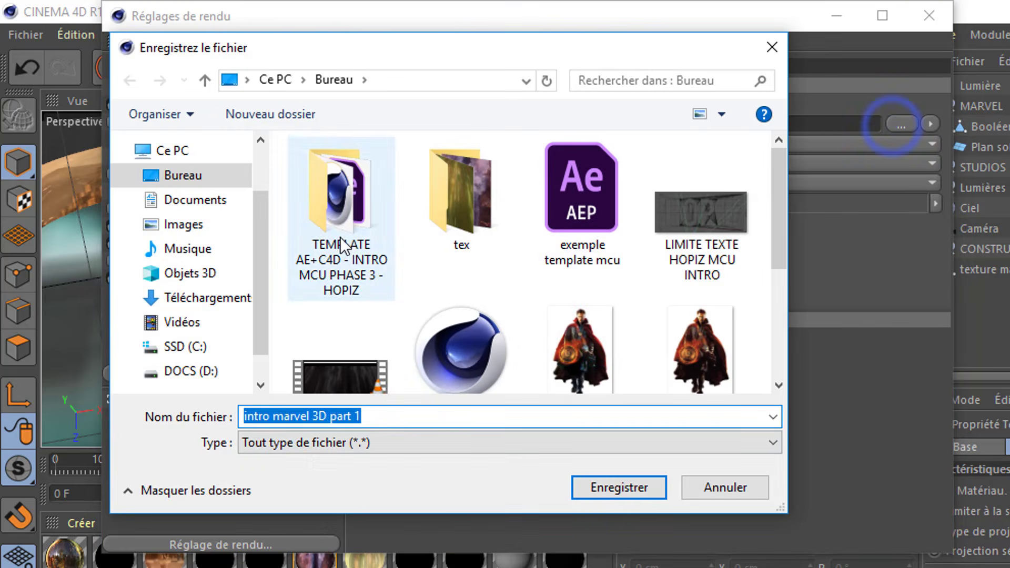
click(390, 414)
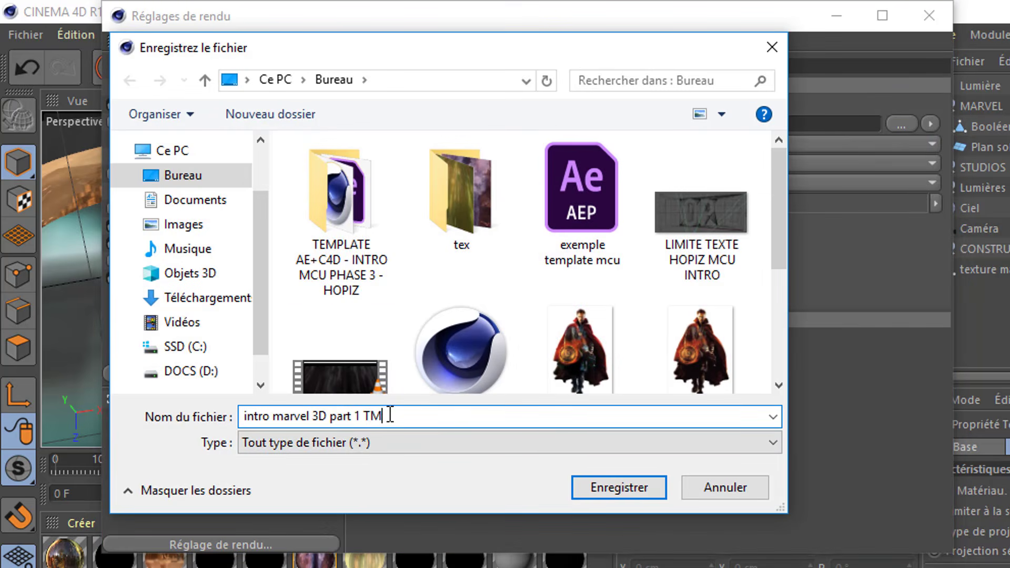
click(631, 494)
click(929, 15)
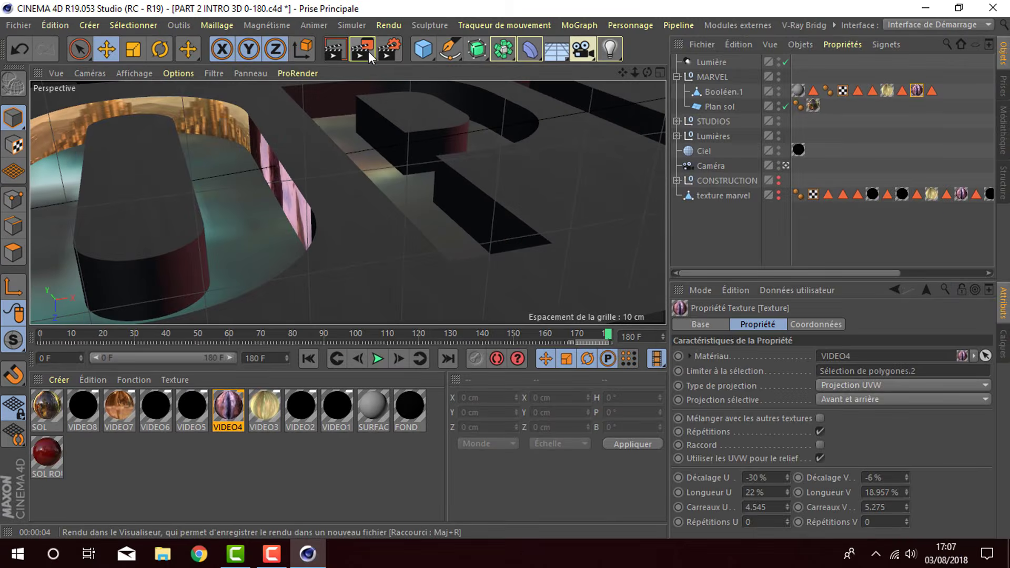
- Render the animation from frame 0 to 180 in the picture viewer and close the viewer
click(368, 50)
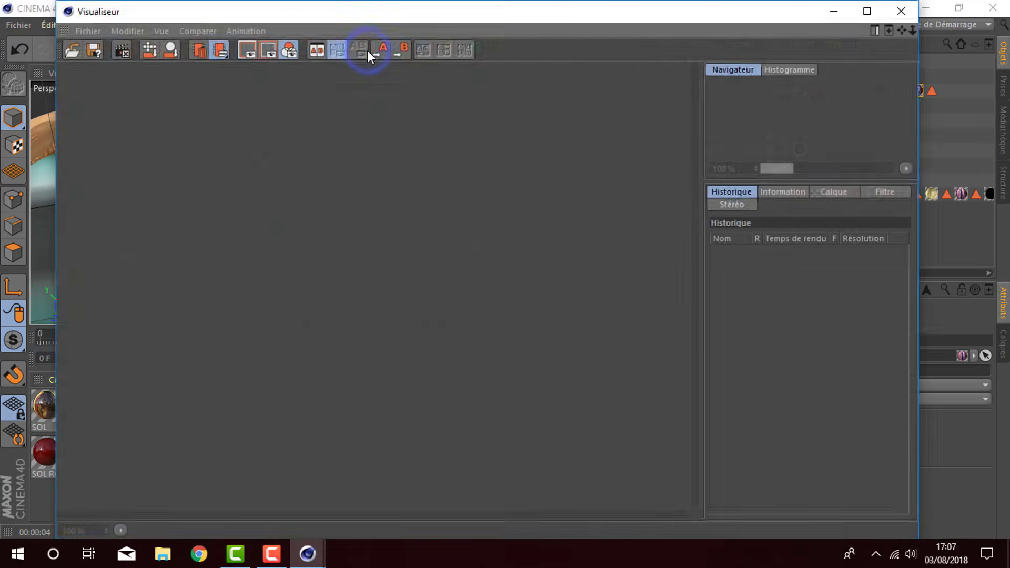
click(863, 14)
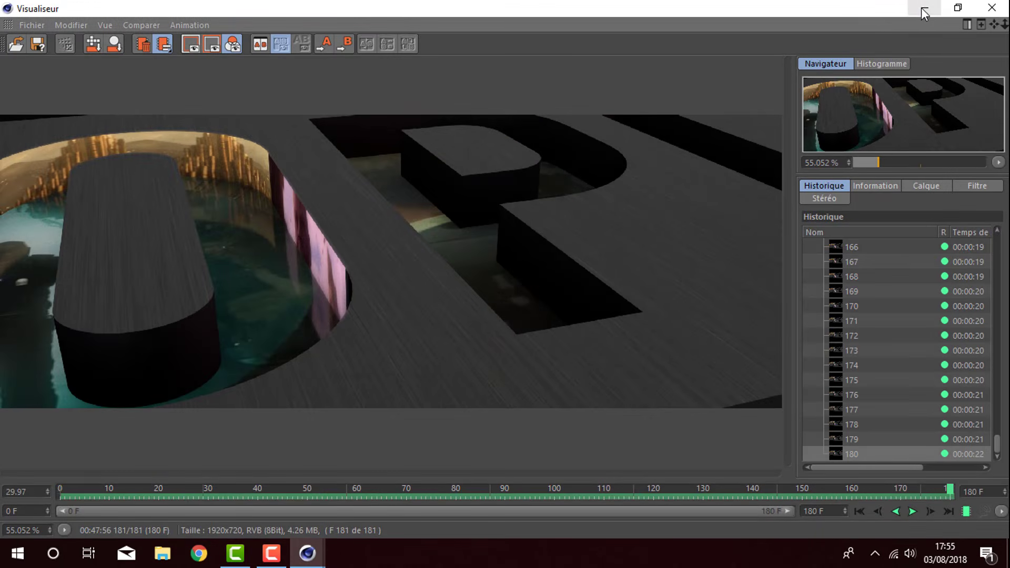
click(1000, 11)
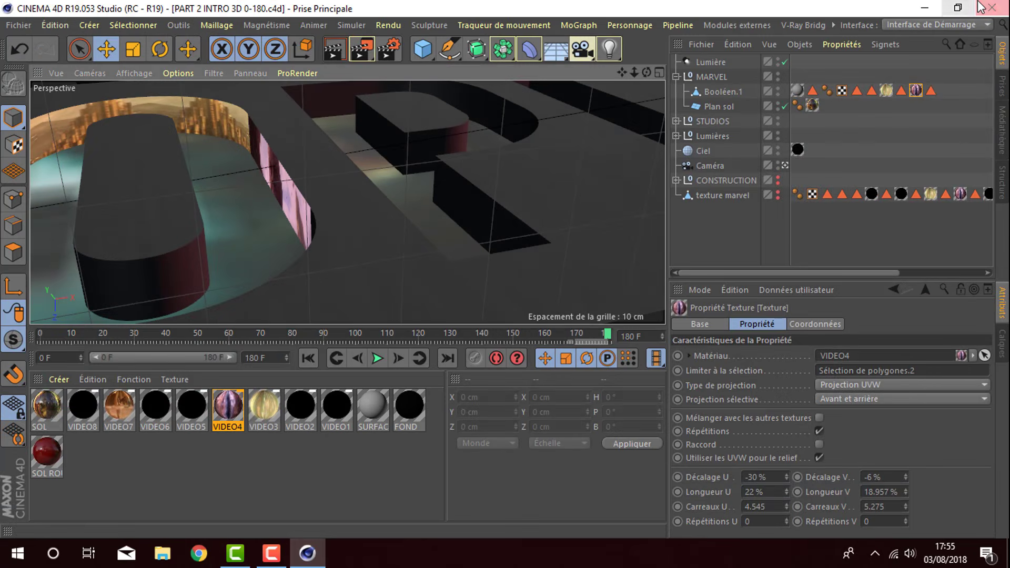
- Play the rendered intro marvel 3D part 1 ETMCU video from the desktop full screen and close the player
click(940, 6)
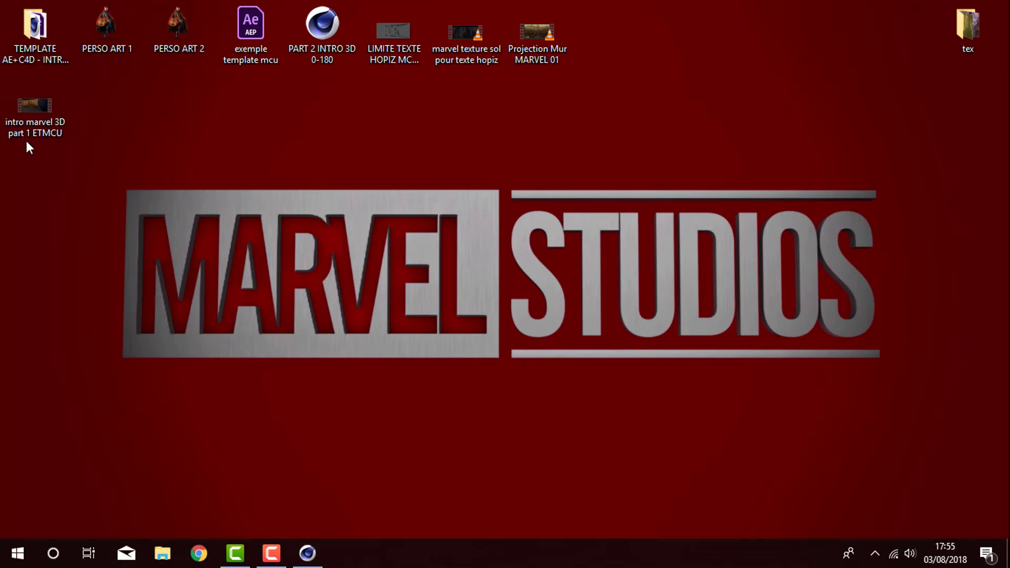
drag(592, 52, 595, 50)
double_click(605, 40)
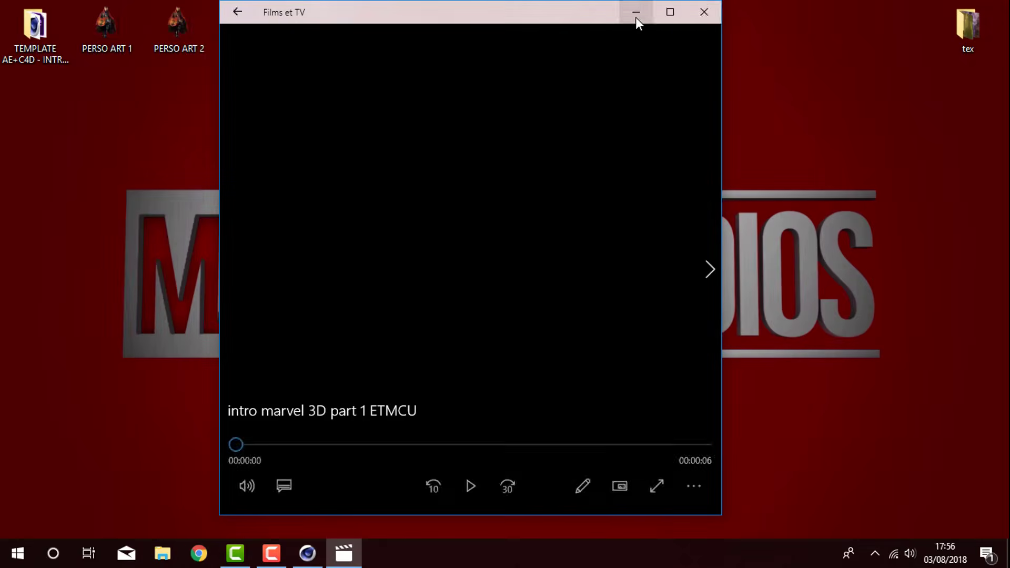
click(671, 12)
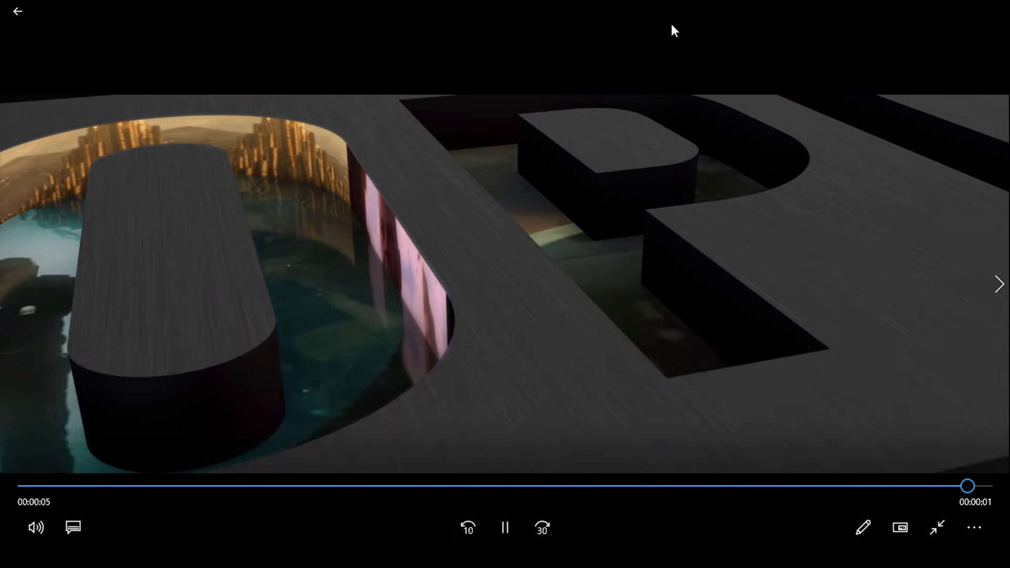
double_click(668, 55)
click(997, 8)
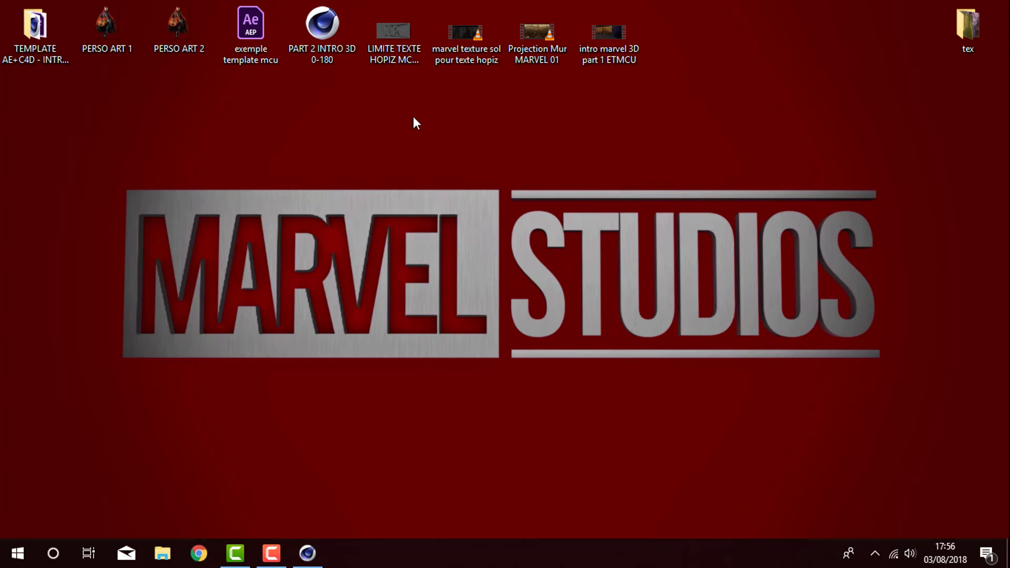
- Switch back to Cinema 4D and open the PART 3 INTRO 3D TEXTURE VERTE 180-600 scene from the desktop template folder
click(307, 553)
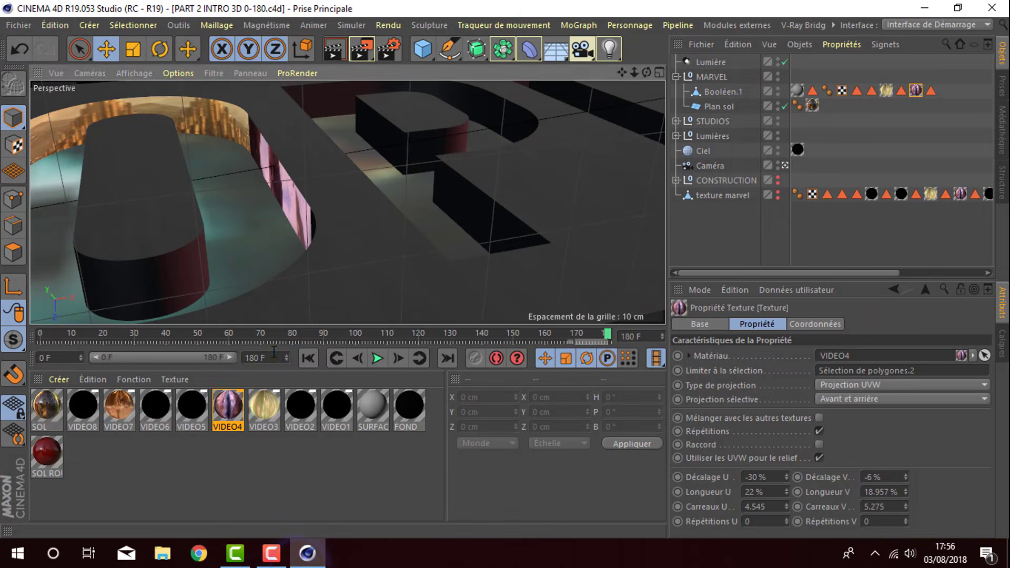
click(18, 25)
click(155, 71)
click(51, 127)
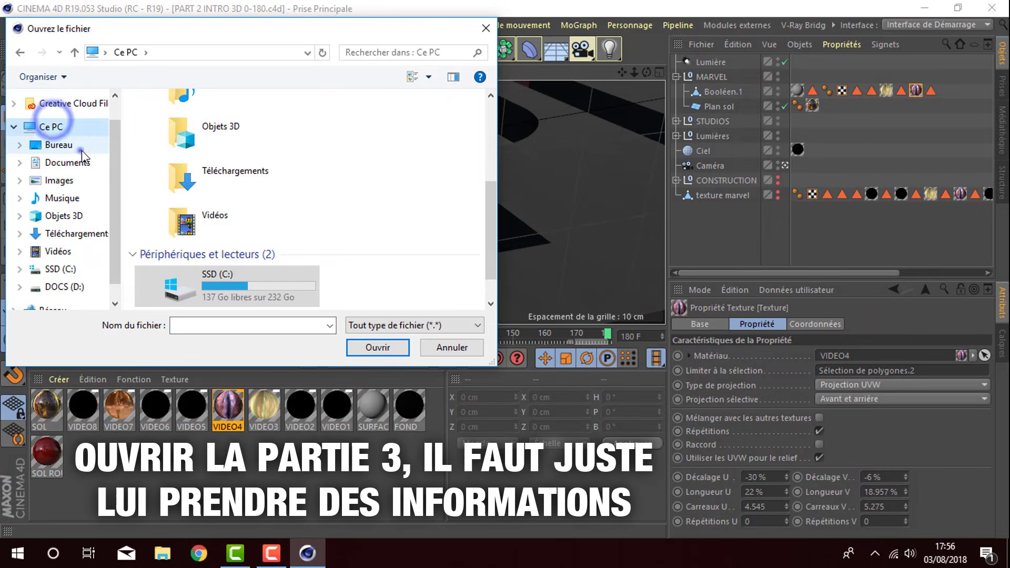
click(59, 145)
scroll(205, 282, down, 5)
double_click(210, 258)
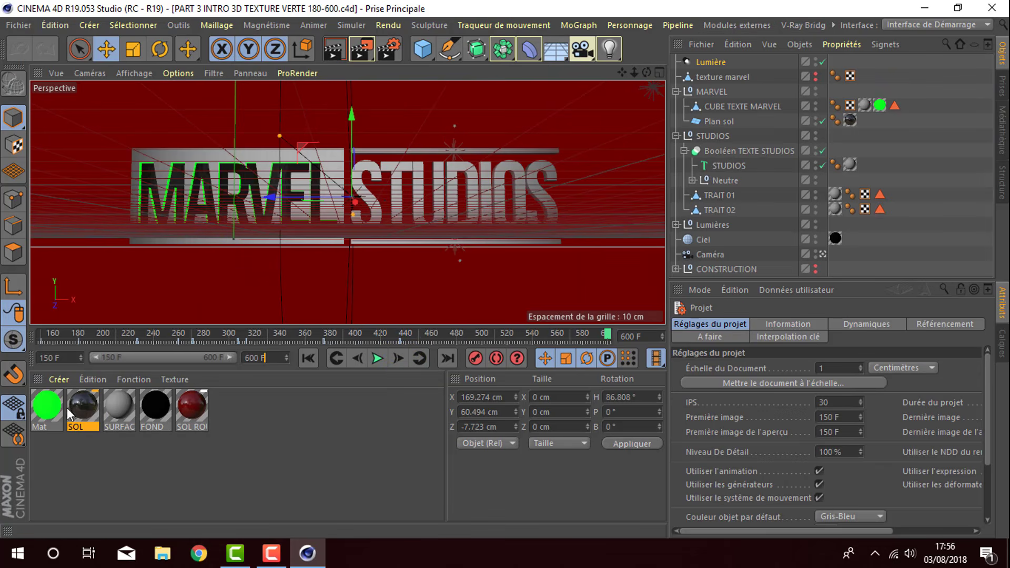
- Copy the green Mat material from the PART 3 scene and paste it into the PART 2 INTRO 3D 0-180 scene
click(37, 413)
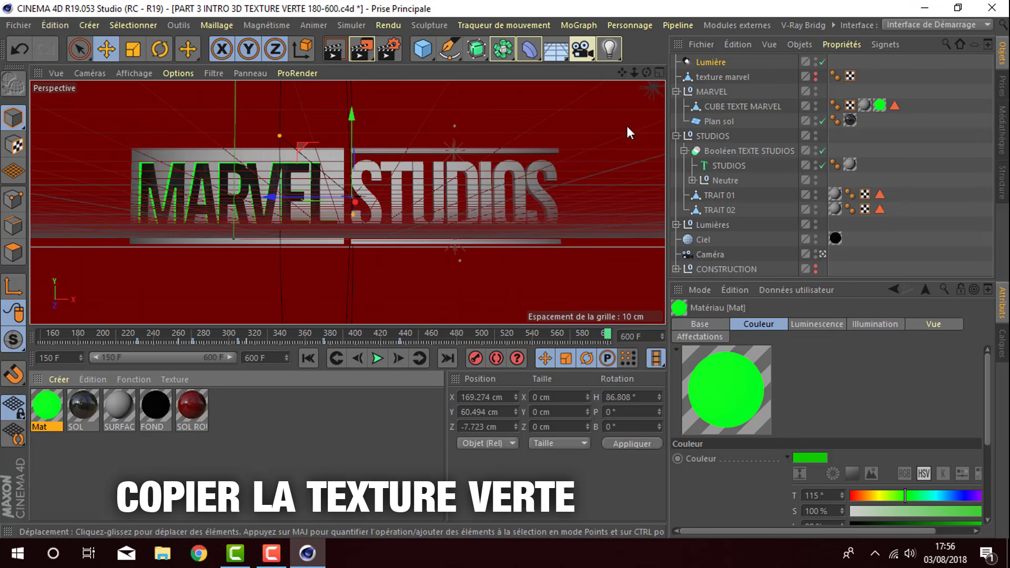
click(833, 24)
mouse_move(840, 71)
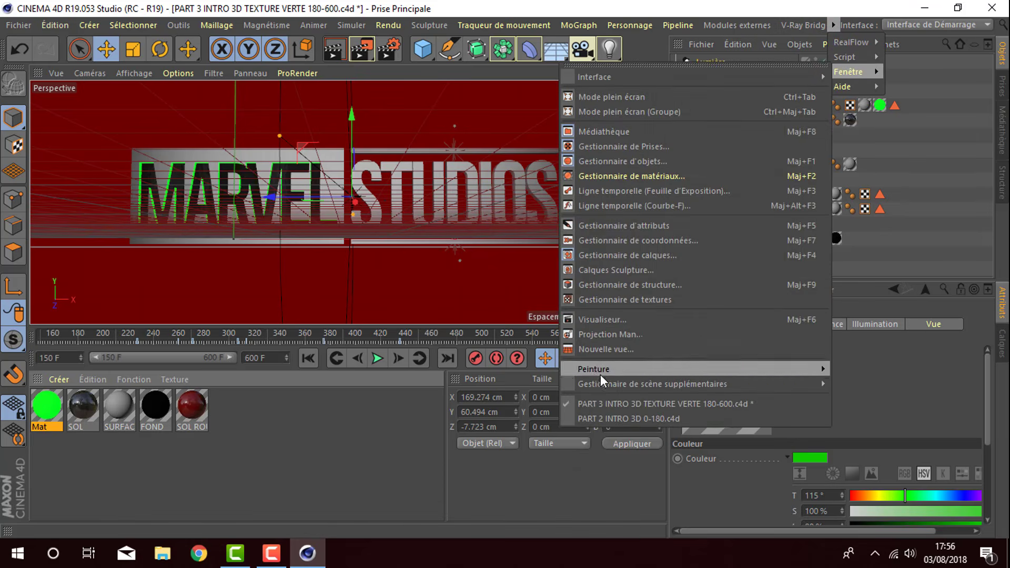
click(608, 419)
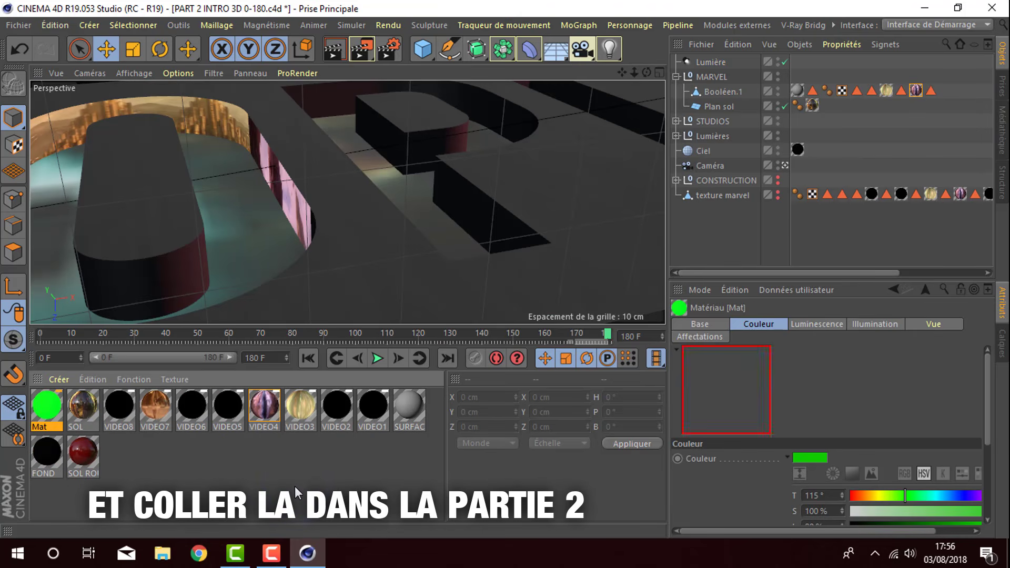
- Delete the unneeded video materials VIDEO1 through VIDEO8 from the PART 2 scene
click(372, 408)
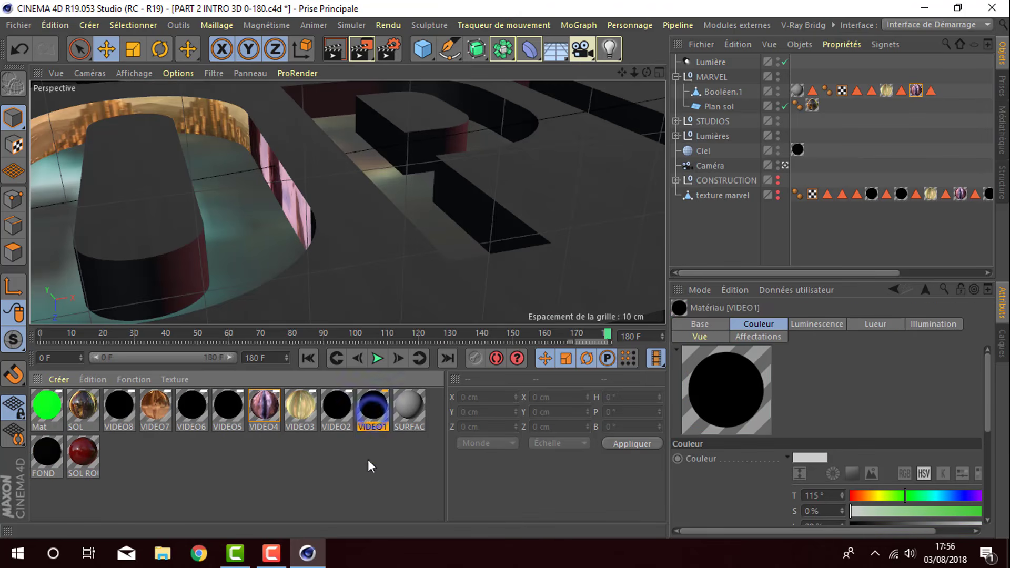
drag(117, 400, 115, 405)
key(Delete)
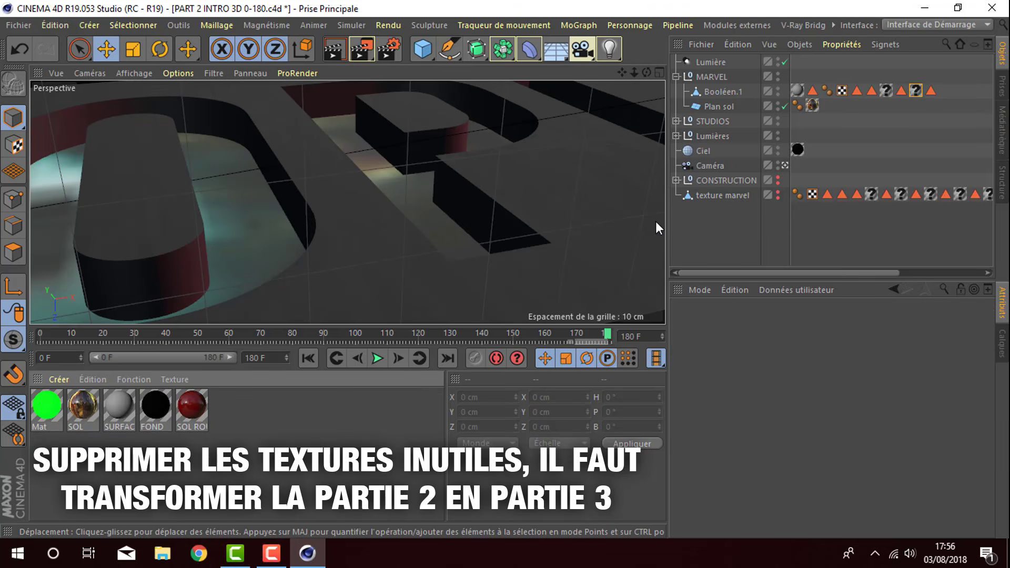
- Delete the CONSTRUCTION group and the texture marvel object from the scene
click(676, 181)
click(676, 180)
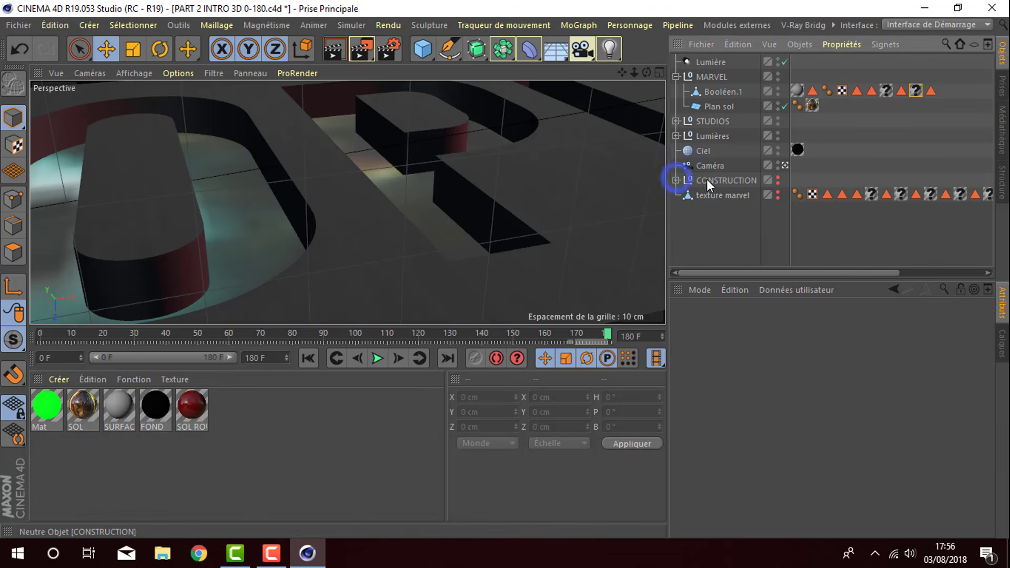
click(706, 179)
key(Delete)
click(709, 179)
key(Delete)
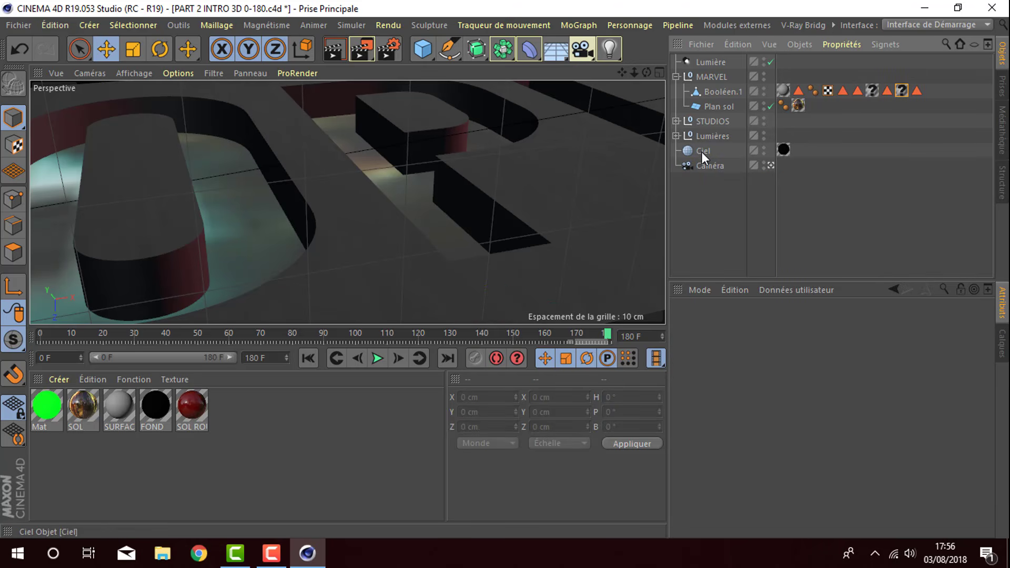
- Set the project's end frame to 600, extend the preview range to it, and scrub through the extended animation
double_click(279, 356)
text(600)
key(Return)
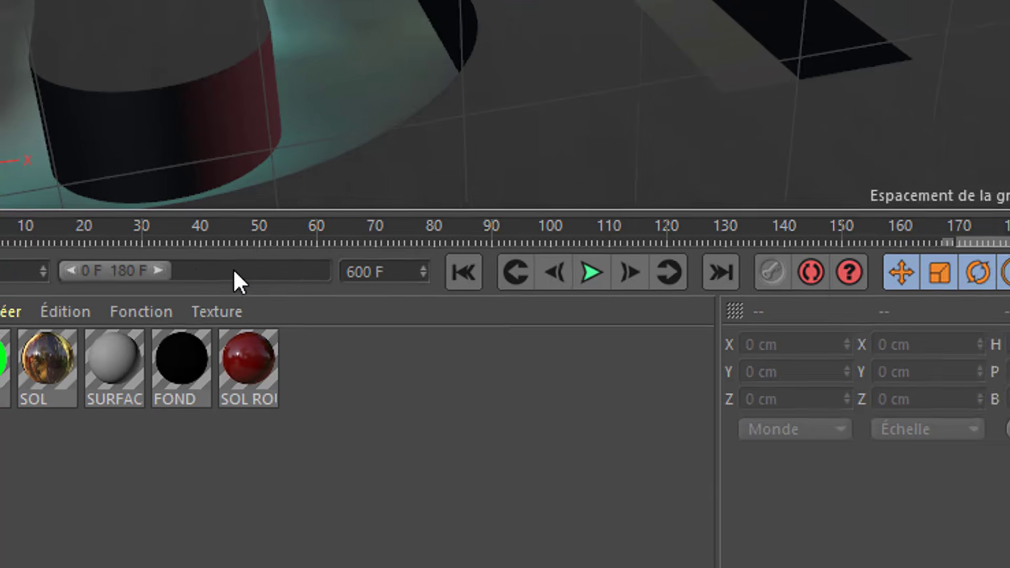
drag(148, 270, 365, 271)
click(345, 226)
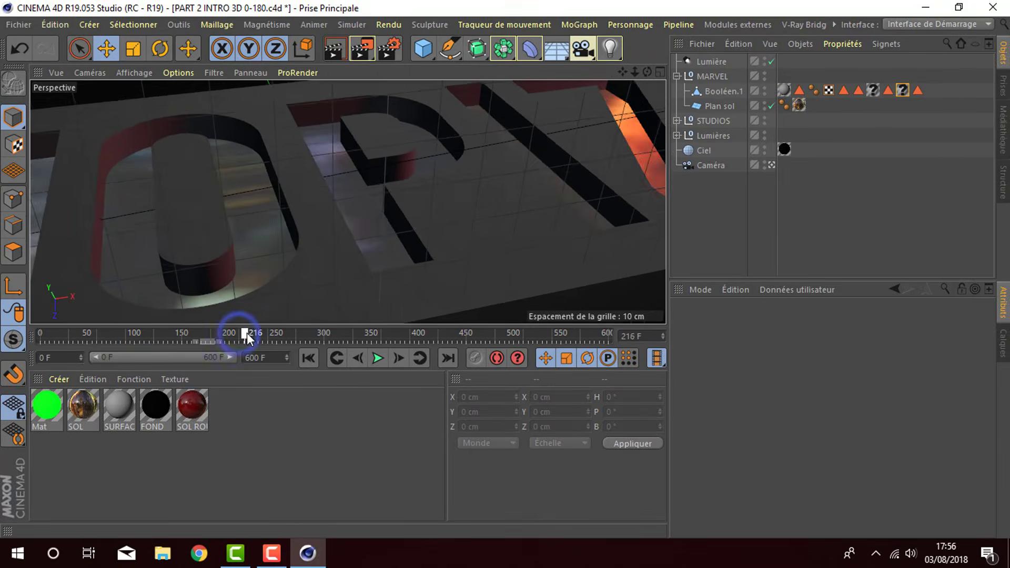
drag(247, 333, 396, 330)
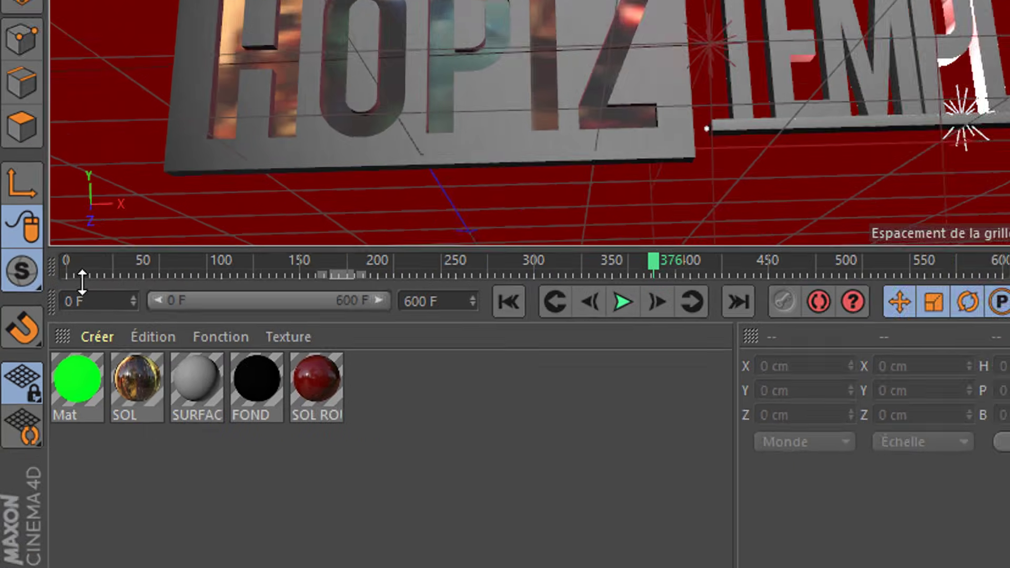
- Set the project's start frame to 150 and move the playhead to frame 150
click(95, 297)
text(150)
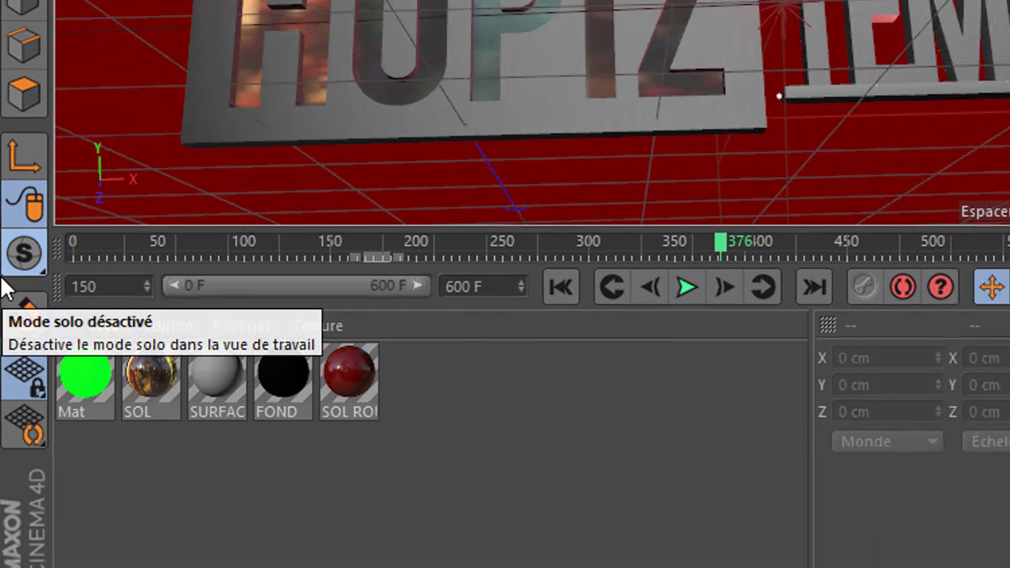
key(Return)
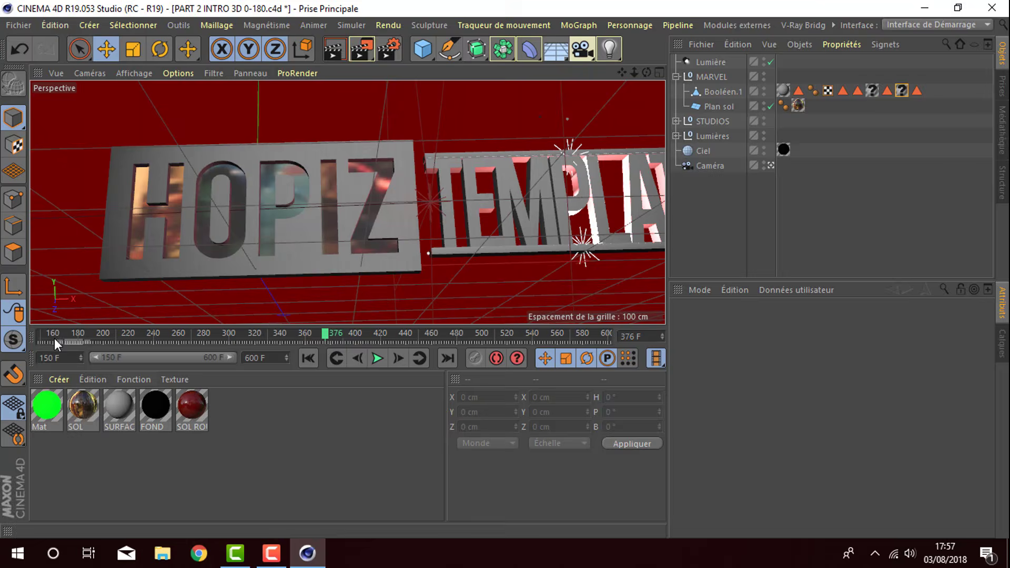
drag(54, 339, 2, 341)
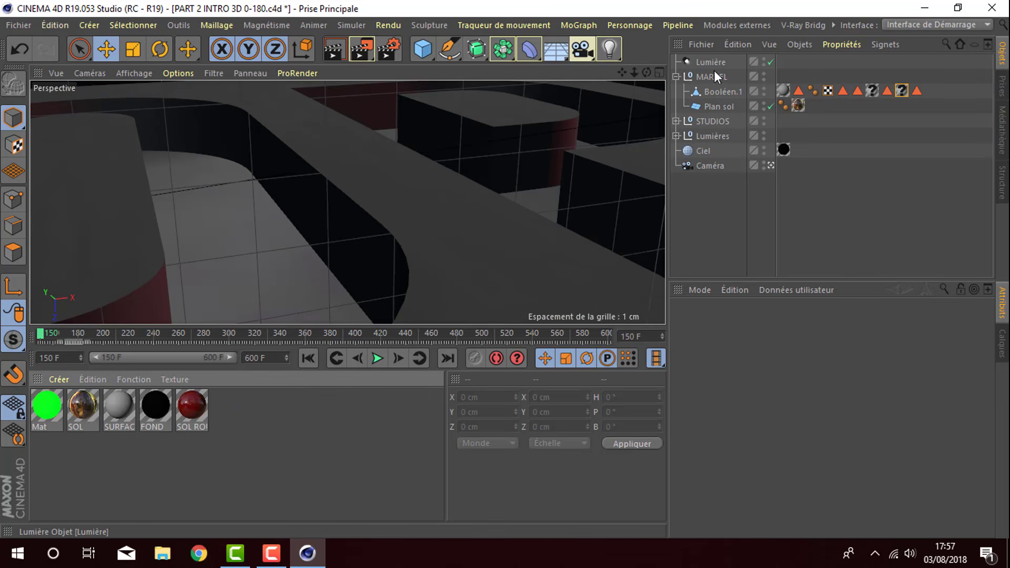
- Switch to the PART 3 INTRO 3D TEXTURE VERTE 180-600 scene and open its SOL material for editing
click(154, 406)
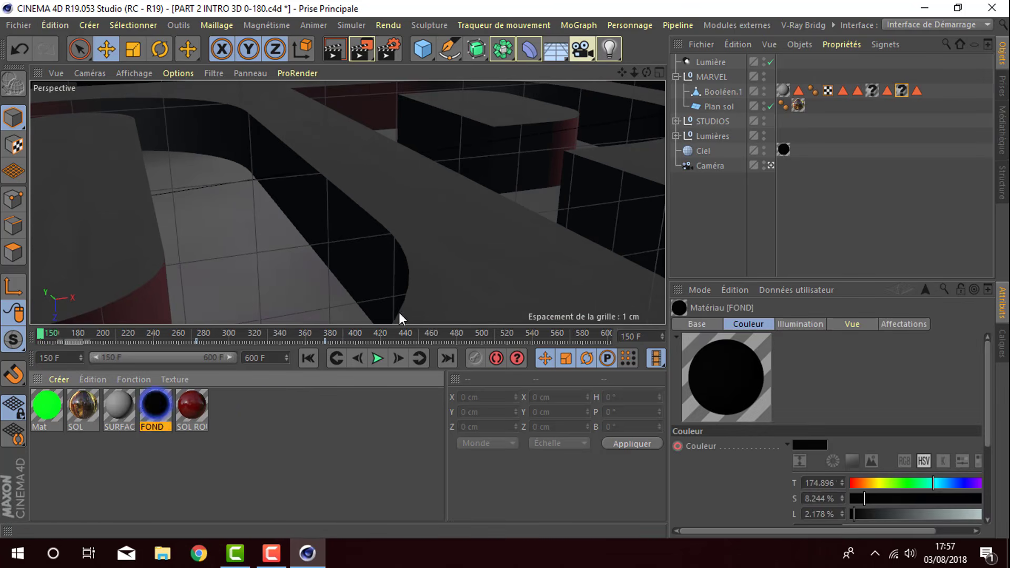
click(721, 106)
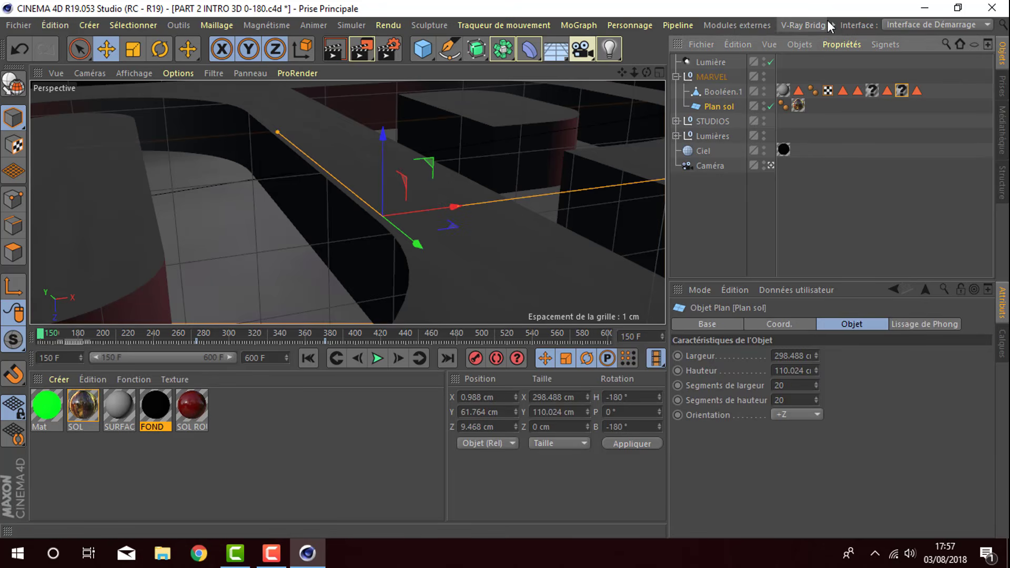
mouse_move(849, 71)
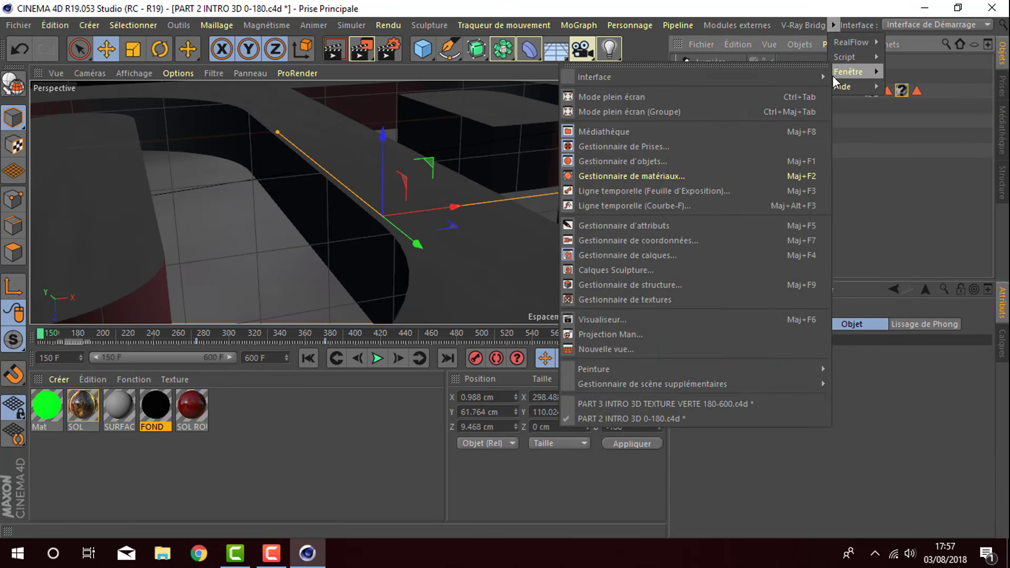
click(627, 401)
double_click(82, 406)
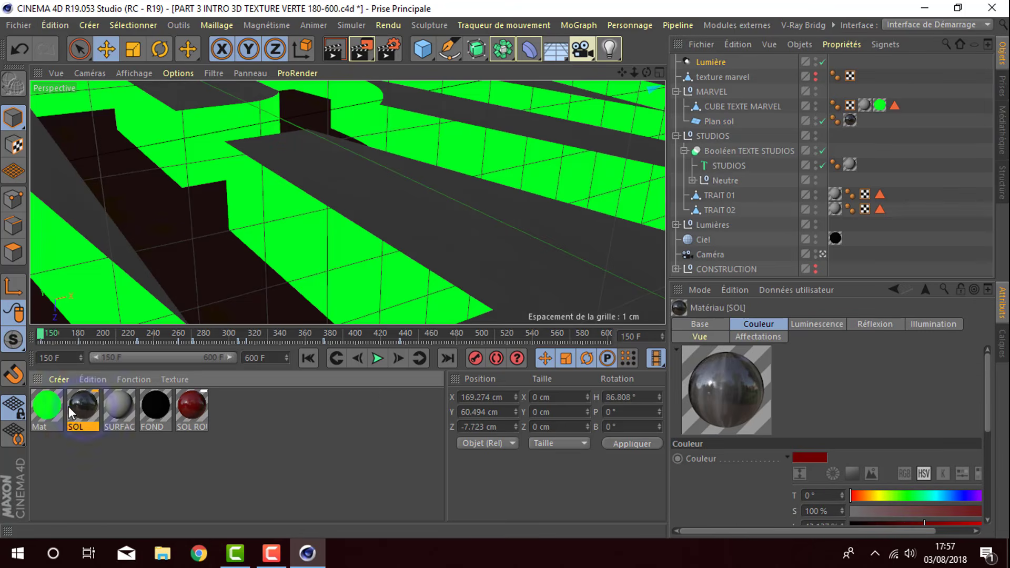
drag(405, 52, 698, 291)
- Examine how the SOL material's global reflection values change between frames 150 and 180, and close the material editor
drag(229, 356, 118, 359)
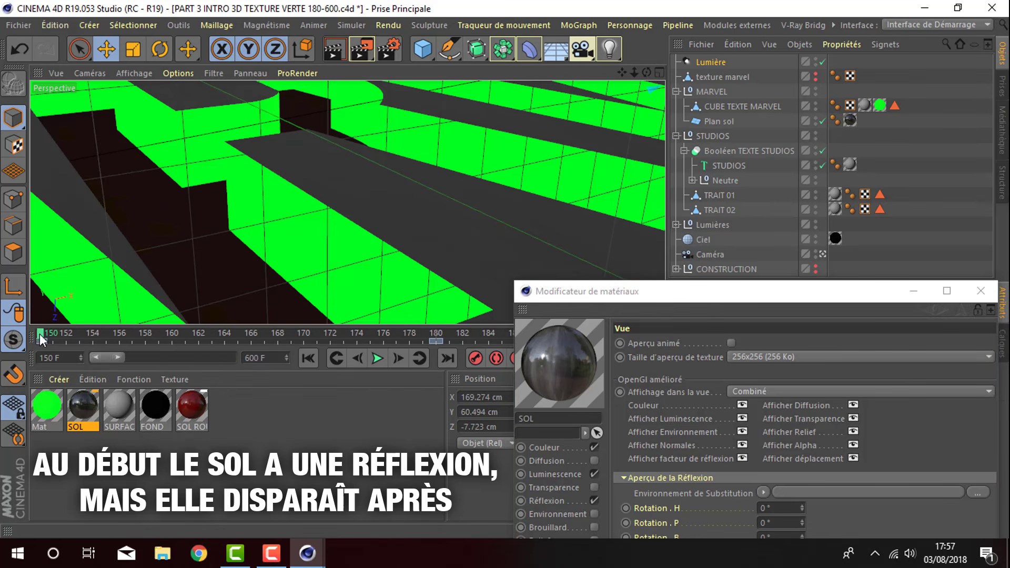
drag(698, 291, 761, 119)
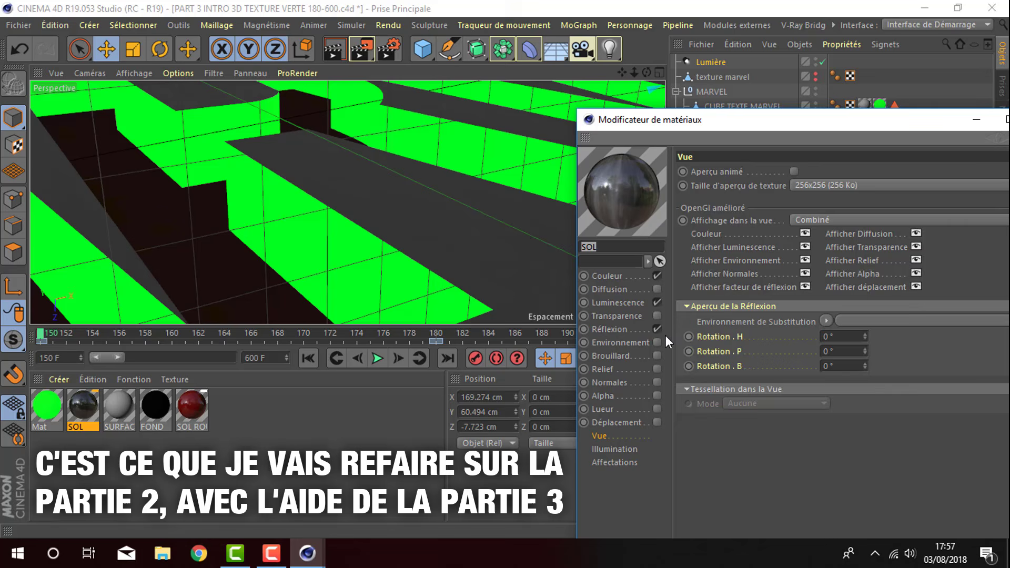
click(617, 332)
drag(52, 333, 438, 354)
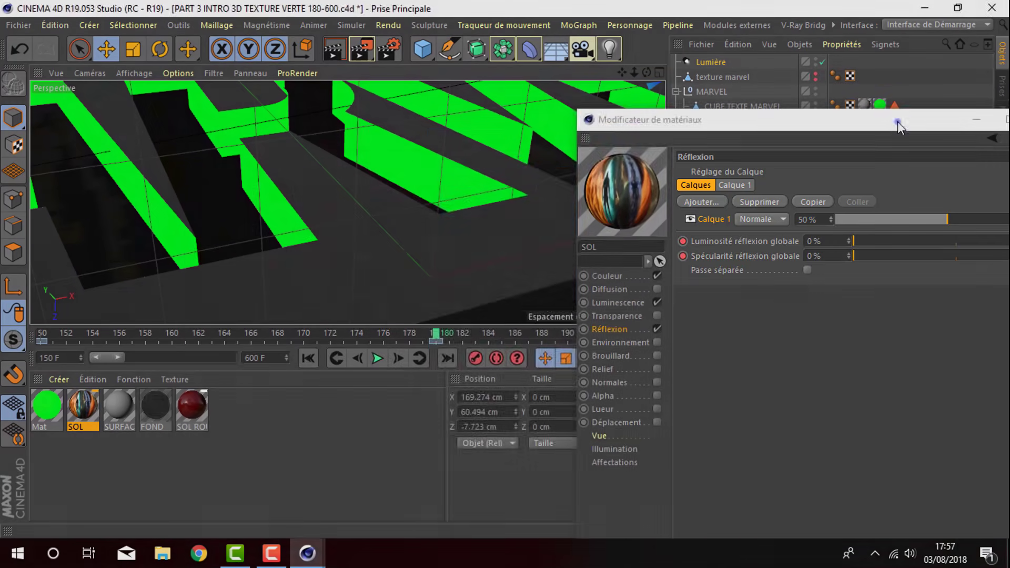
drag(898, 126, 509, 177)
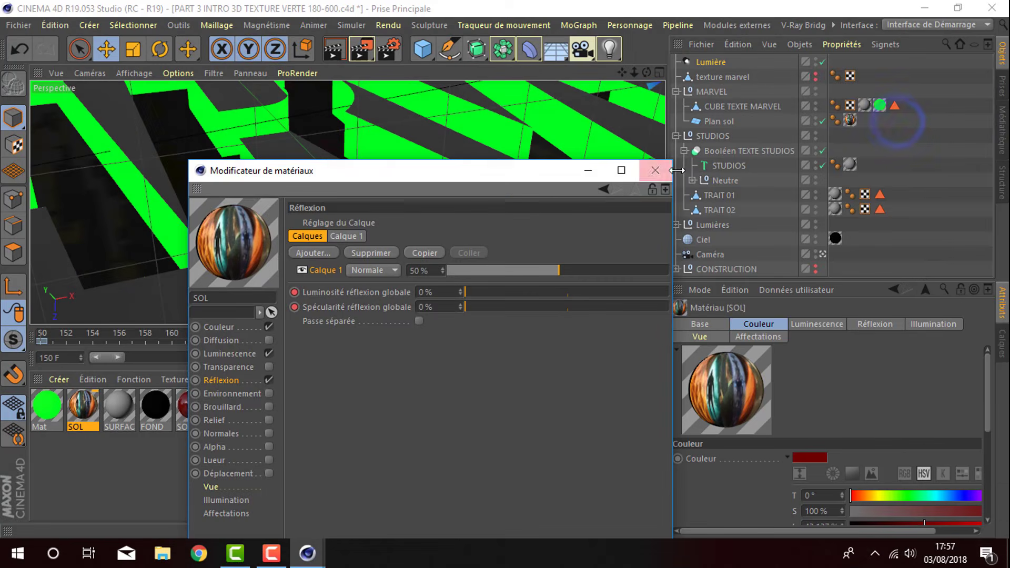
click(668, 171)
- Return to the PART 2 INTRO 3D 0-180 scene and open its SOL material's reflection settings beside the viewport
click(834, 25)
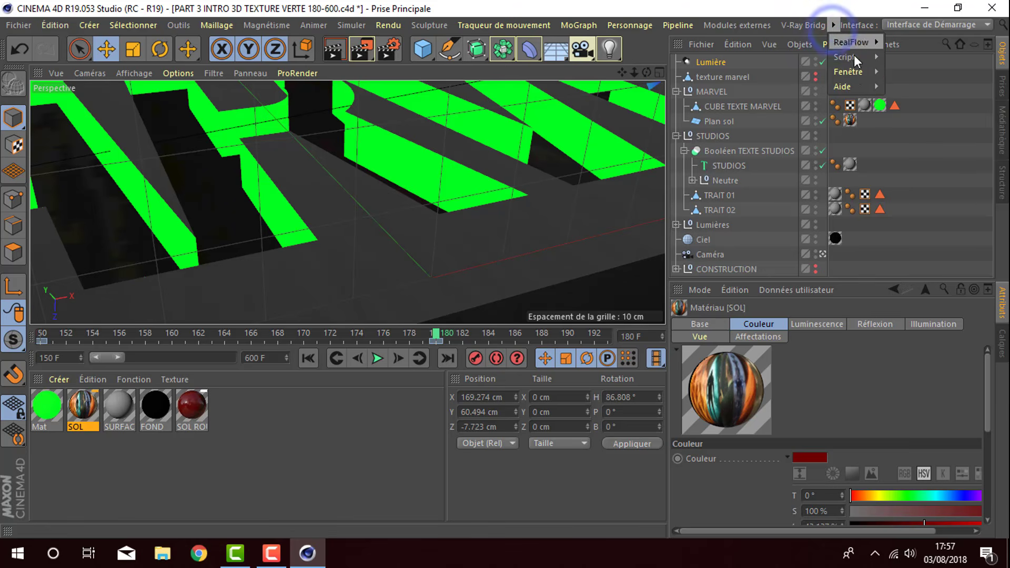
mouse_move(845, 70)
click(610, 419)
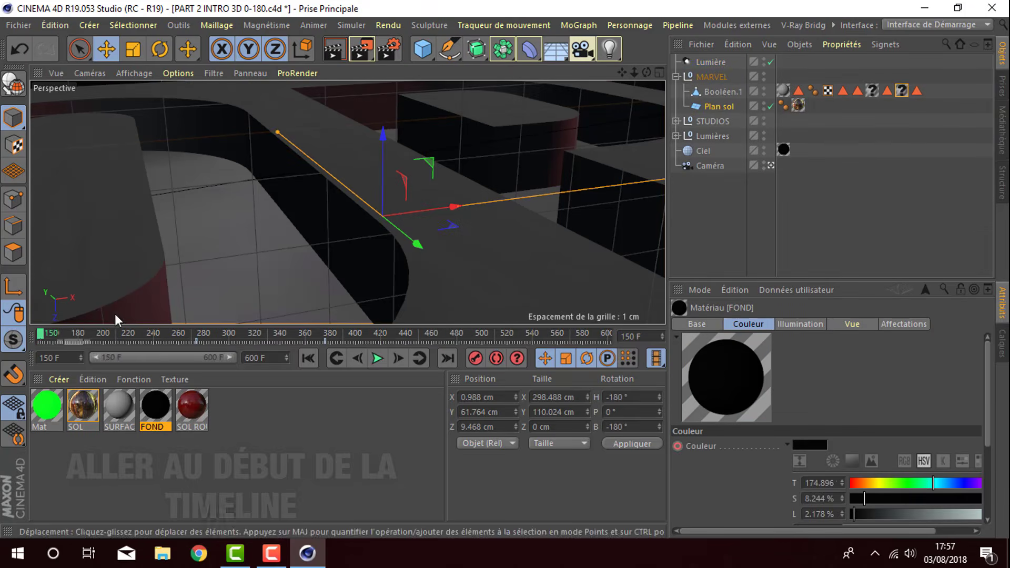
double_click(83, 405)
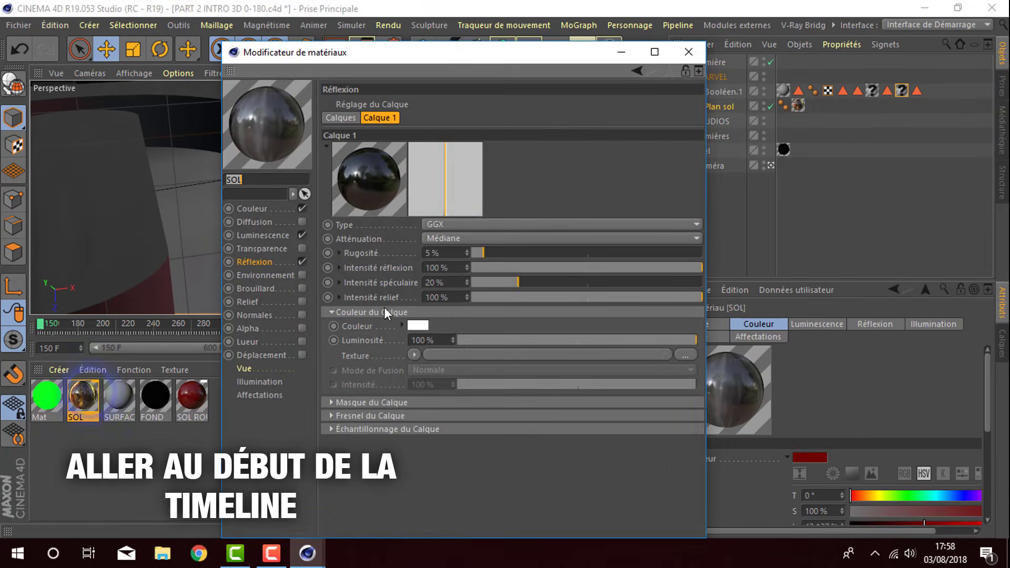
drag(423, 52, 724, 24)
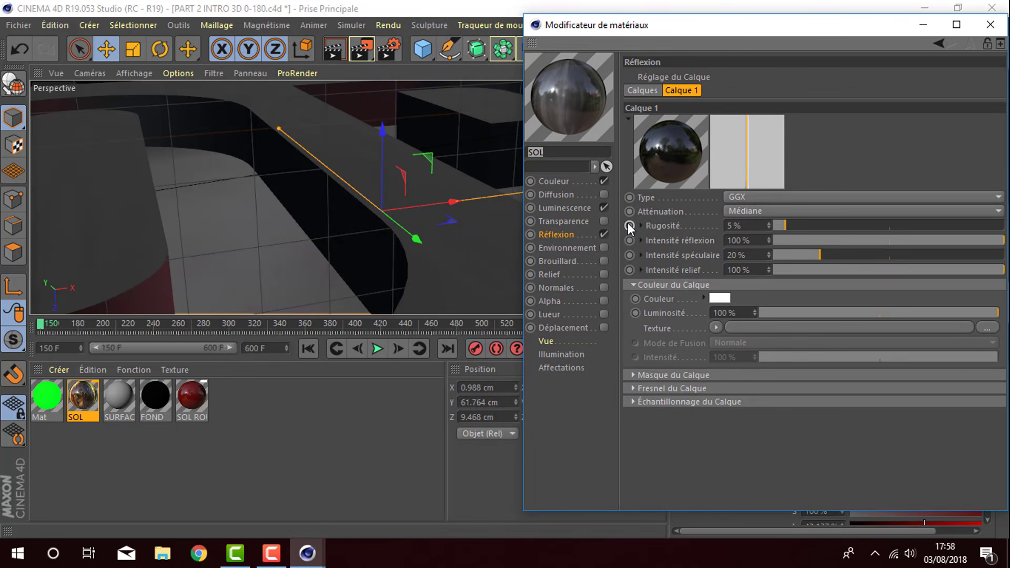
- Enable autokeying and keyframe the SOL material's global reflection brightness at 15% and global specularity at 2% on frame 150
click(656, 90)
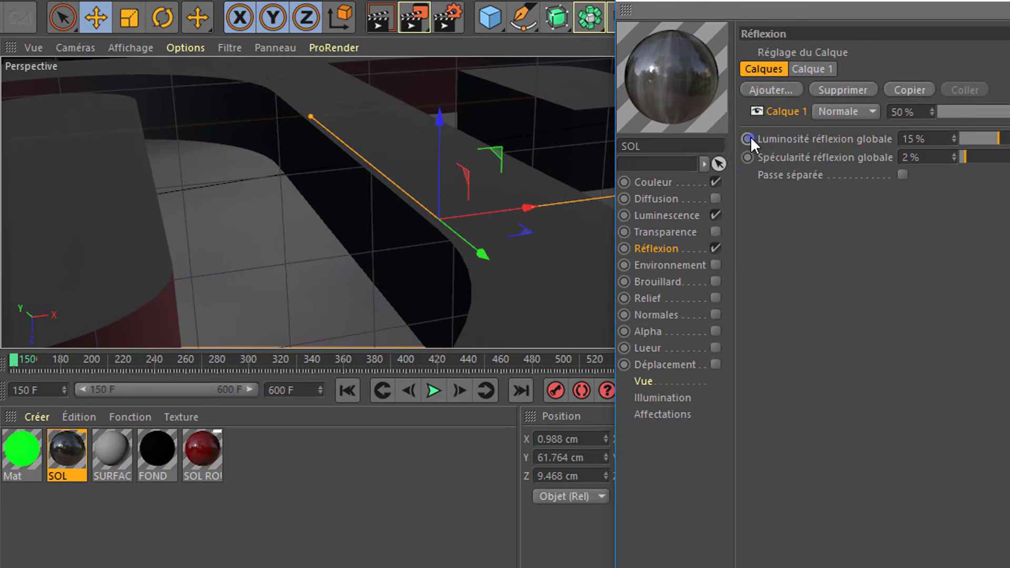
click(583, 390)
click(551, 394)
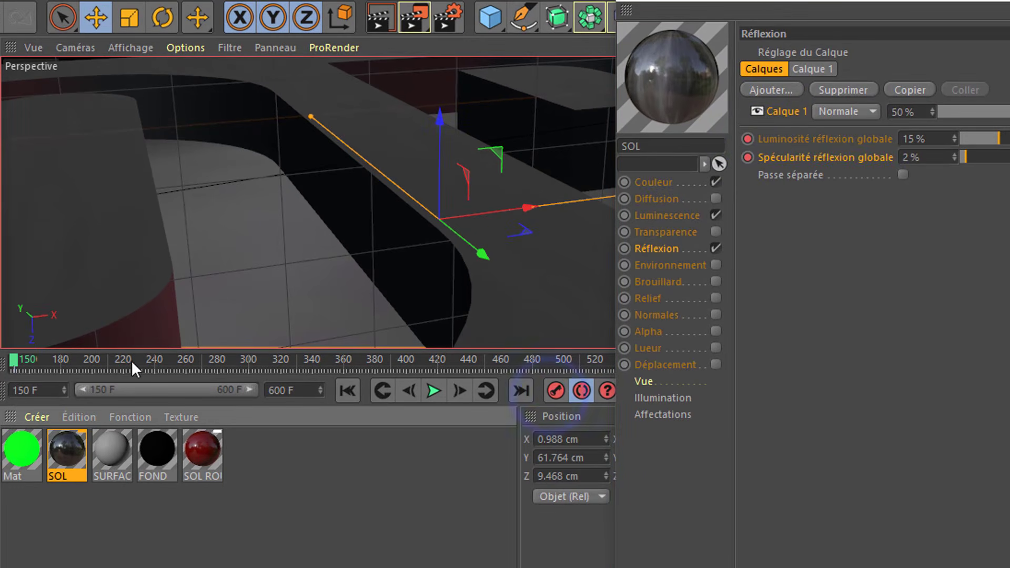
- Keyframe SOL's global reflection brightness and specularity at 0% on frame 180, close the material editor, and scrub through the transition
click(61, 360)
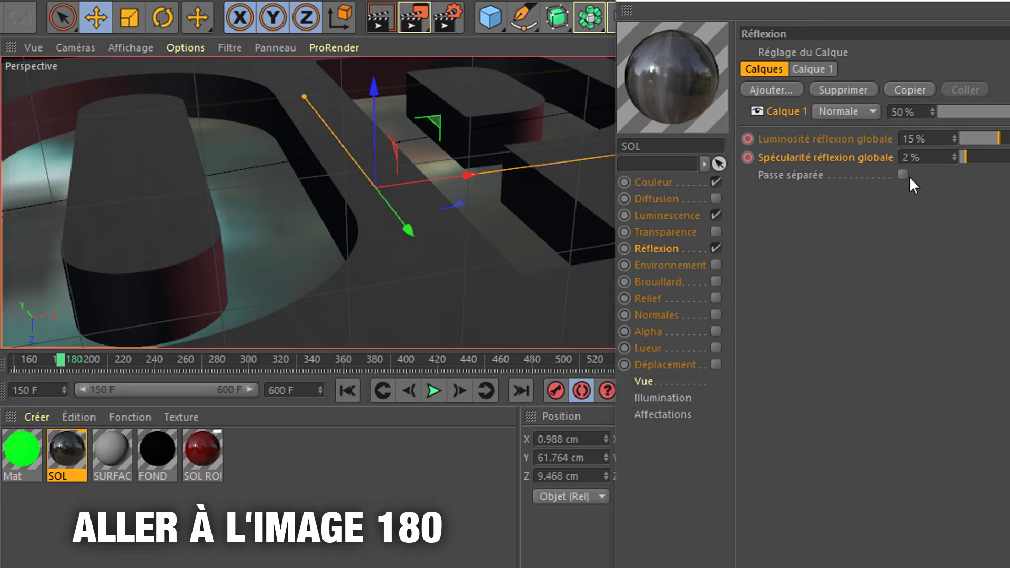
drag(987, 137, 942, 158)
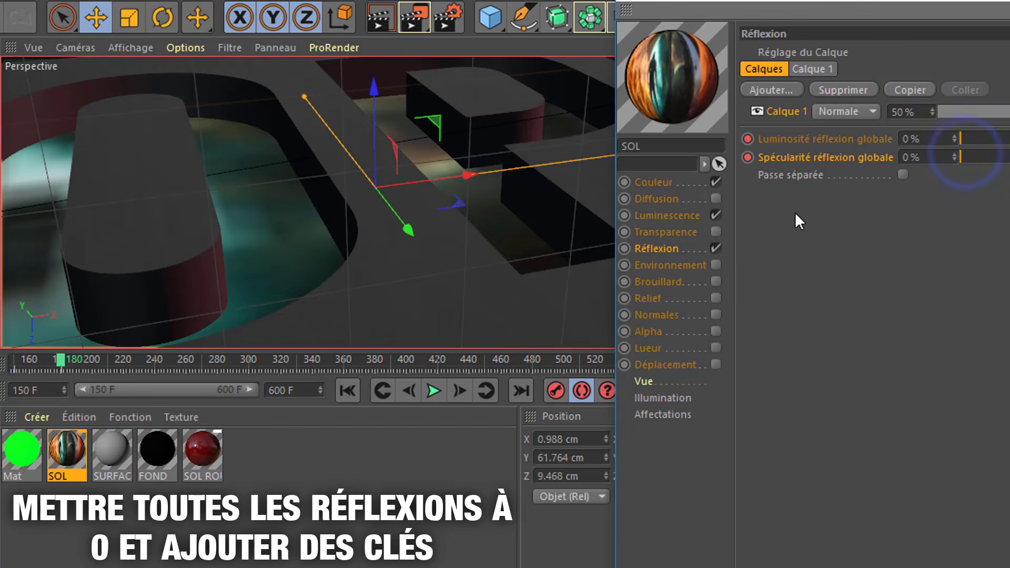
click(56, 361)
drag(53, 362, 10, 364)
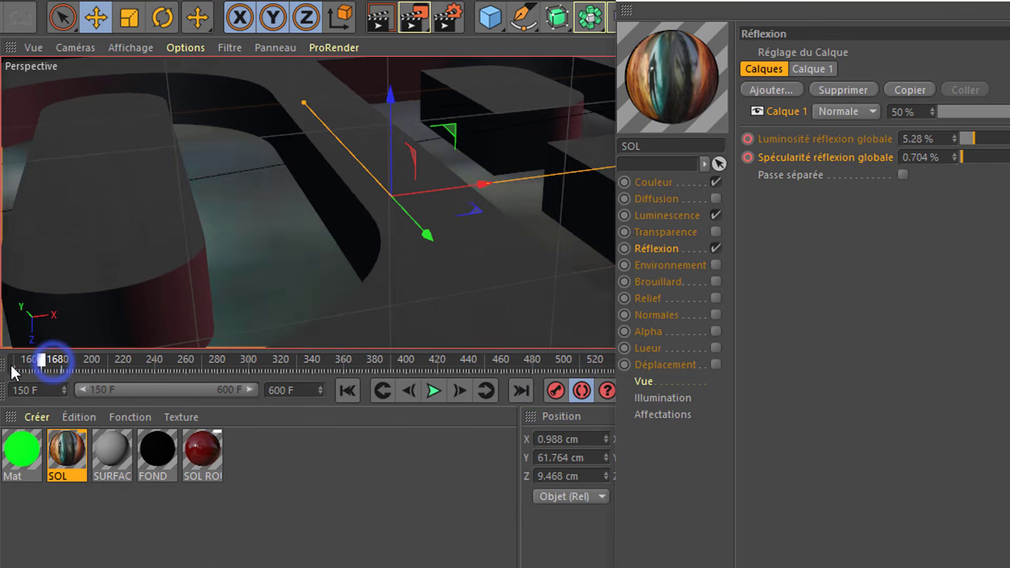
click(78, 358)
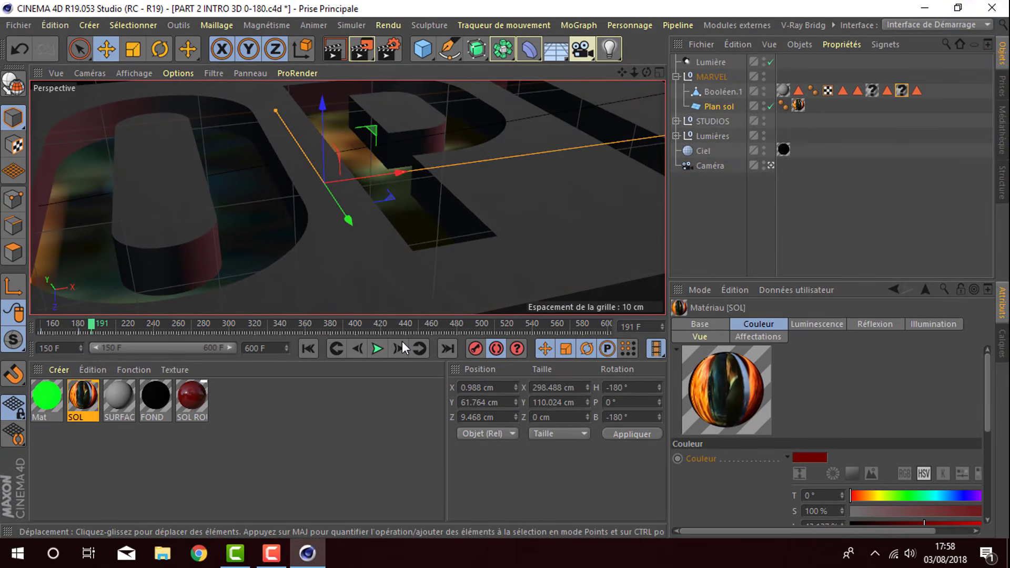
drag(71, 326, 40, 326)
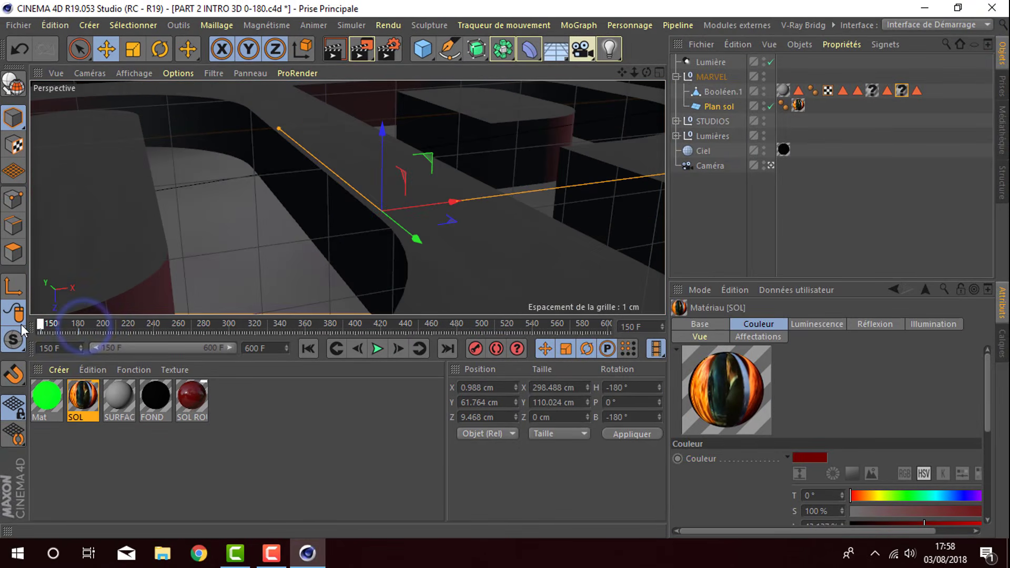
click(87, 324)
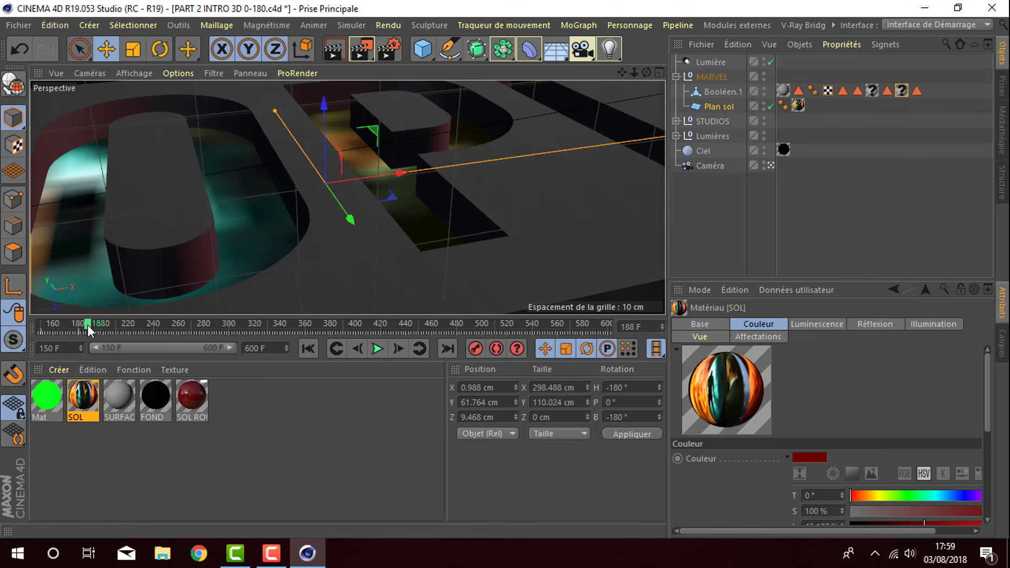
- Delete the unneeded extra texture and polygon selection tags from the Booléen.1 object
click(717, 93)
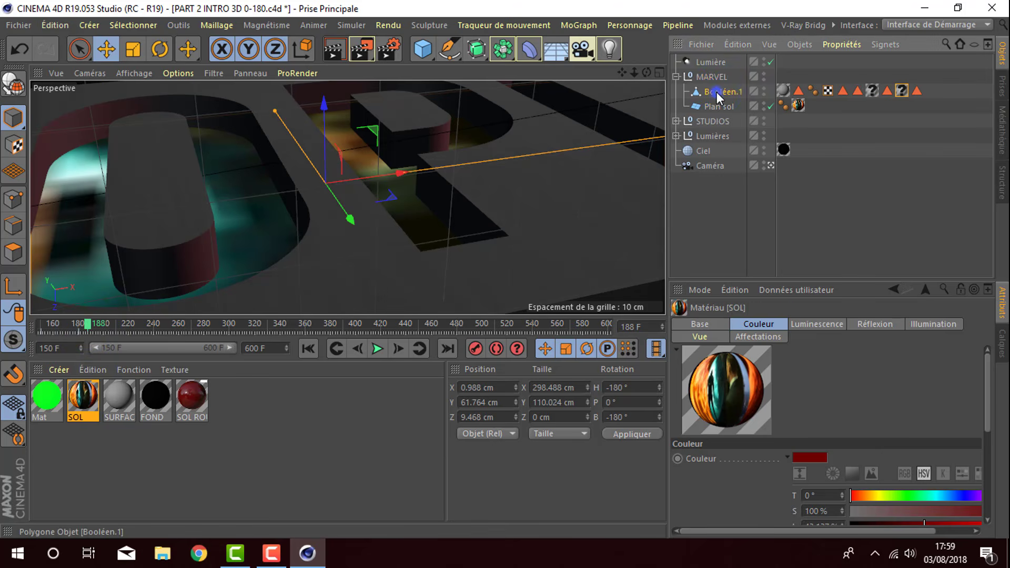
drag(849, 99, 868, 91)
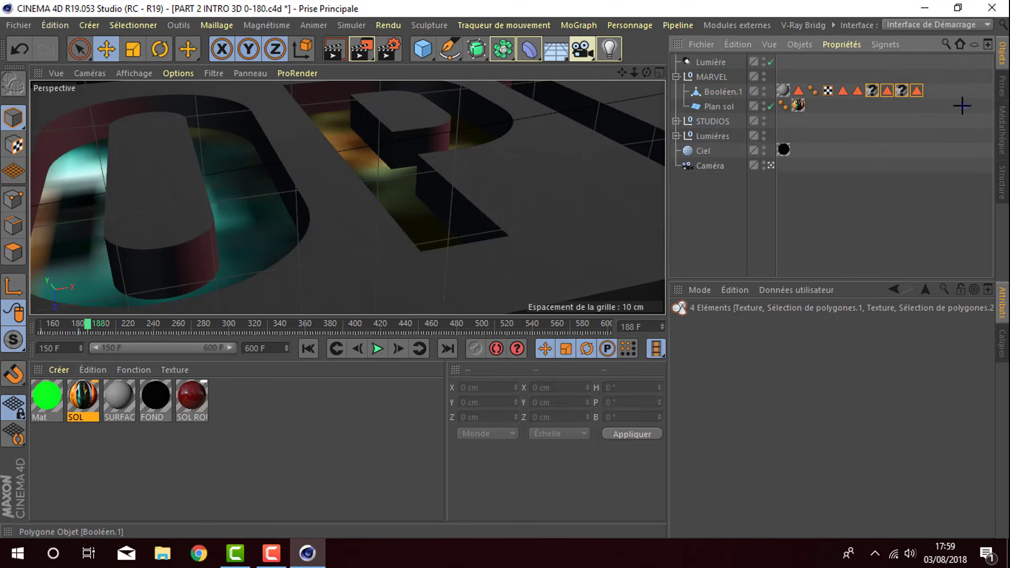
drag(962, 106, 839, 69)
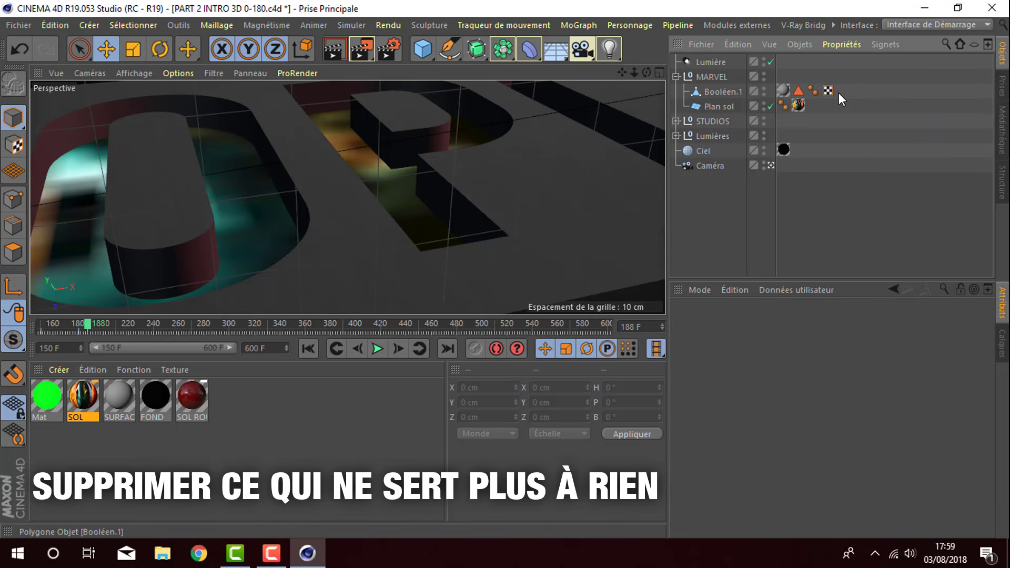
- Select all the inner side faces of the HOPIZ letters on Booléen.1 and apply the green Mat material to them
click(721, 96)
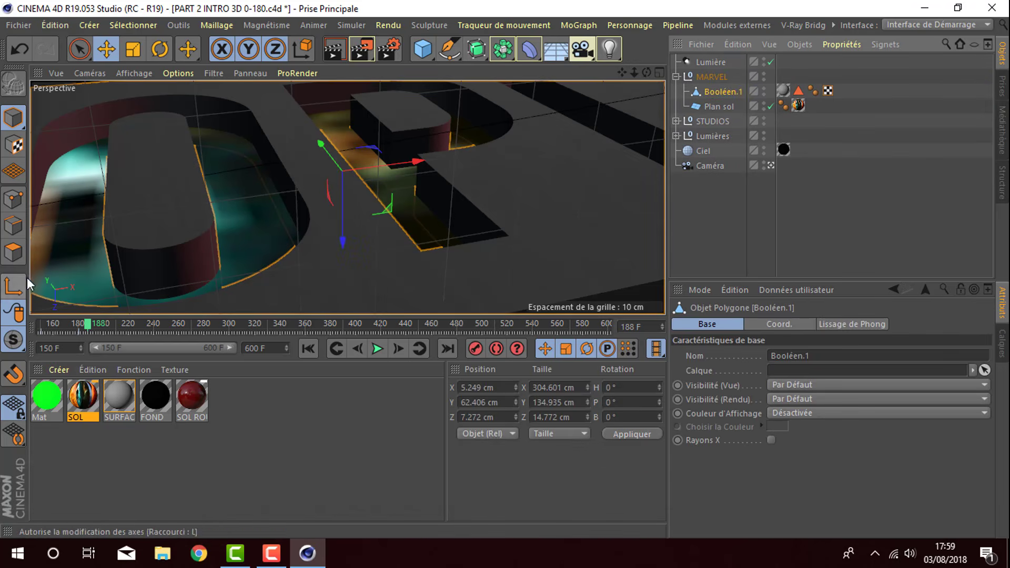
click(13, 252)
click(85, 53)
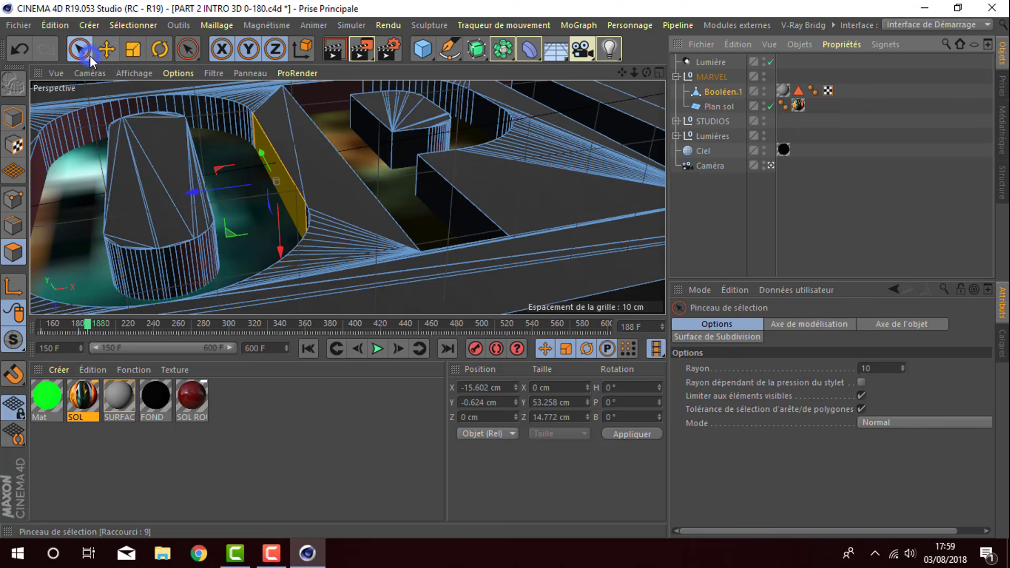
drag(369, 206, 238, 124)
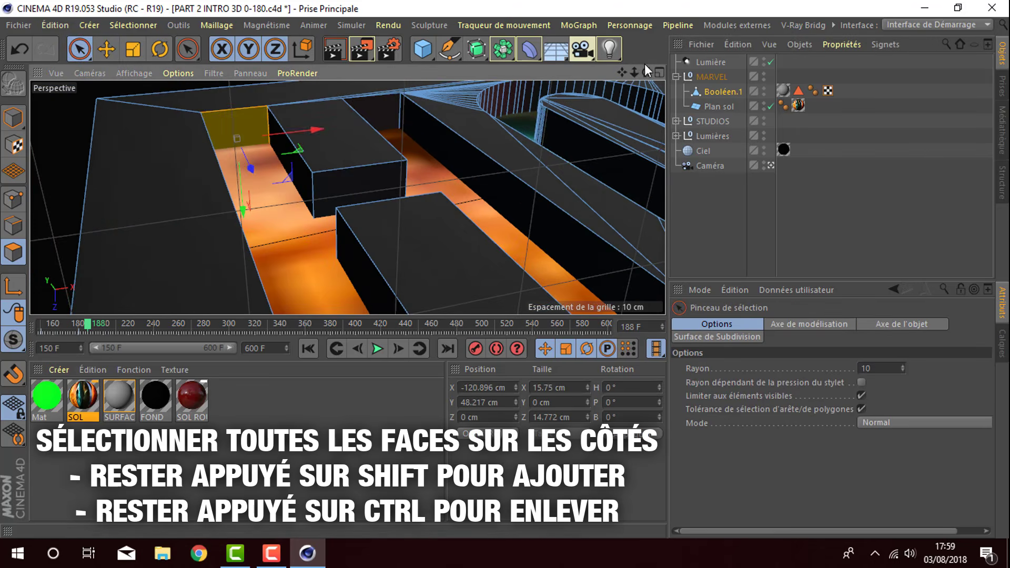
drag(646, 72, 627, 94)
drag(47, 396, 102, 265)
click(698, 223)
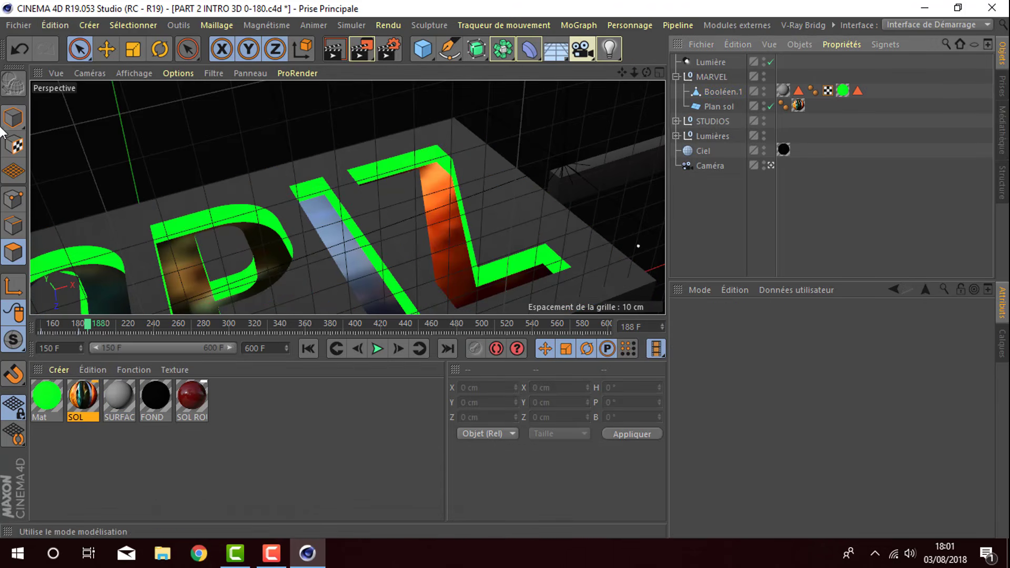
- Scrub the animation to frame 600 and back to 150, and save the scene as PART 2 INTRO 3D 180-600
mouse_move(72, 328)
mouse_down()
mouse_move(2, 336)
mouse_move(59, 324)
mouse_move(223, 352)
mouse_move(451, 362)
mouse_up()
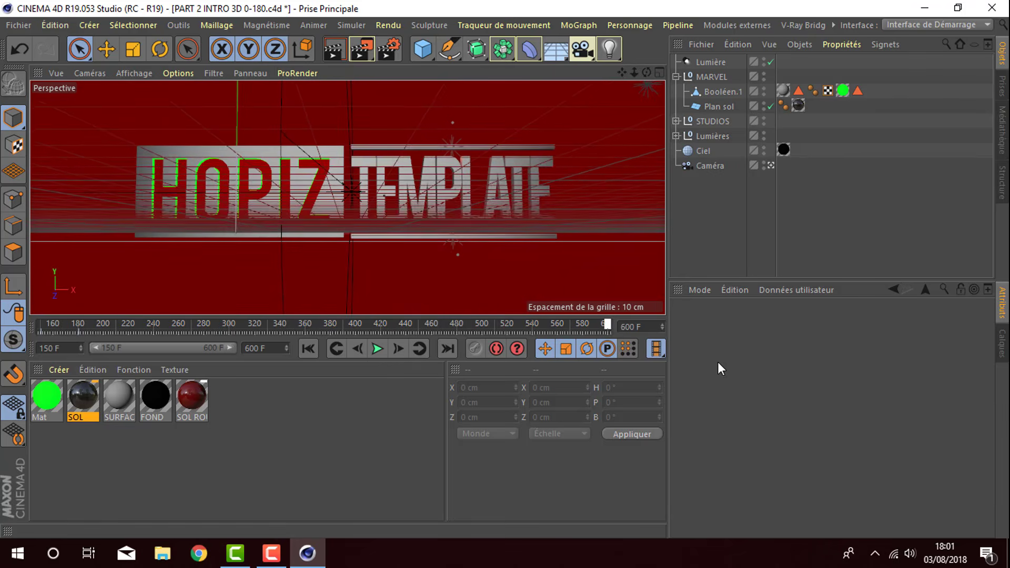
drag(721, 368, 2, 322)
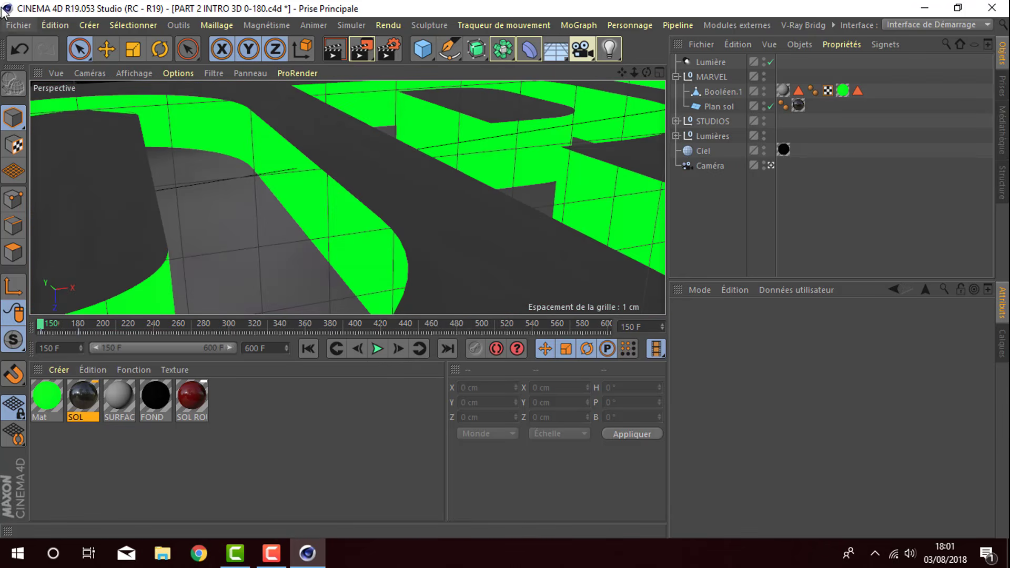
click(16, 25)
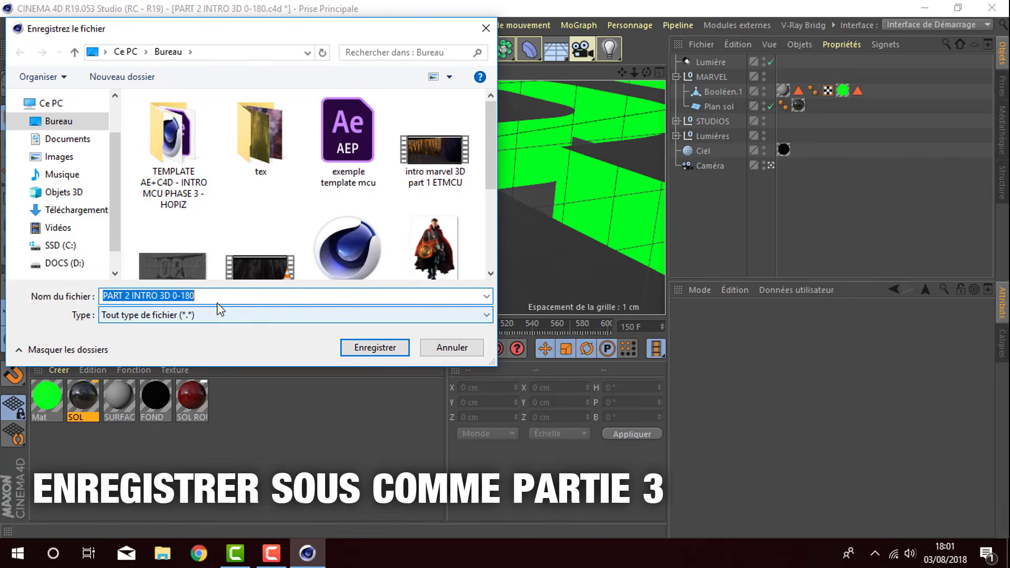
text(600)
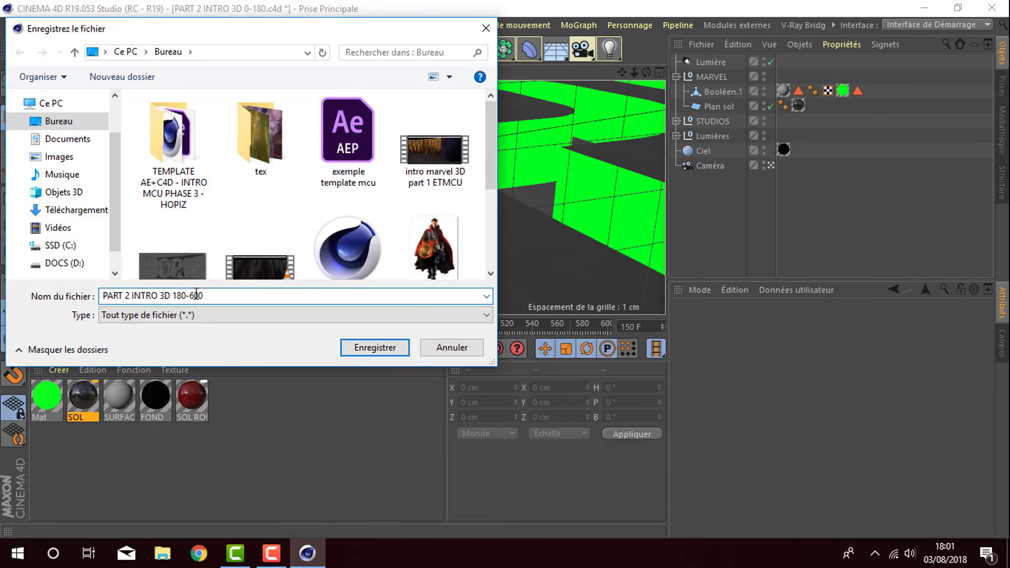
click(374, 348)
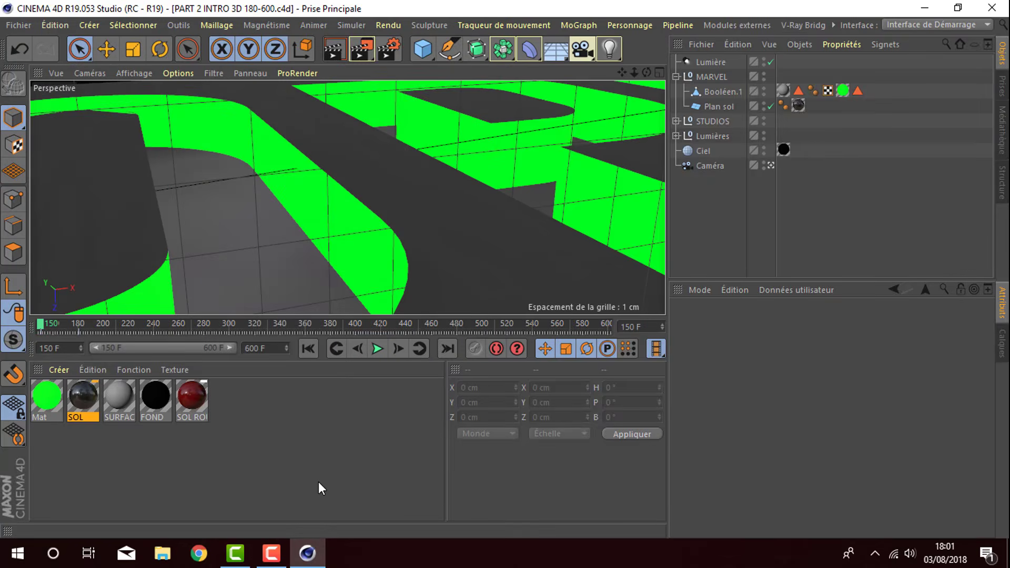
- Switch to the PART 3 INTRO 3D TEXTURE VERTE 180-600 scene and scrub to frame 505 to examine the original logo
click(830, 26)
mouse_move(858, 78)
click(642, 406)
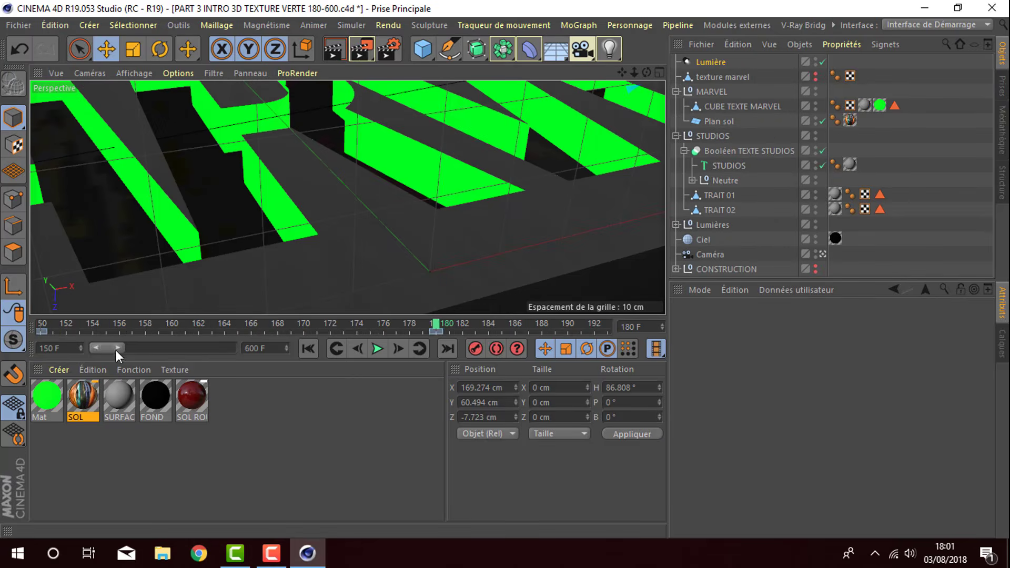
drag(53, 326, 487, 326)
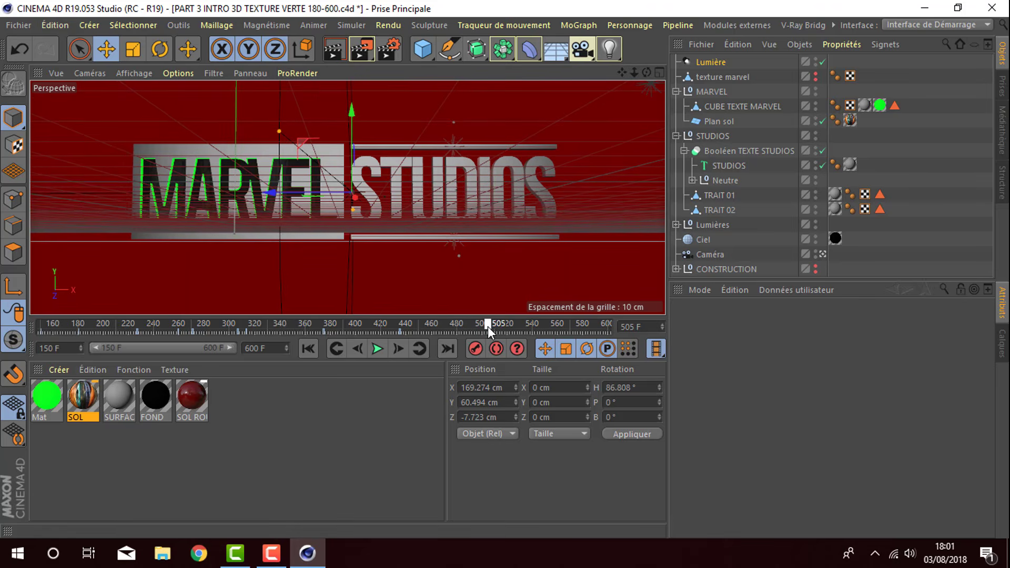
- Return to the PART 2 INTRO 3D 180-600 scene and preview a viewport render of the HOPIZ logo at frame 491
click(829, 26)
mouse_move(847, 75)
click(639, 418)
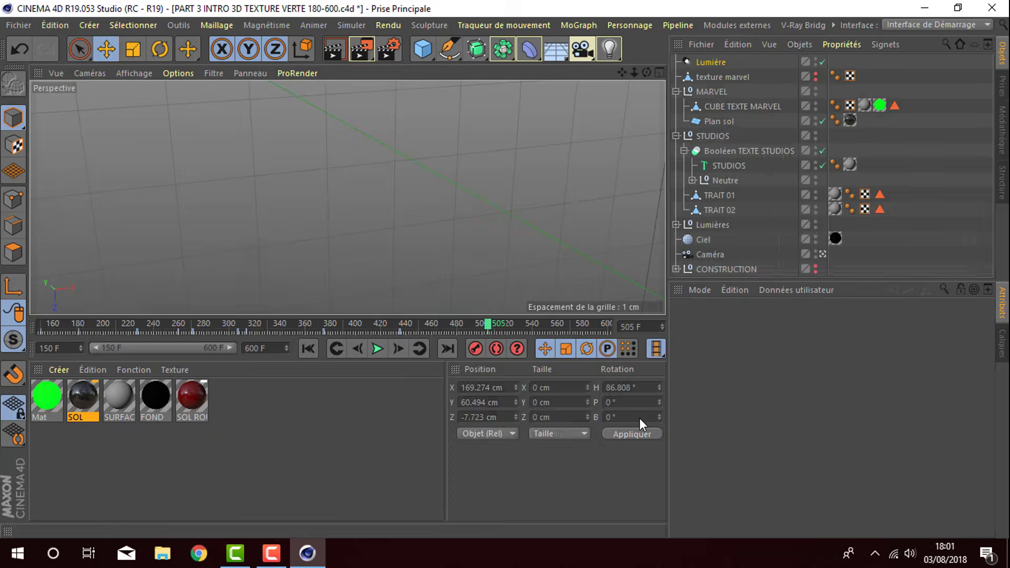
drag(107, 326, 470, 326)
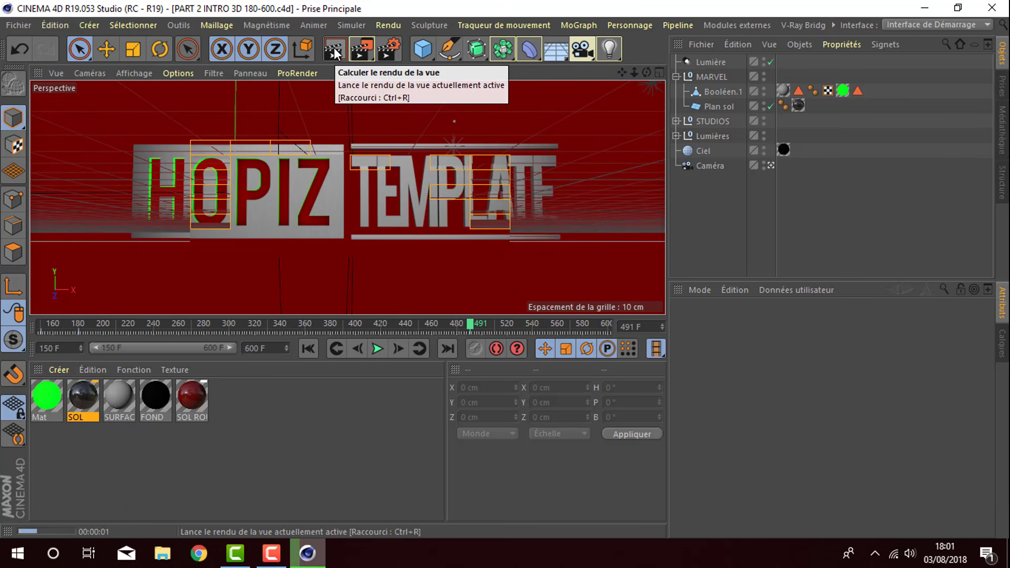
click(564, 85)
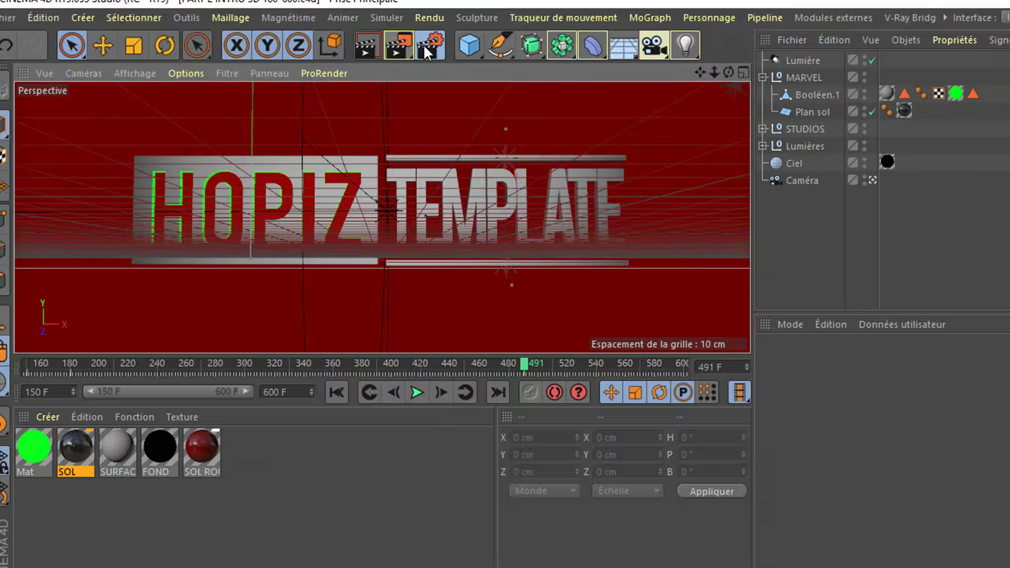
- Set the AVI render output file to intro marvel 3D part 2 ETMCU and render the animation to the picture viewer
click(389, 49)
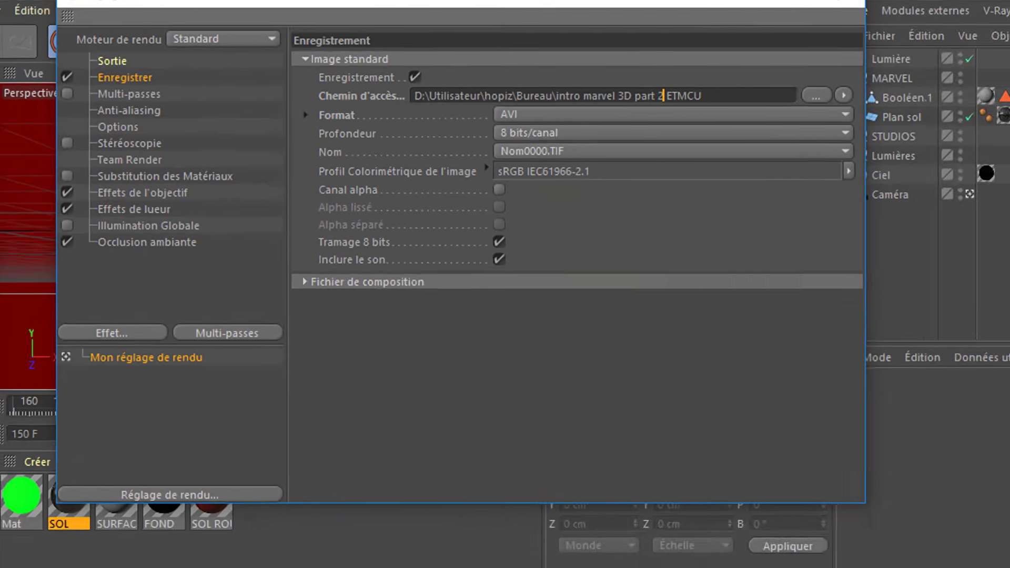
click(689, 10)
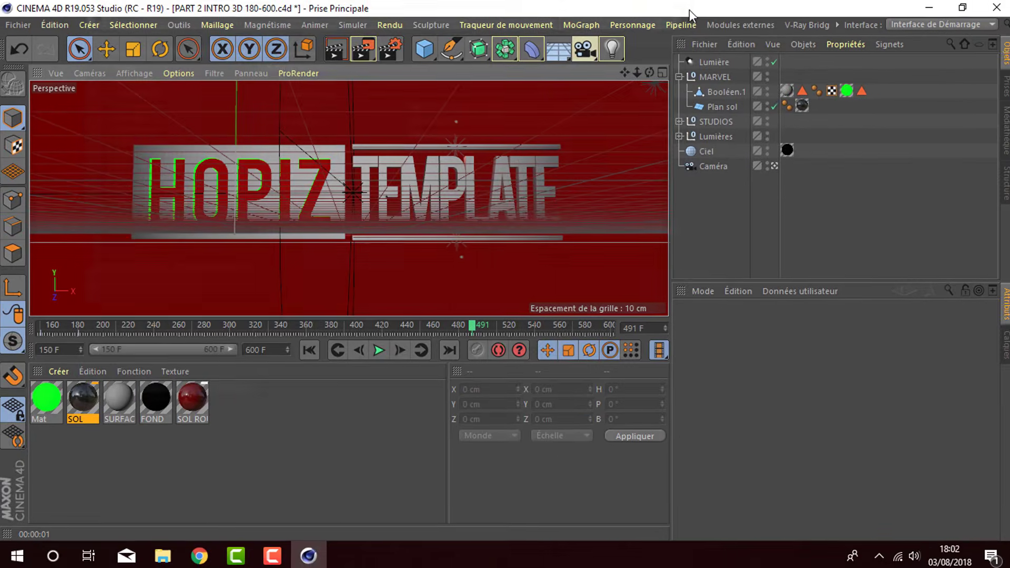
click(372, 48)
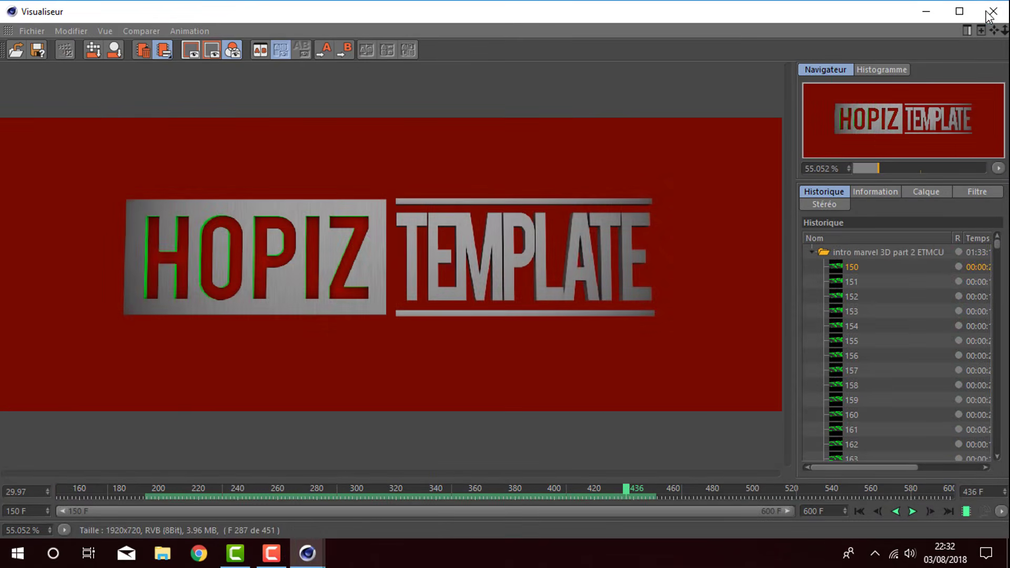
- Close the render viewer, check the rendered part 2 video on the desktop, and return to Cinema 4D
click(989, 10)
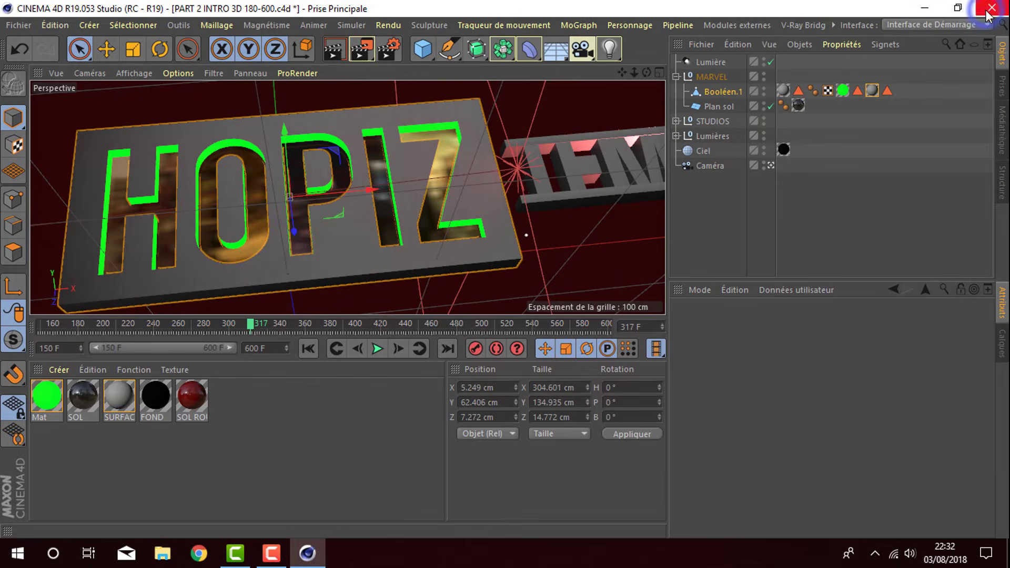
click(918, 7)
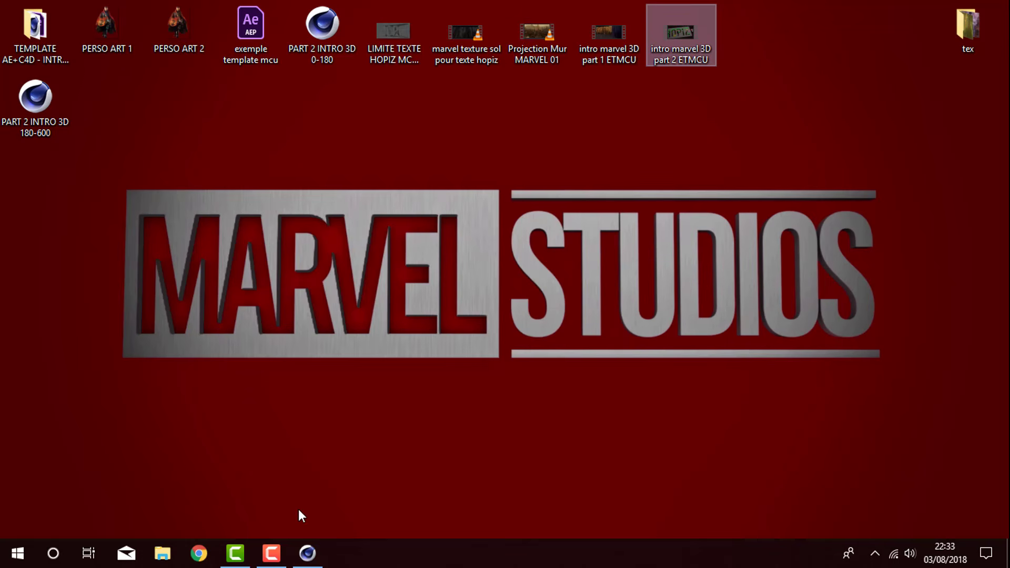
click(308, 554)
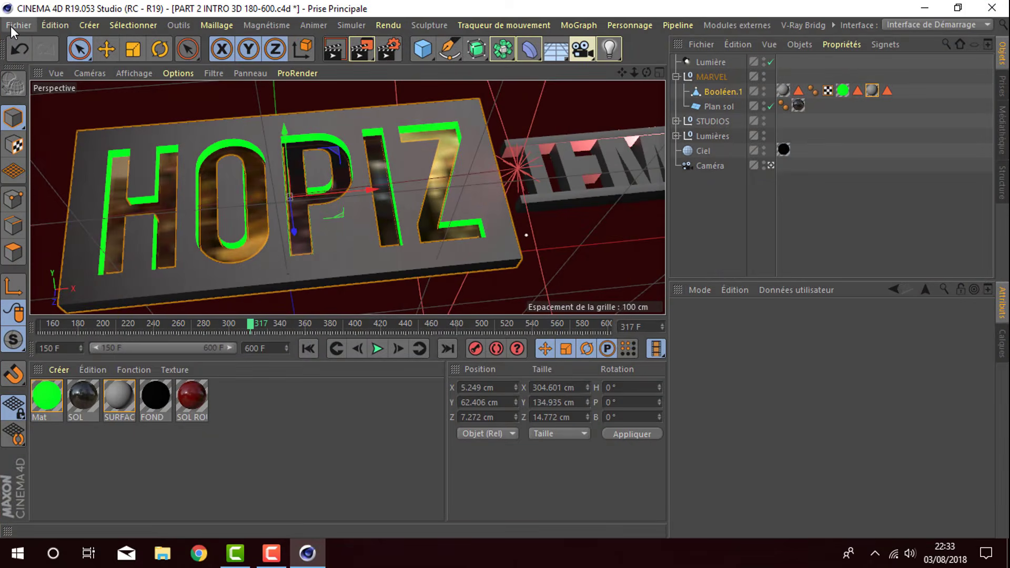
- Open PART 4 Texture SOL INTRO 3D from the template folder and scrub through its floor texture animation
click(12, 26)
click(59, 63)
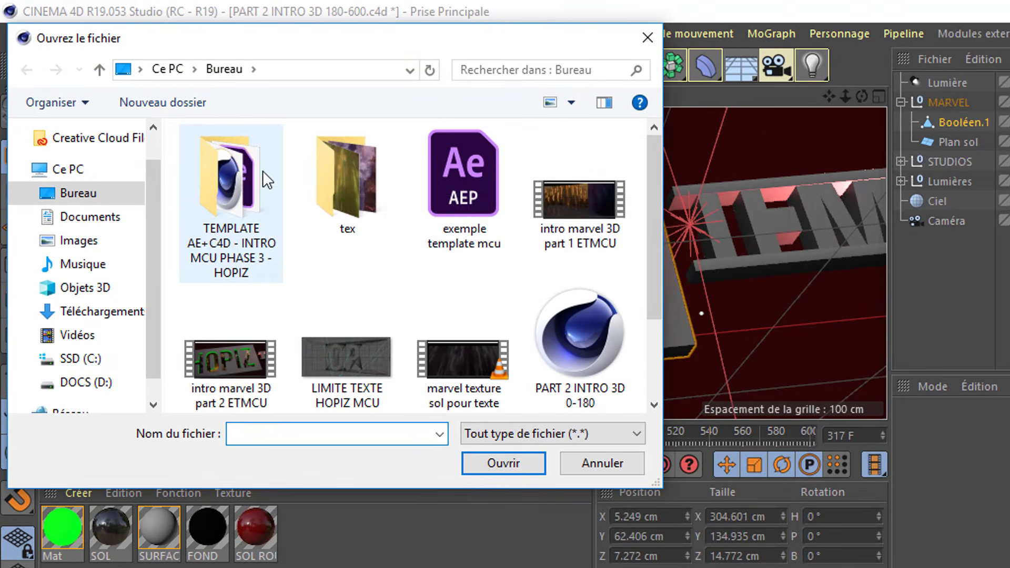
double_click(258, 184)
scroll(315, 342, down, 5)
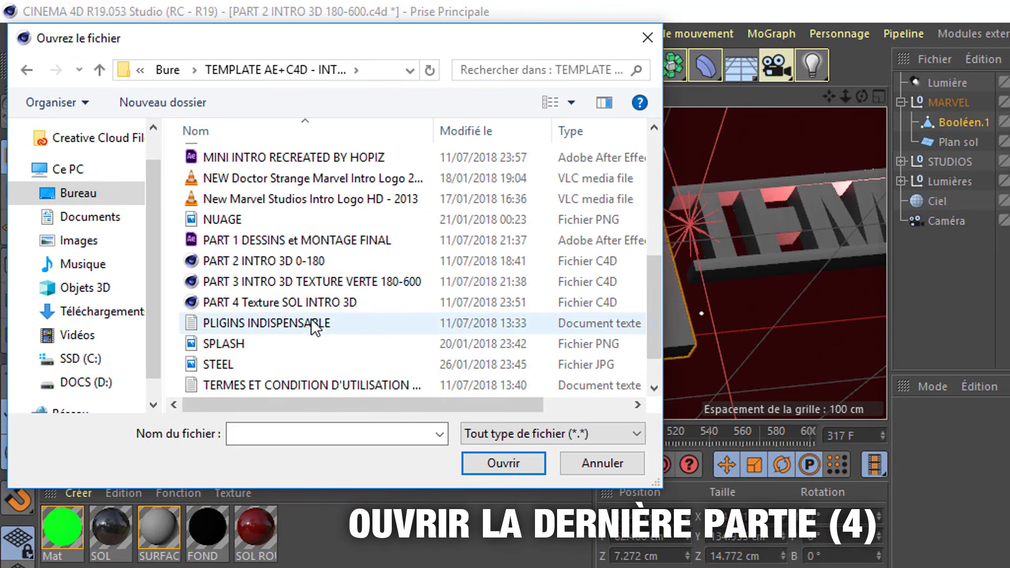
click(333, 302)
click(500, 464)
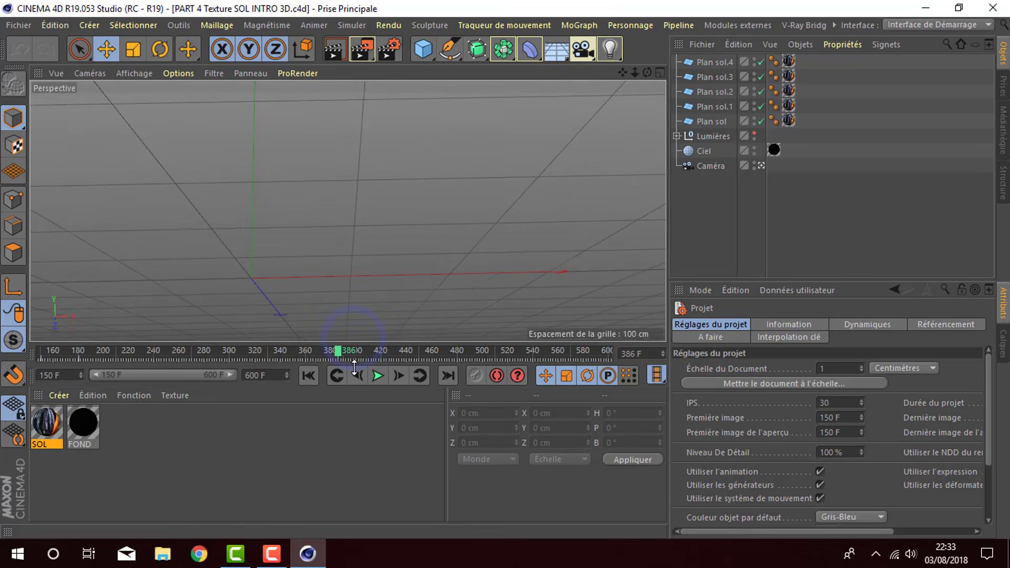
drag(354, 366, 491, 338)
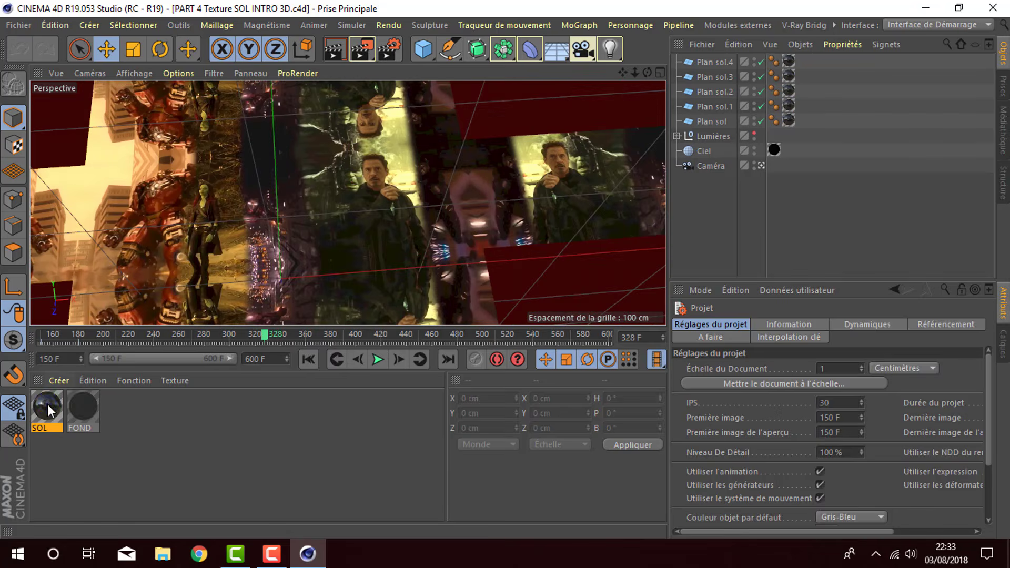
- Replace the SOL material's colour texture with the desktop video marvel texture sol pour texte hopiz, copying it into the project location
double_click(53, 403)
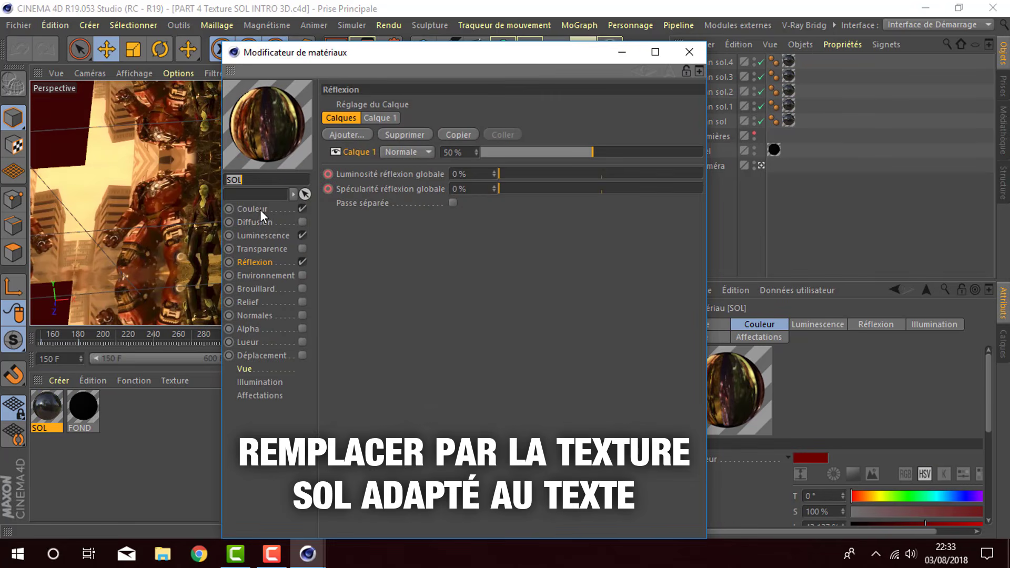
drag(471, 53, 402, 78)
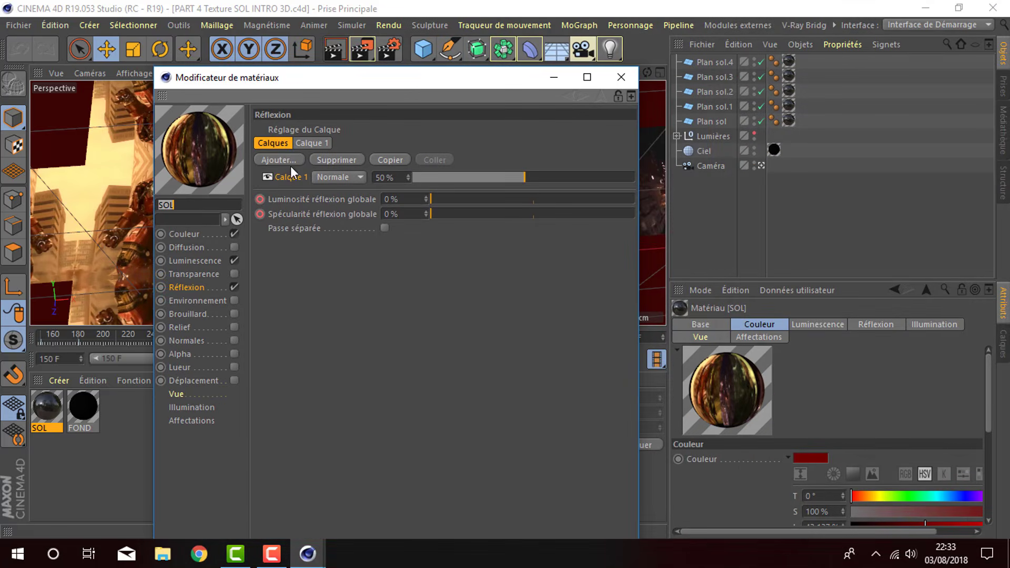
click(184, 234)
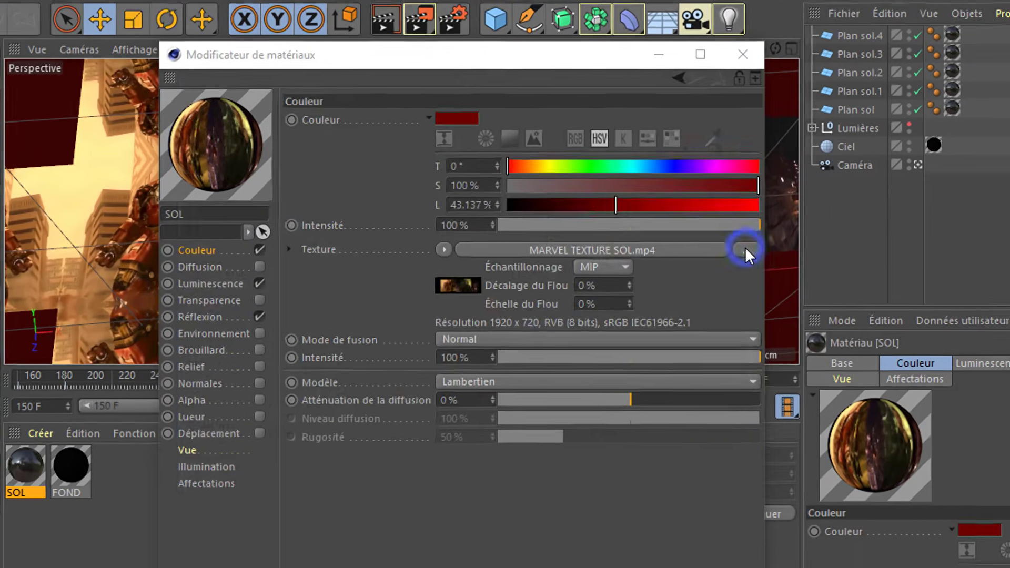
click(614, 231)
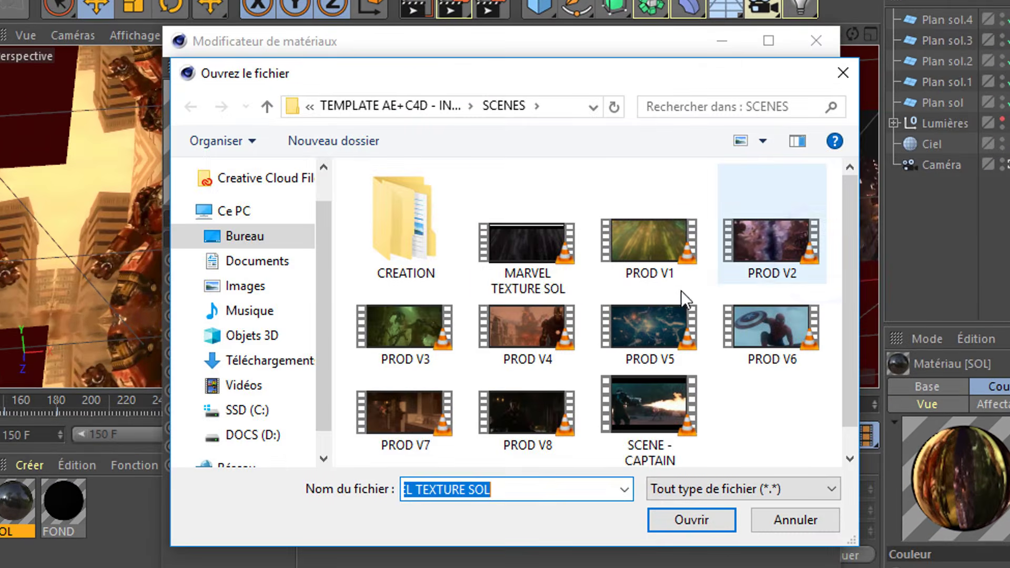
click(527, 242)
click(245, 237)
click(654, 395)
click(690, 519)
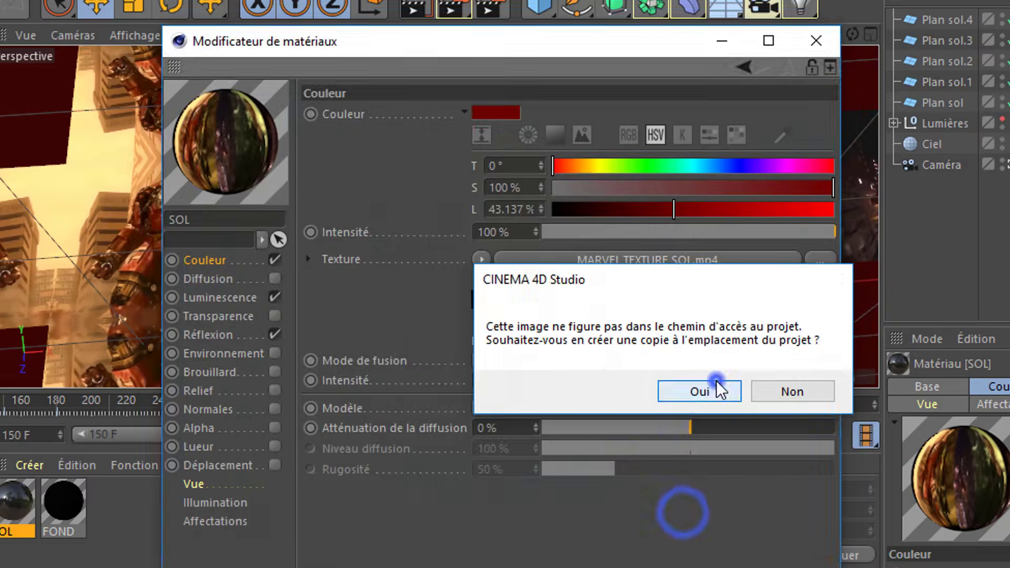
click(719, 391)
- Replace SOL's luminescence texture with the same adapted floor video, and open the settings of its reflection layer Calque 1
click(209, 334)
click(220, 298)
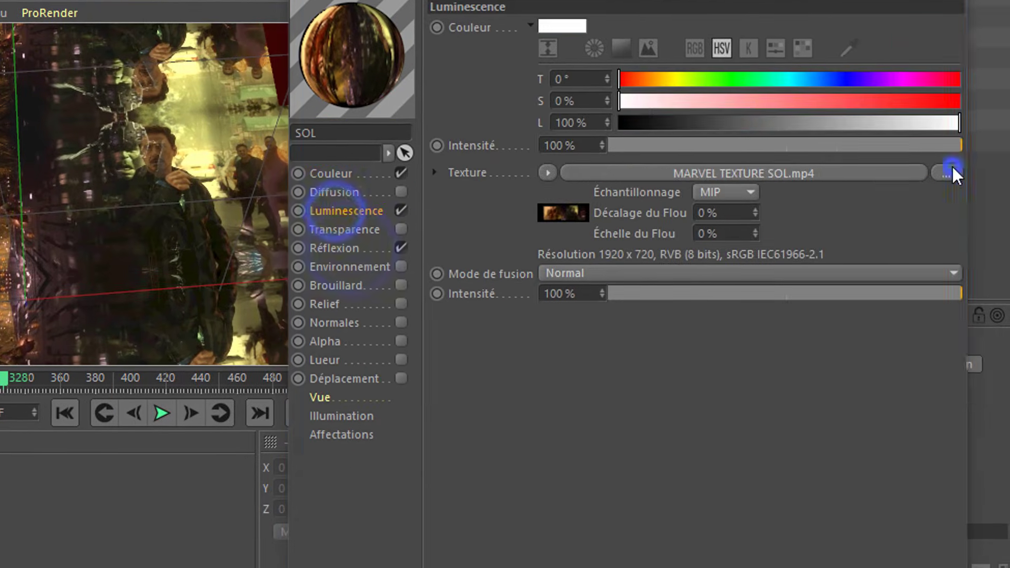
click(953, 169)
double_click(767, 339)
click(413, 368)
click(335, 248)
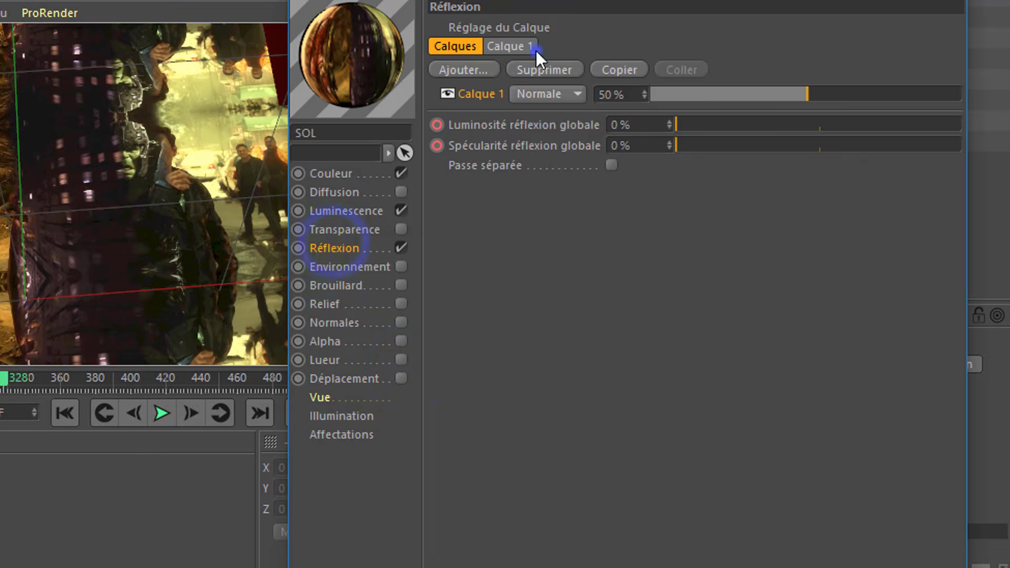
click(526, 46)
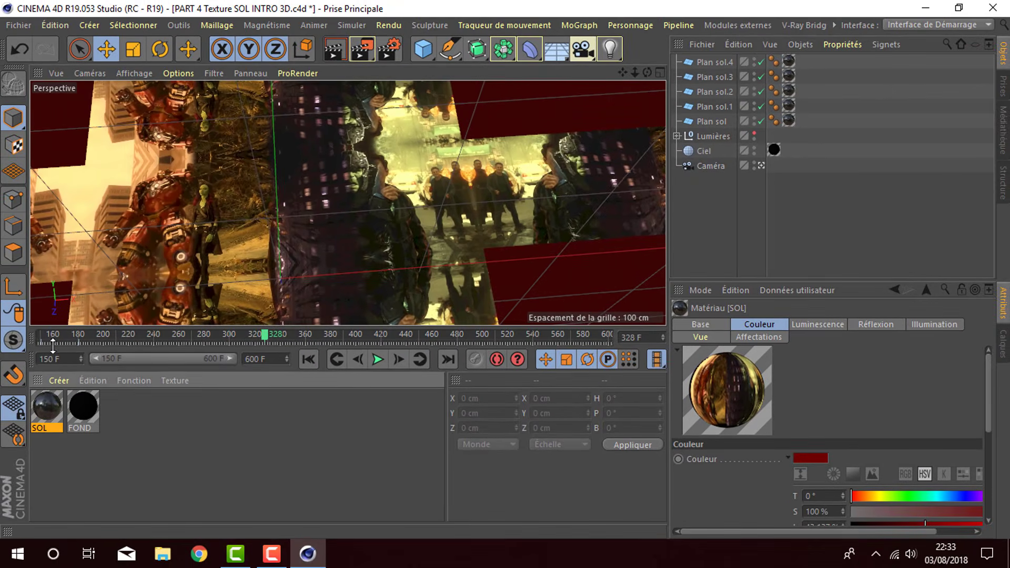
- Set the render output file to intro marvel 3D part 3 ETMCU on the desktop and render the scene to the picture viewer
drag(53, 337, 186, 323)
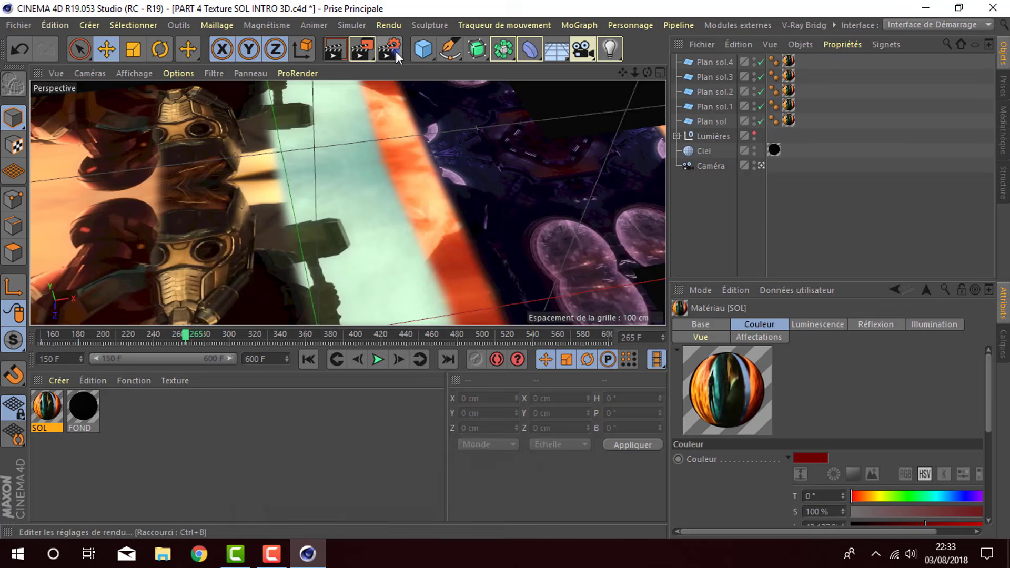
click(391, 49)
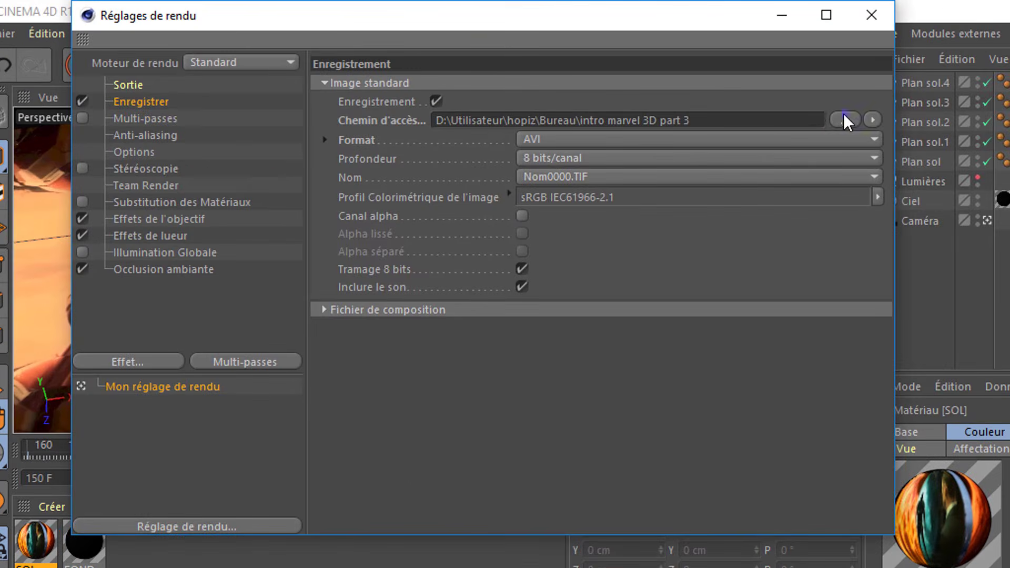
click(844, 120)
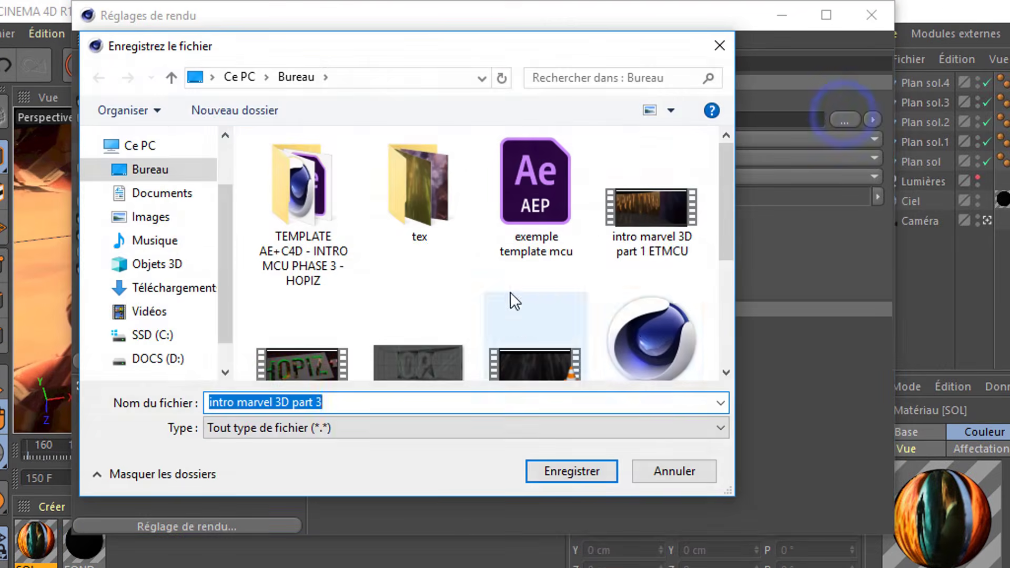
click(288, 306)
click(318, 403)
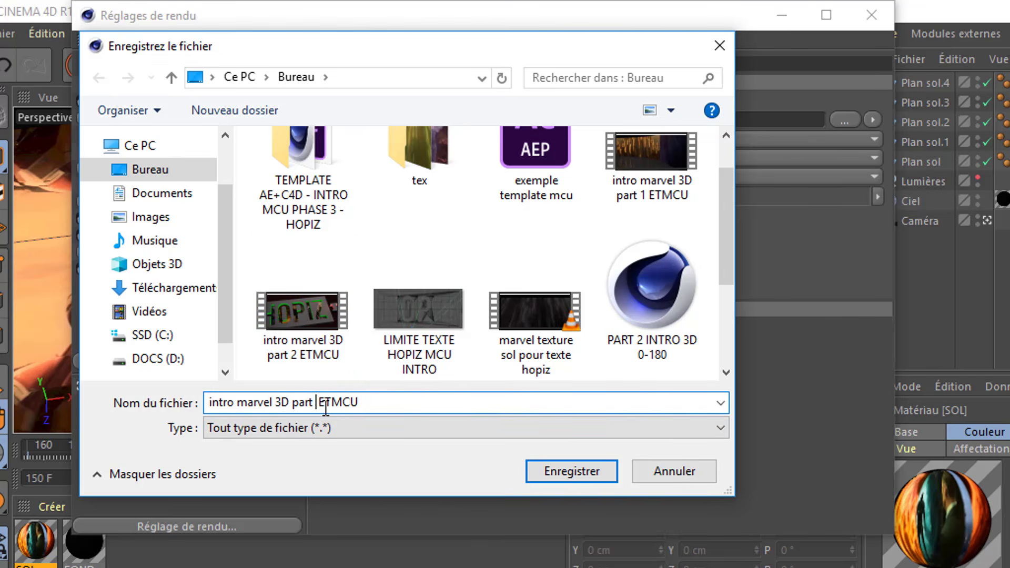
text(3)
click(584, 472)
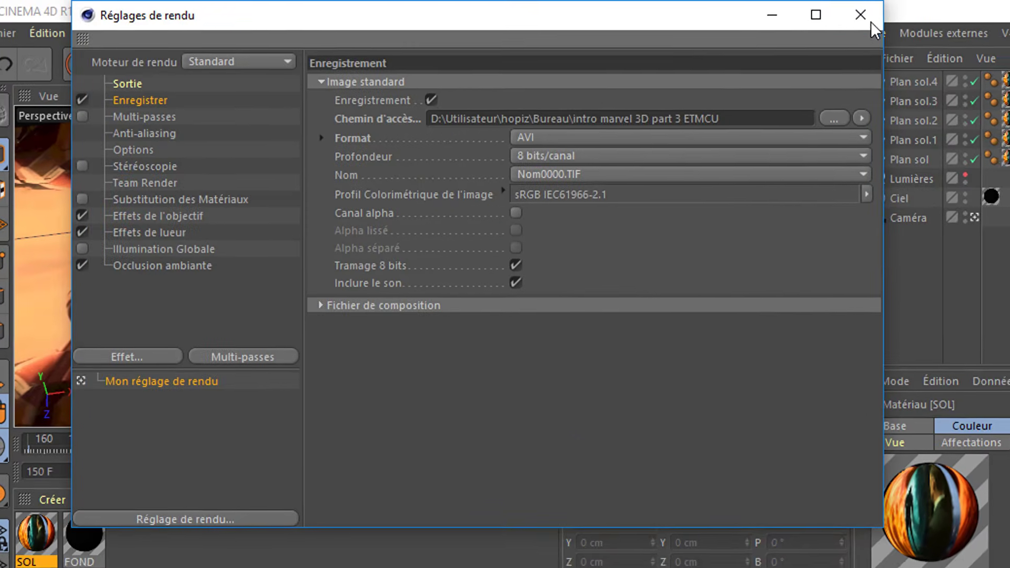
click(871, 15)
click(363, 50)
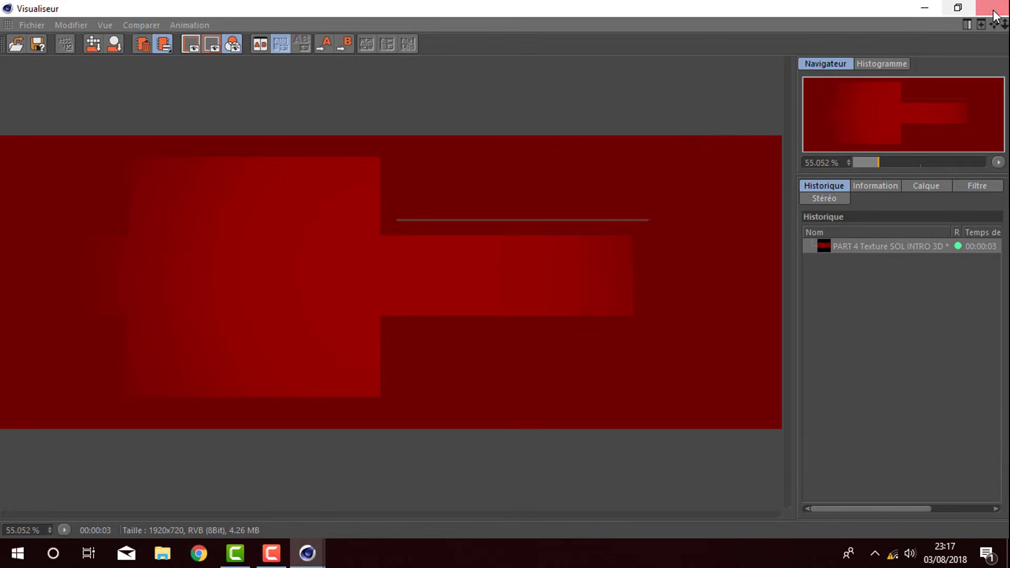
- Close the render viewer and Cinema 4D, and place the rendered intro marvel 3D part 3 ETMCU video beside part 2 on the desktop
click(992, 8)
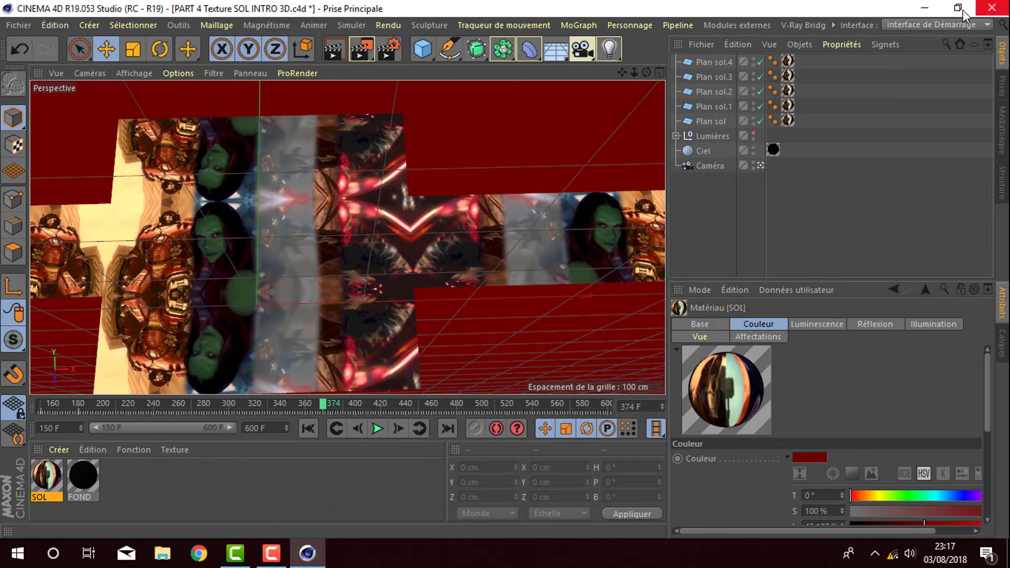
click(992, 8)
click(572, 335)
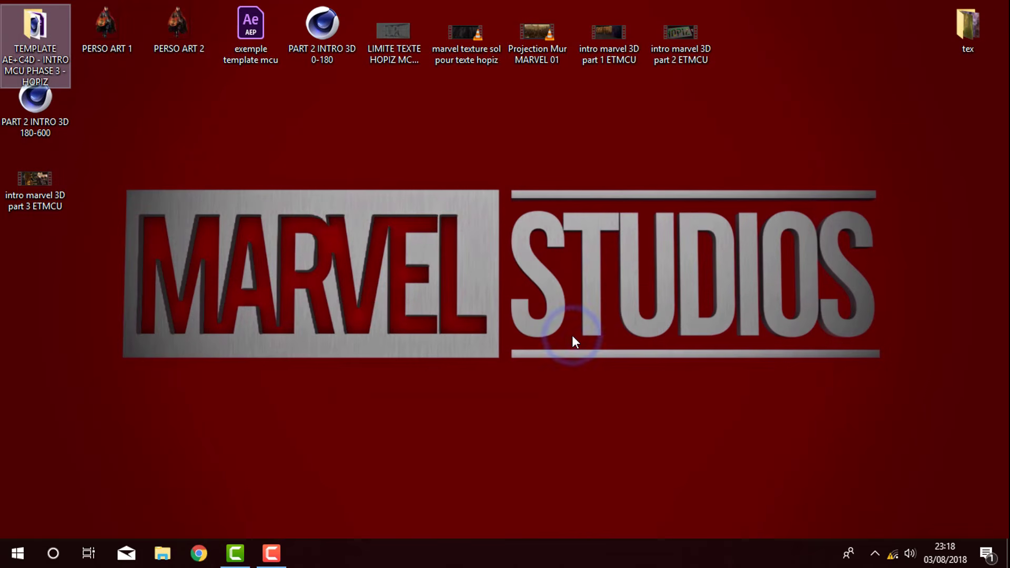
click(572, 336)
click(24, 182)
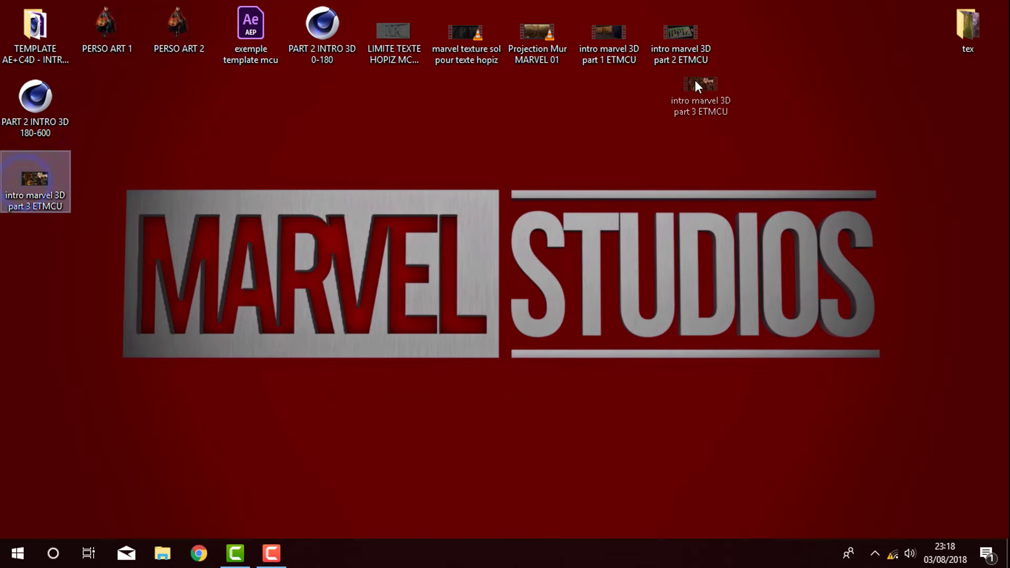
click(703, 97)
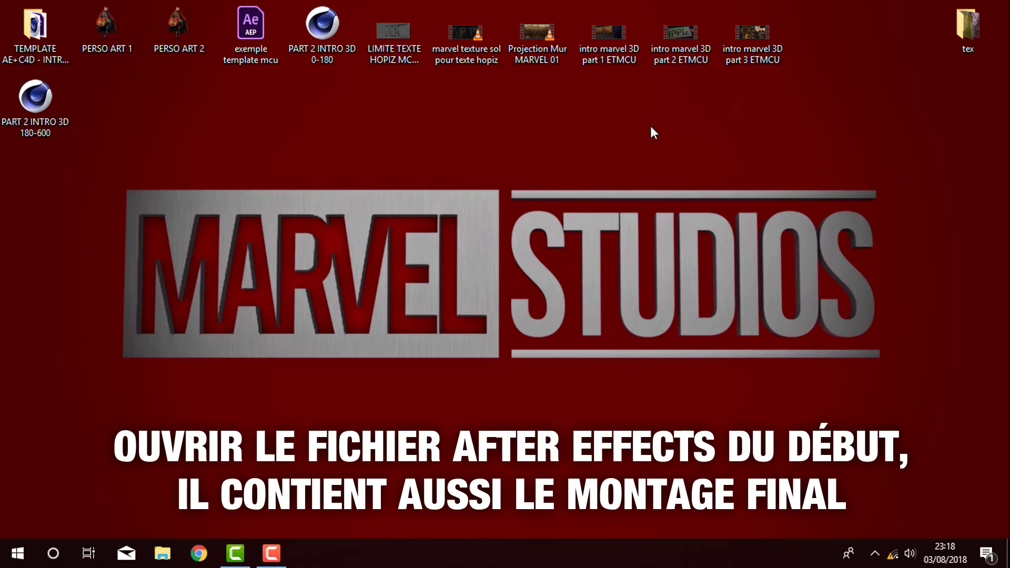
- Open exemple template mcu in After Effects and replace the intro marvel 3D part 1.mp4 footage with the desktop video intro marvel 3D part 1 ETMCU
click(266, 39)
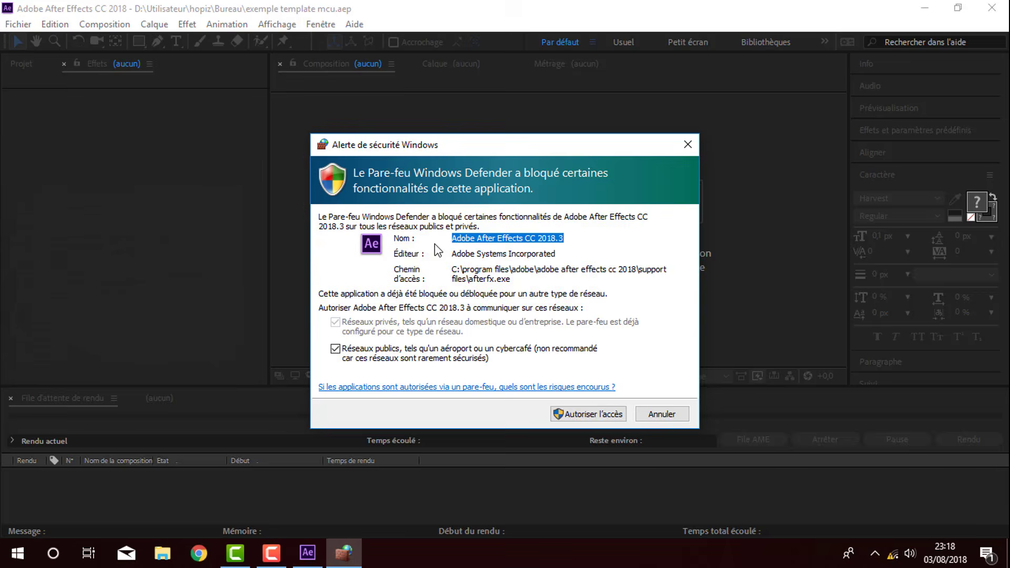
click(644, 415)
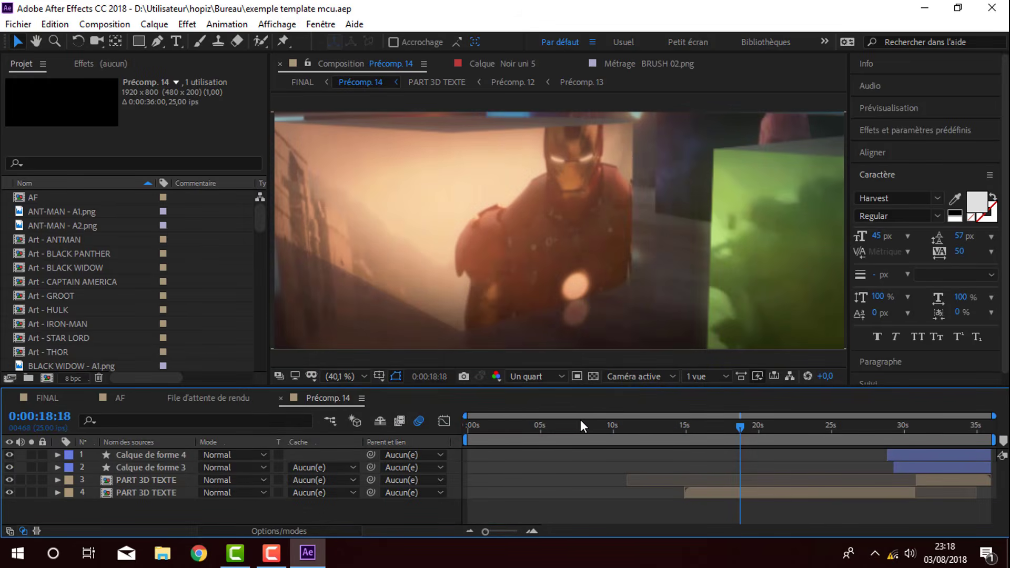
scroll(56, 244, down, 10)
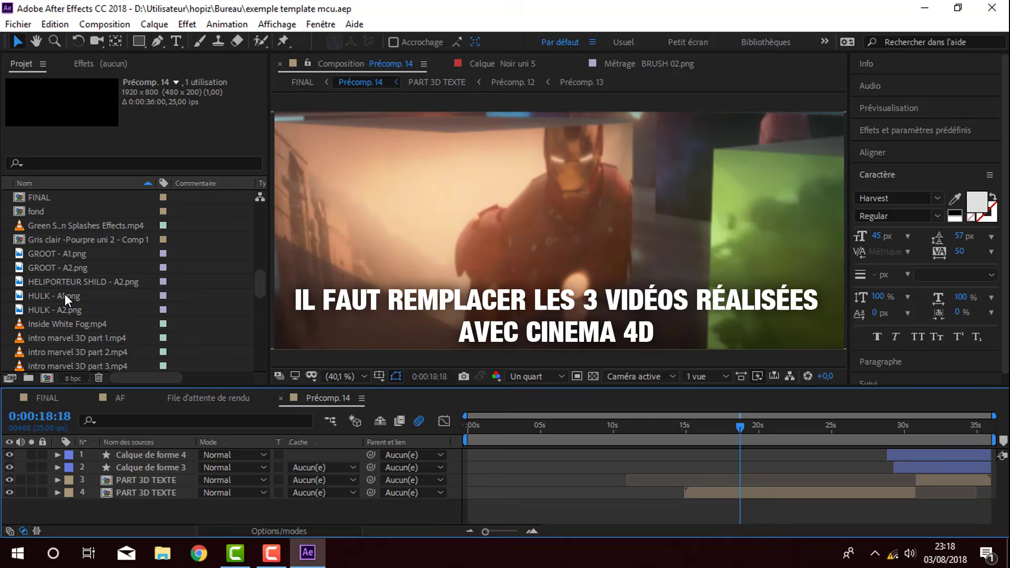
click(84, 338)
right_click(107, 336)
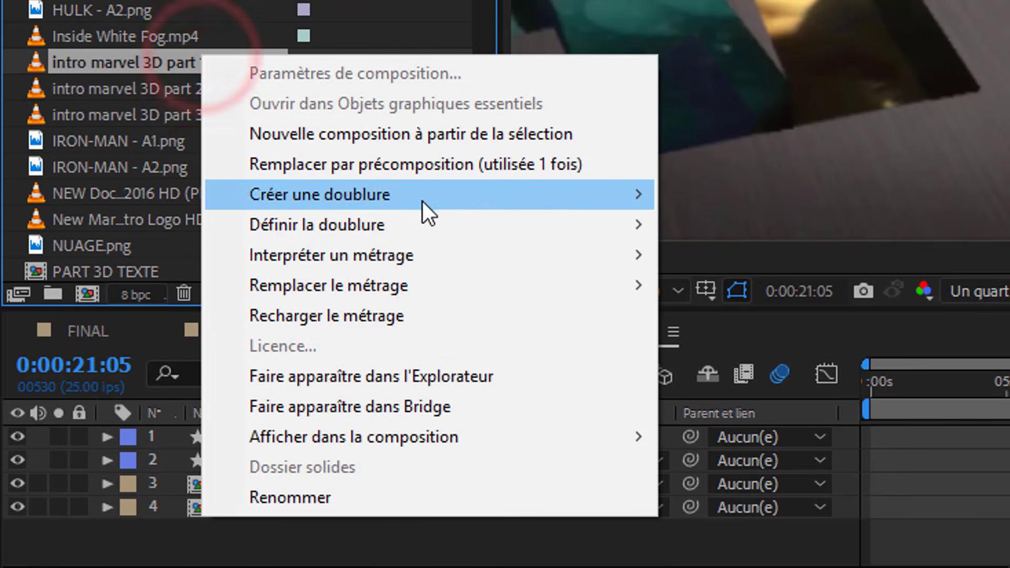
mouse_move(638, 290)
click(728, 286)
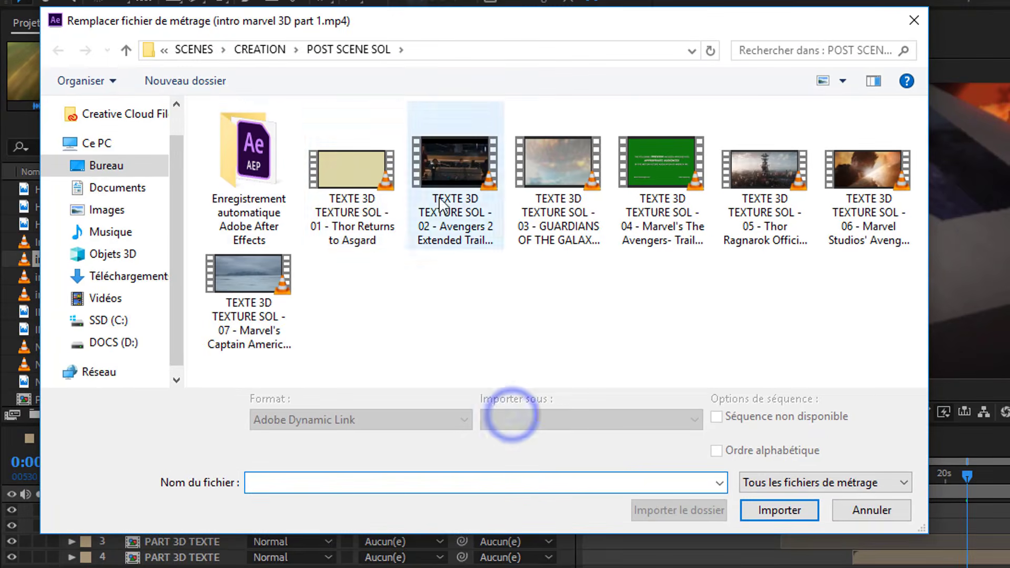
click(108, 166)
double_click(488, 184)
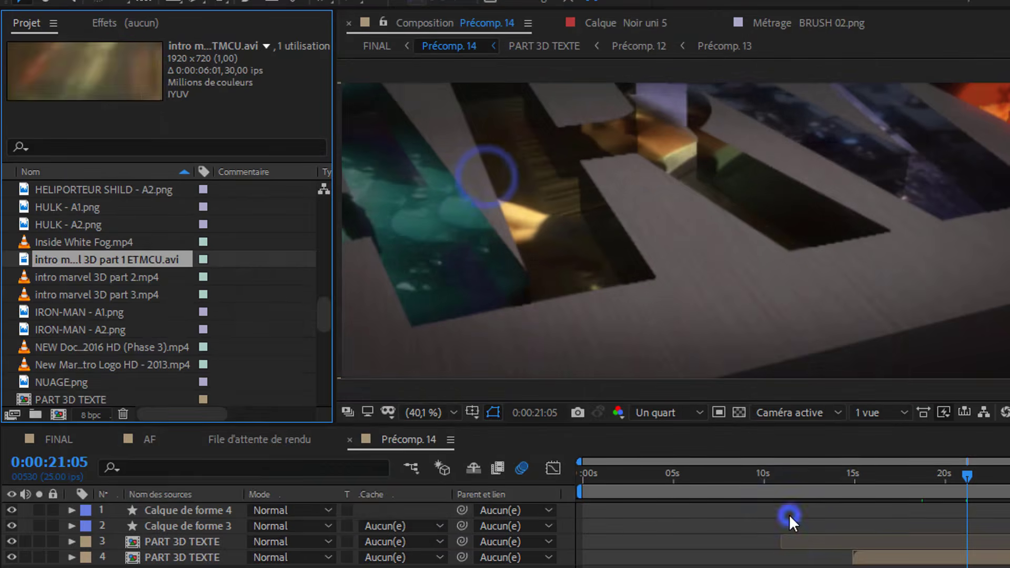
- Replace the intro marvel 3D part 2.mp4 and part 3.mp4 footage with the matching part 2 and part 3 ETMCU videos from the desktop
click(132, 277)
right_click(132, 276)
click(517, 432)
double_click(547, 200)
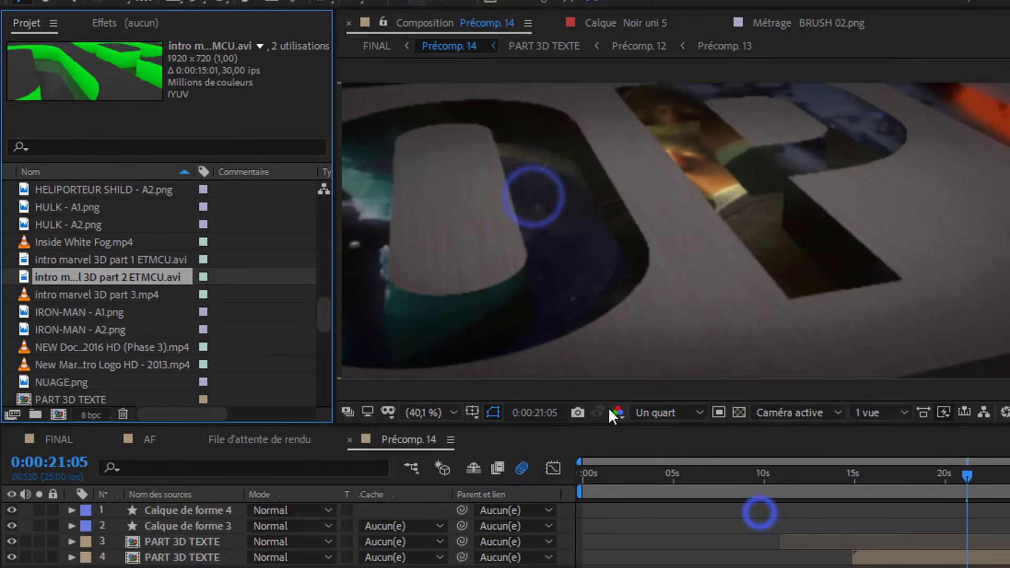
right_click(153, 275)
mouse_move(338, 462)
click(634, 455)
double_click(652, 208)
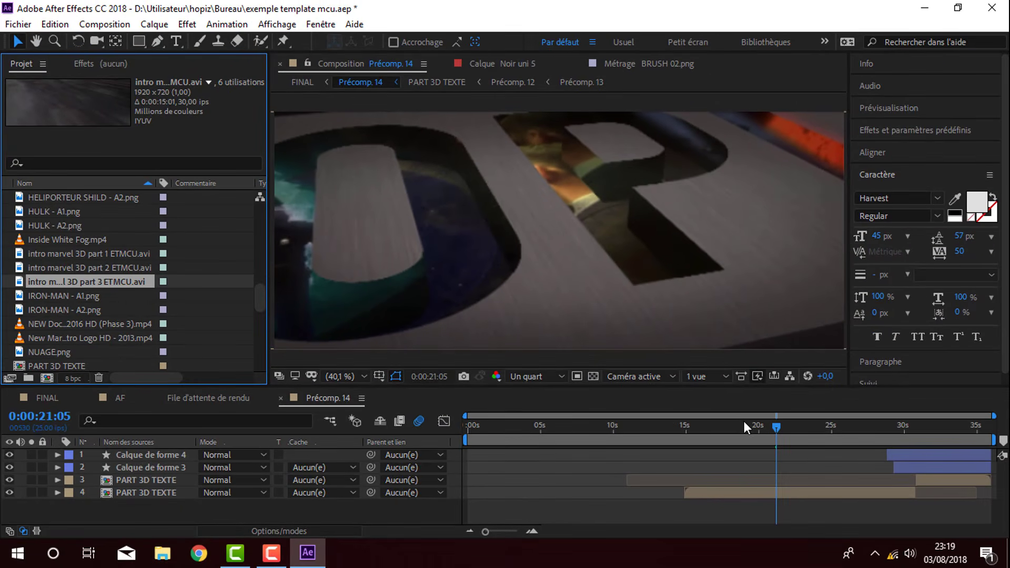
- Open the PART 3D TEXTE composition from Précomp. 14 and extend its work area back to the start of the timeline
drag(744, 421, 767, 426)
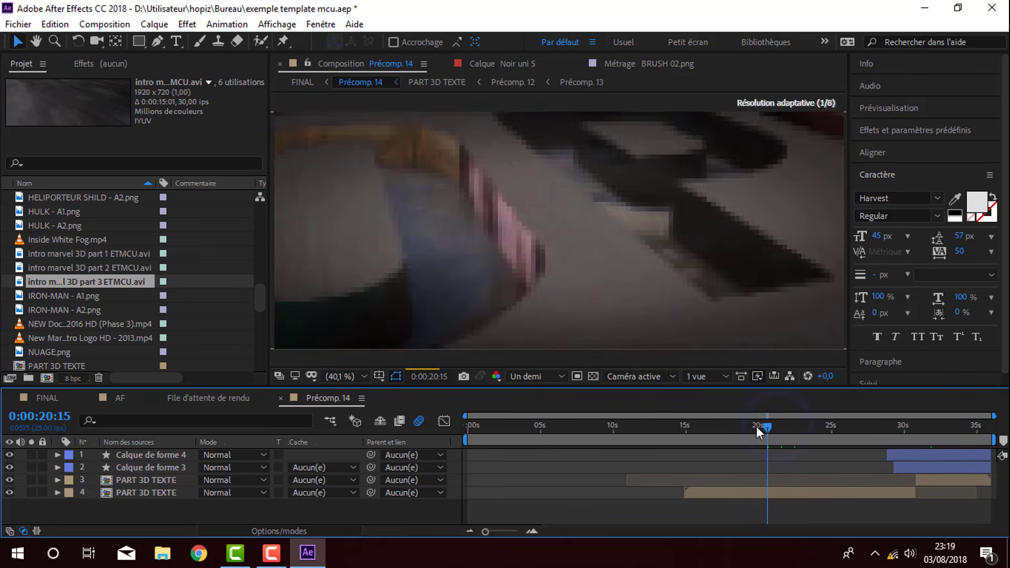
click(155, 485)
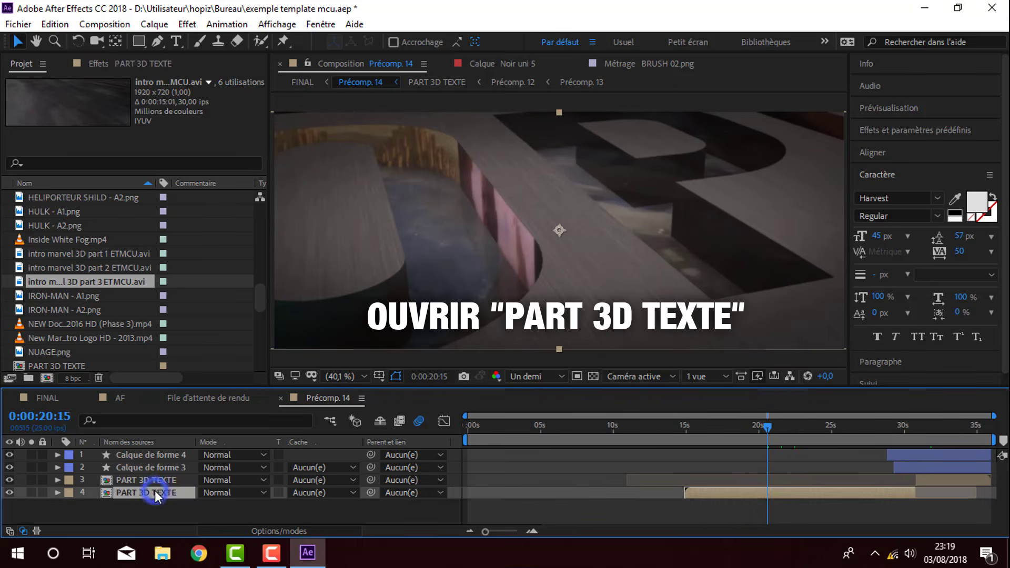
double_click(155, 490)
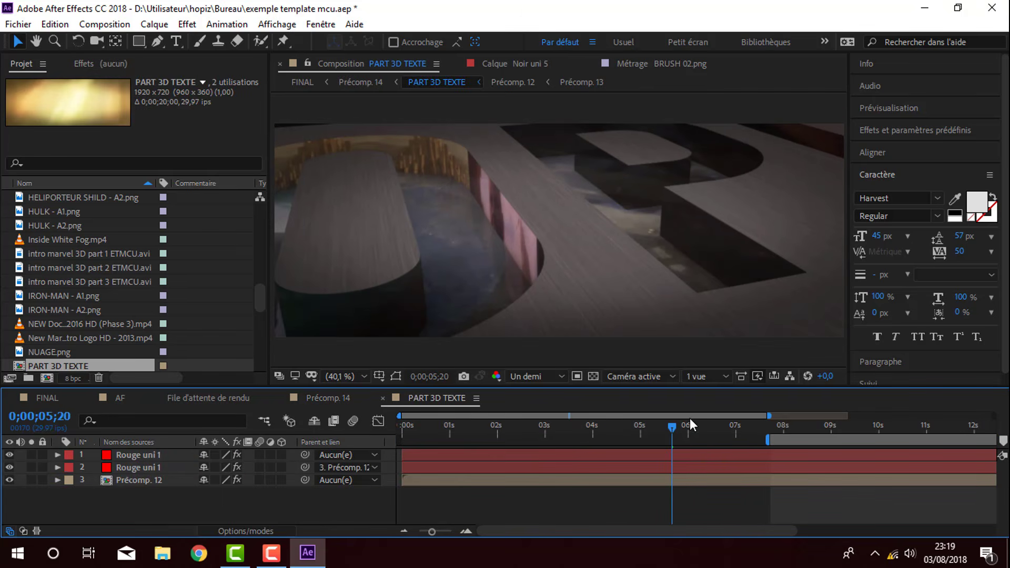
drag(629, 440, 374, 440)
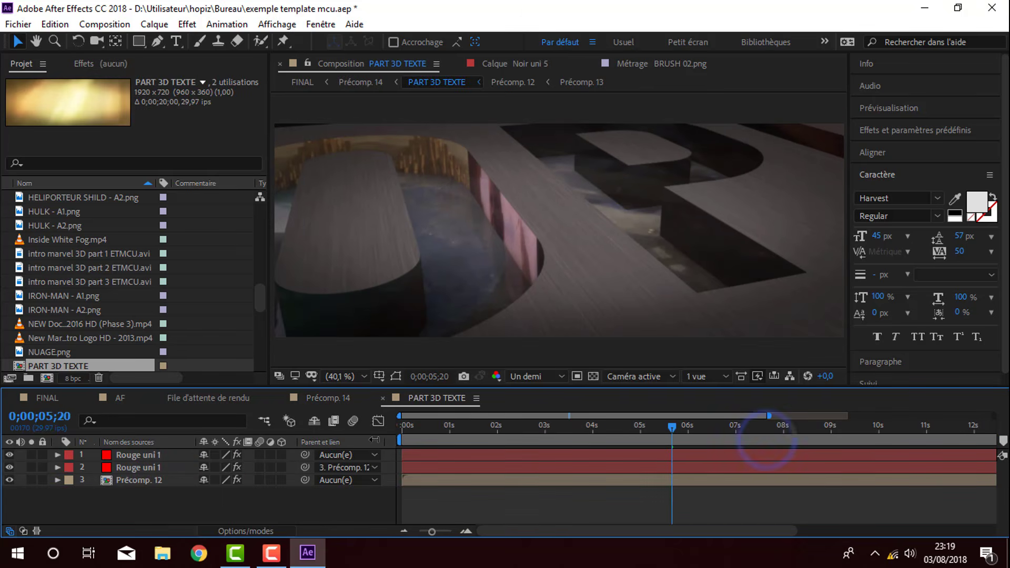
click(735, 426)
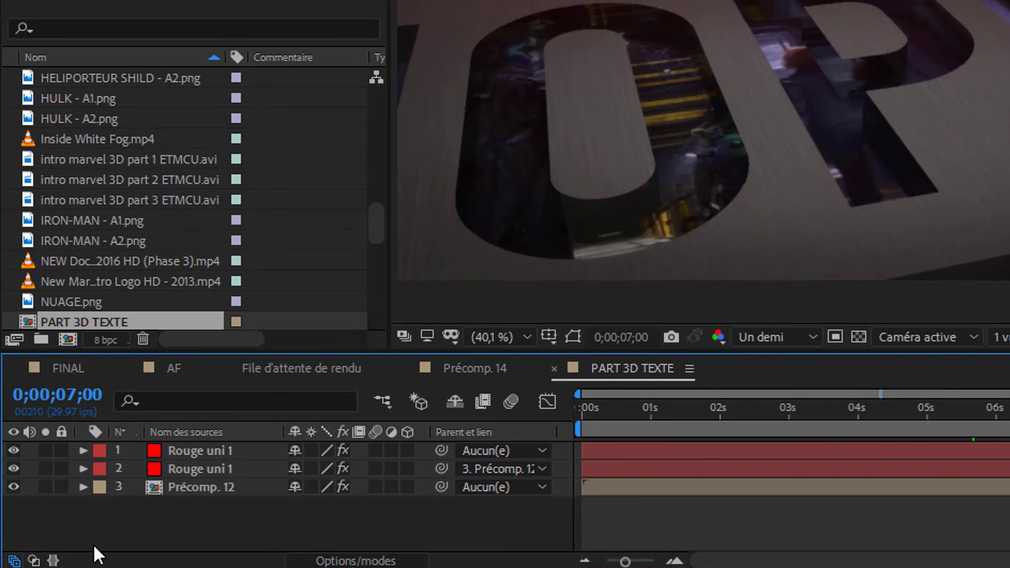
- Go through the nested Précomp. 12 into Précomp. 13 and collapse the CORRECTION R layer's mask properties
click(154, 480)
double_click(222, 488)
drag(910, 410, 875, 412)
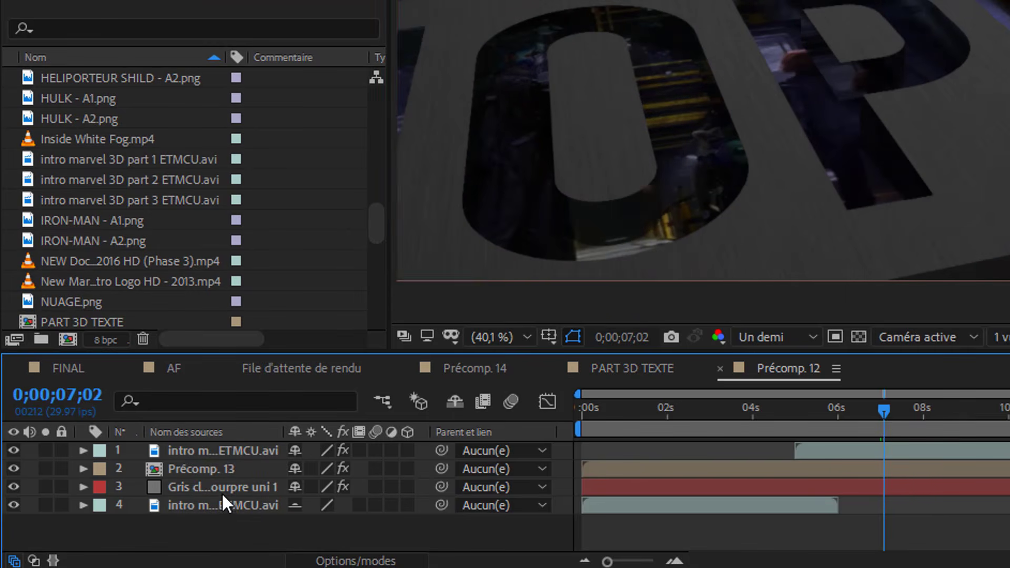
double_click(202, 466)
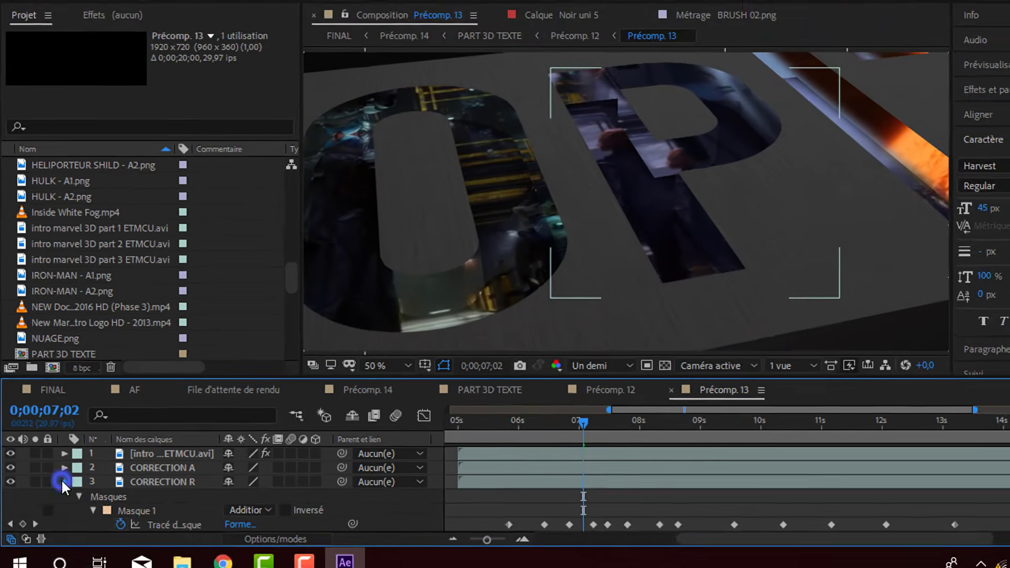
click(81, 486)
- At 0;00;09;10, reshape the masks of the CORRECTION A, R, V and E layers so each one surrounds a letter of OPIZ
drag(450, 424, 580, 428)
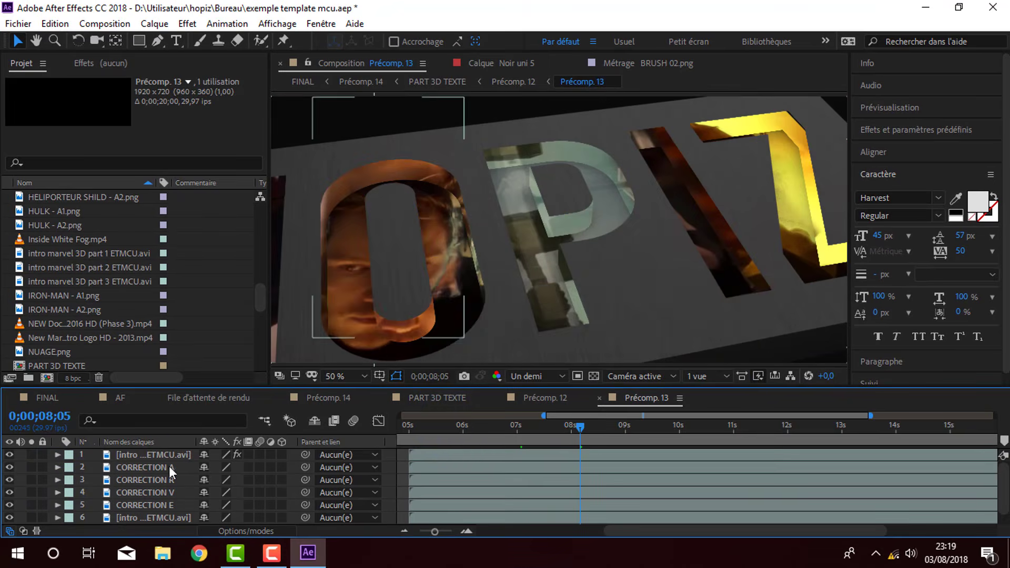
drag(473, 427, 643, 427)
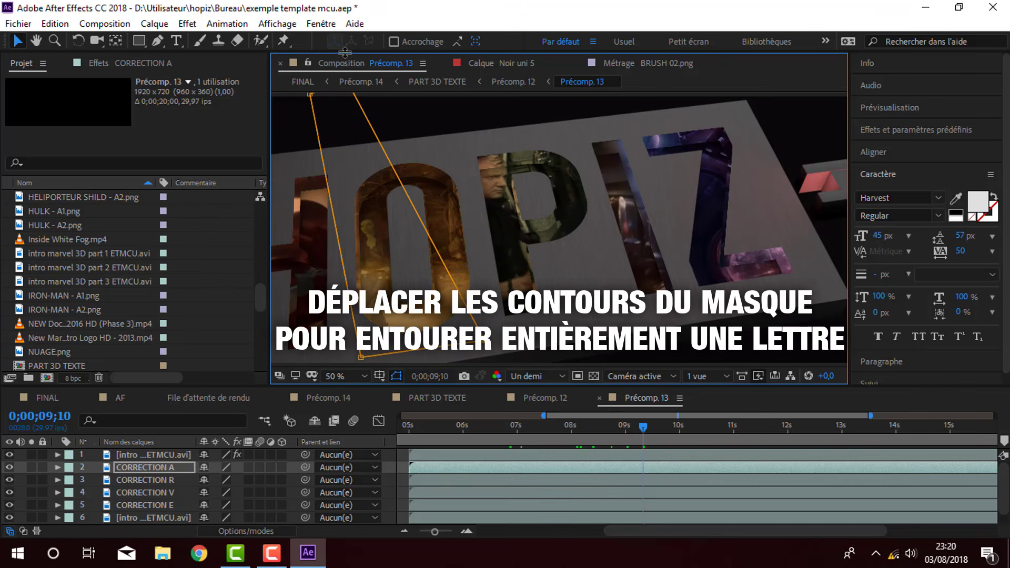
drag(310, 96, 372, 106)
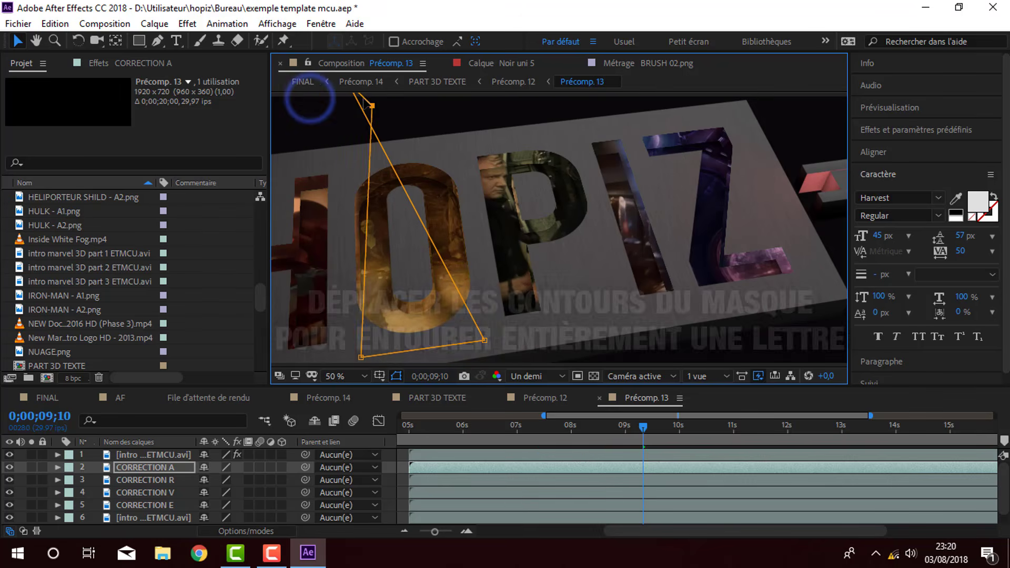
click(152, 480)
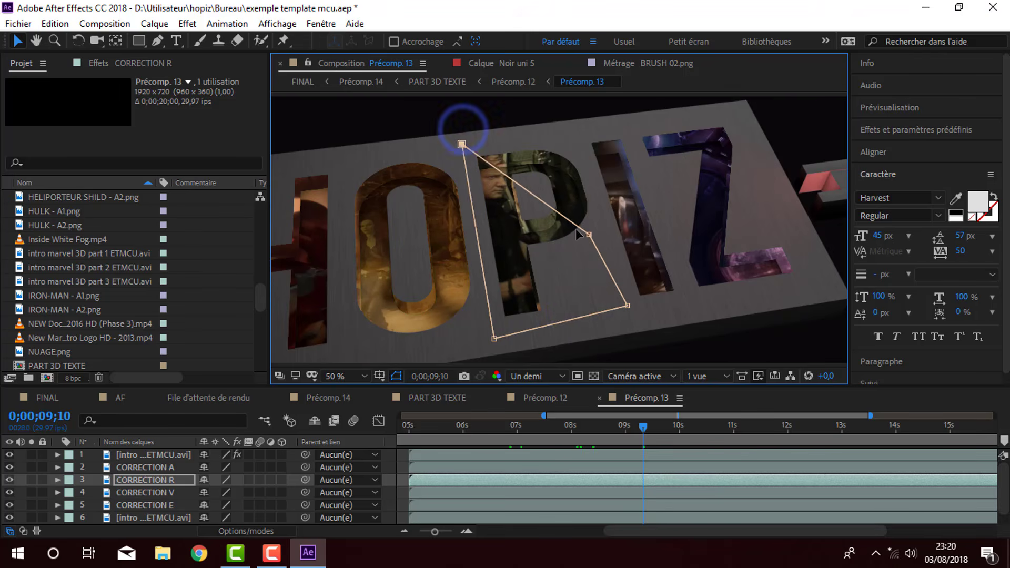
click(579, 235)
click(158, 492)
key(ctrl+Down)
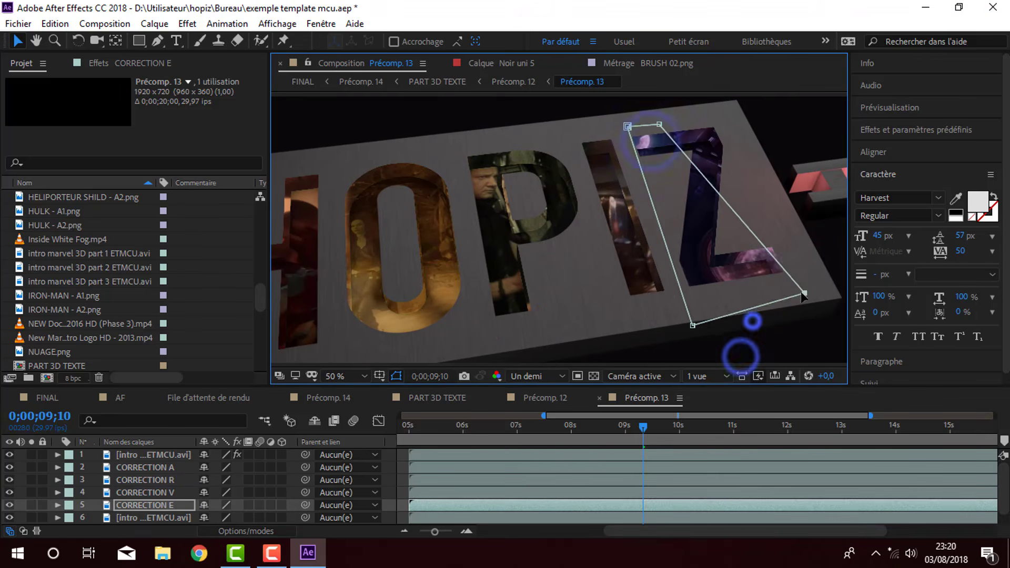
- Delete CORRECTION E's old mask path keyframes and reposition its mask around the letter Z at 0;00;07;23 and other frames
click(58, 505)
drag(436, 480, 632, 506)
key(Delete)
drag(516, 430, 559, 430)
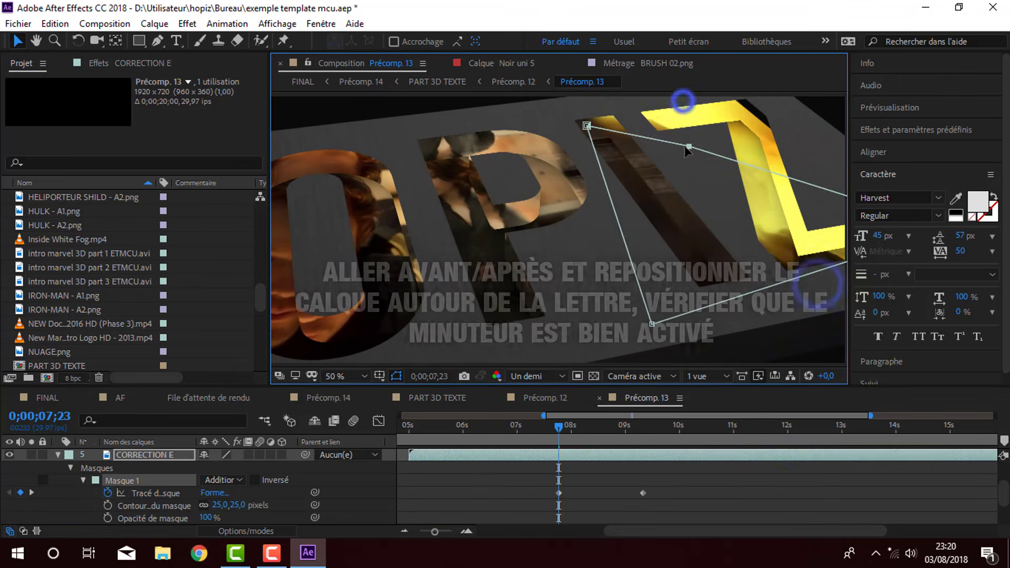
drag(647, 128, 677, 141)
drag(559, 428, 699, 427)
drag(561, 132, 546, 126)
- Reposition the CORRECTION V and CORRECTION R masks around the letters I and P with mask path keyframes, including at 0;00;07;21 and 0;00;09;24
click(556, 427)
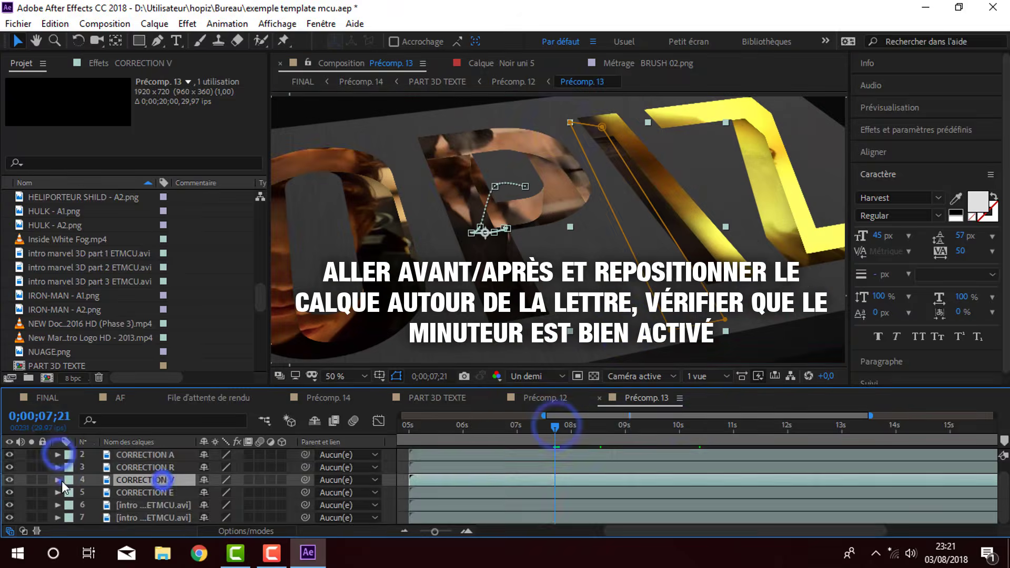
click(59, 481)
mouse_move(678, 427)
mouse_down()
mouse_move(614, 428)
mouse_move(668, 427)
mouse_up()
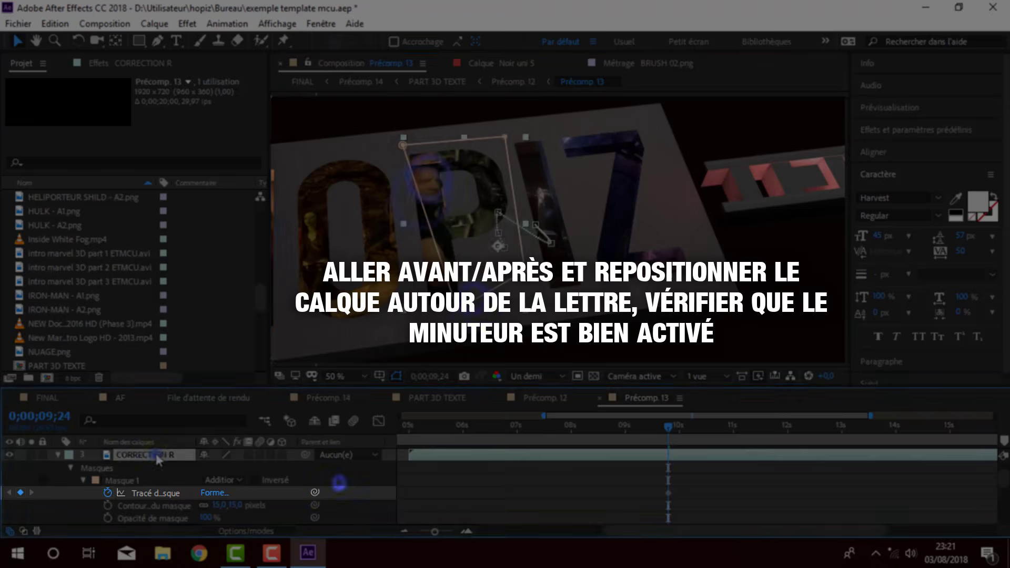
drag(669, 427, 551, 428)
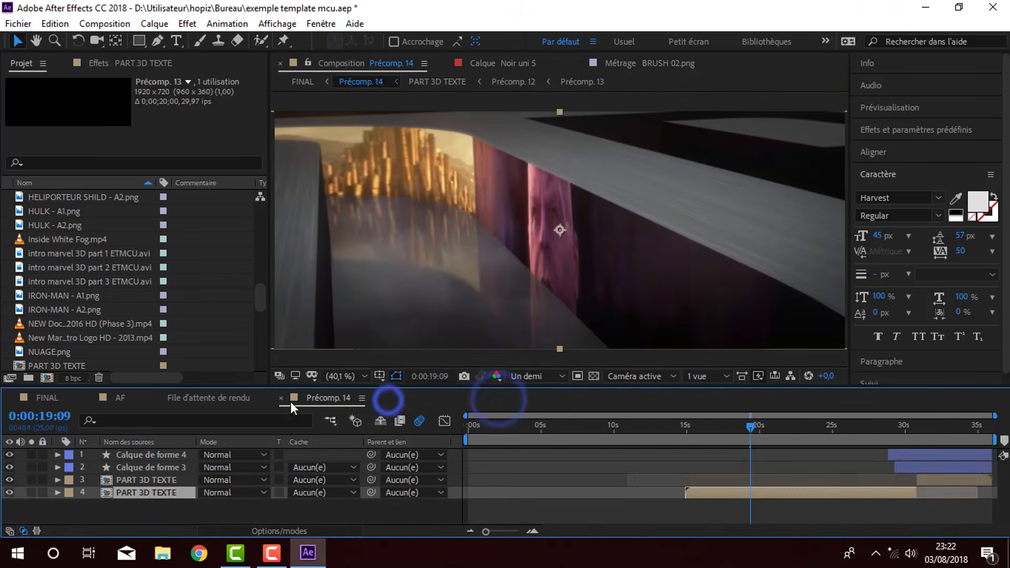
- Leave the nested compositions and return to the FINAL composition
key(ctrl+m)
click(44, 399)
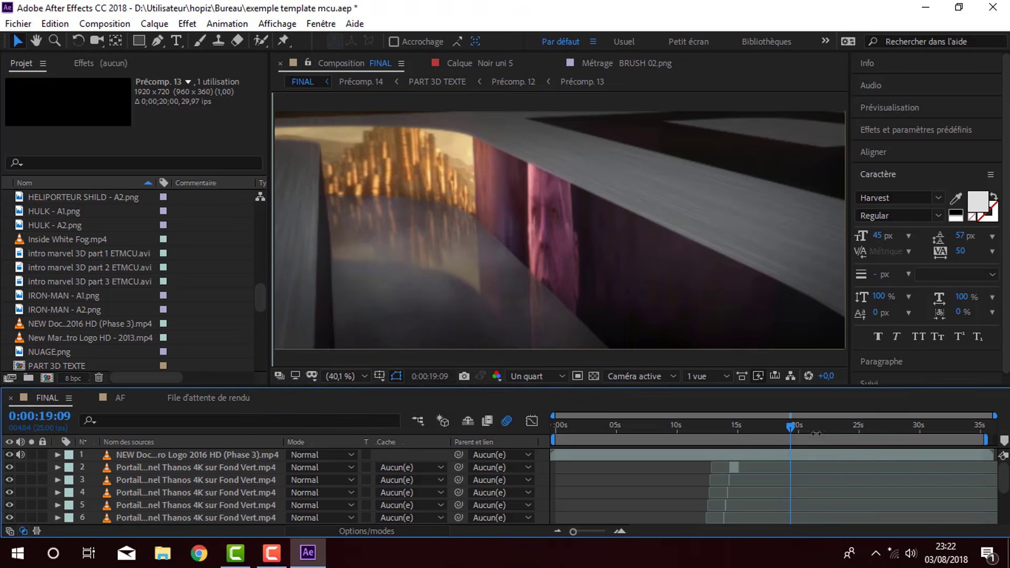
- Add the FINAL composition to the render queue and delete the older FINAL item queued before it
drag(790, 427, 740, 430)
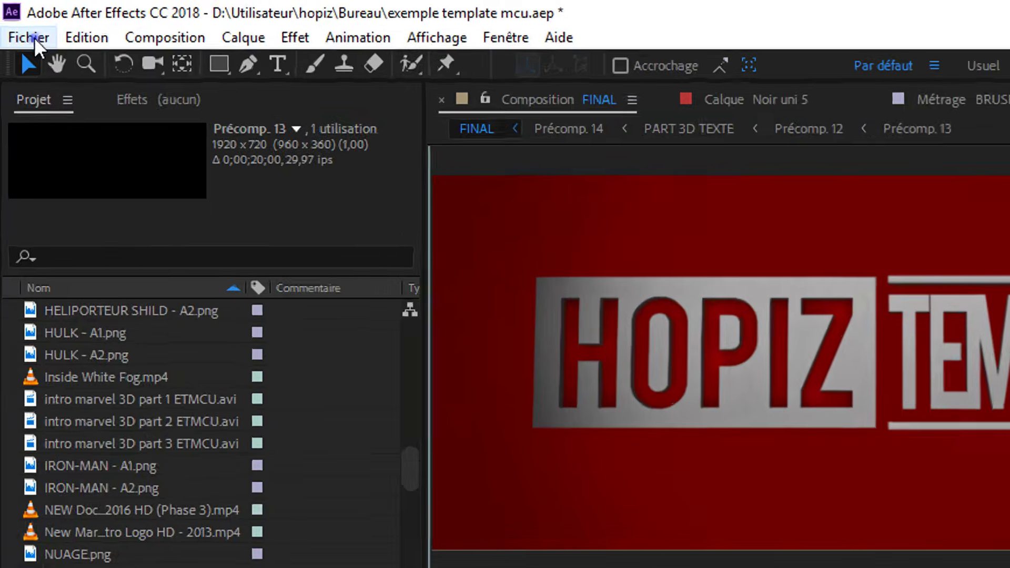
click(18, 23)
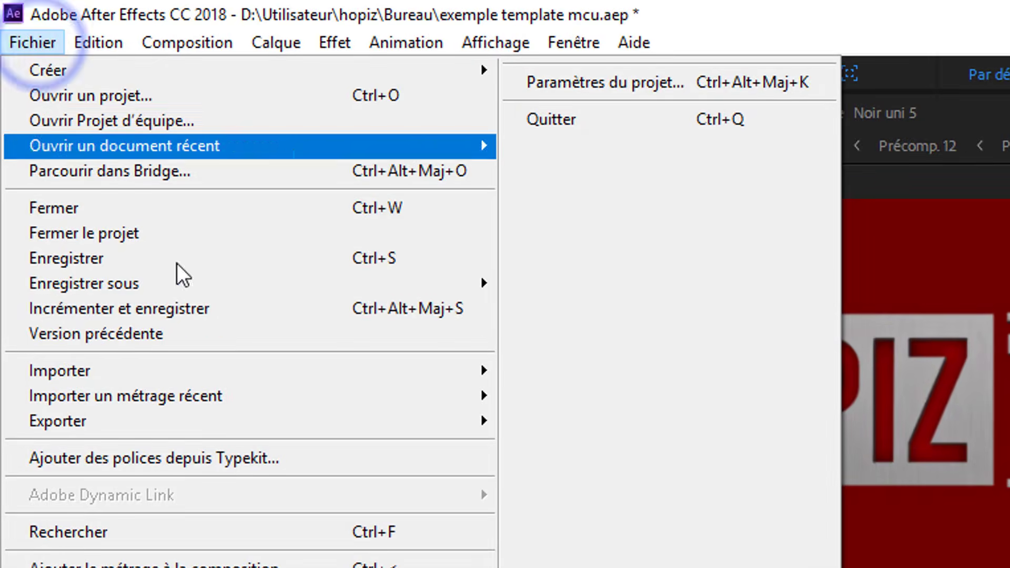
mouse_move(388, 424)
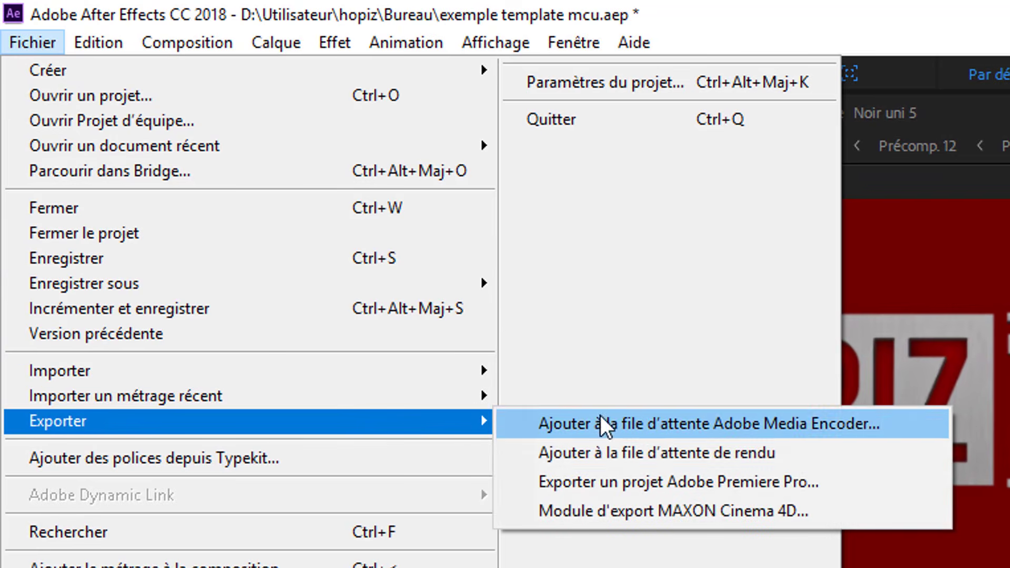
click(718, 458)
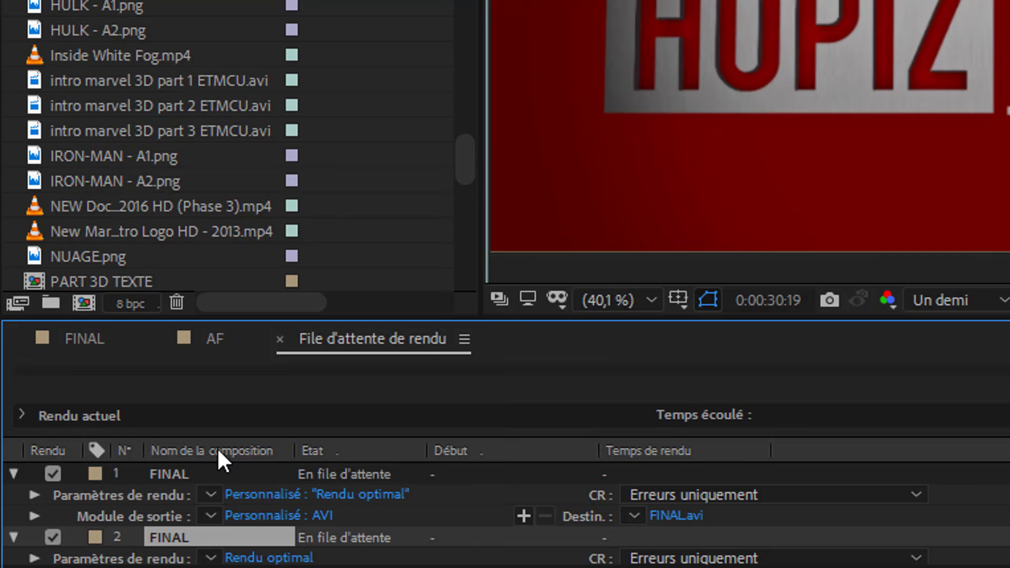
click(179, 462)
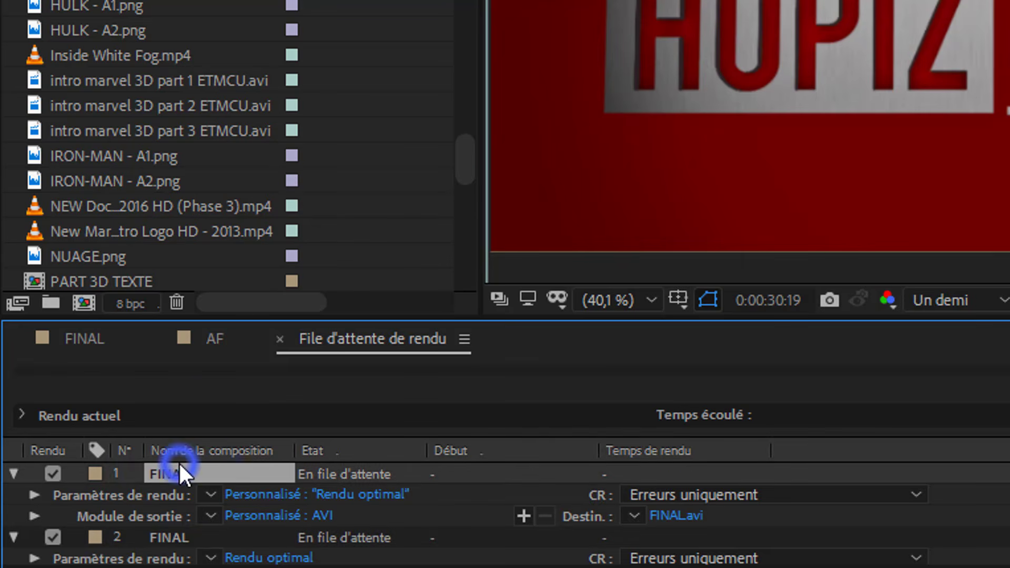
key(Delete)
- Accept optimal-quality, full-resolution render settings for the work area, and set the output module to AVI with audio output enabled
click(277, 486)
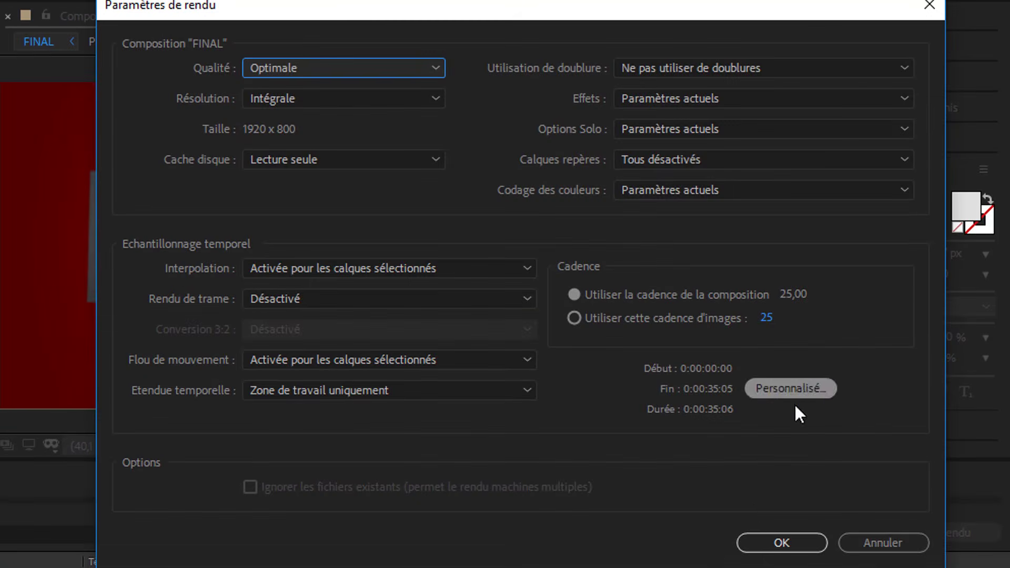
click(782, 542)
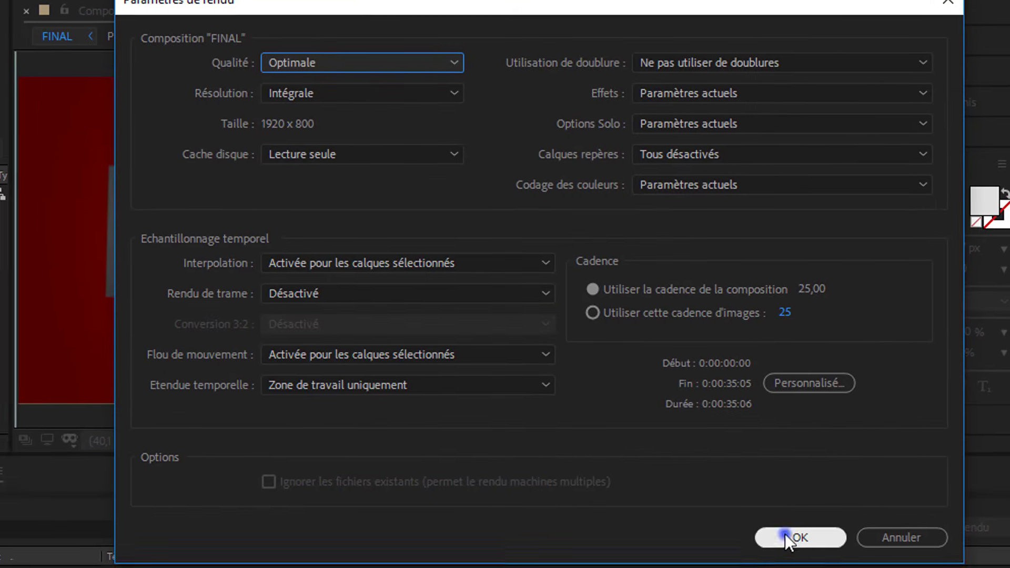
click(50, 539)
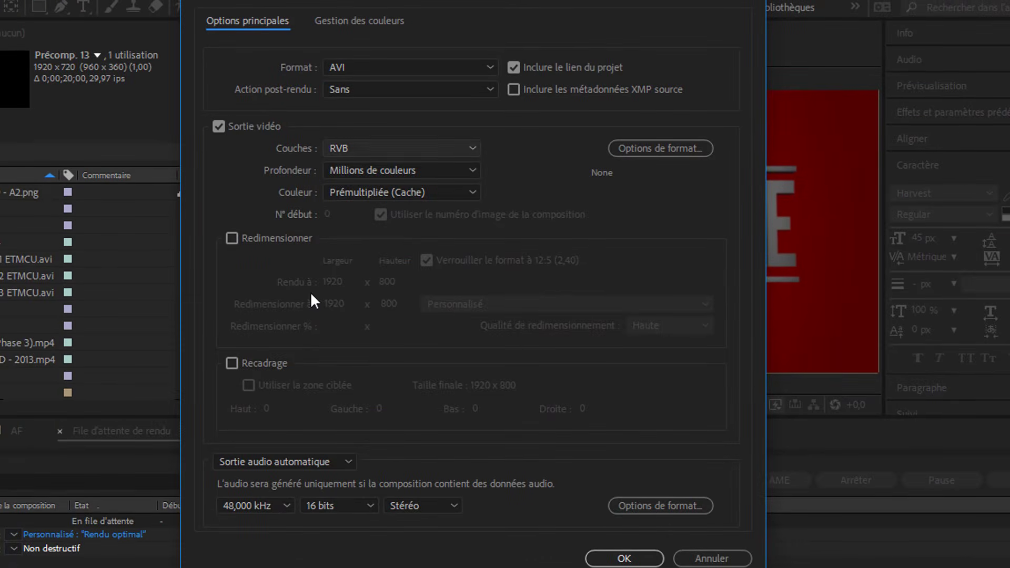
click(326, 462)
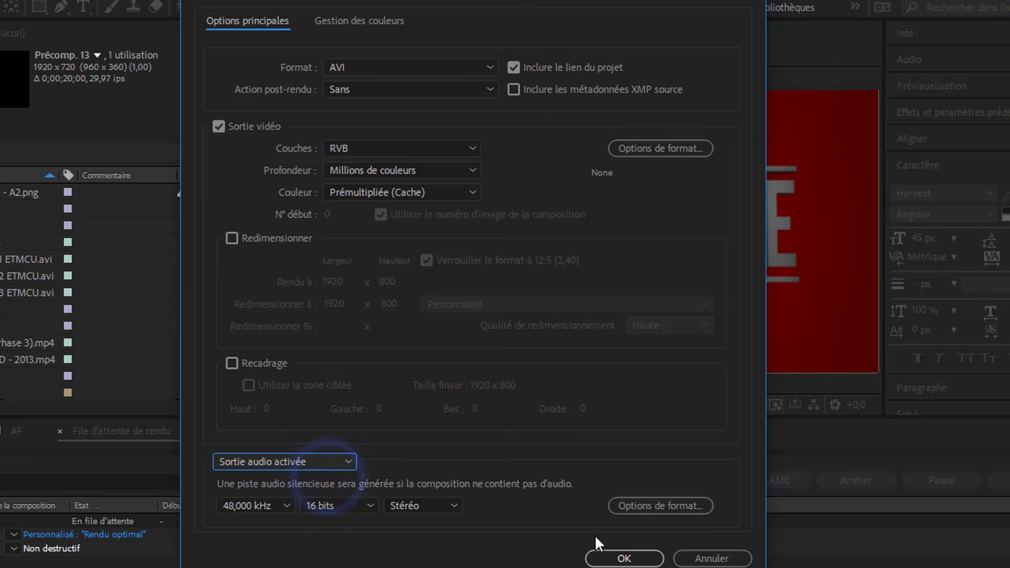
click(643, 562)
- Set the output file to FINAL INTRO MCU CUSTOM.avi in the Bureau folder and start the render
click(319, 550)
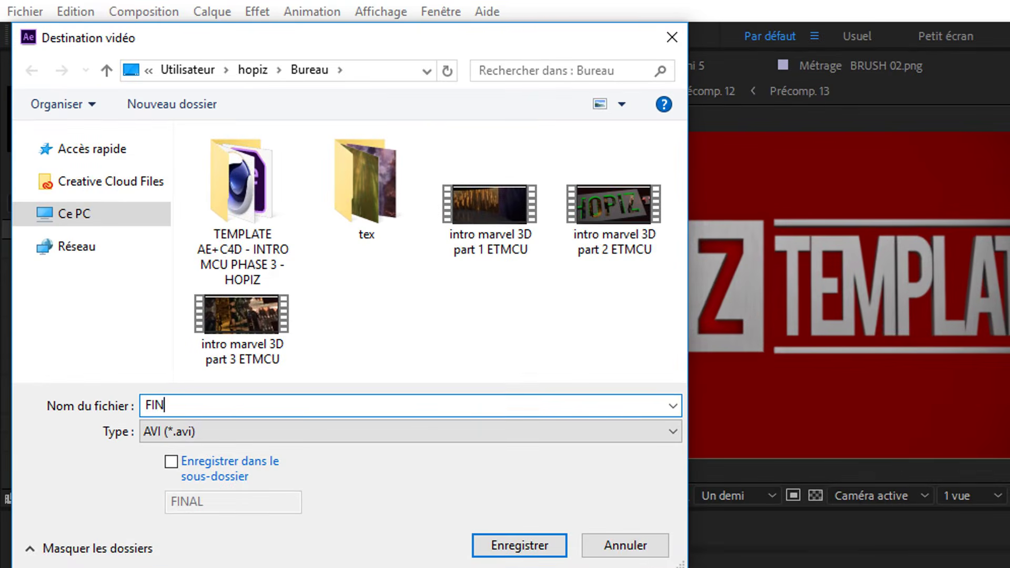
click(521, 545)
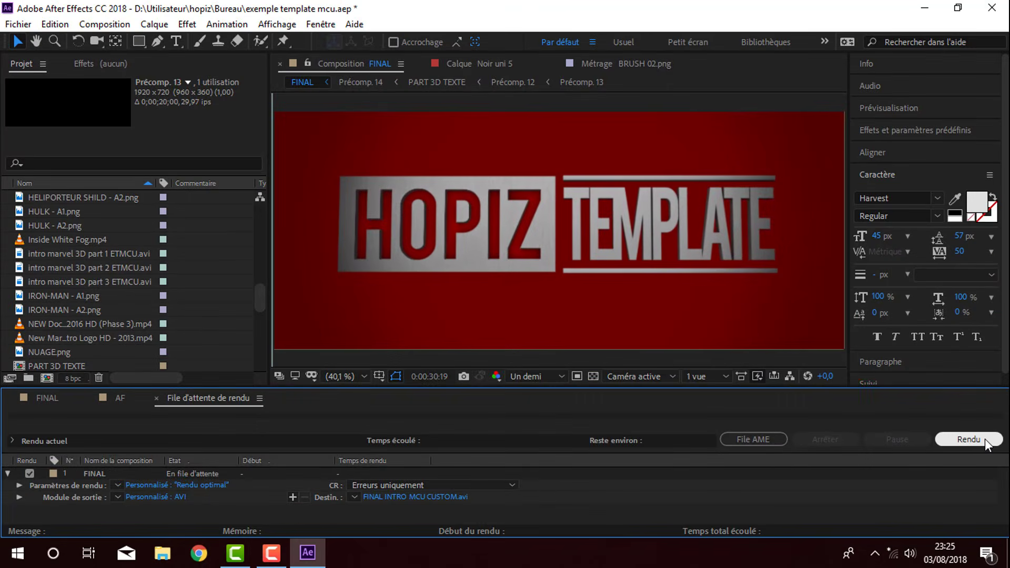
click(985, 441)
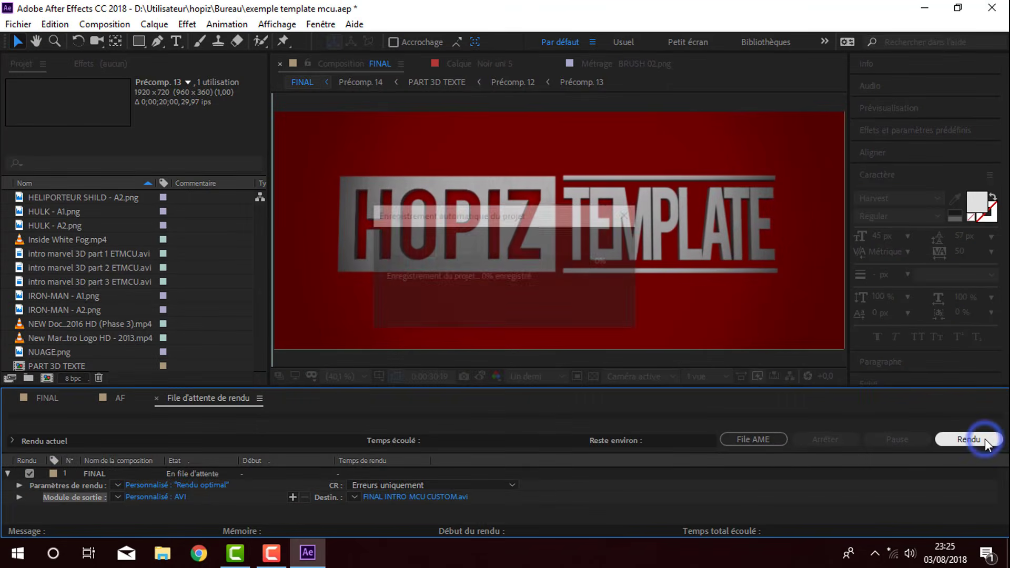